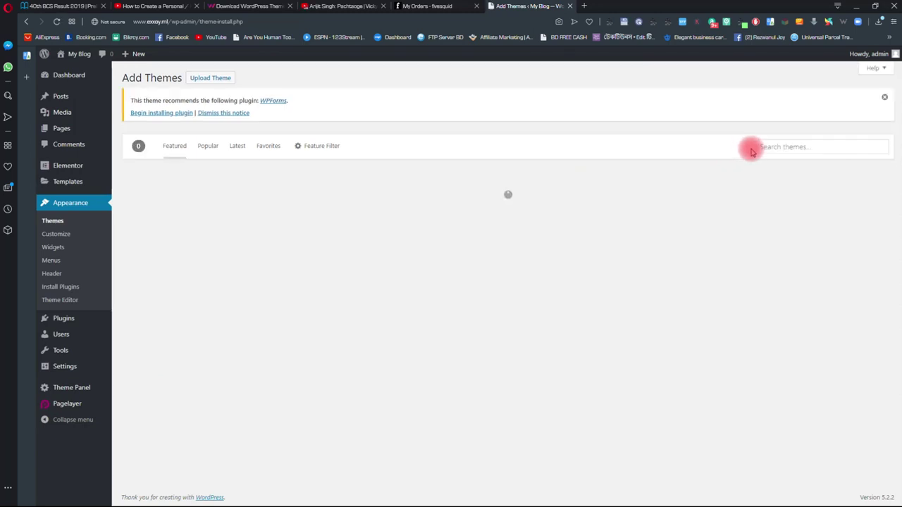
# - Search the theme directory for 'ocean wp' and activate the OceanWP theme
pyautogui.click(811, 148)
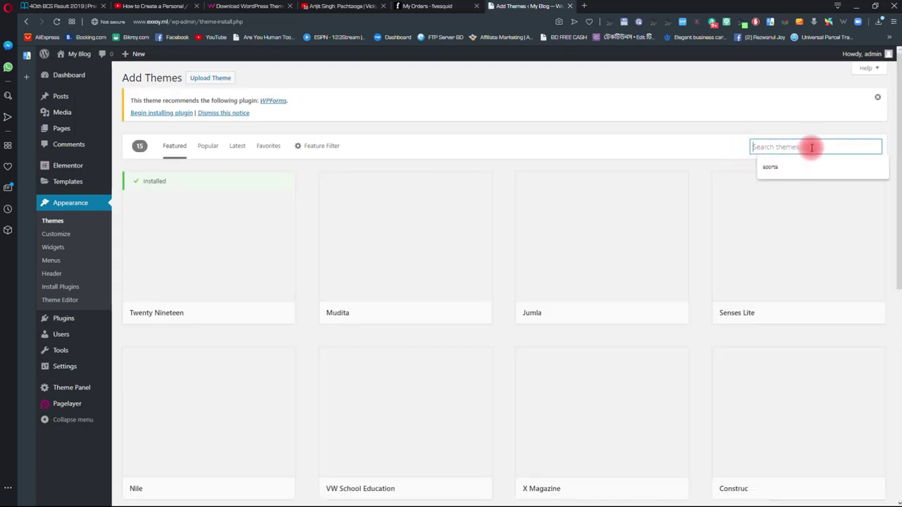
pyautogui.write('co')
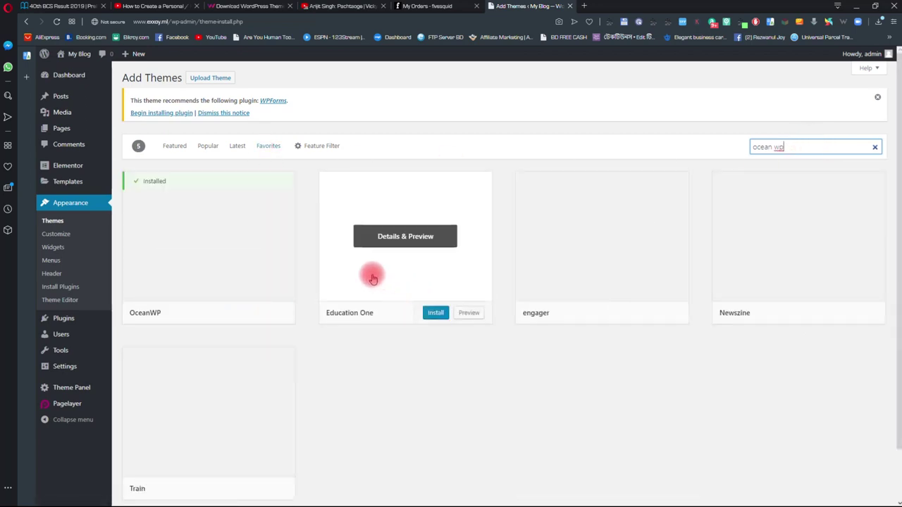
pyautogui.moveTo(177, 228)
pyautogui.click(224, 313)
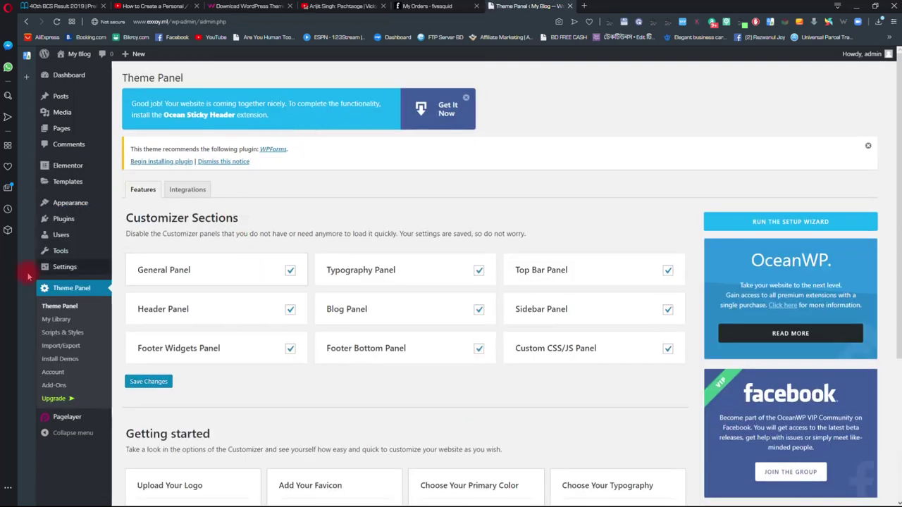
pyautogui.scroll(-1, 69, 306)
pyautogui.scroll(1, 69, 306)
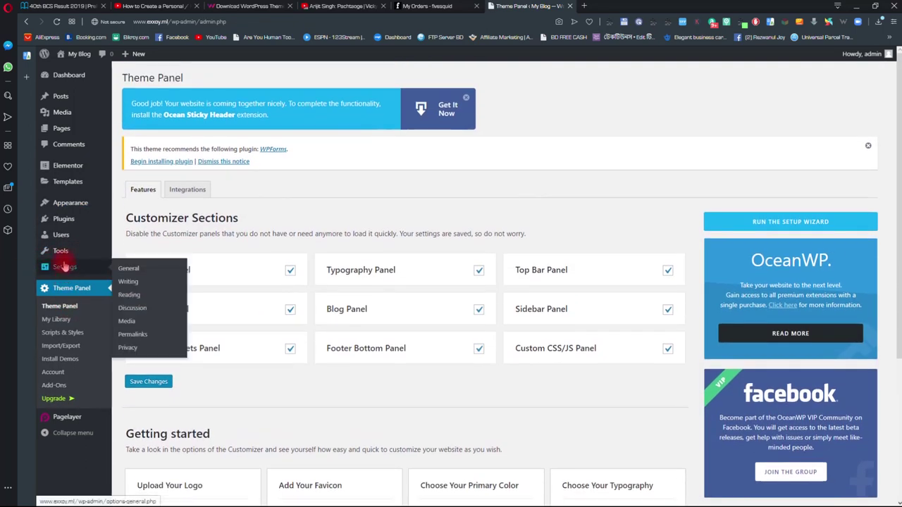
pyautogui.moveTo(69, 222)
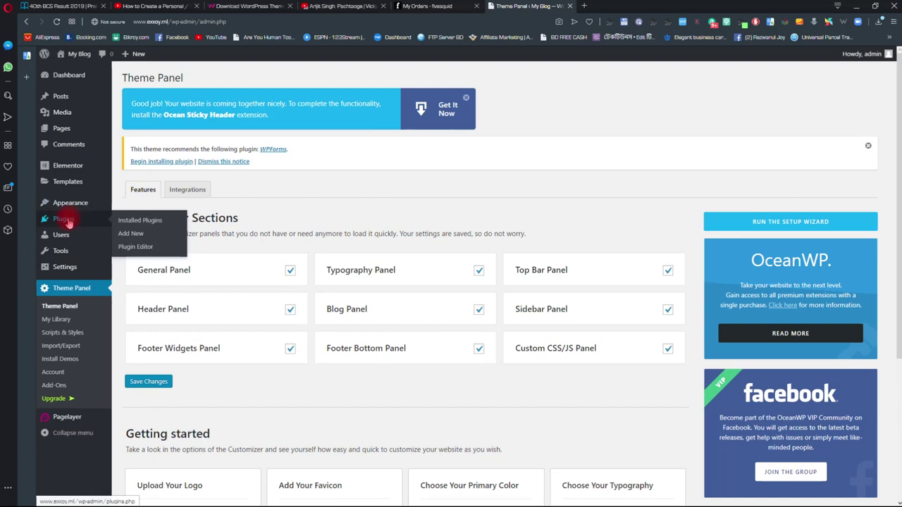
# - Search Add Plugins for 'elementor' to confirm Elementor is active
pyautogui.click(154, 237)
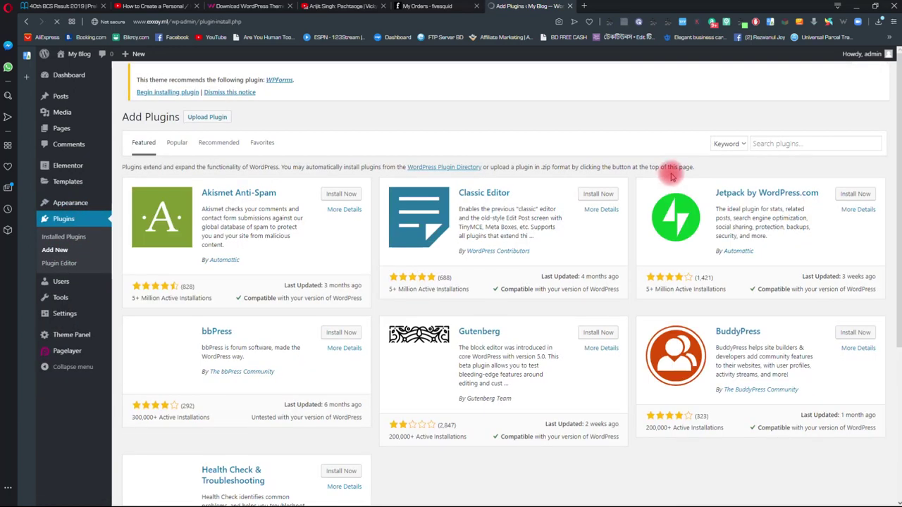
pyautogui.click(767, 146)
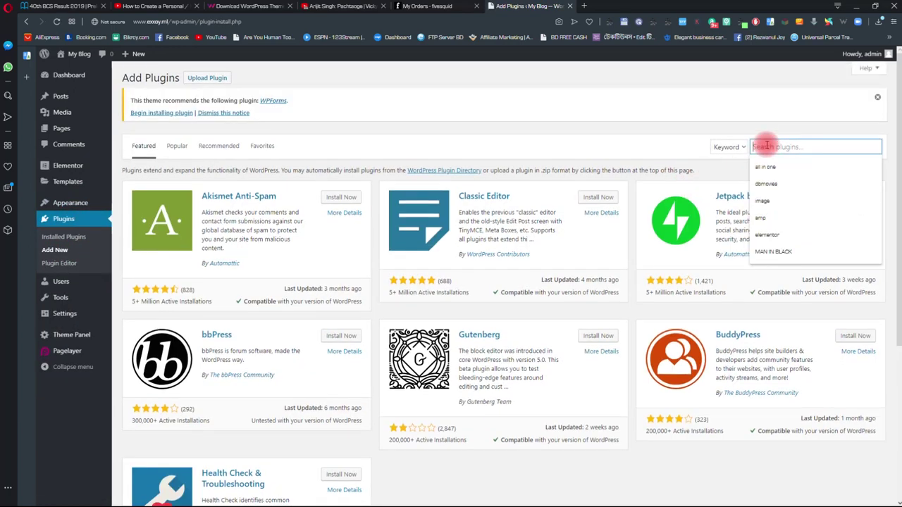
pyautogui.write('element')
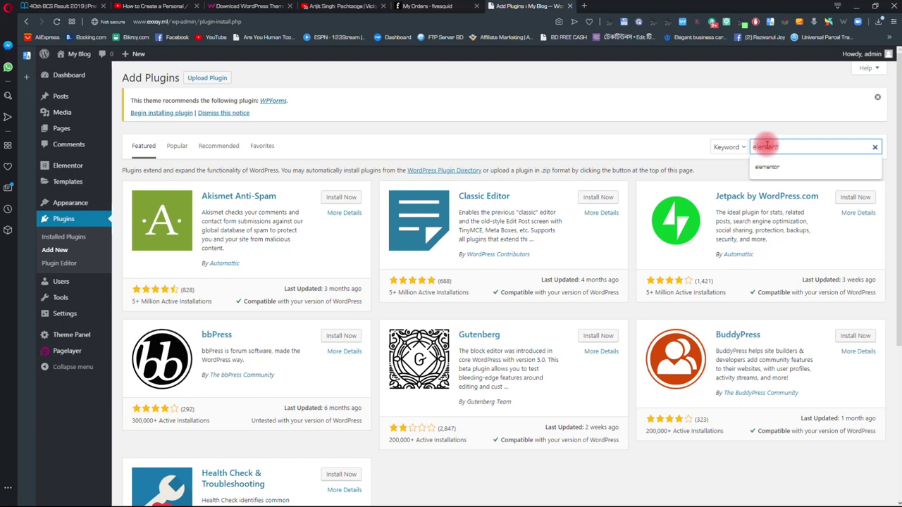
pyautogui.write('or')
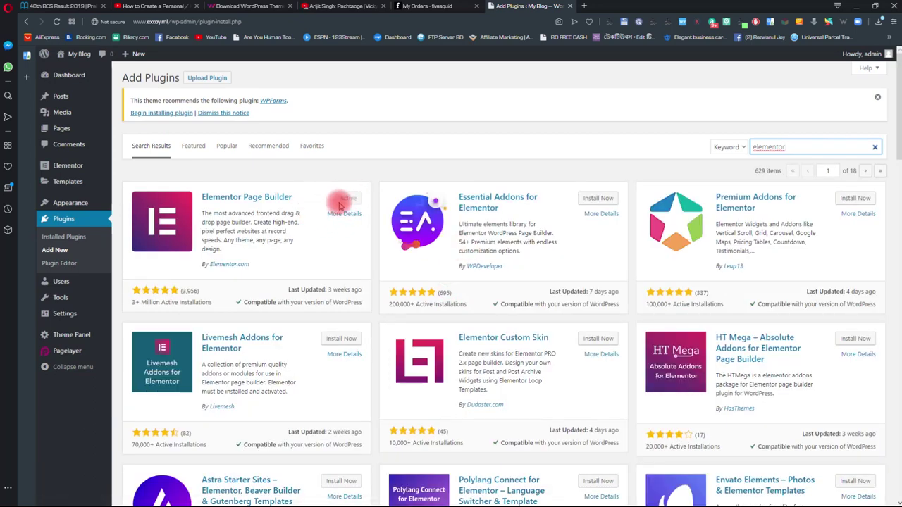
# - Search for 'ocean extra' to confirm it is active, then open the live site in a new tab
pyautogui.moveTo(785, 147); pyautogui.dragTo(655, 148)
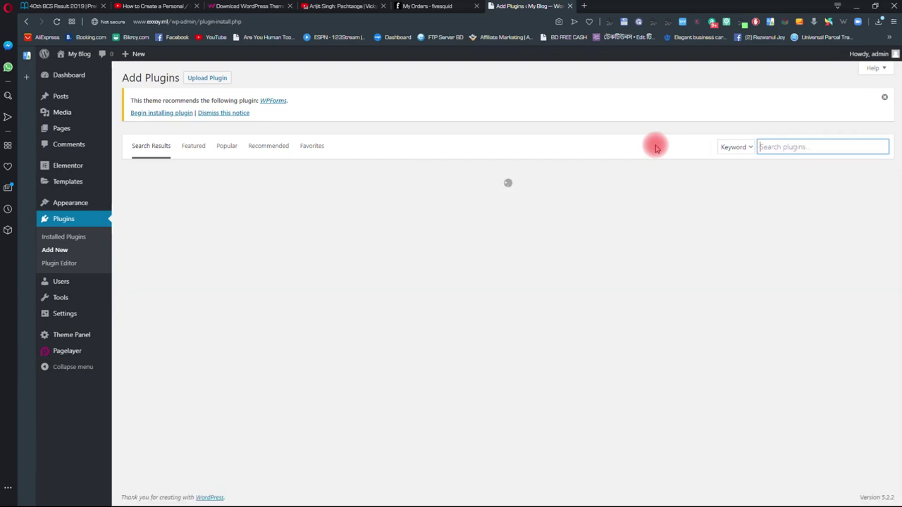
pyautogui.write('ocean extra')
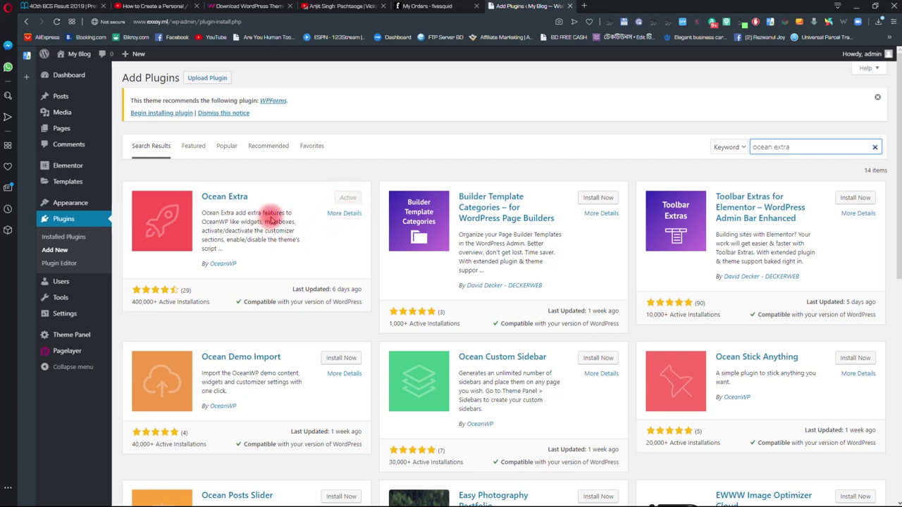
pyautogui.rightClick(75, 73)
pyautogui.click(88, 76)
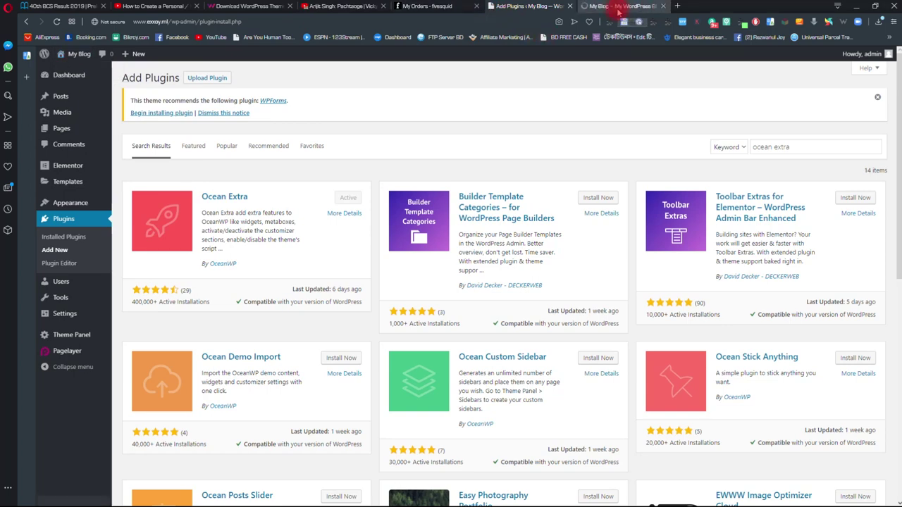
# - View the site front page, check the empty All Pages list, and add a new page
pyautogui.click(618, 10)
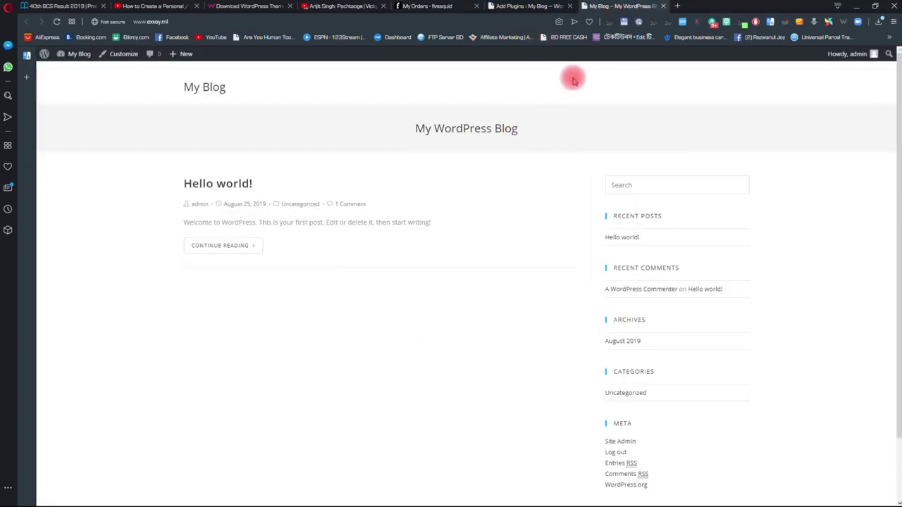
pyautogui.click(536, 10)
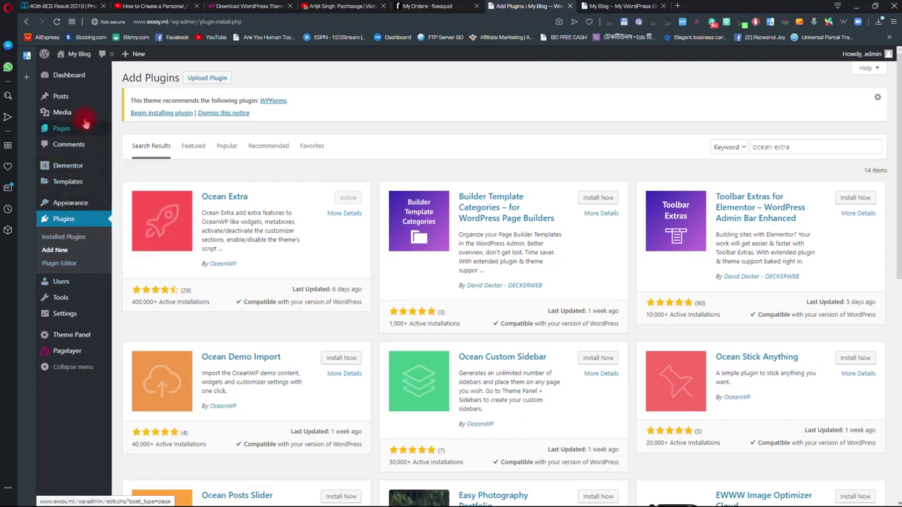
pyautogui.moveTo(78, 134)
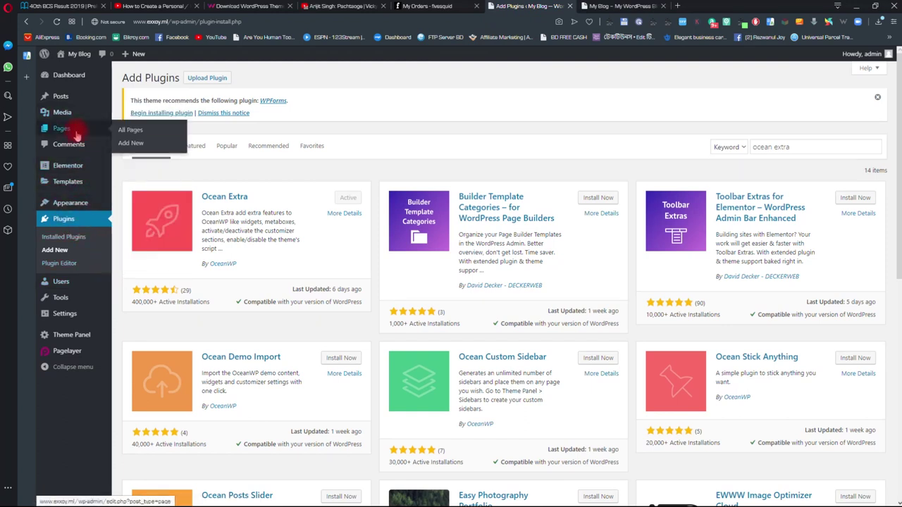
pyautogui.click(143, 133)
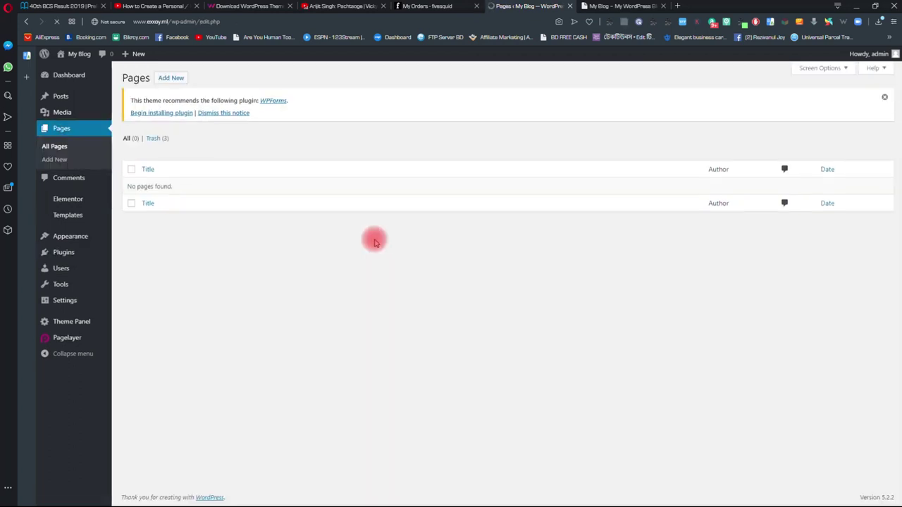
pyautogui.click(175, 79)
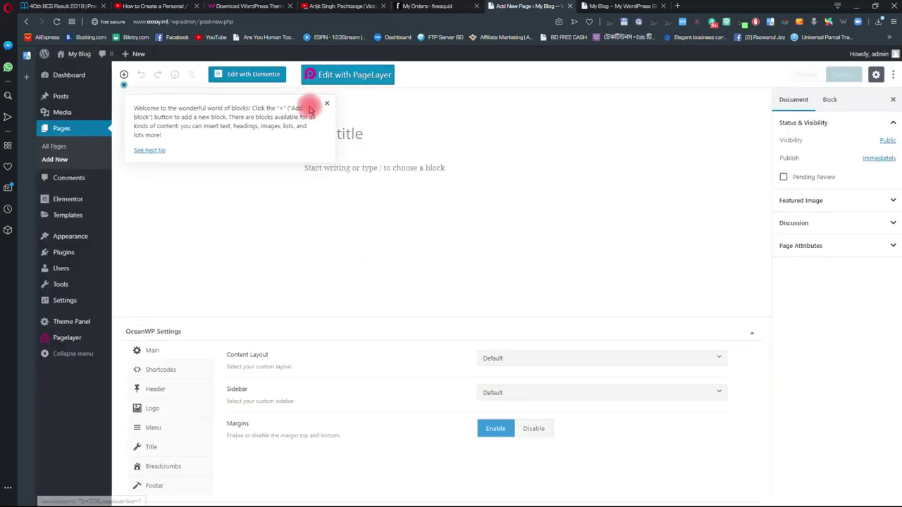
# - Title the page 'Homepage', set its template to Elementor Full Width, and publish it
pyautogui.click(337, 126)
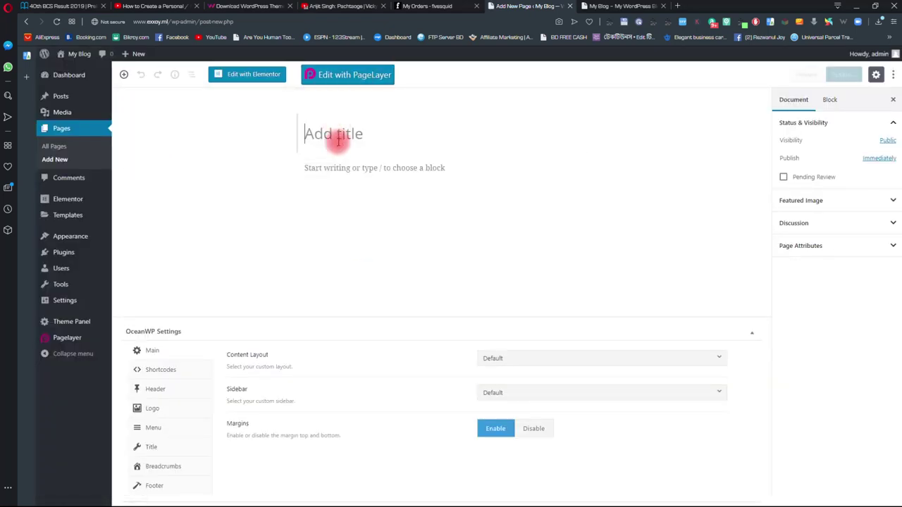
pyautogui.write('Homepage')
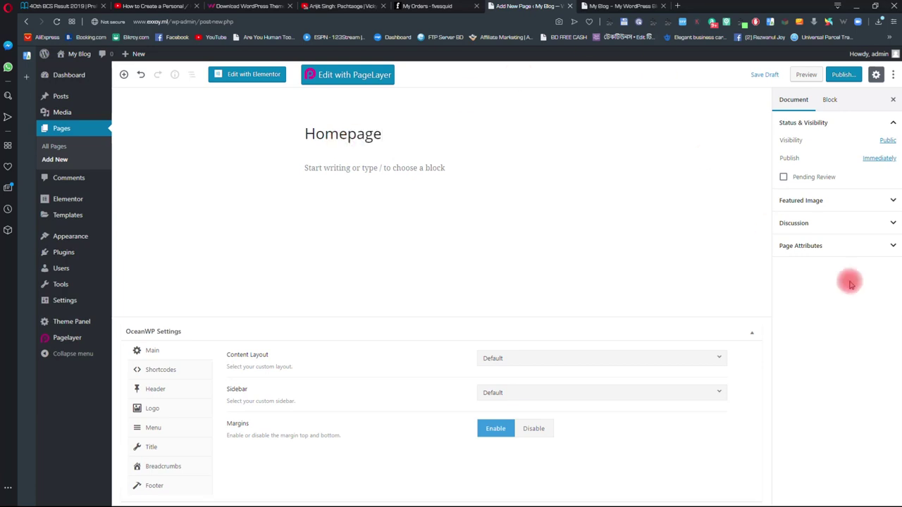
pyautogui.click(809, 247)
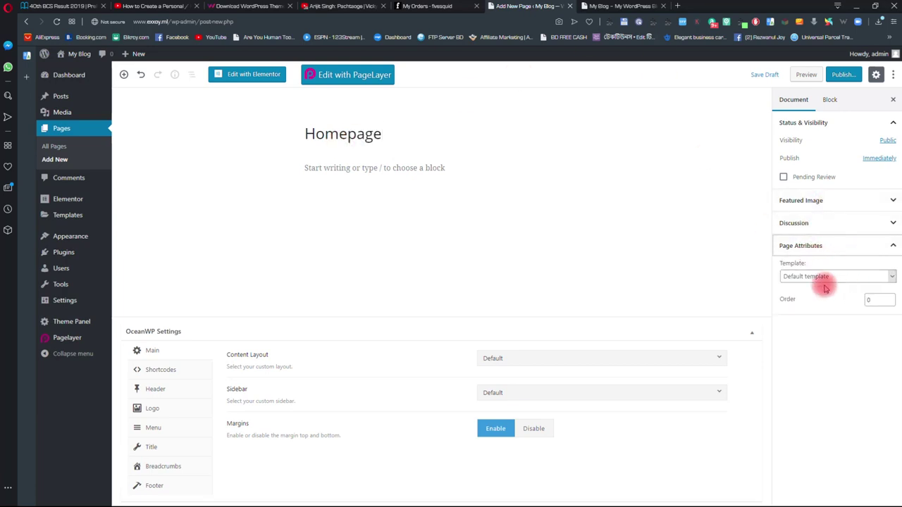
pyautogui.click(825, 277)
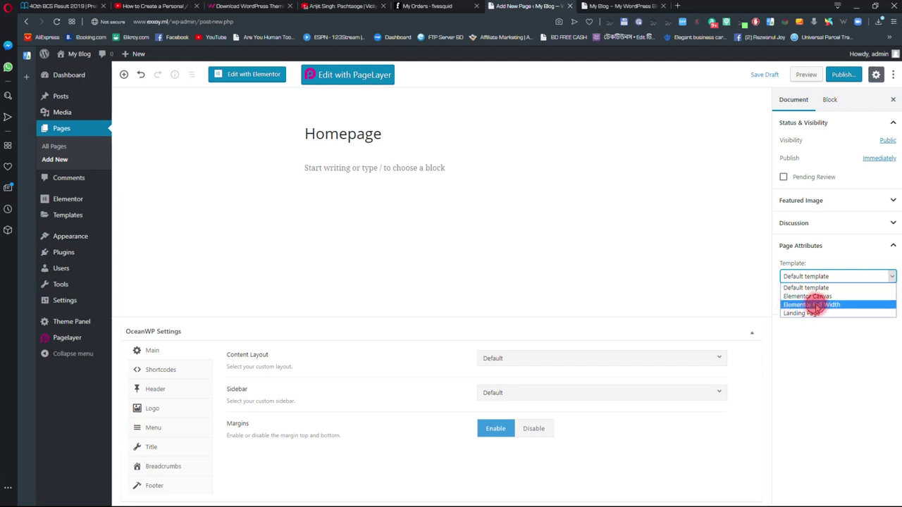
pyautogui.click(816, 304)
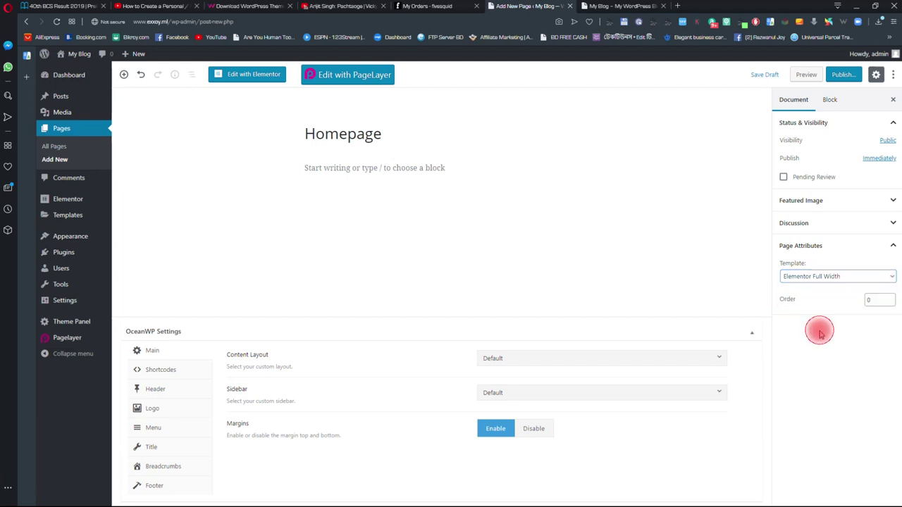
pyautogui.click(852, 79)
pyautogui.click(863, 75)
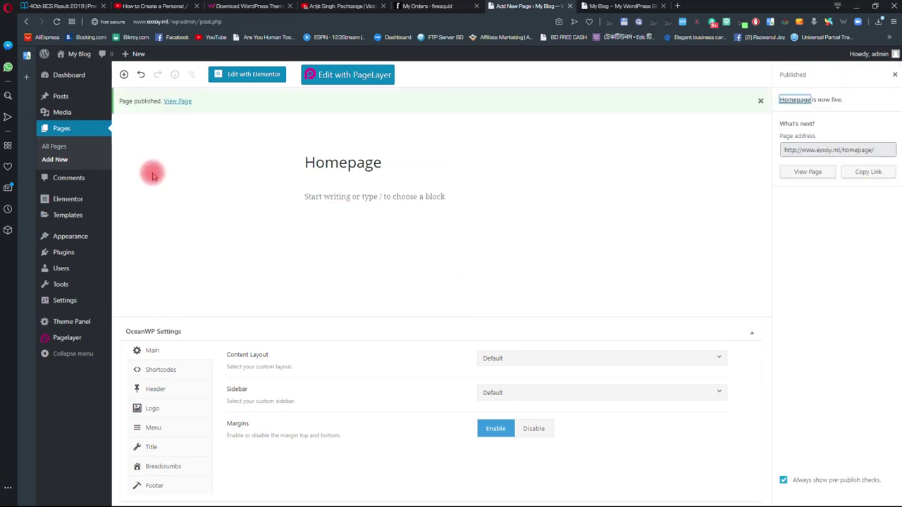
pyautogui.moveTo(75, 202)
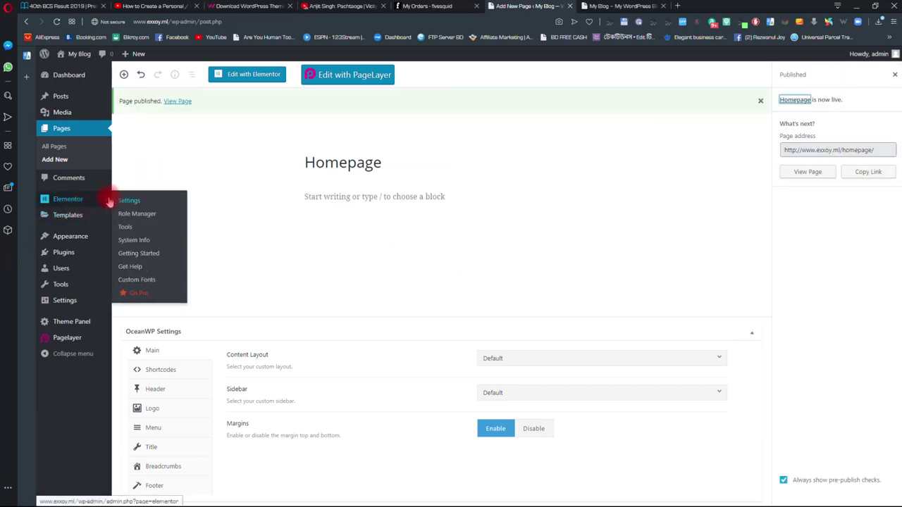
# - Bulk-trash the CPW Personal Website and CPW Personal Footer saved templates
pyautogui.moveTo(87, 219)
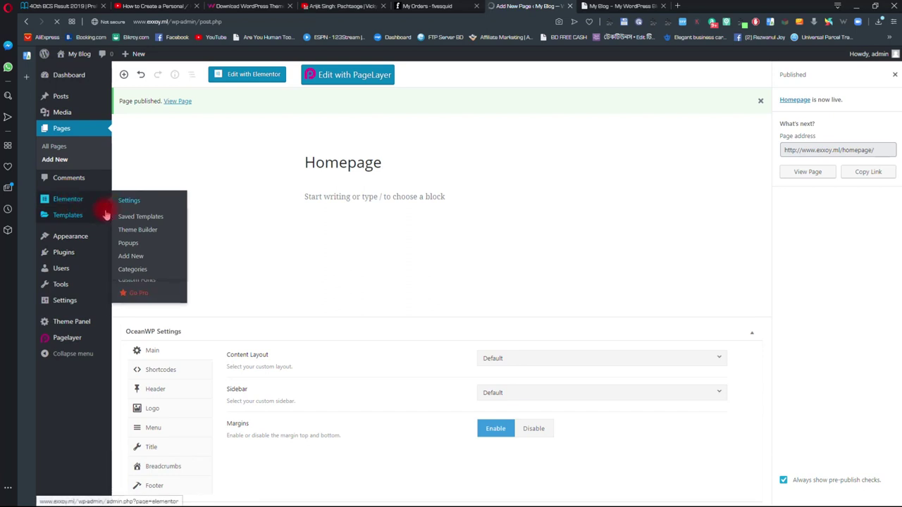
pyautogui.click(56, 215)
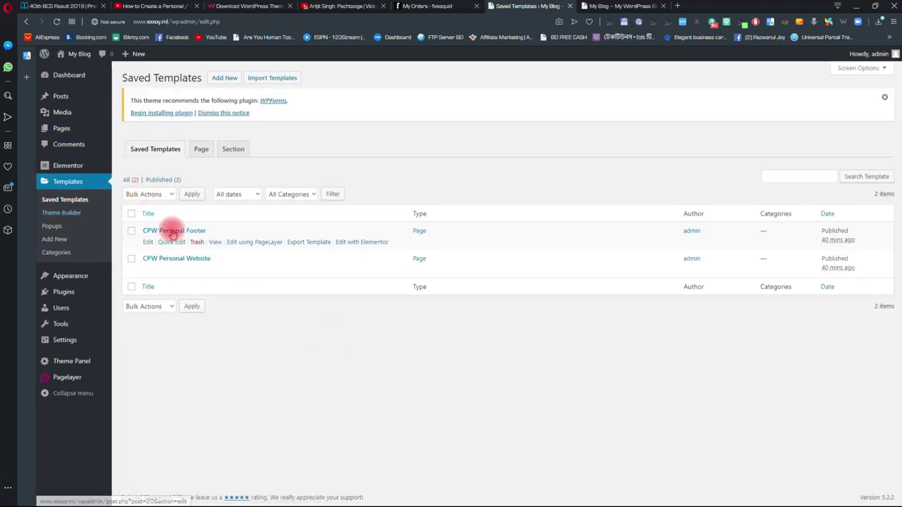
pyautogui.click(132, 259)
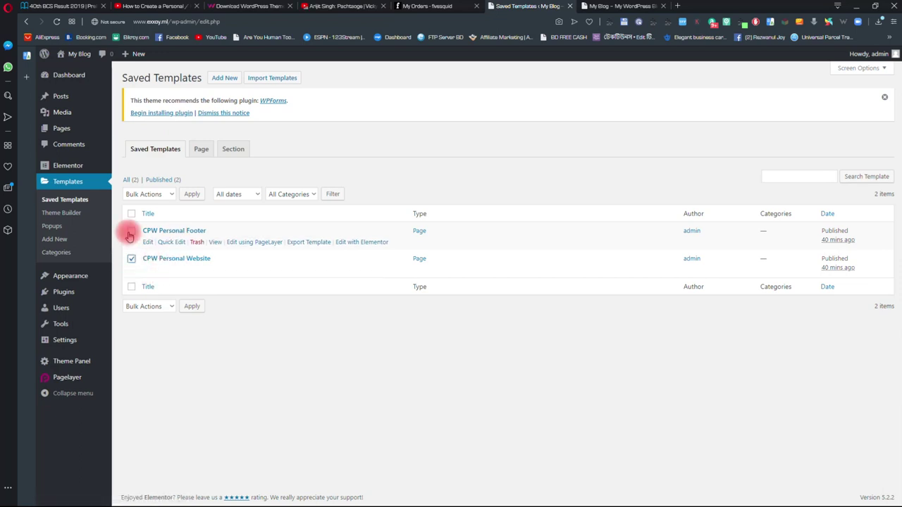
pyautogui.click(131, 231)
pyautogui.click(149, 194)
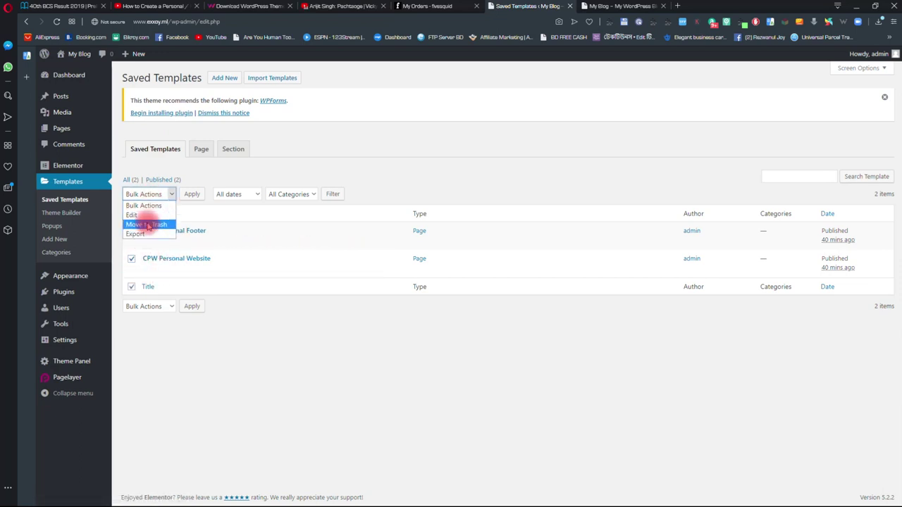
pyautogui.click(146, 224)
pyautogui.click(192, 194)
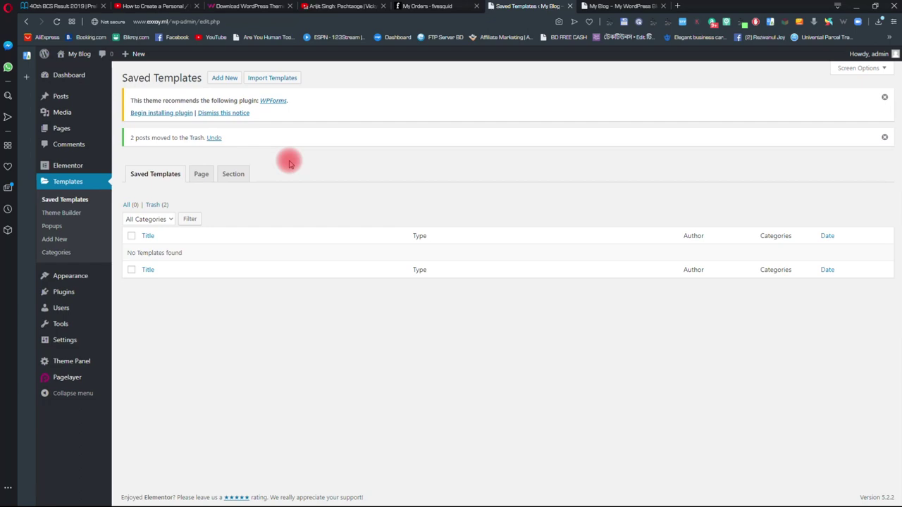
pyautogui.click(223, 78)
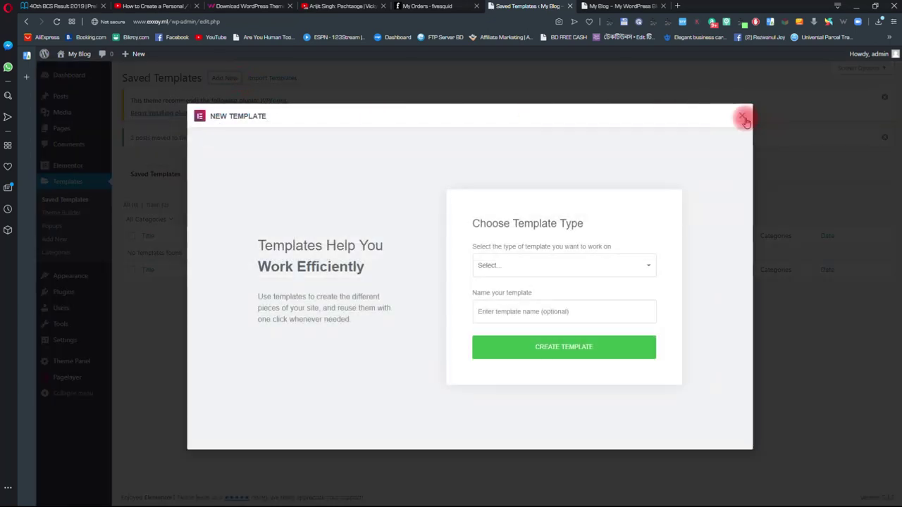
# - Import the CPW Personal Website.json template file
pyautogui.click(745, 120)
pyautogui.click(255, 77)
pyautogui.click(452, 158)
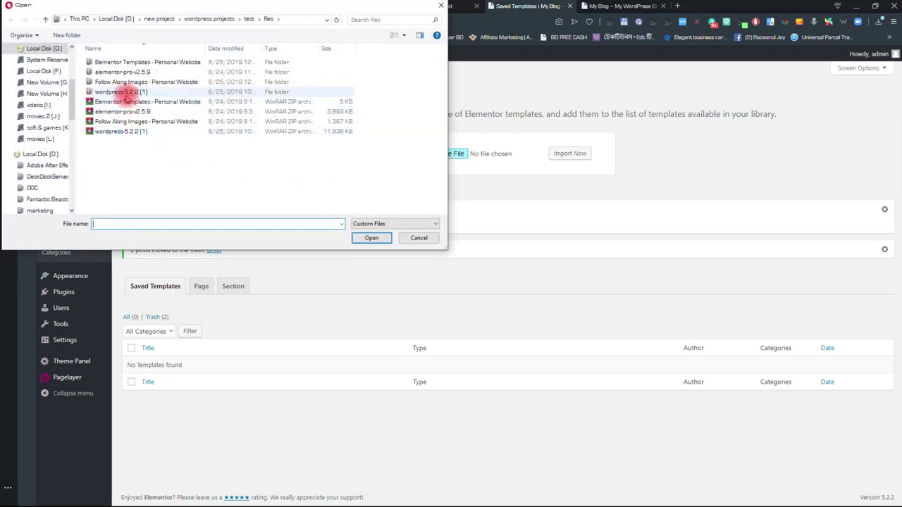
pyautogui.doubleClick(159, 62)
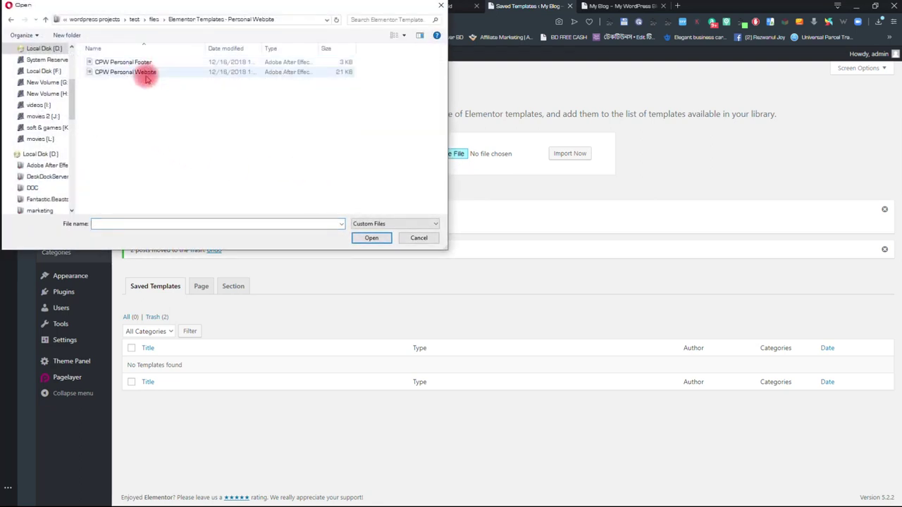
pyautogui.click(153, 73)
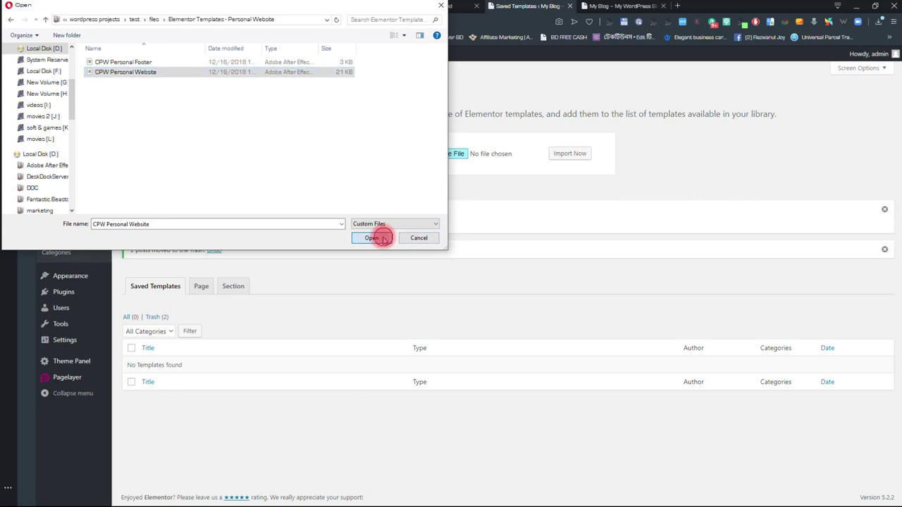
pyautogui.click(374, 238)
pyautogui.click(572, 156)
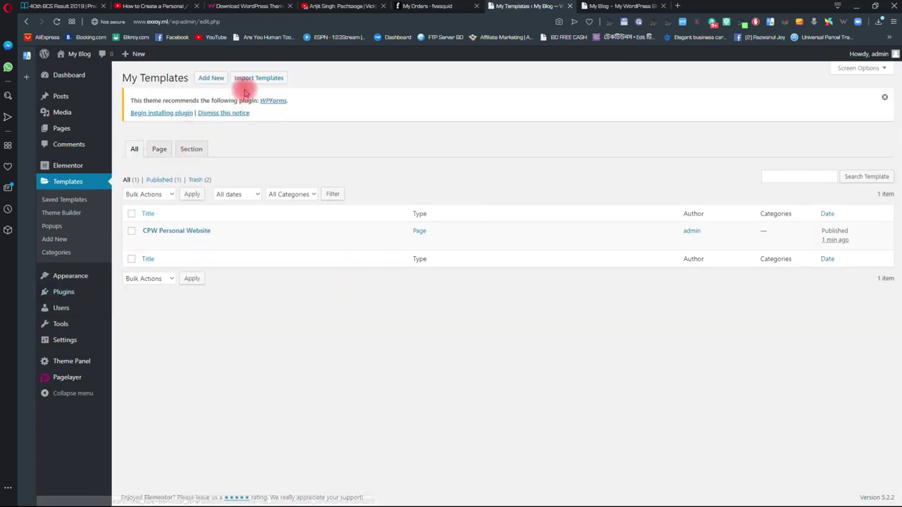
# - Import the CPW Personal Footer.json template file
pyautogui.click(252, 78)
pyautogui.click(451, 155)
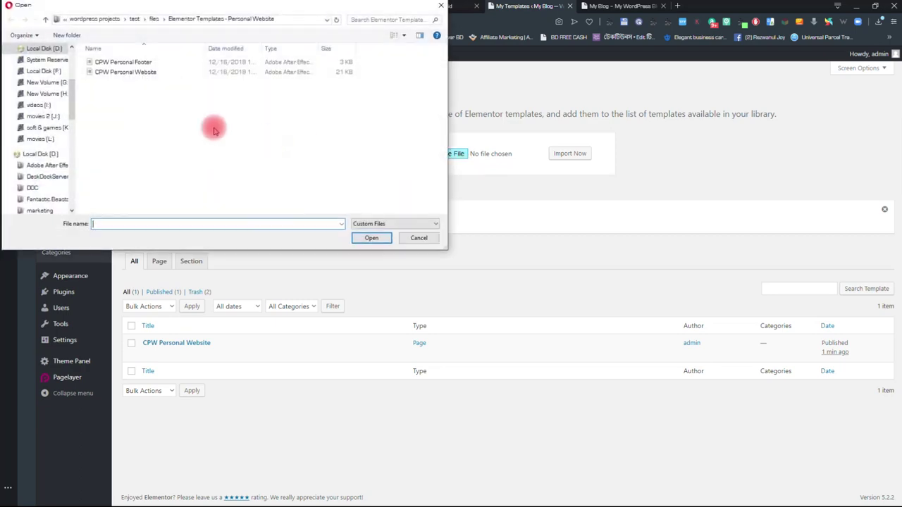
pyautogui.doubleClick(125, 62)
pyautogui.click(569, 153)
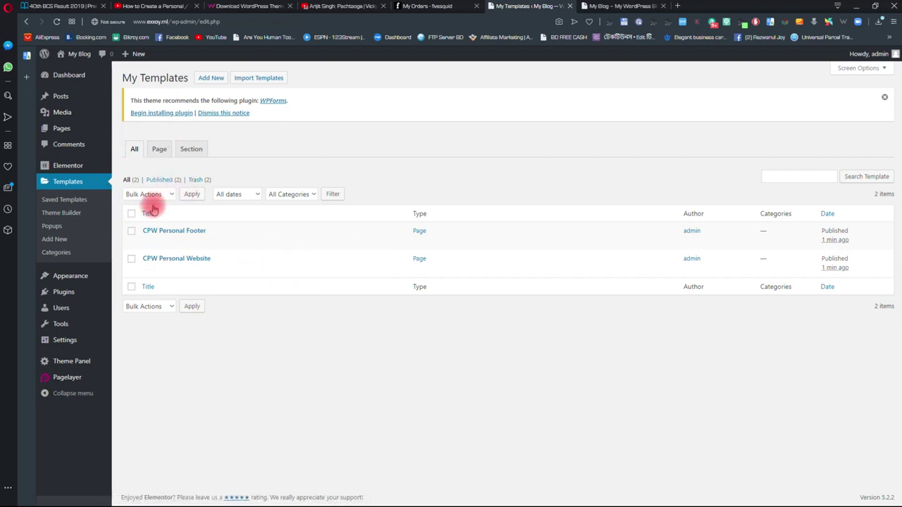
# - Open the Homepage page for editing from Pages > All Pages
pyautogui.moveTo(63, 130)
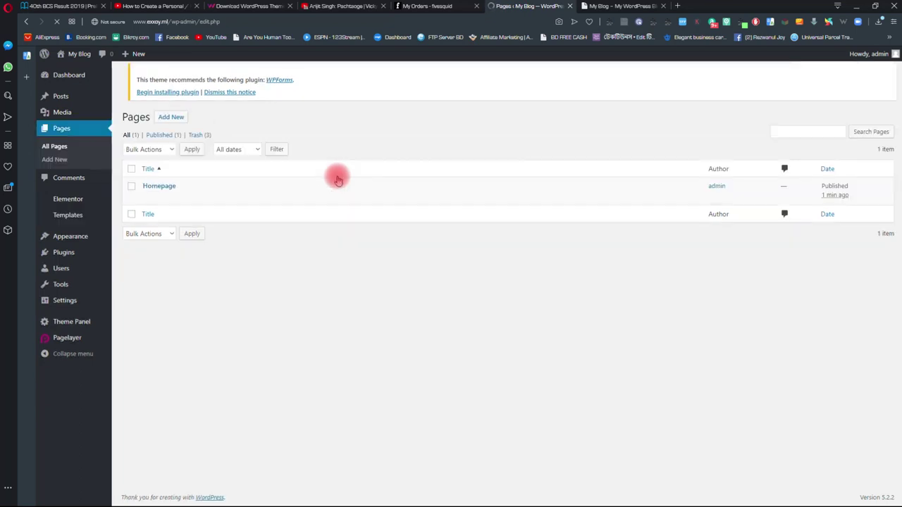
pyautogui.moveTo(147, 201)
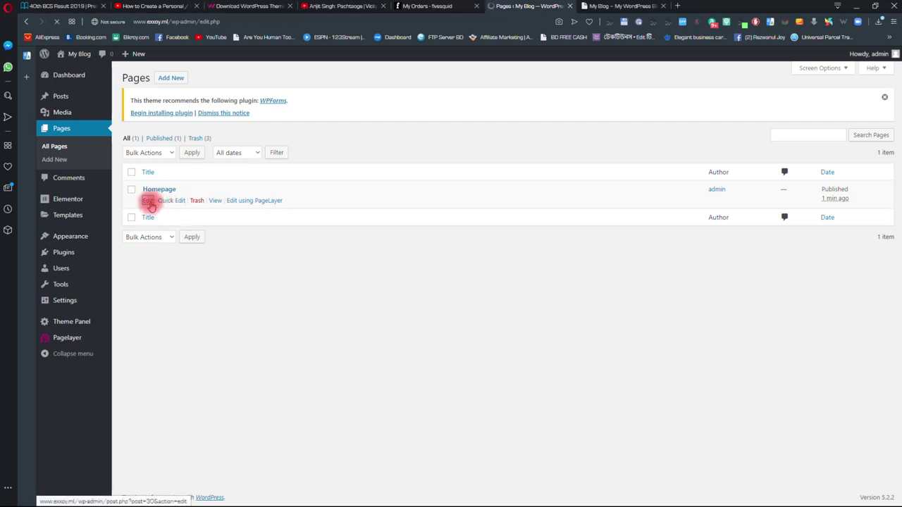
pyautogui.click(149, 201)
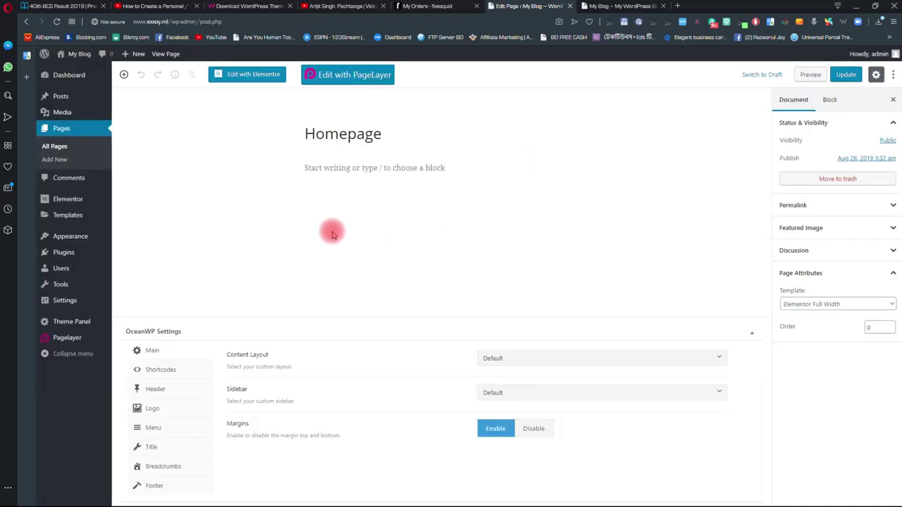
# - Launch the Elementor builder for the Homepage page
pyautogui.click(237, 77)
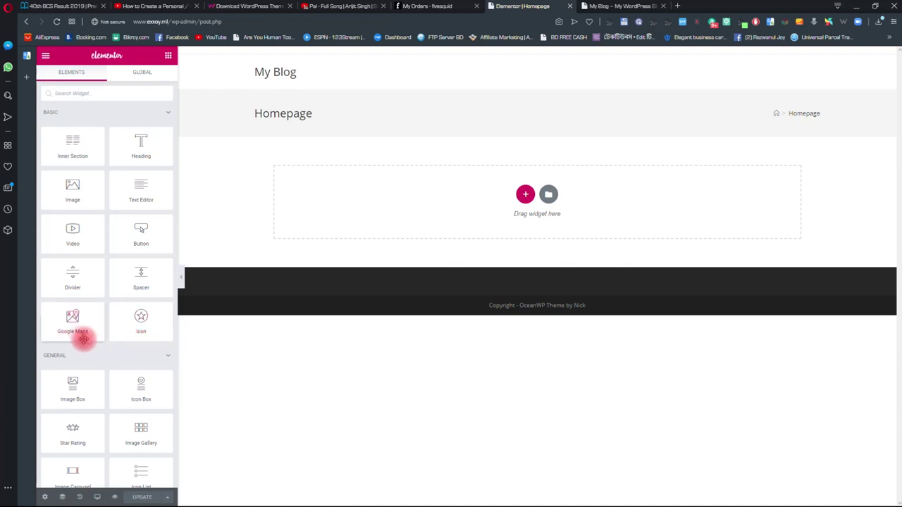
pyautogui.scroll(-3, 105, 376)
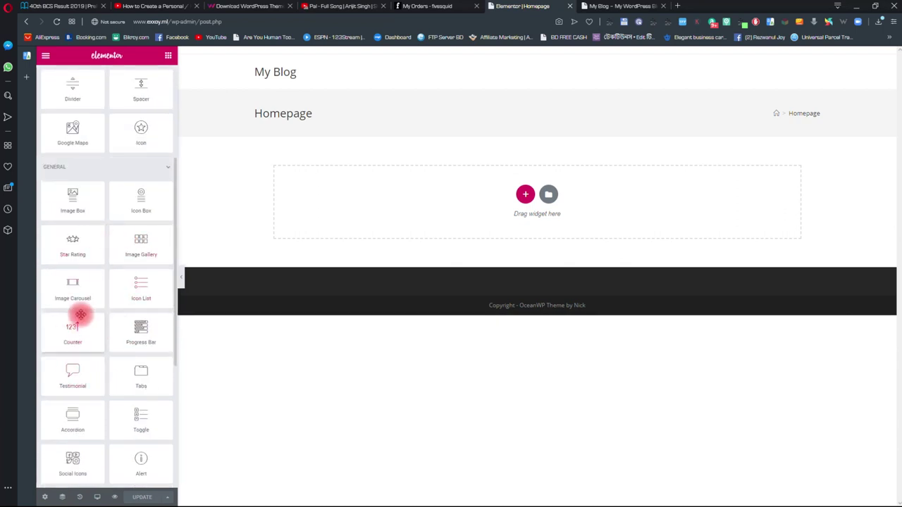
pyautogui.scroll(-3, 106, 312)
pyautogui.scroll(6, 115, 346)
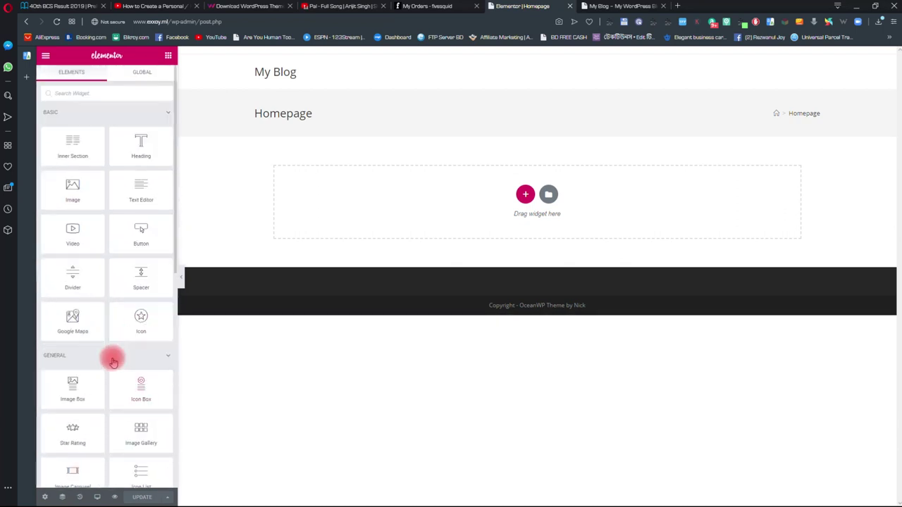
# - Add a Heading widget, clear its text, and delete the section to leave the canvas empty
pyautogui.moveTo(138, 143); pyautogui.dragTo(452, 224)
pyautogui.moveTo(409, 143); pyautogui.dragTo(274, 158)
pyautogui.press('BackSpace')
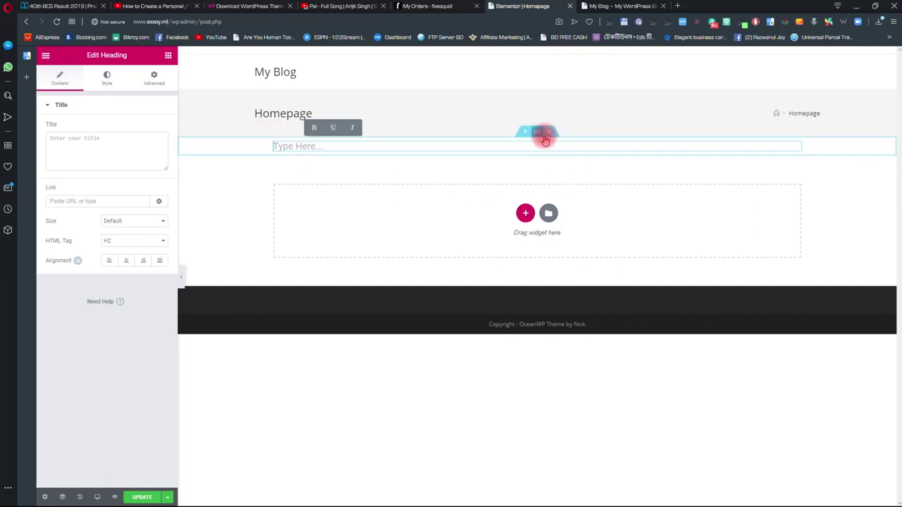
pyautogui.click(547, 133)
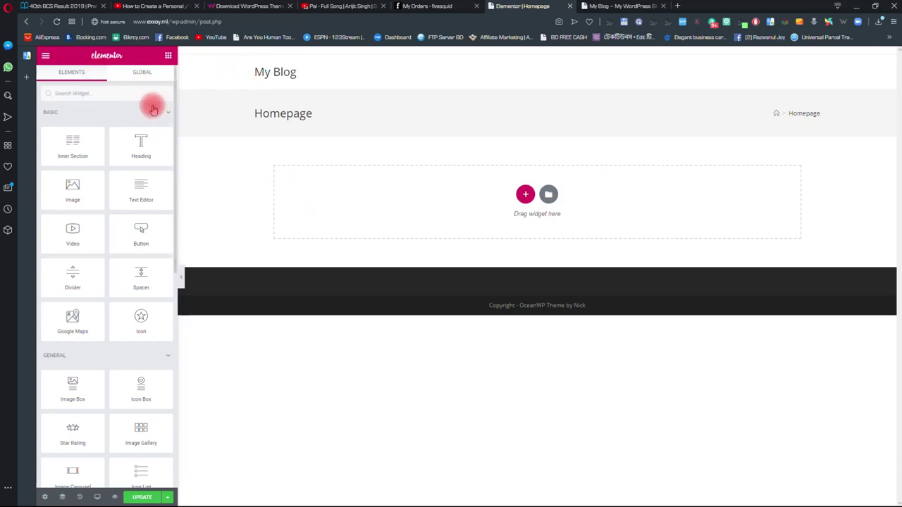
pyautogui.click(140, 73)
pyautogui.click(61, 74)
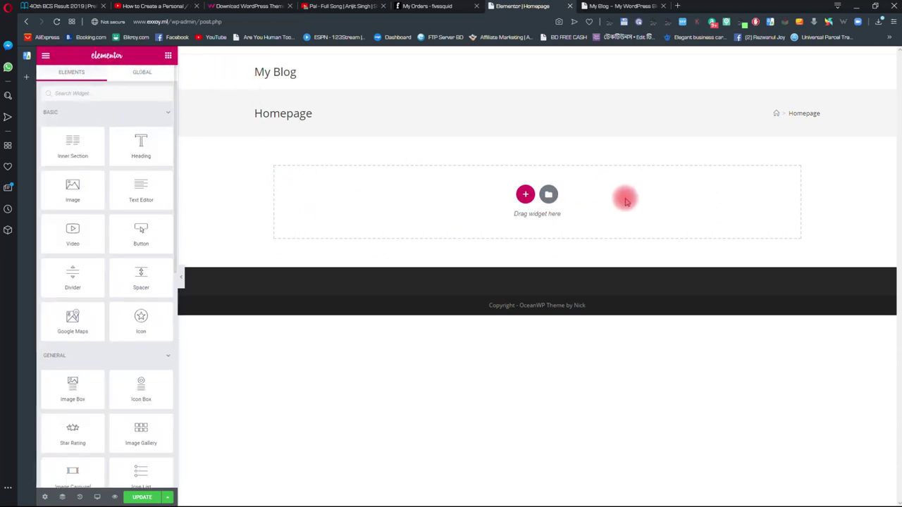
# - Insert the CPW Personal Website template from My Templates into the Homepage
pyautogui.click(549, 198)
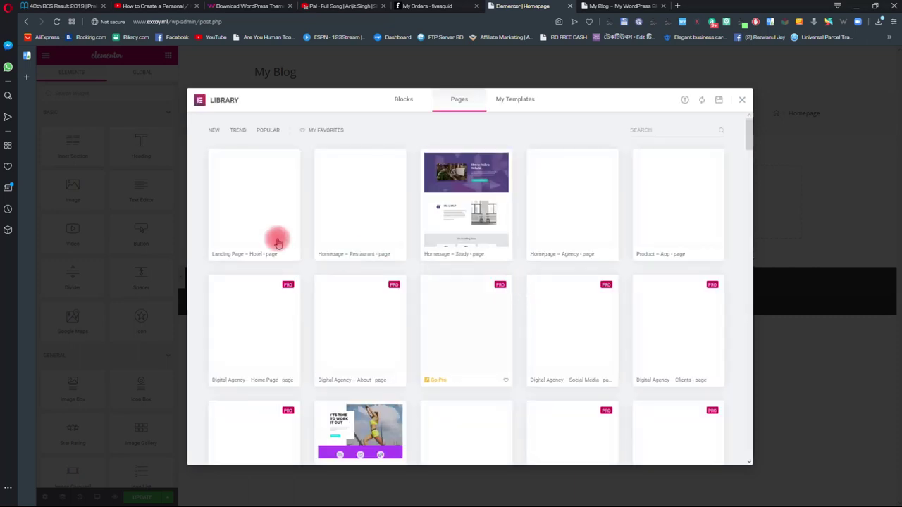
pyautogui.scroll(-10, 378, 205)
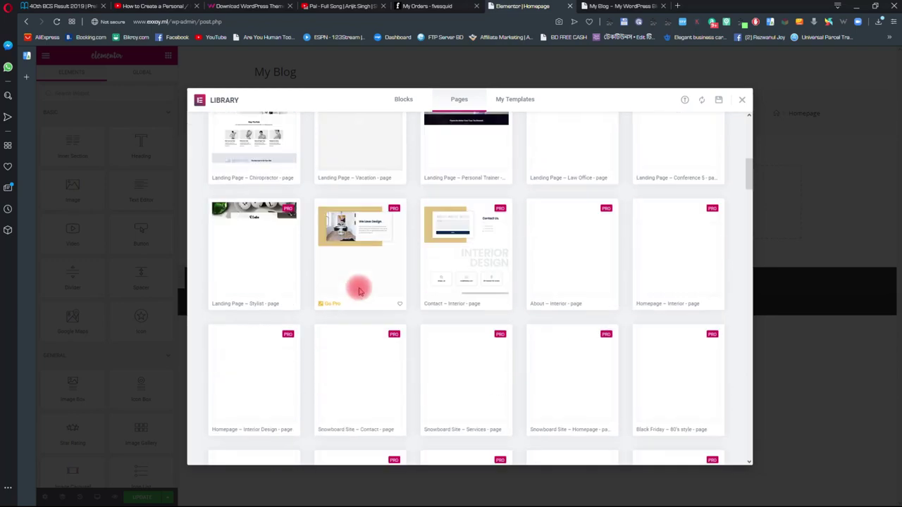
pyautogui.scroll(10, 374, 296)
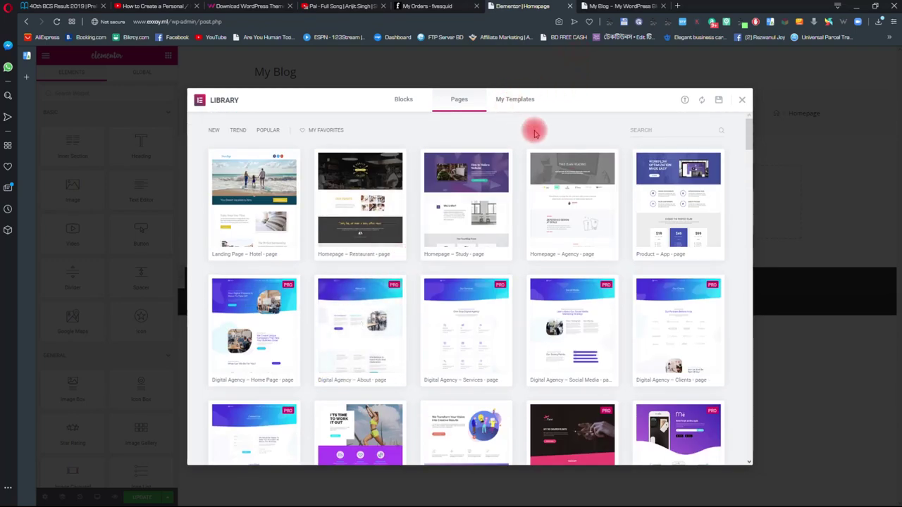
pyautogui.click(515, 101)
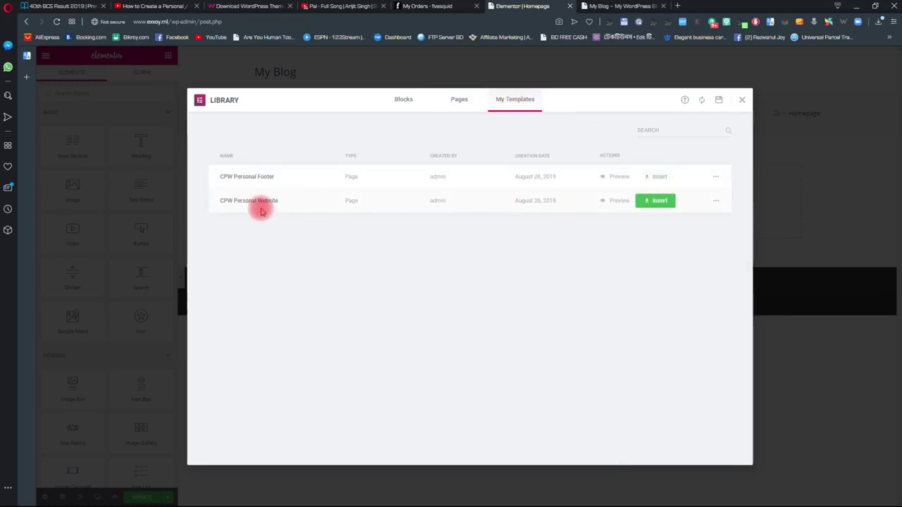
pyautogui.click(658, 202)
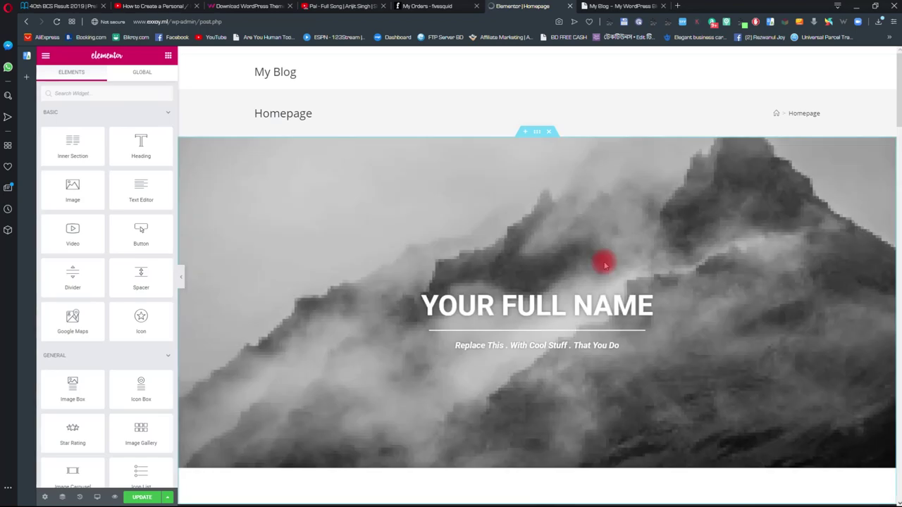
pyautogui.scroll(-7, 429, 177)
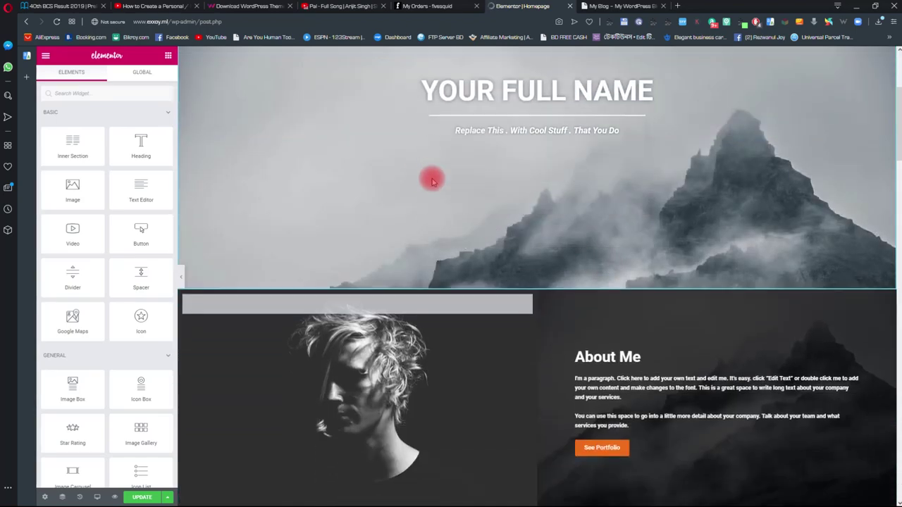
pyautogui.scroll(-20, 433, 182)
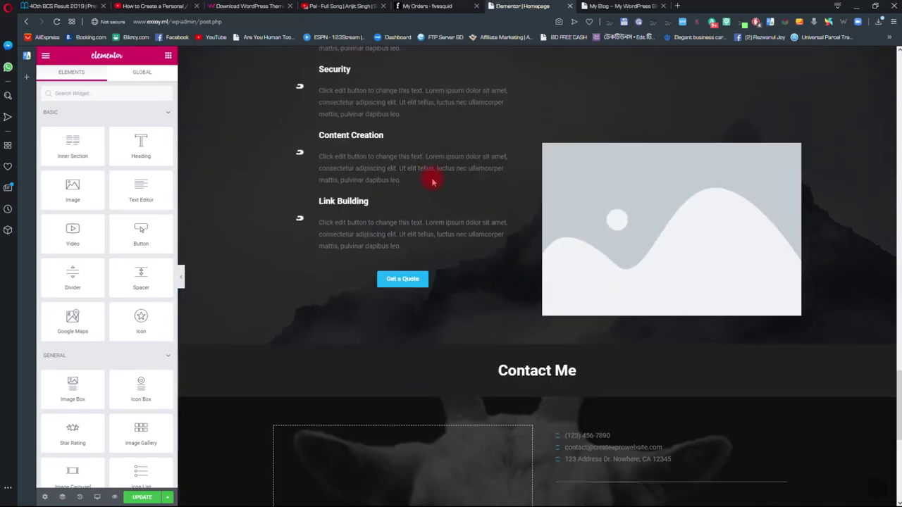
pyautogui.scroll(20, 433, 182)
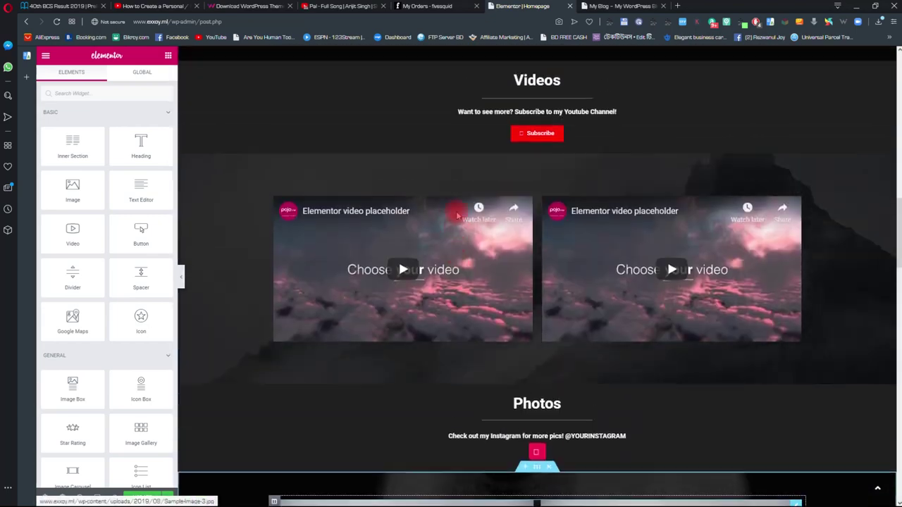
pyautogui.scroll(7, 467, 211)
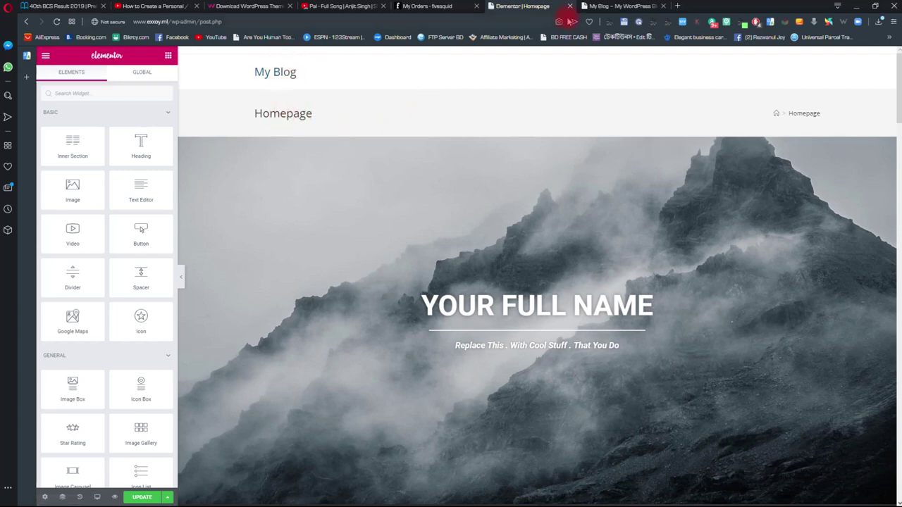
# - Open the site Customizer from the My Blog tab
pyautogui.click(619, 7)
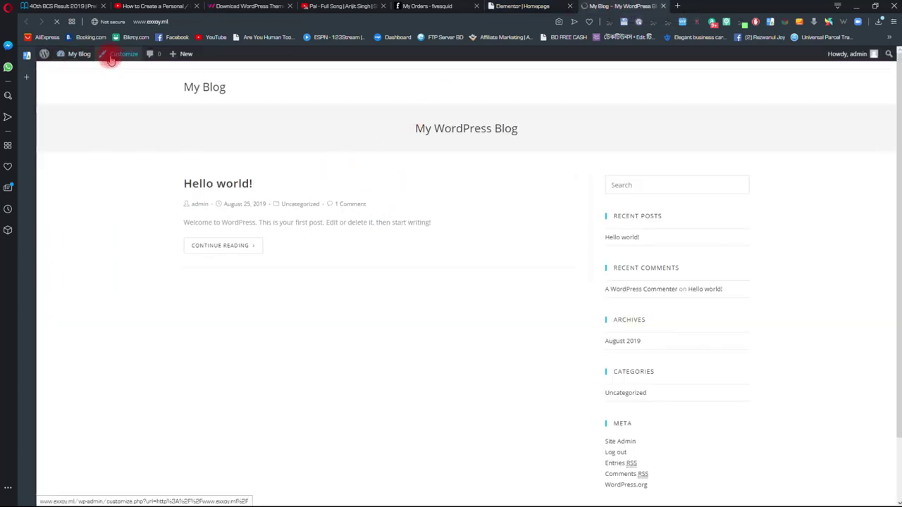
pyautogui.click(111, 60)
pyautogui.click(527, 9)
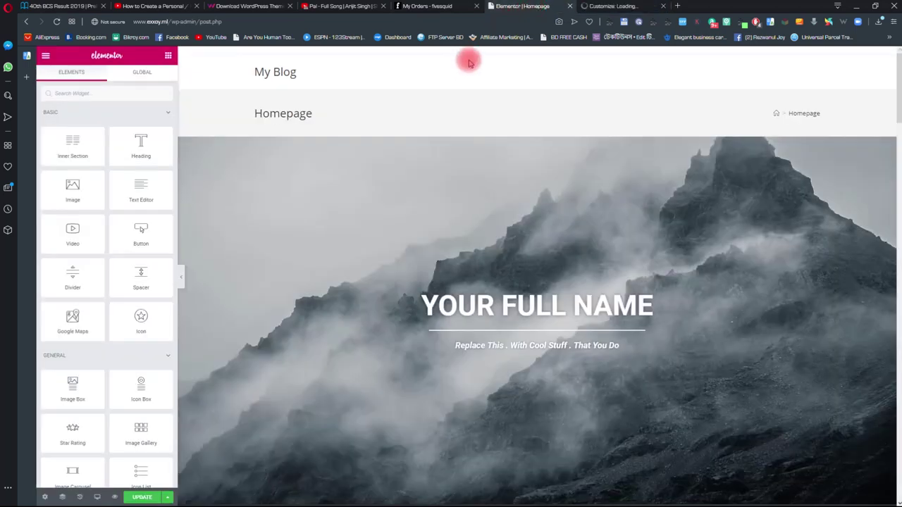
pyautogui.click(609, 7)
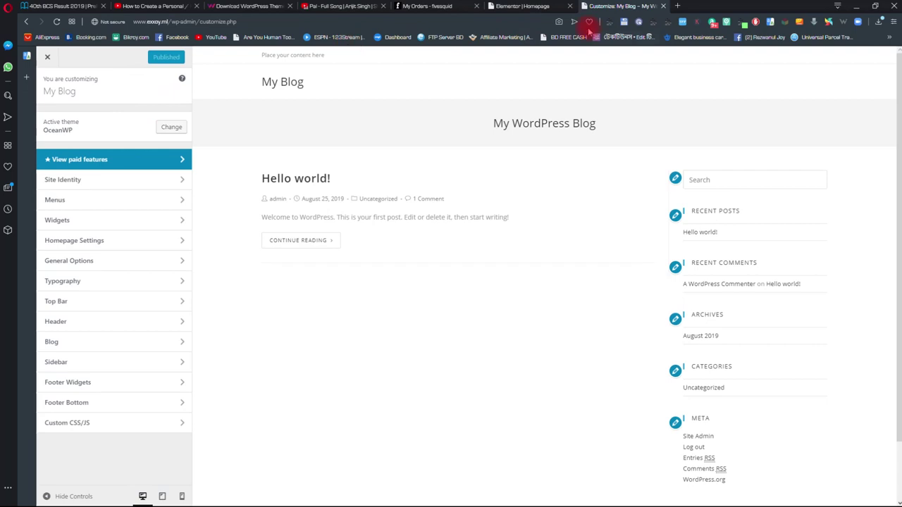
# - Under Homepage Settings, choose A static page with Homepage as the front page
pyautogui.click(107, 243)
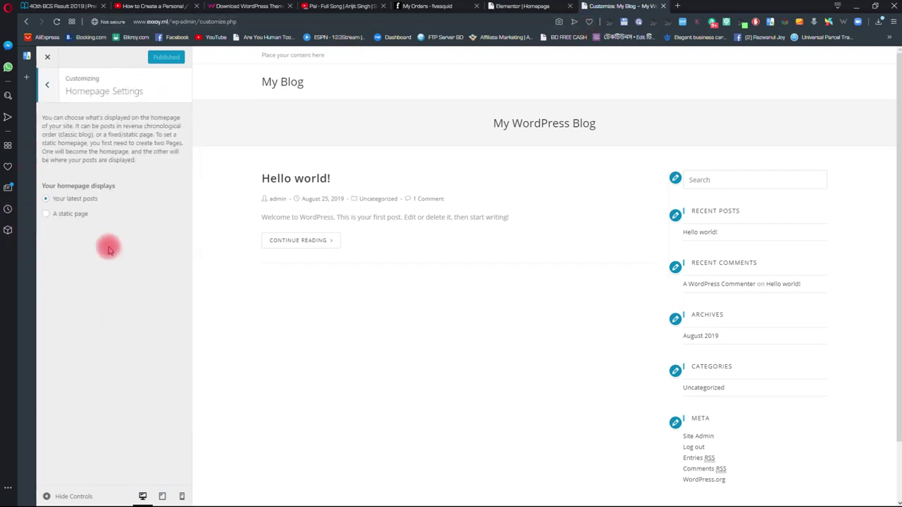
pyautogui.click(72, 215)
pyautogui.click(58, 253)
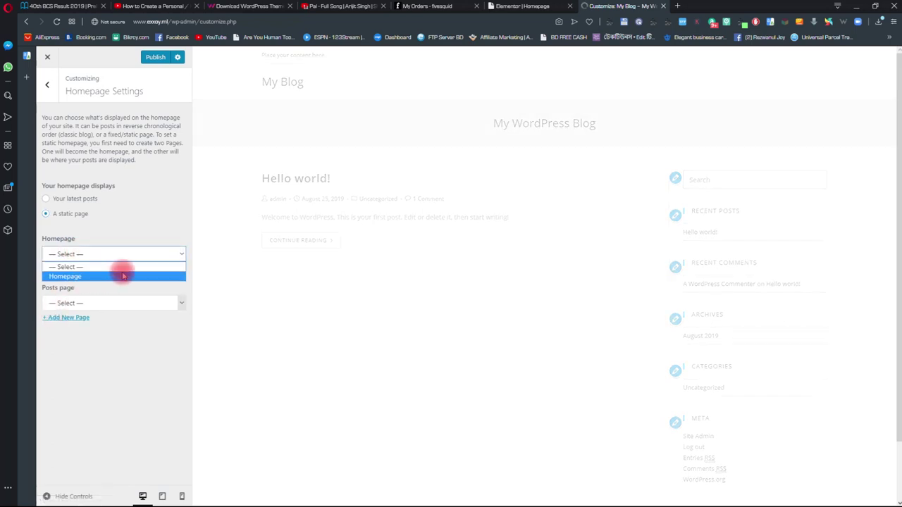
pyautogui.click(92, 277)
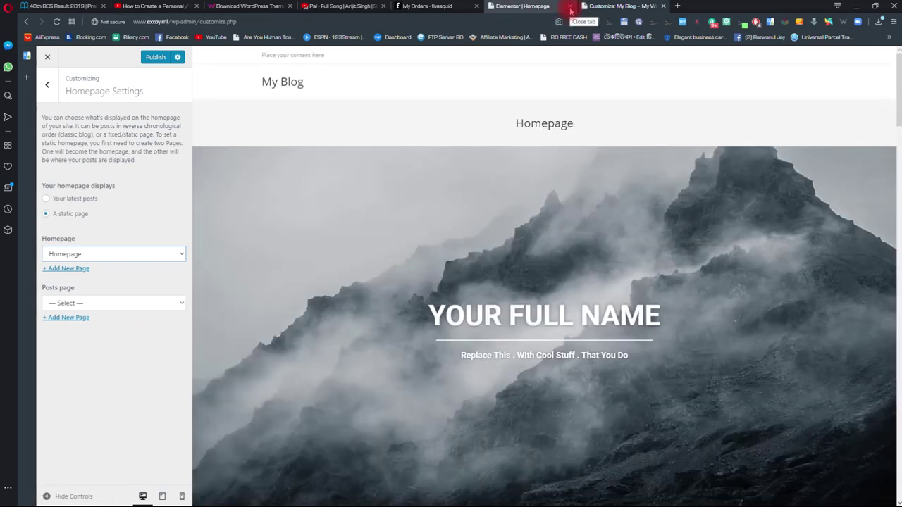
pyautogui.scroll(-3, 458, 257)
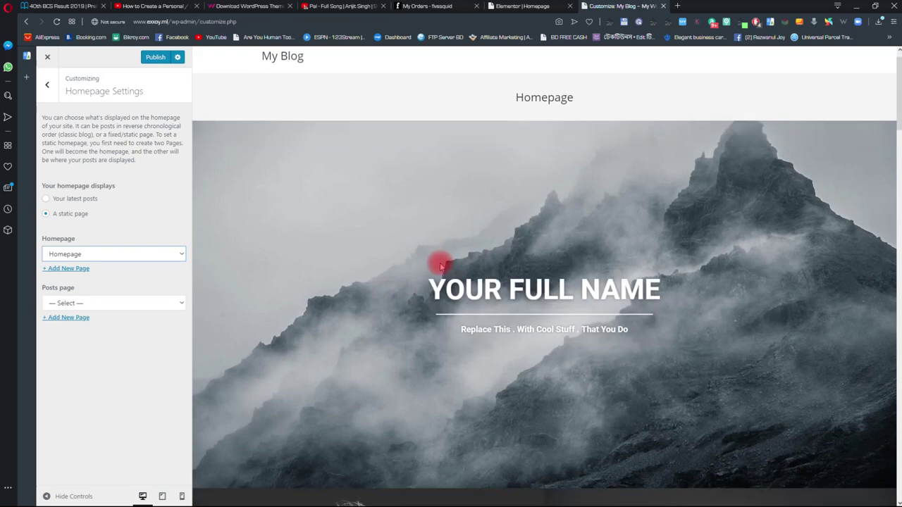
pyautogui.scroll(3, 394, 266)
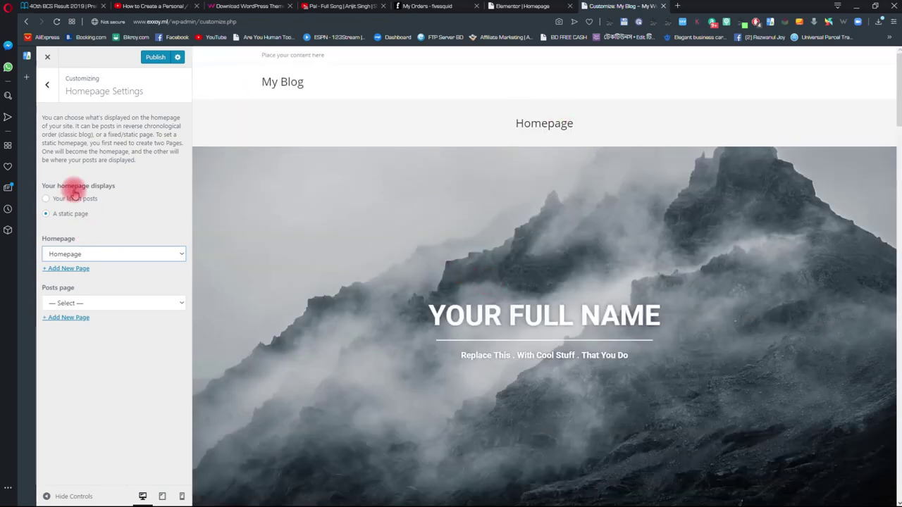
pyautogui.click(47, 85)
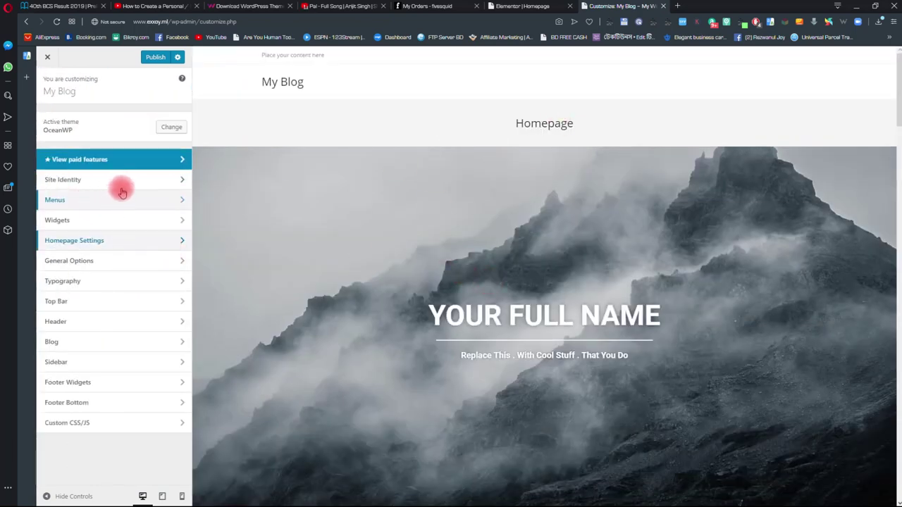
# - Uncheck Enable Top Bar under Top Bar > General and go back to the main Customizer menu
pyautogui.click(100, 303)
pyautogui.click(134, 121)
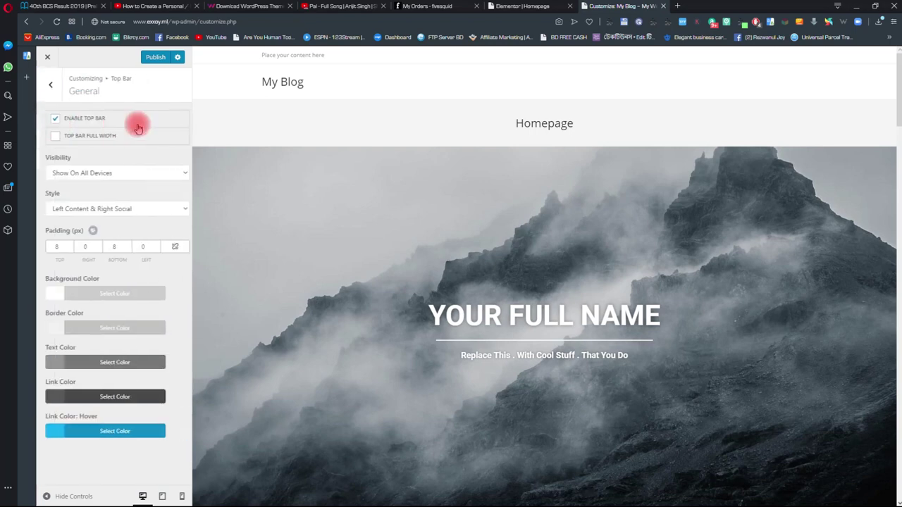
pyautogui.click(52, 119)
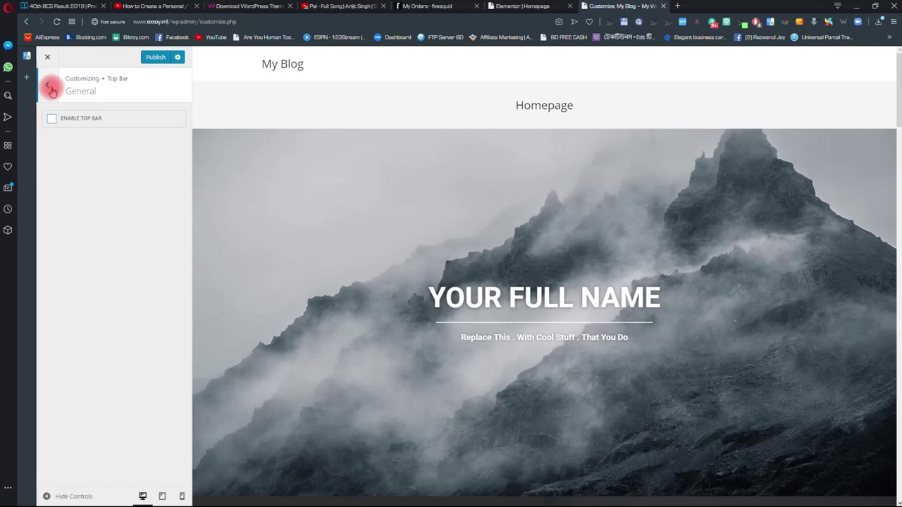
pyautogui.click(51, 90)
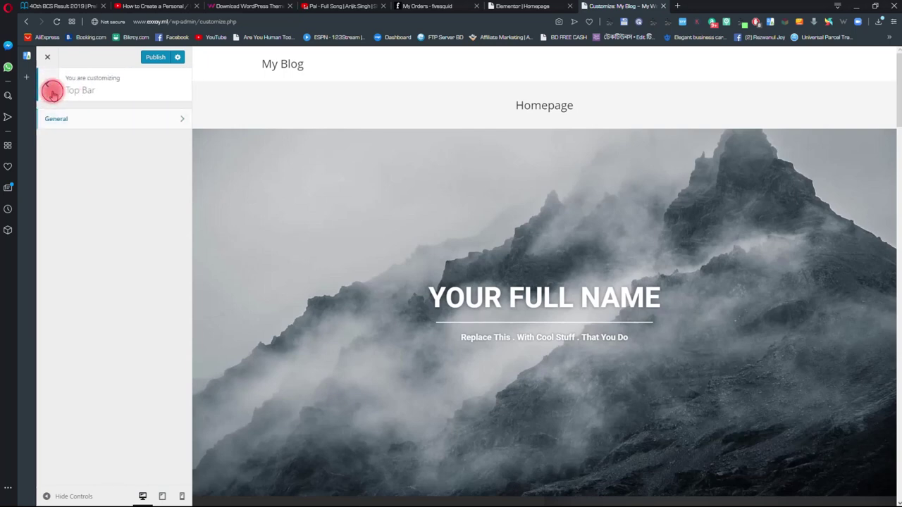
pyautogui.click(50, 87)
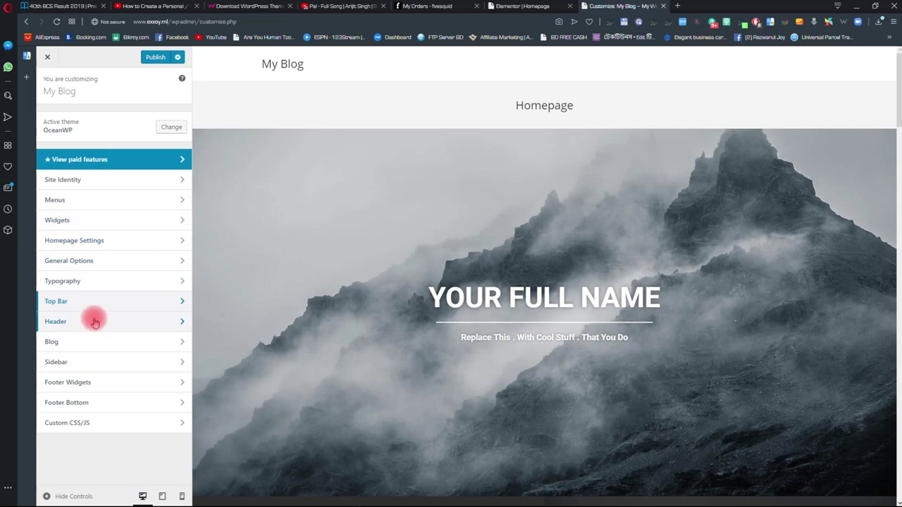
# - Set the Page Title style to Hidden under General Options
pyautogui.click(97, 260)
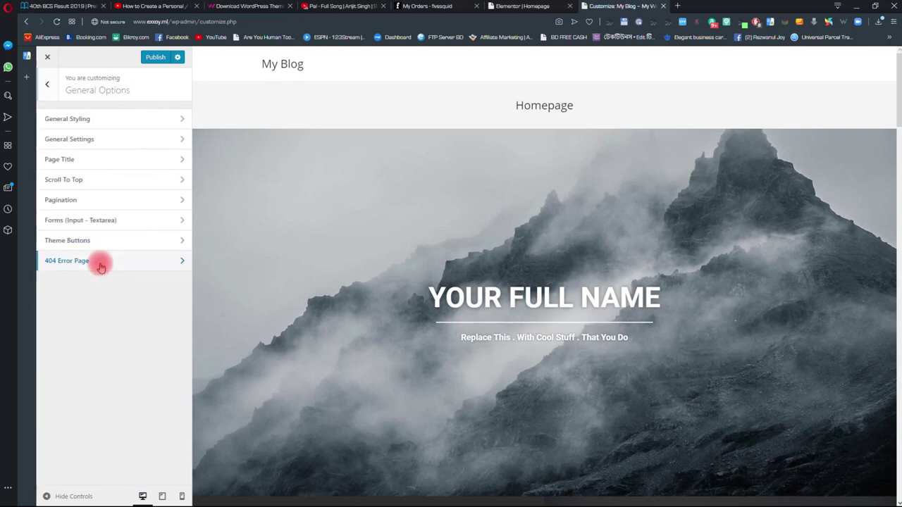
pyautogui.click(69, 162)
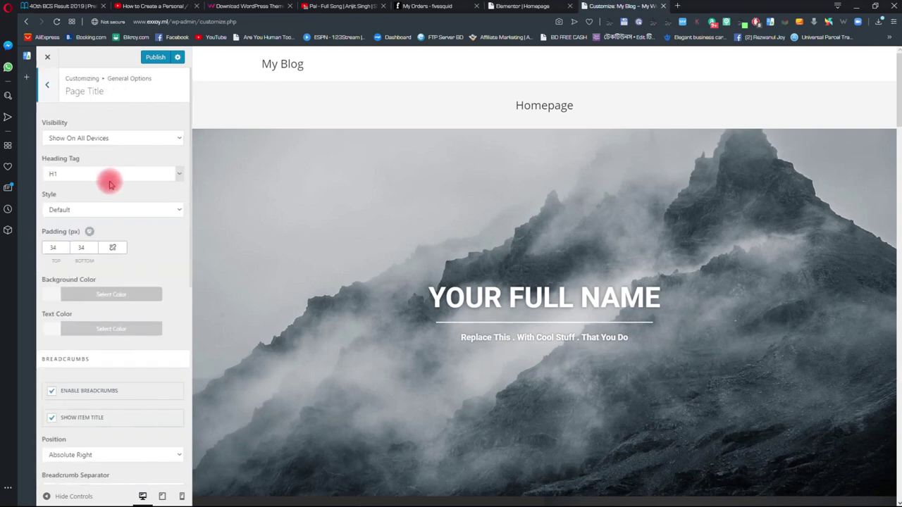
pyautogui.click(74, 212)
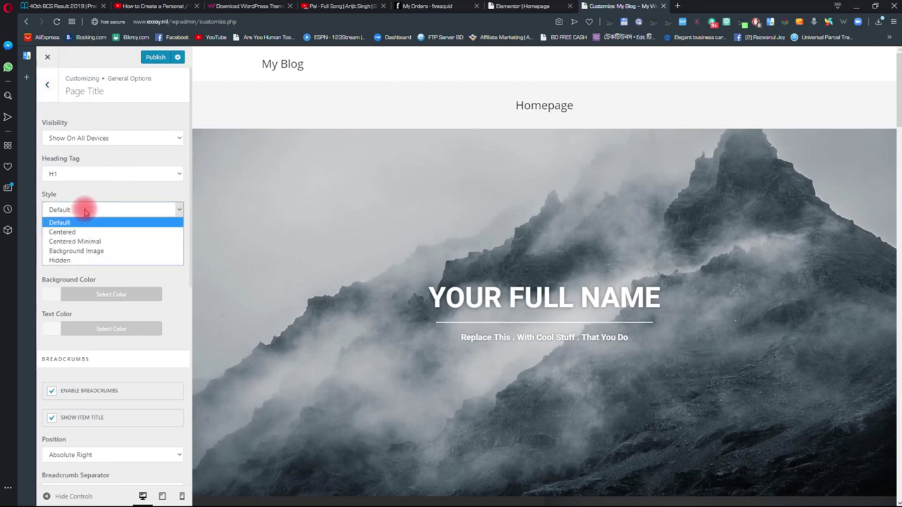
pyautogui.click(67, 257)
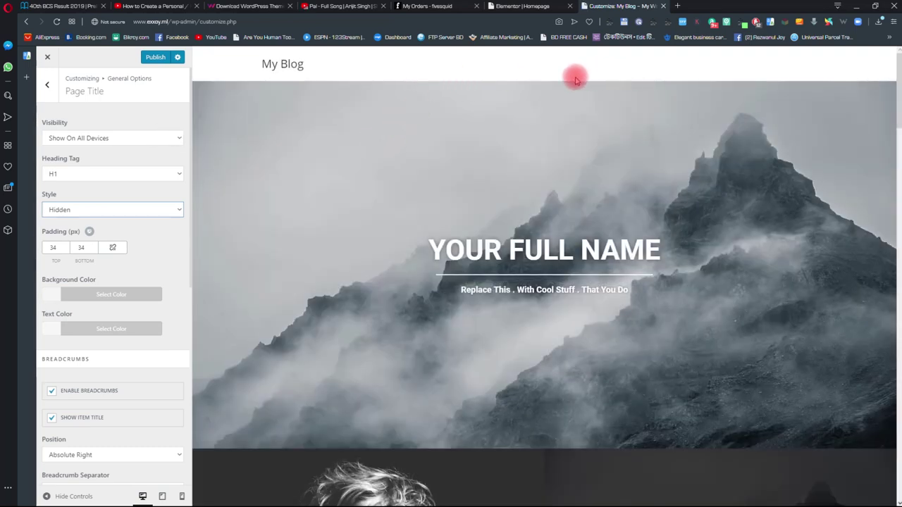
# - Publish the Customizer changes and switch to the Elementor Homepage editor tab
pyautogui.scroll(-2, 324, 127)
pyautogui.scroll(2, 331, 127)
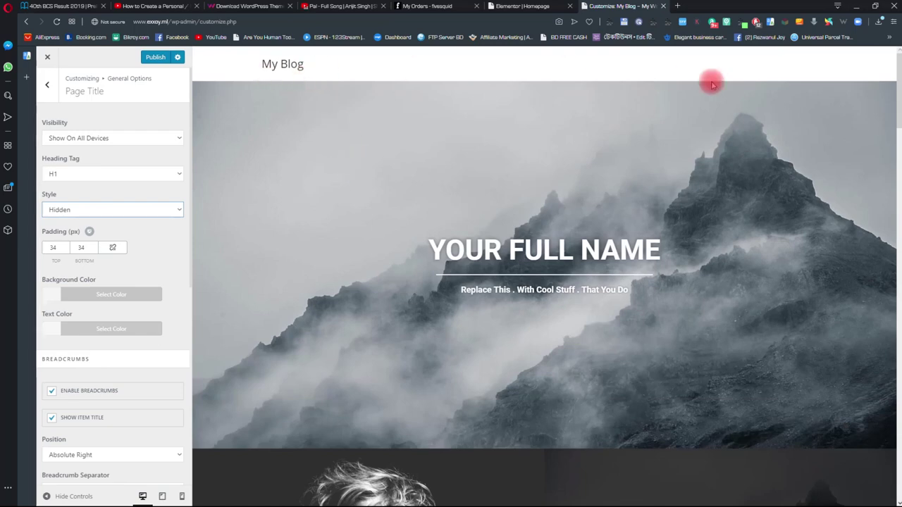
pyautogui.click(158, 58)
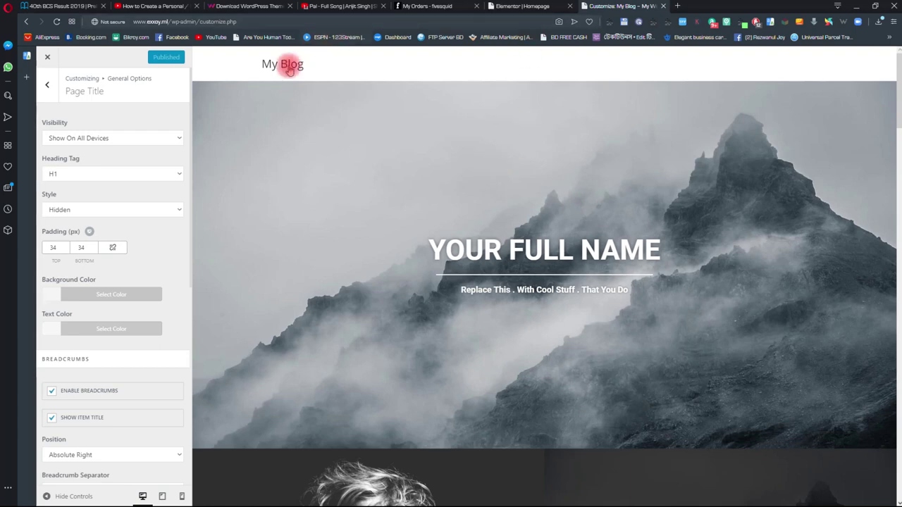
pyautogui.click(525, 6)
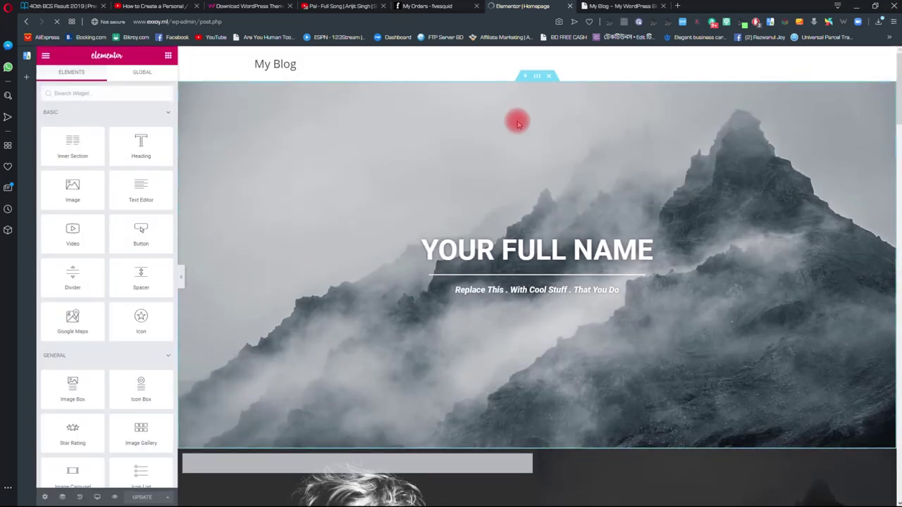
# - Replace the hero heading 'YOUR FULL NAME' with the site owner's full name, fixing a typo
pyautogui.scroll(-5, 493, 201)
pyautogui.scroll(-5, 511, 201)
pyautogui.scroll(10, 514, 296)
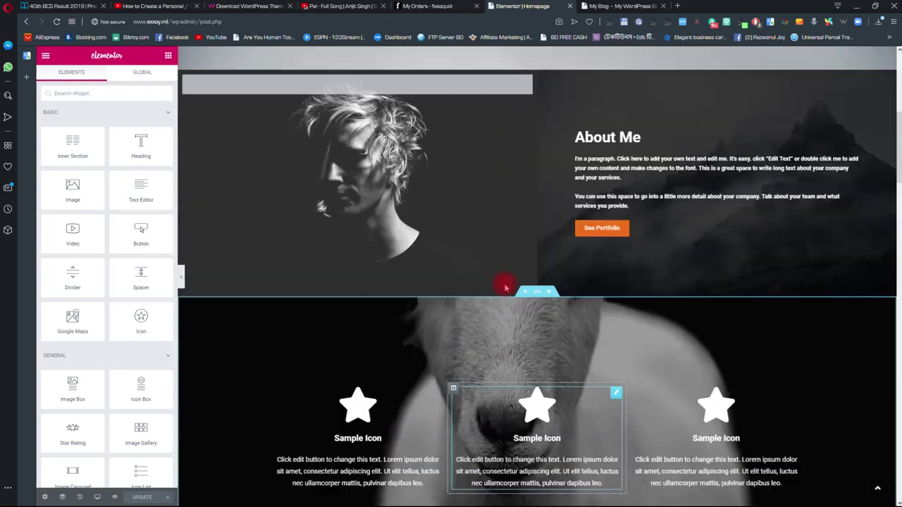
pyautogui.click(650, 248)
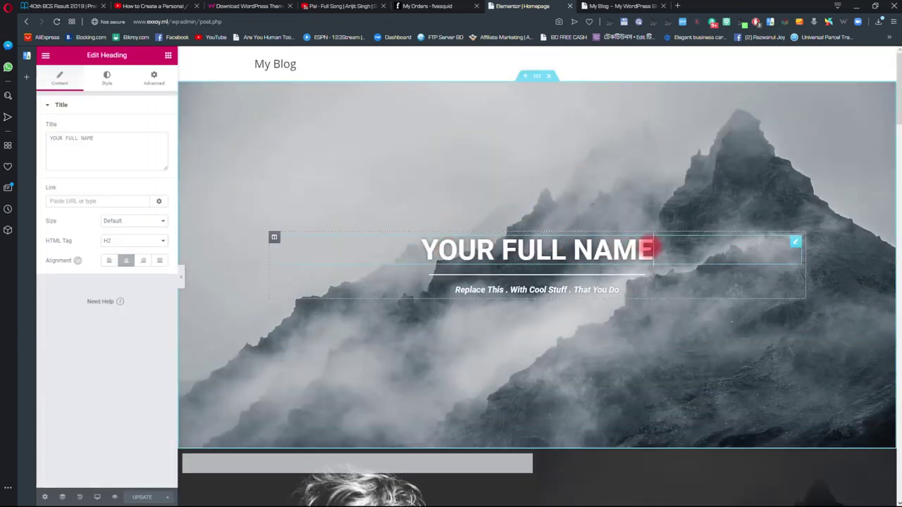
pyautogui.press('BackSpace')
pyautogui.press('BackSpace')
pyautogui.press('BackSpace')
pyautogui.press('BackSpace')
pyautogui.press('BackSpace')
pyautogui.press('BackSpace')
pyautogui.press('BackSpace')
pyautogui.press('BackSpace')
pyautogui.press('BackSpace')
pyautogui.press('BackSpace')
pyautogui.press('BackSpace')
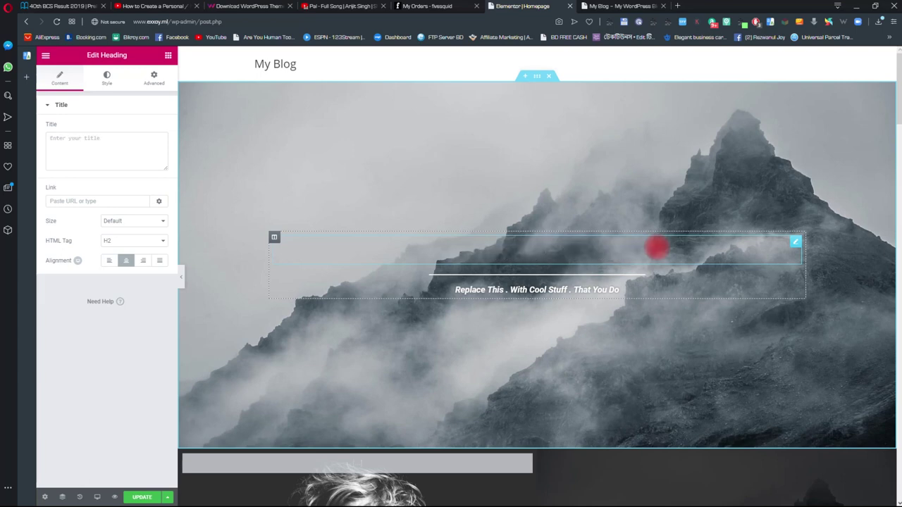
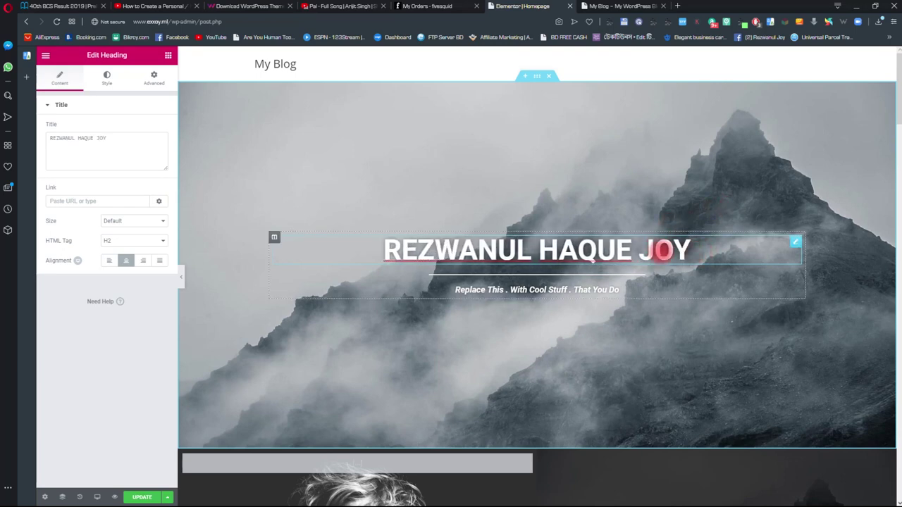
pyautogui.click(401, 251)
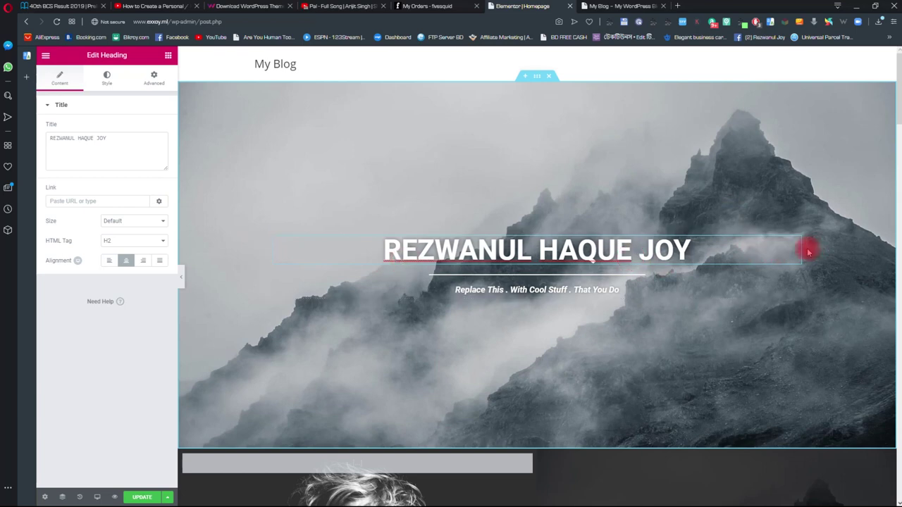
pyautogui.moveTo(118, 136); pyautogui.dragTo(44, 141)
pyautogui.click(120, 141)
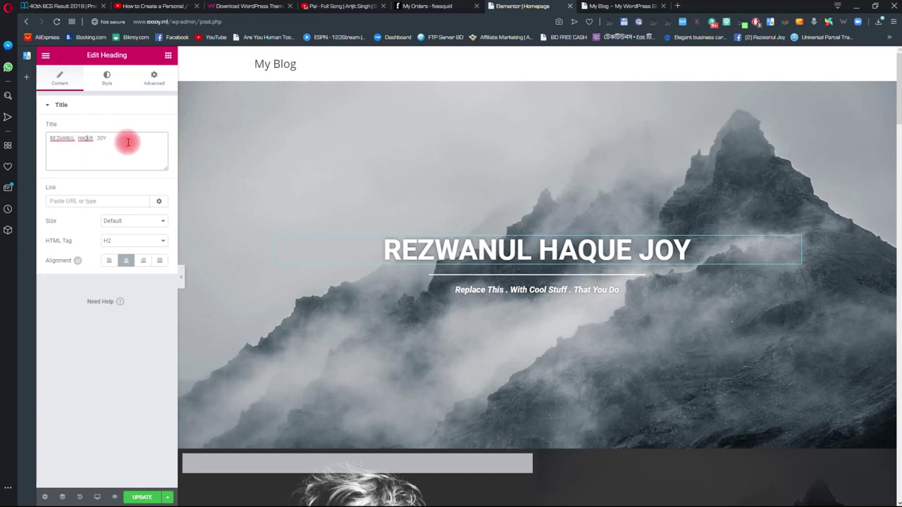
# - Style the name heading's typography: Michroma font, size 61, line height 1.1
pyautogui.click(107, 78)
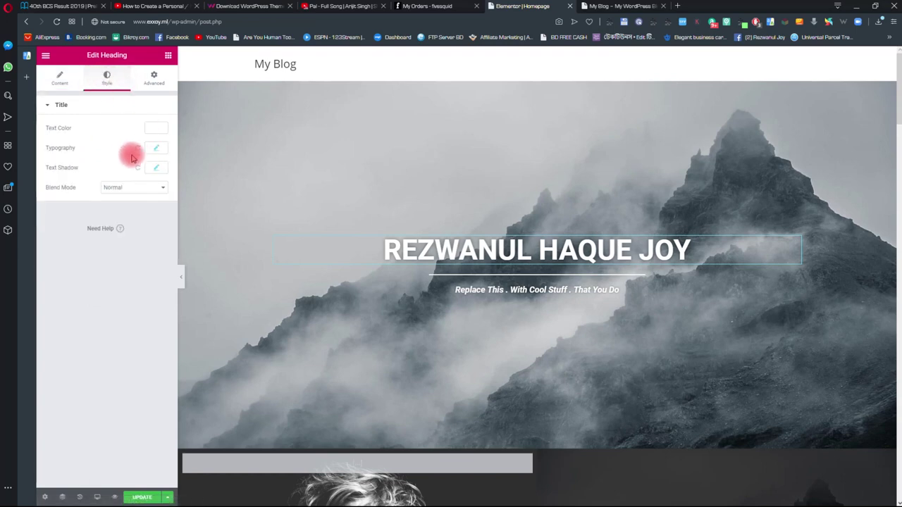
pyautogui.click(157, 149)
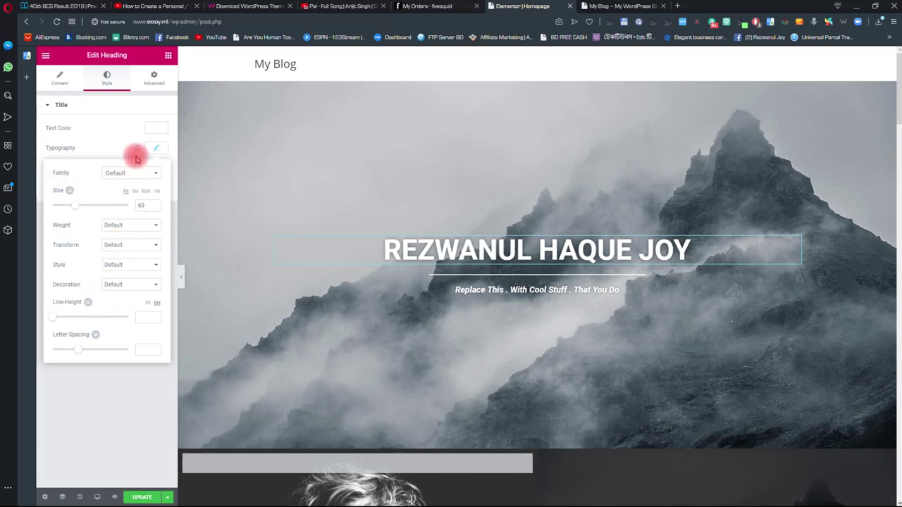
pyautogui.click(122, 174)
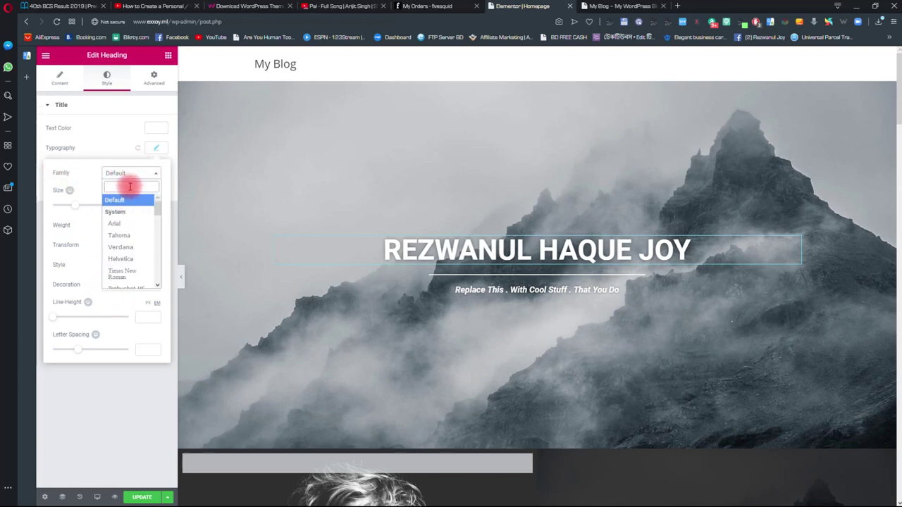
pyautogui.write('mic')
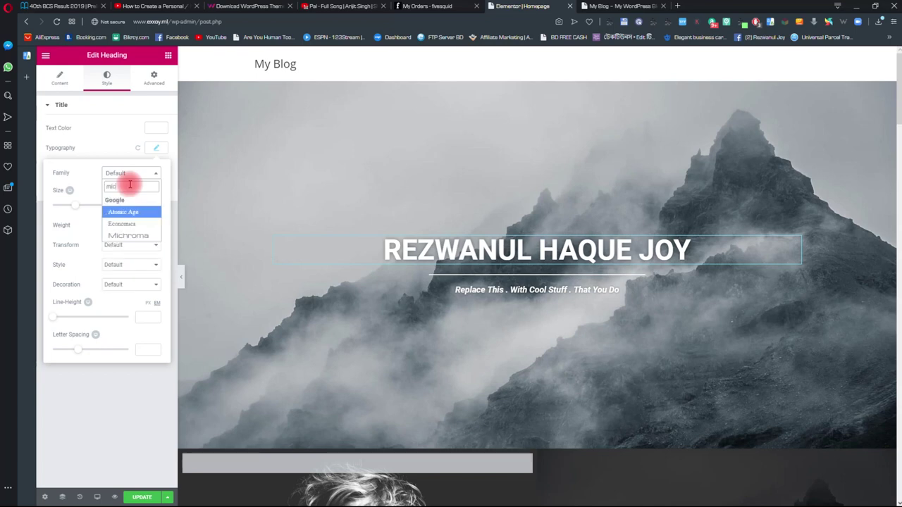
pyautogui.click(134, 235)
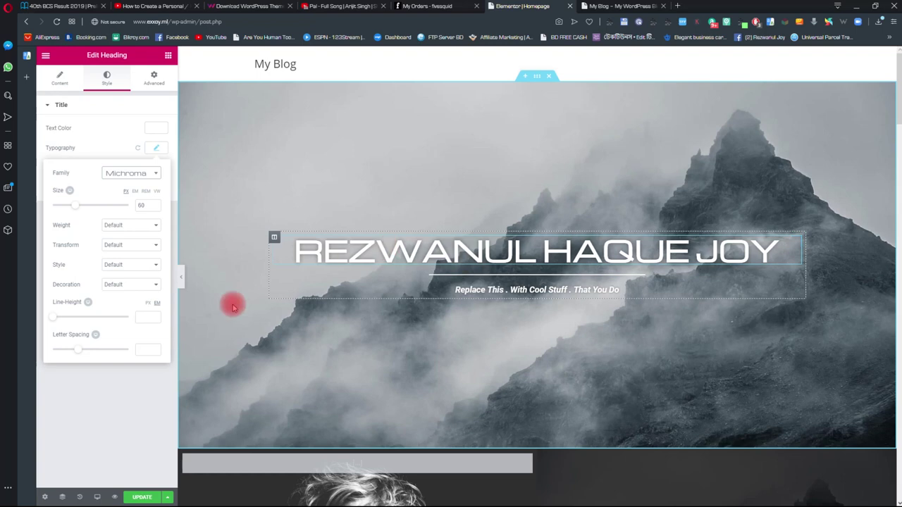
pyautogui.moveTo(78, 211); pyautogui.dragTo(79, 210)
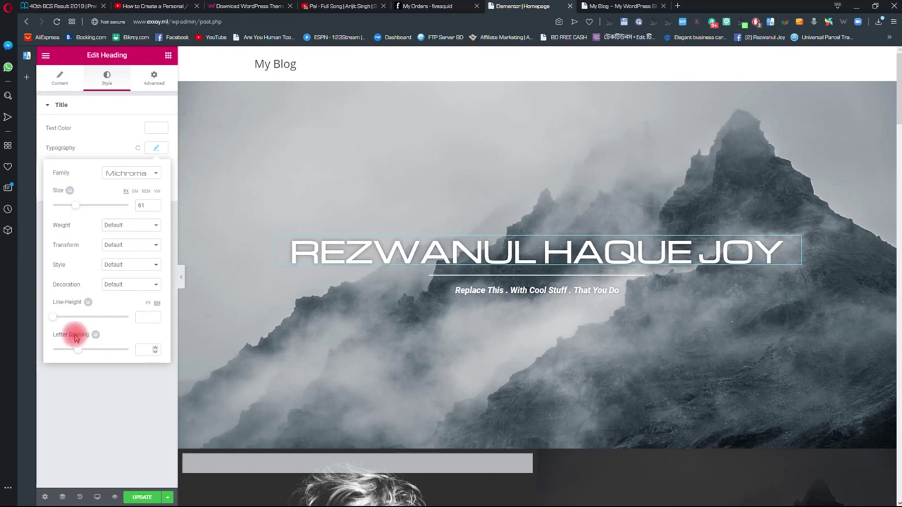
pyautogui.moveTo(56, 319); pyautogui.dragTo(63, 318)
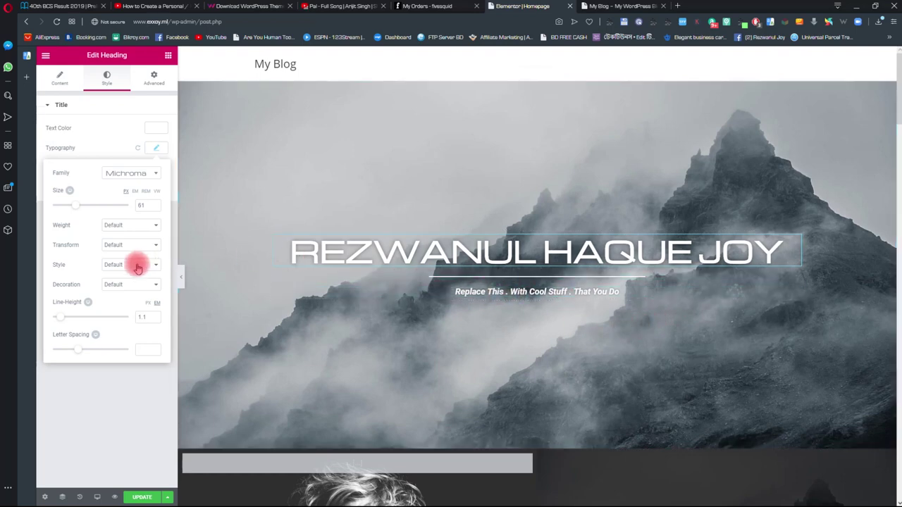
# - Widen the divider beneath the name heading to 78%
pyautogui.click(472, 277)
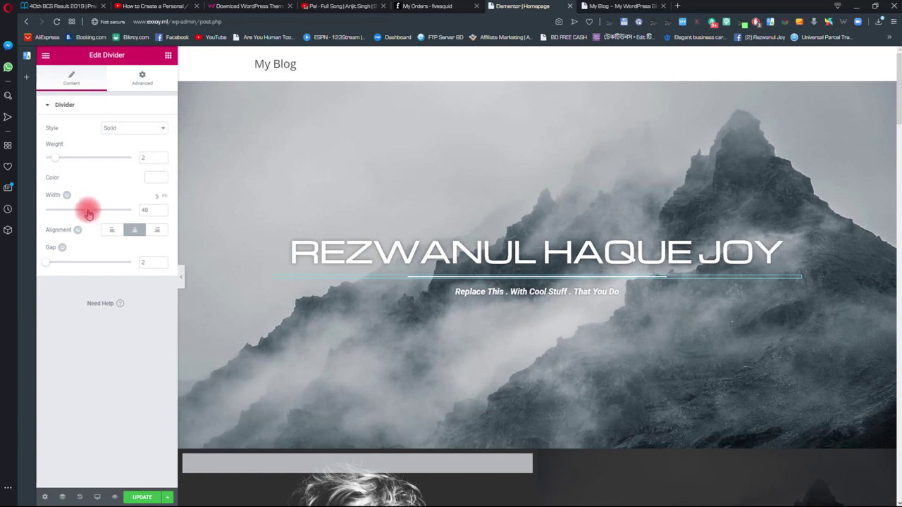
pyautogui.moveTo(88, 213); pyautogui.dragTo(114, 213)
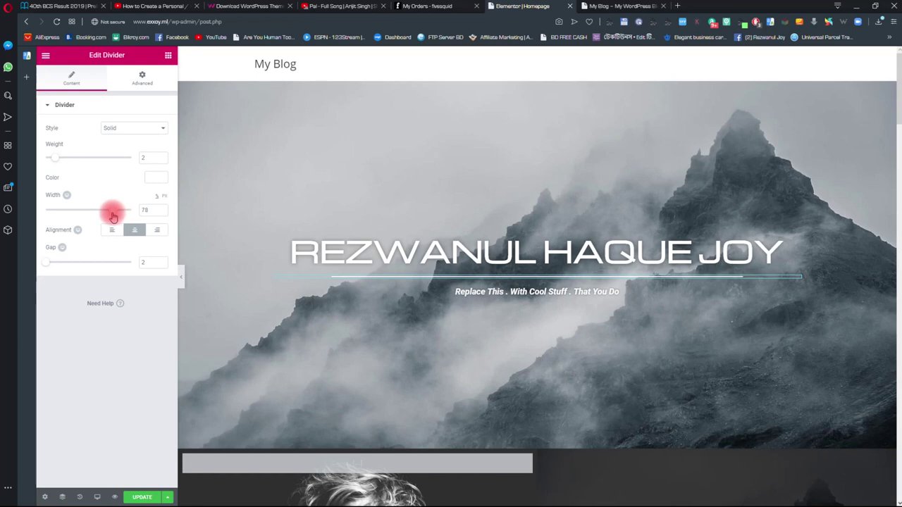
pyautogui.click(578, 291)
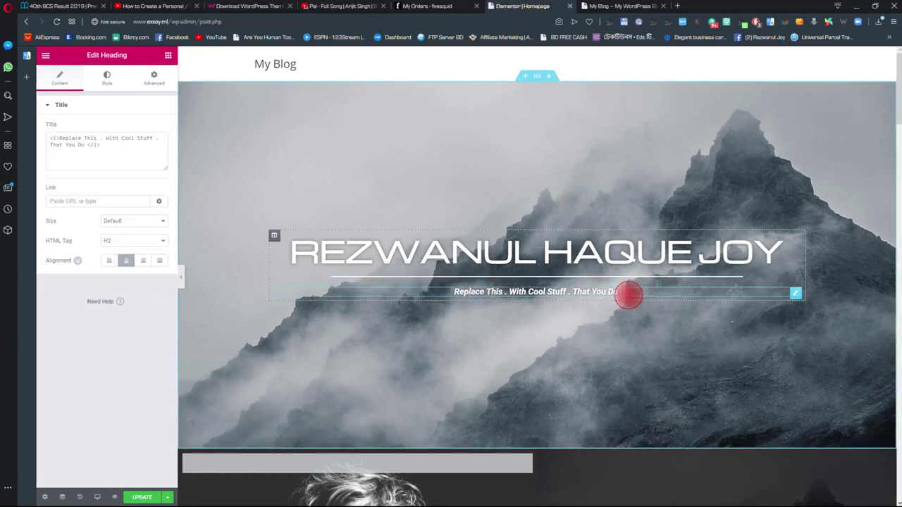
# - Rewrite the subtitle as 'Web designer, Photographer , web master , youtuber' in italics
pyautogui.press('BackSpace')
pyautogui.press('BackSpace')
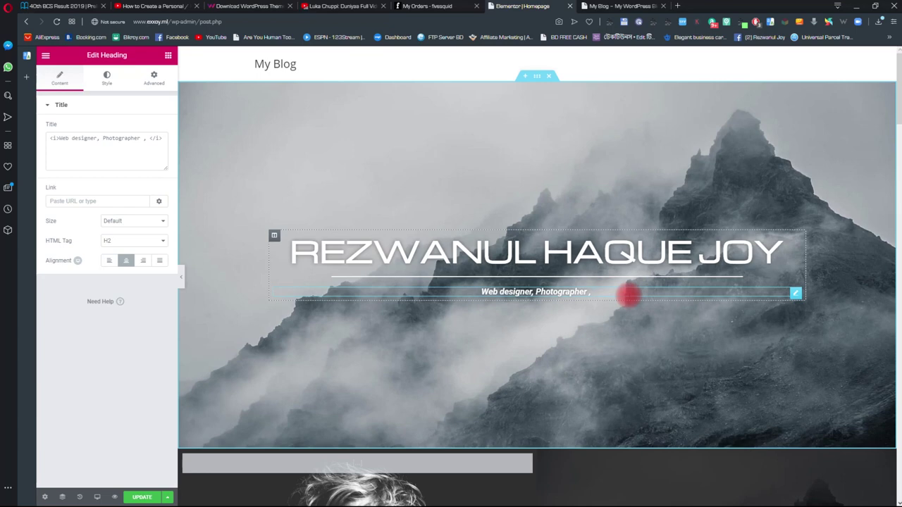
pyautogui.write('web m')
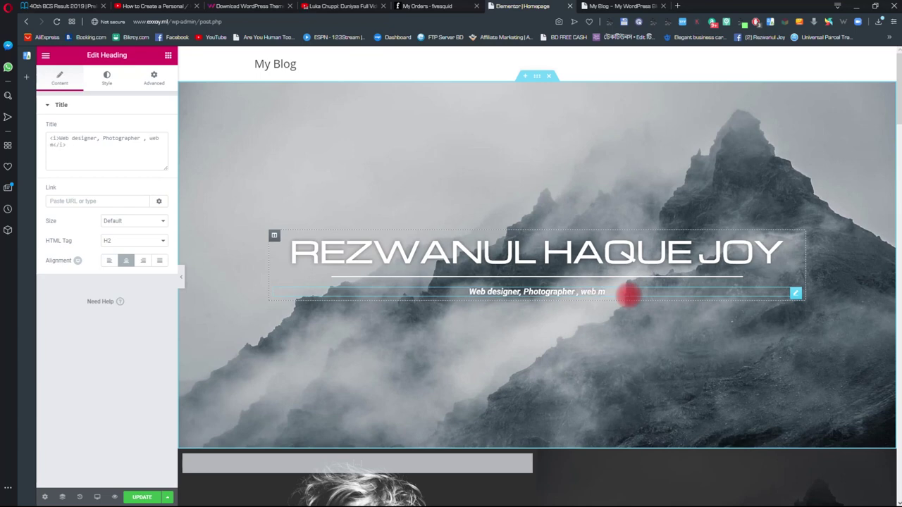
pyautogui.write('aster ')
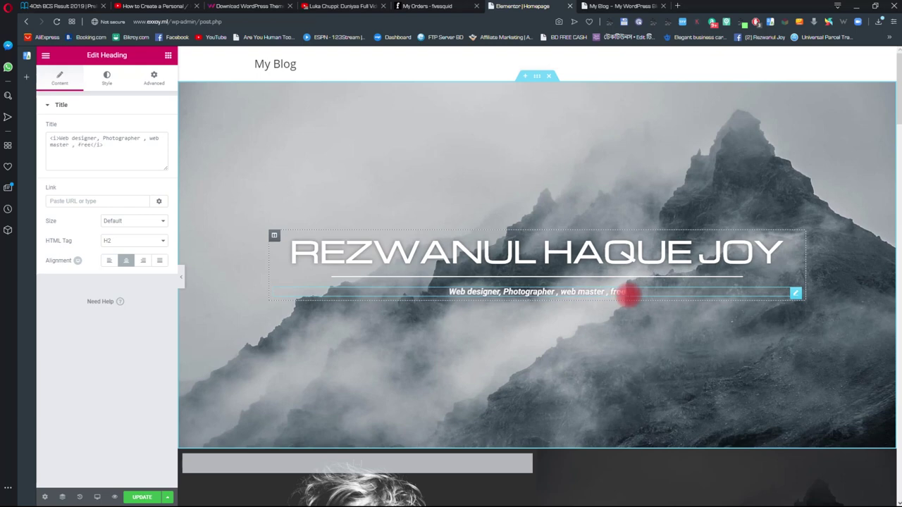
pyautogui.write(', youtuber')
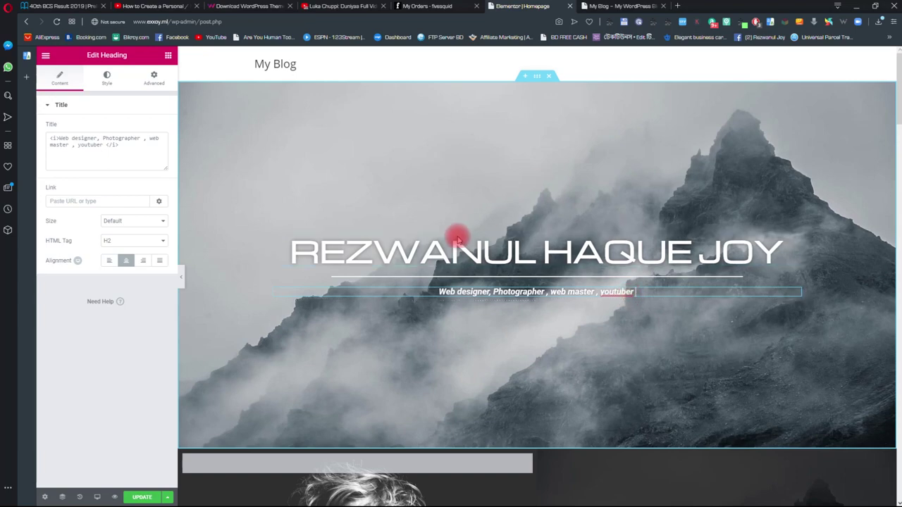
pyautogui.scroll(-2, 634, 224)
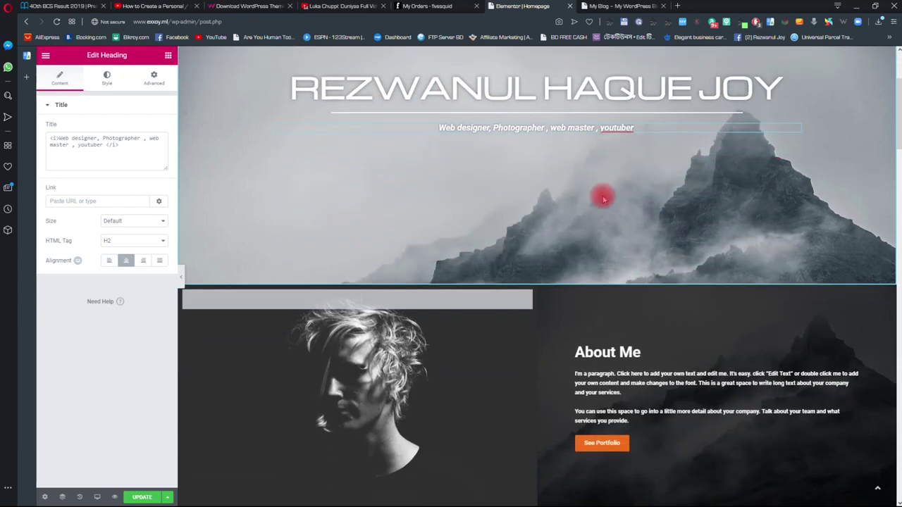
pyautogui.scroll(2, 636, 238)
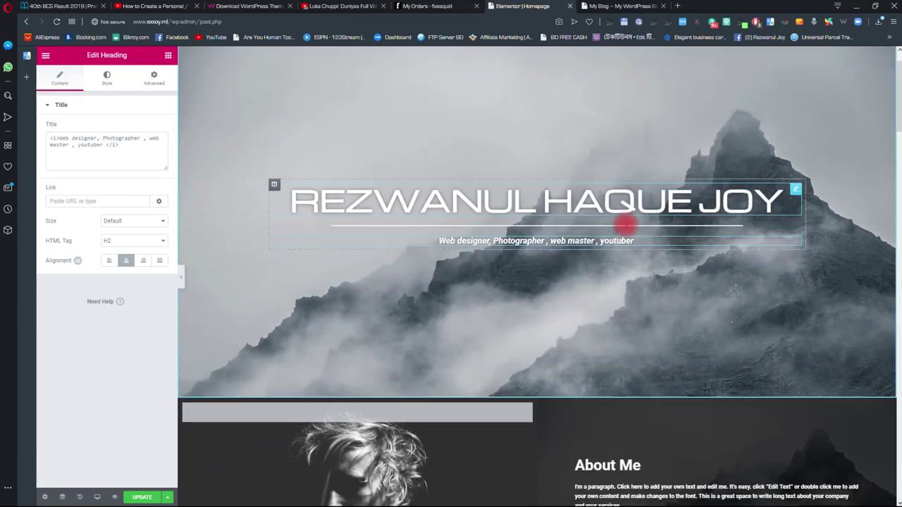
pyautogui.scroll(-5, 627, 224)
pyautogui.scroll(1, 627, 224)
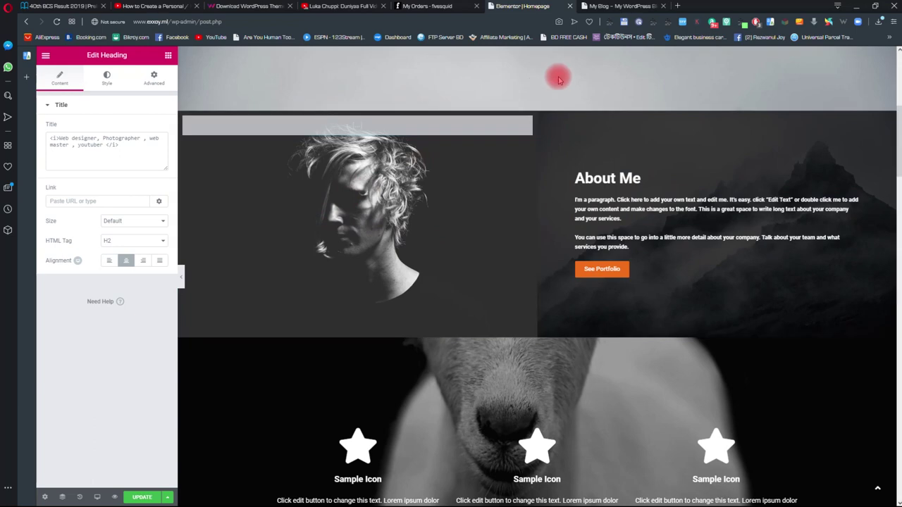
pyautogui.scroll(4, 296, 232)
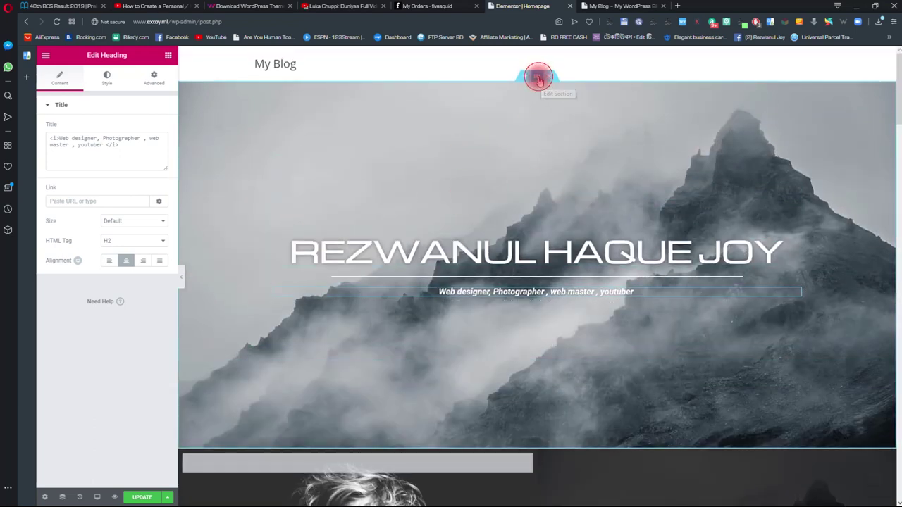
# - Replace the hero background with Space-1.jpg uploaded from the Follow Along Images folder
pyautogui.click(539, 79)
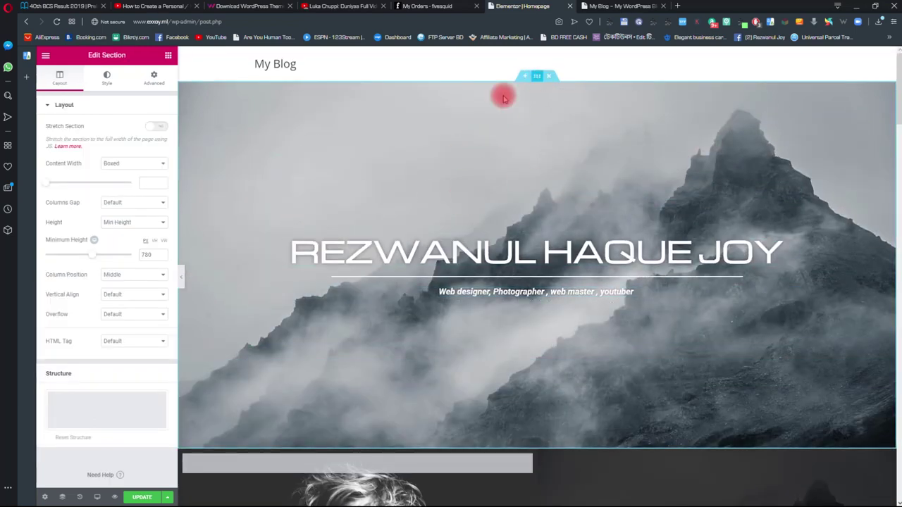
pyautogui.click(107, 80)
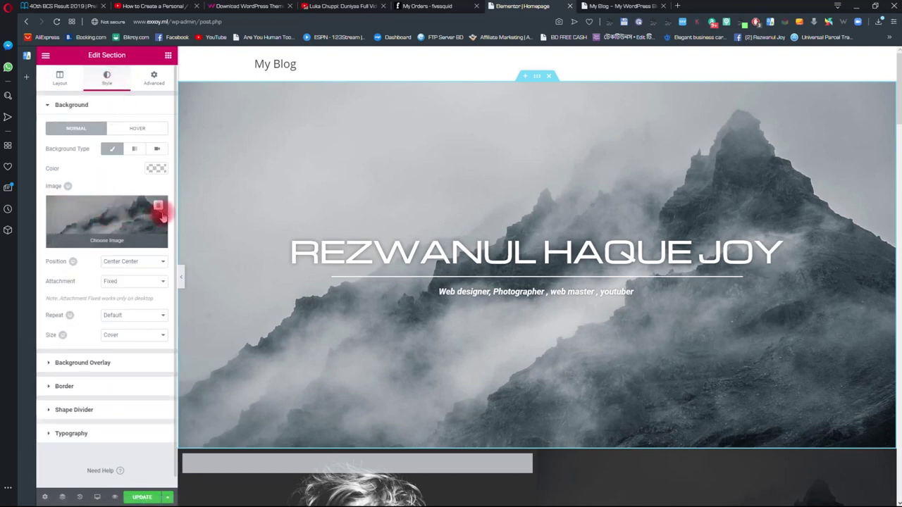
pyautogui.click(158, 206)
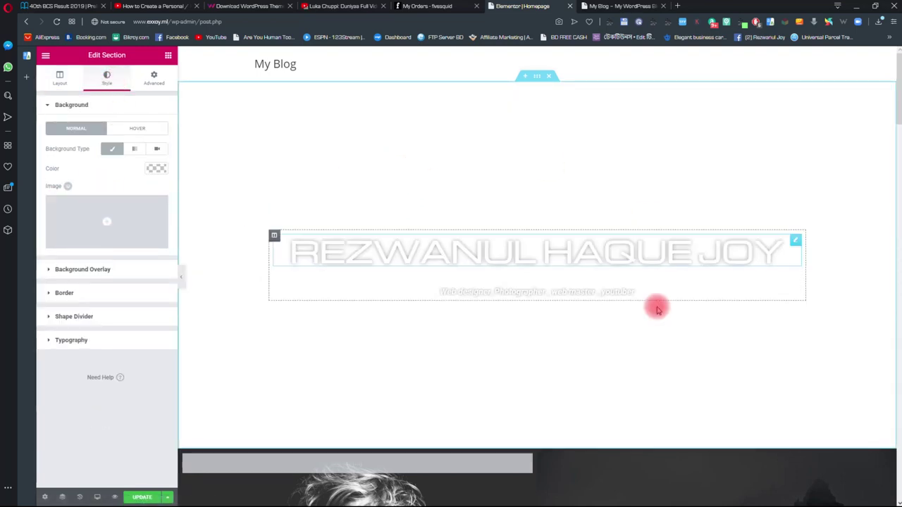
pyautogui.click(106, 215)
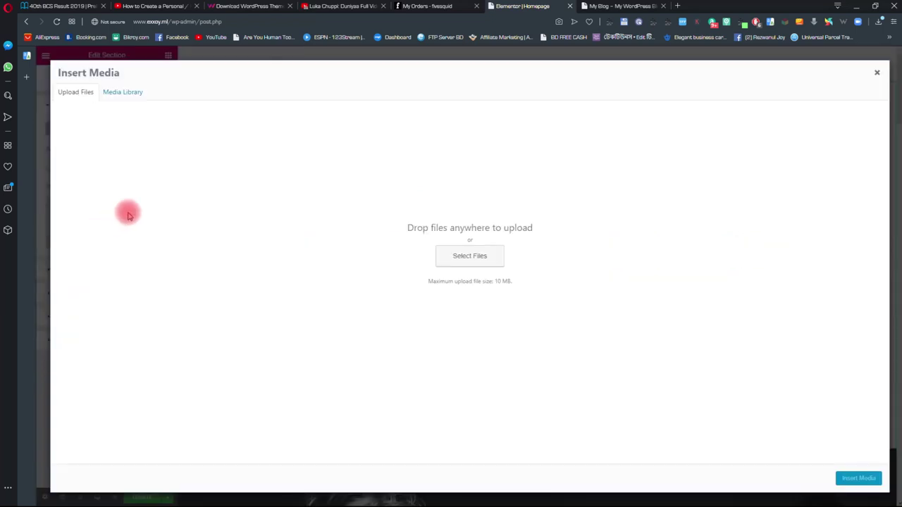
pyautogui.click(469, 256)
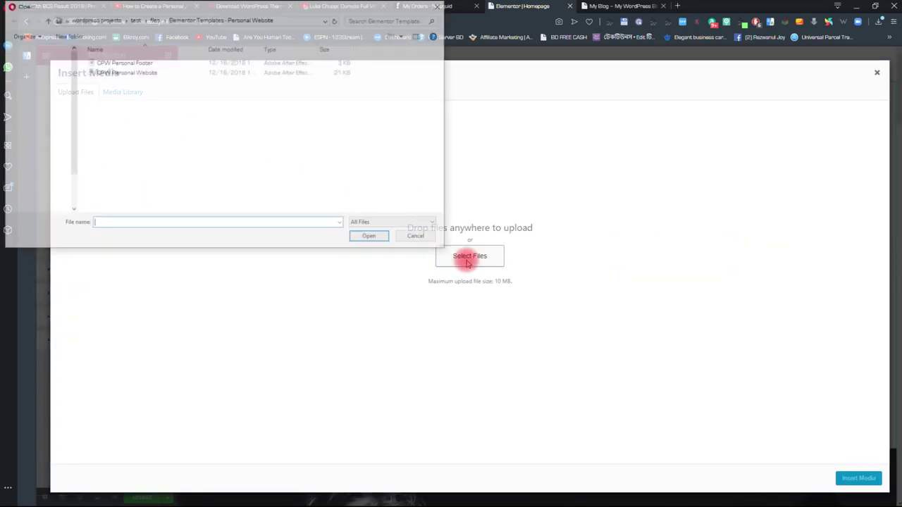
pyautogui.click(45, 19)
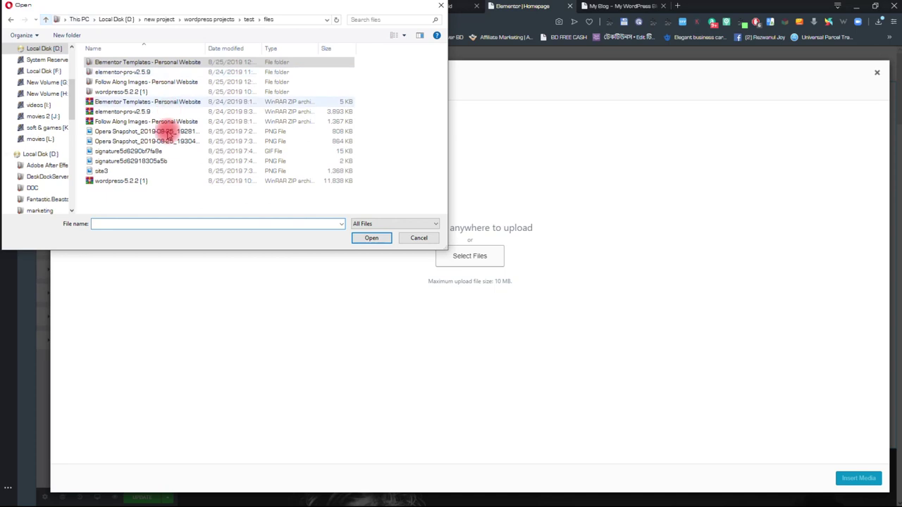
pyautogui.doubleClick(117, 82)
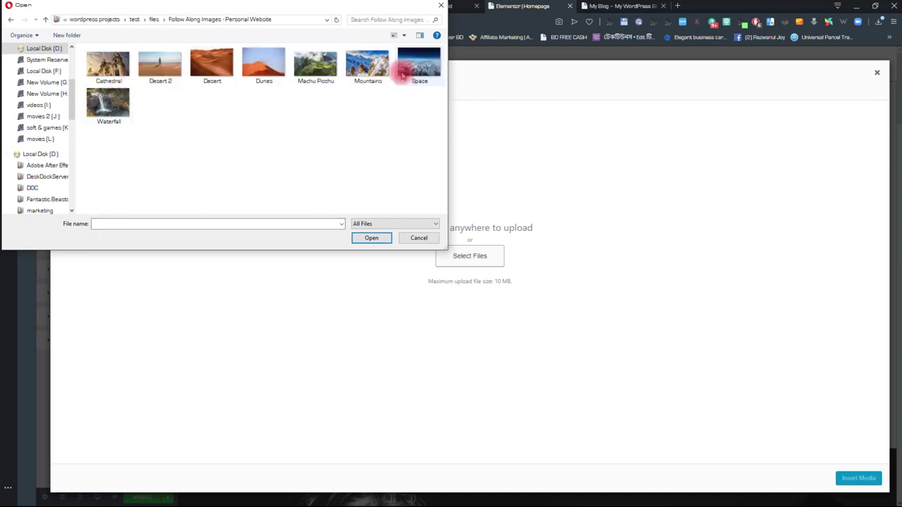
pyautogui.click(419, 64)
pyautogui.click(369, 237)
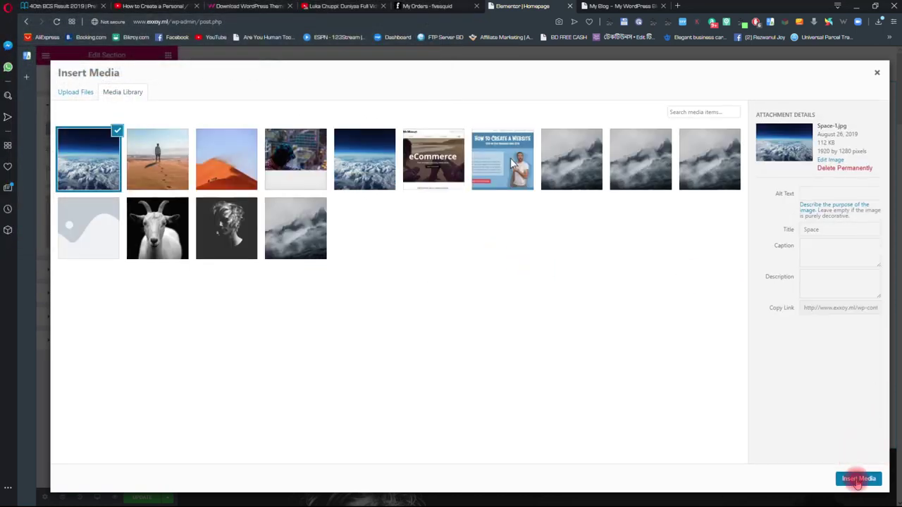
pyautogui.click(858, 478)
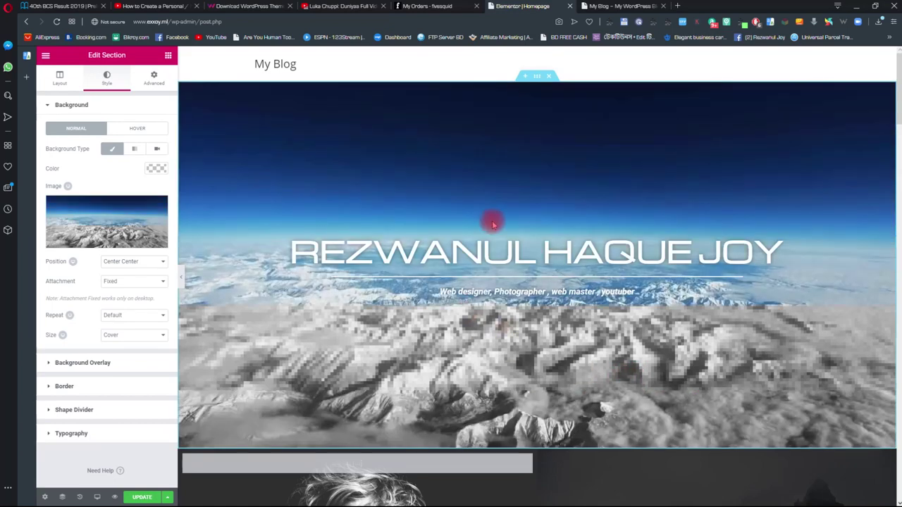
# - Give the hero a Classic colour-type Background Overlay
pyautogui.scroll(-1, 536, 233)
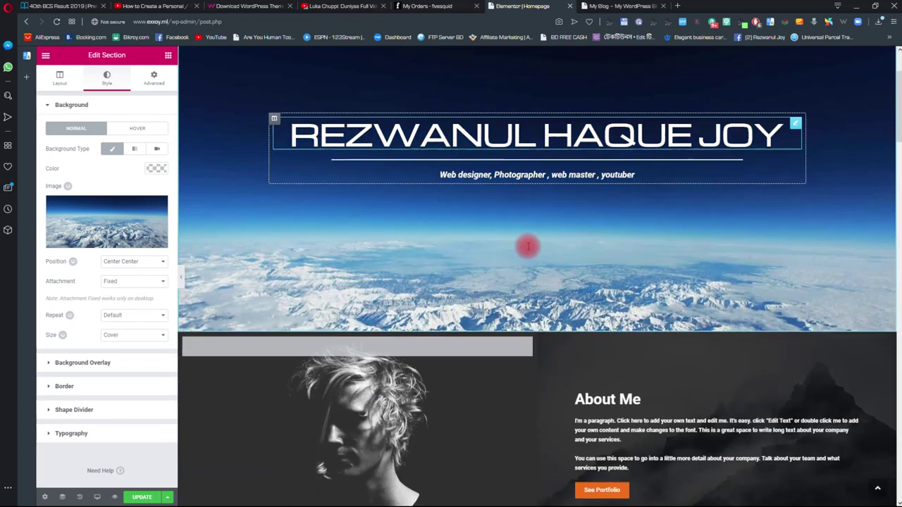
pyautogui.scroll(-4, 544, 238)
pyautogui.scroll(5, 535, 233)
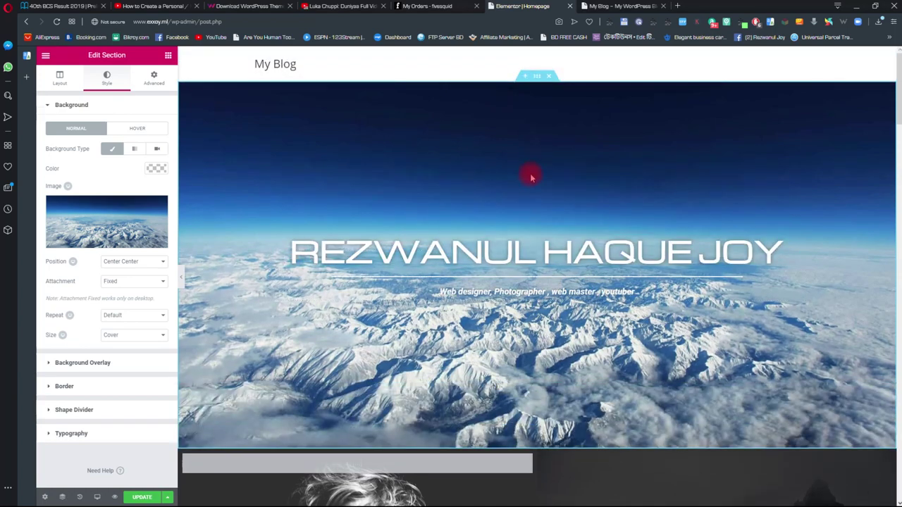
pyautogui.scroll(-3, 423, 155)
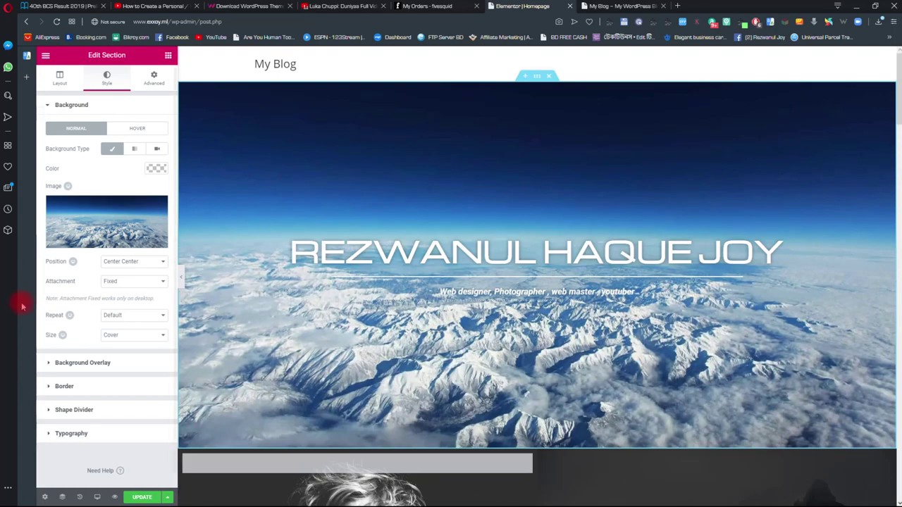
pyautogui.click(73, 363)
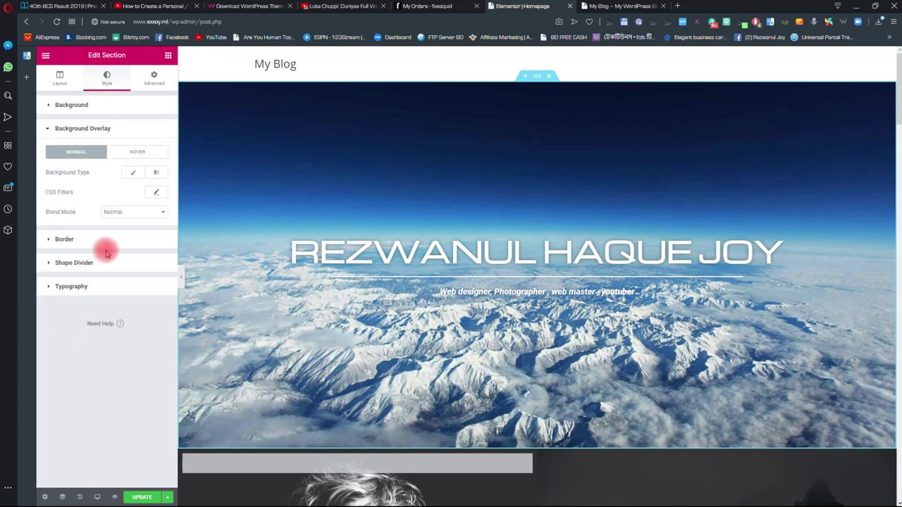
pyautogui.click(133, 175)
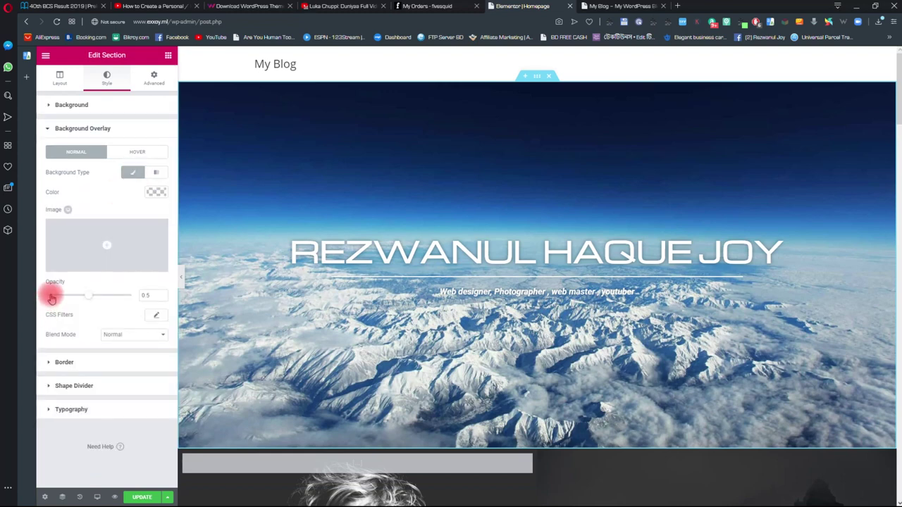
pyautogui.click(159, 196)
# - Set the overlay colour to #232323 and collapse the overlay settings
pyautogui.click(63, 280)
pyautogui.moveTo(63, 281); pyautogui.dragTo(53, 261)
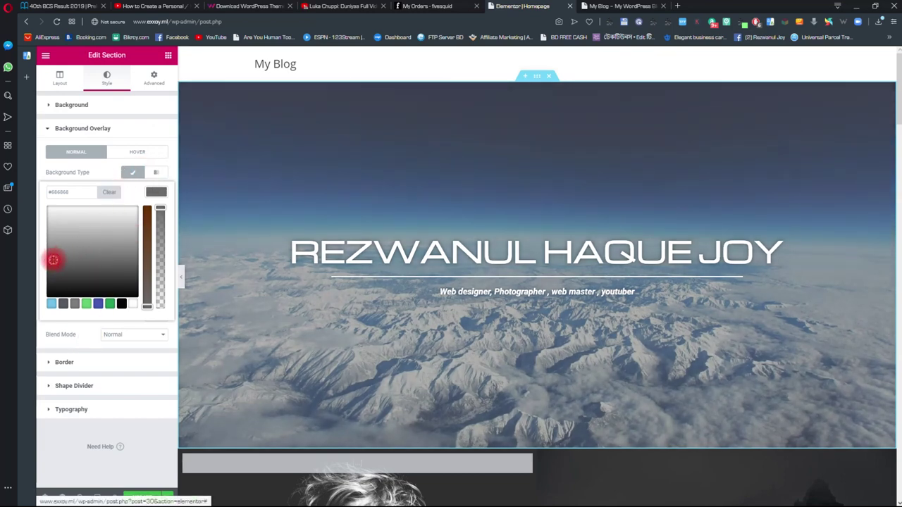
pyautogui.moveTo(58, 260)
pyautogui.mouseDown()
pyautogui.moveTo(91, 260)
pyautogui.moveTo(54, 241)
pyautogui.moveTo(47, 274)
pyautogui.mouseUp()
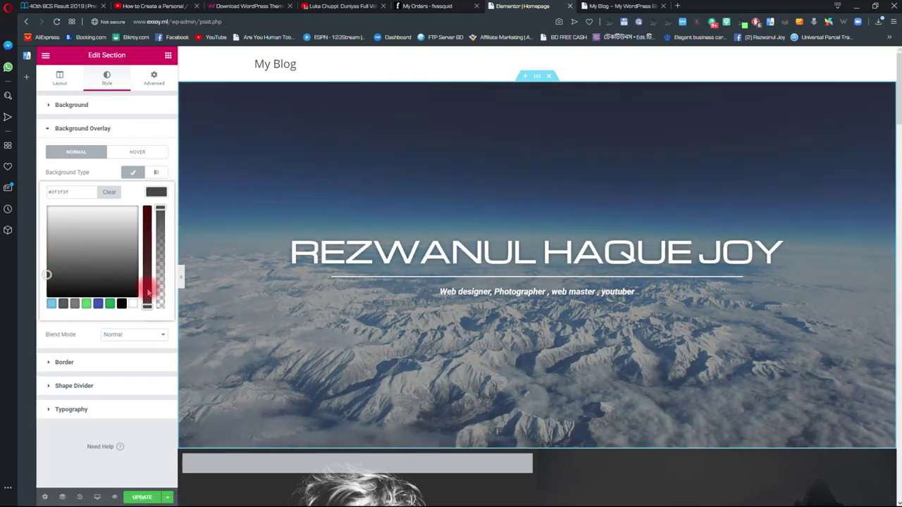
pyautogui.moveTo(59, 279); pyautogui.dragTo(105, 284)
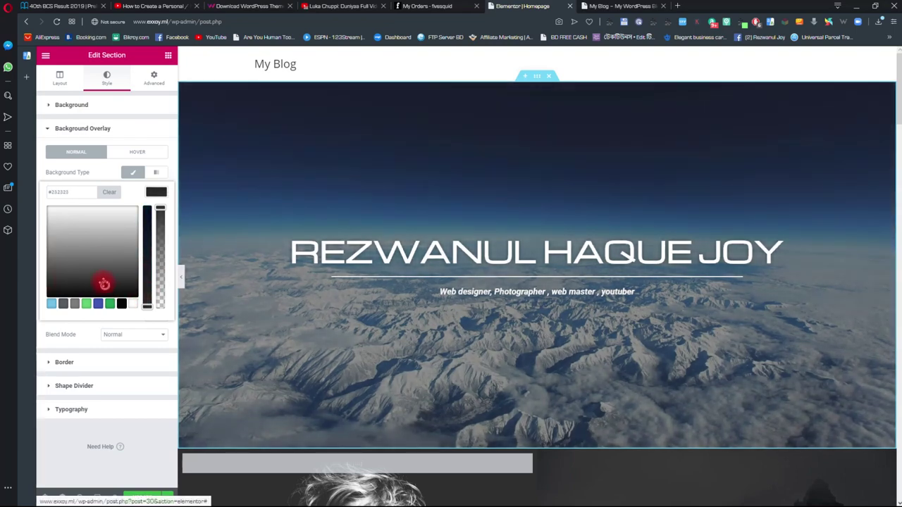
pyautogui.scroll(-2, 519, 286)
pyautogui.scroll(2, 527, 286)
pyautogui.scroll(-2, 494, 289)
pyautogui.scroll(2, 547, 298)
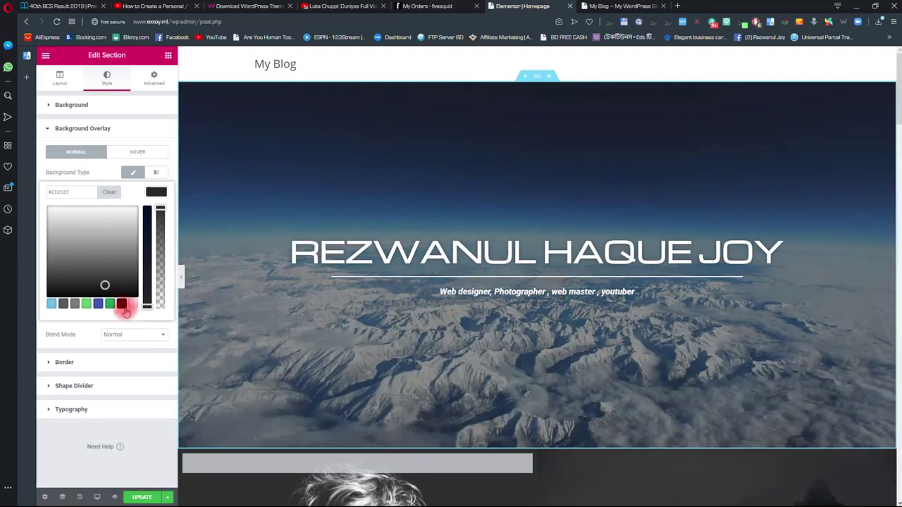
pyautogui.click(148, 133)
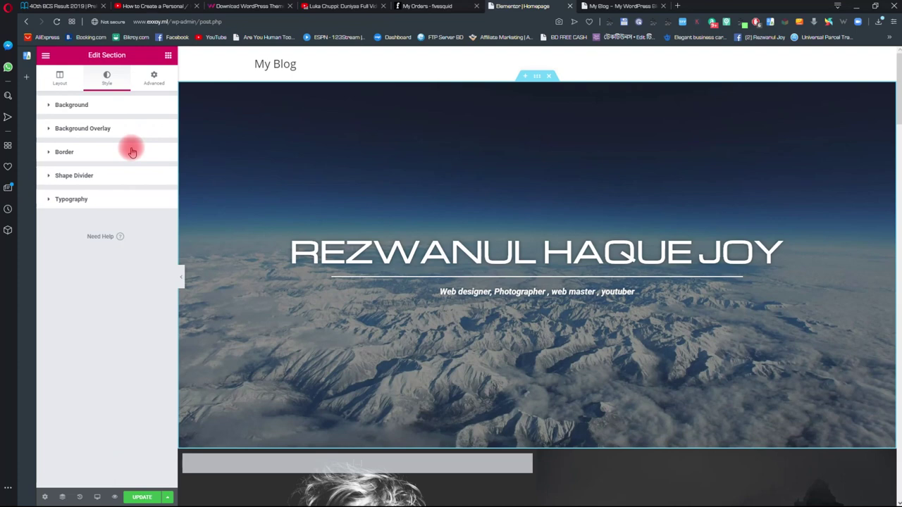
# - Set the overlay's Hover transition duration to 0.8
pyautogui.click(65, 152)
pyautogui.click(82, 134)
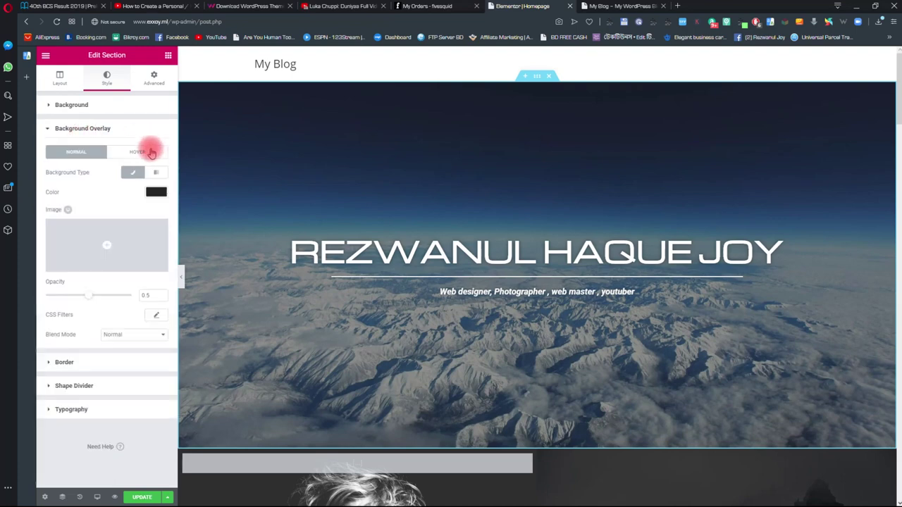
pyautogui.click(137, 153)
pyautogui.moveTo(55, 228); pyautogui.dragTo(79, 230)
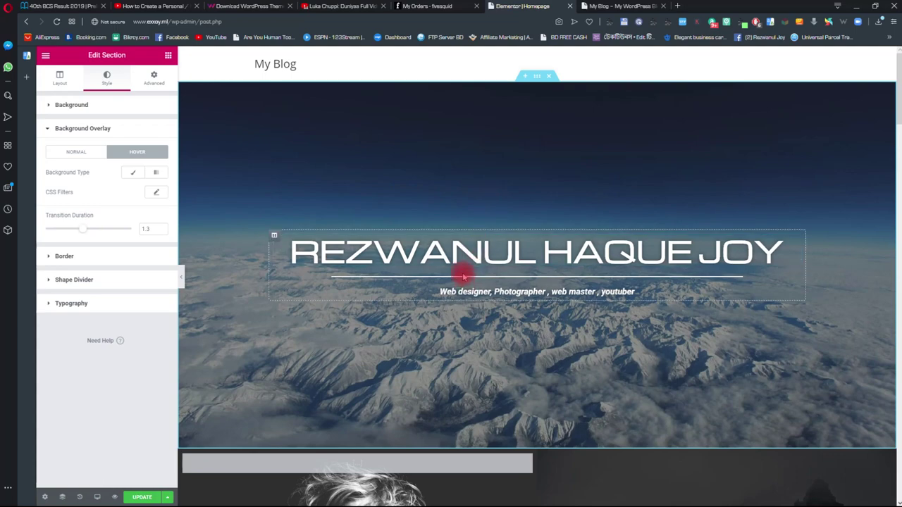
pyautogui.scroll(-1, 465, 211)
pyautogui.scroll(-2, 465, 212)
pyautogui.scroll(2, 467, 258)
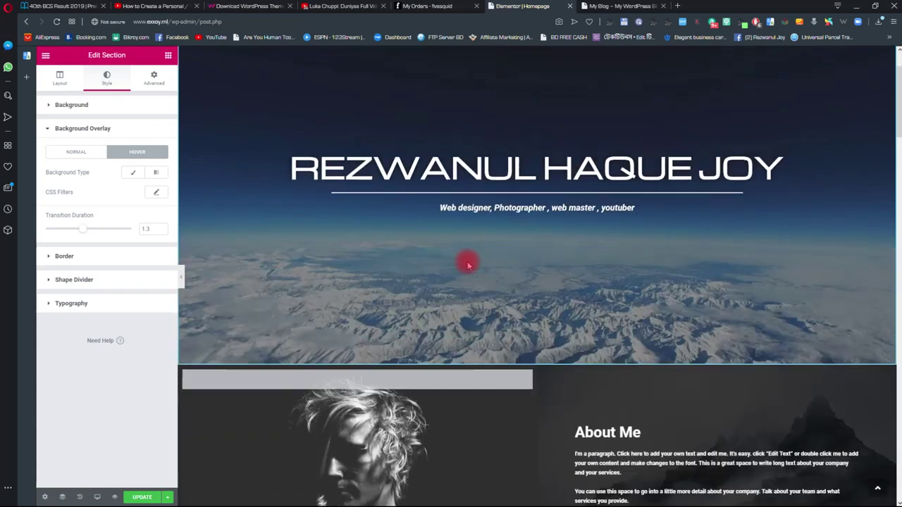
pyautogui.scroll(-3, 458, 196)
pyautogui.scroll(4, 465, 244)
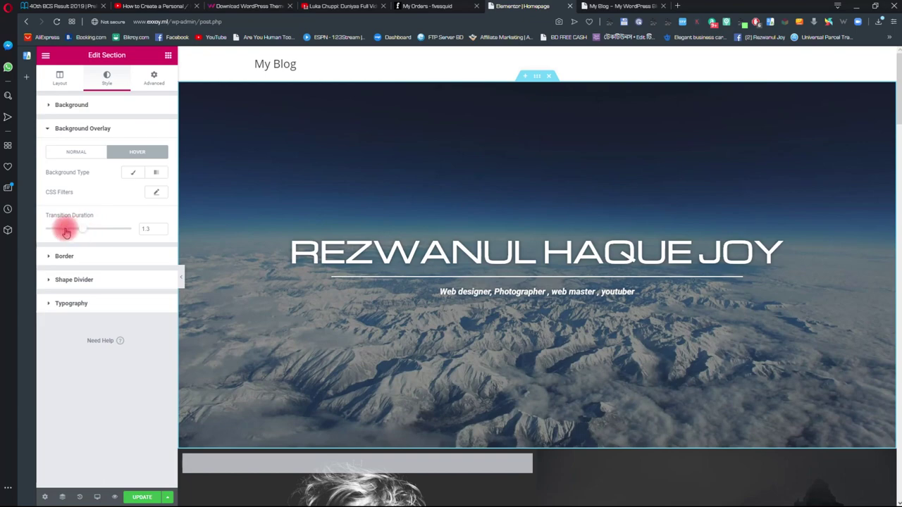
pyautogui.scroll(-3, 261, 252)
pyautogui.scroll(3, 261, 252)
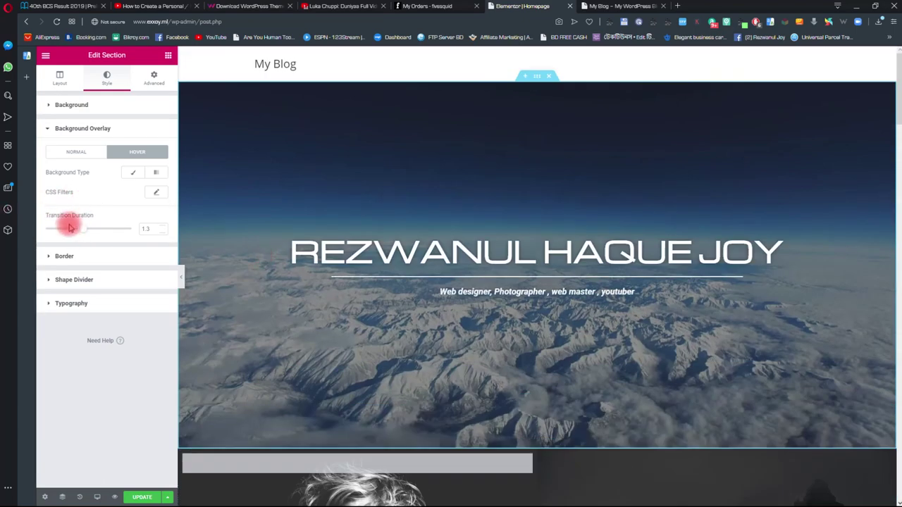
pyautogui.scroll(-3, 288, 190)
pyautogui.scroll(3, 291, 218)
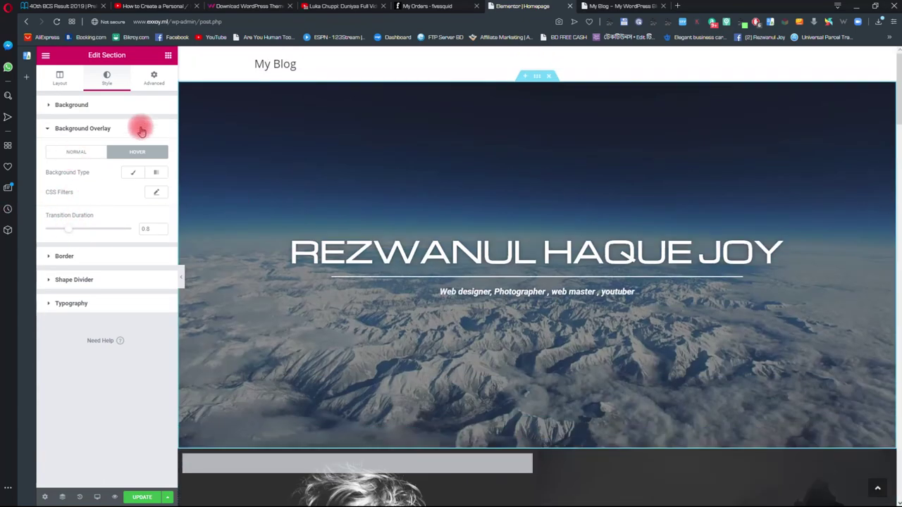
# - Return the overlay to its Normal state and go back to the section's Style settings
pyautogui.click(87, 150)
pyautogui.scroll(-4, 465, 190)
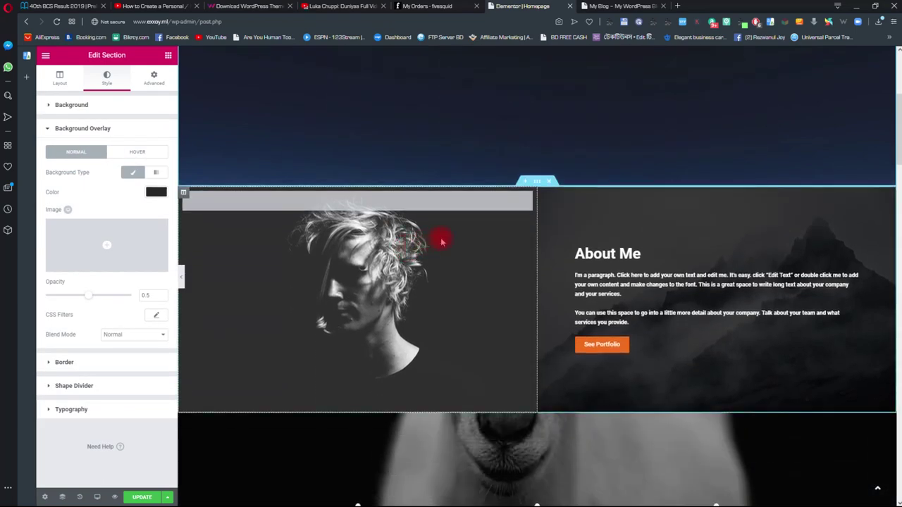
pyautogui.click(442, 242)
pyautogui.click(111, 82)
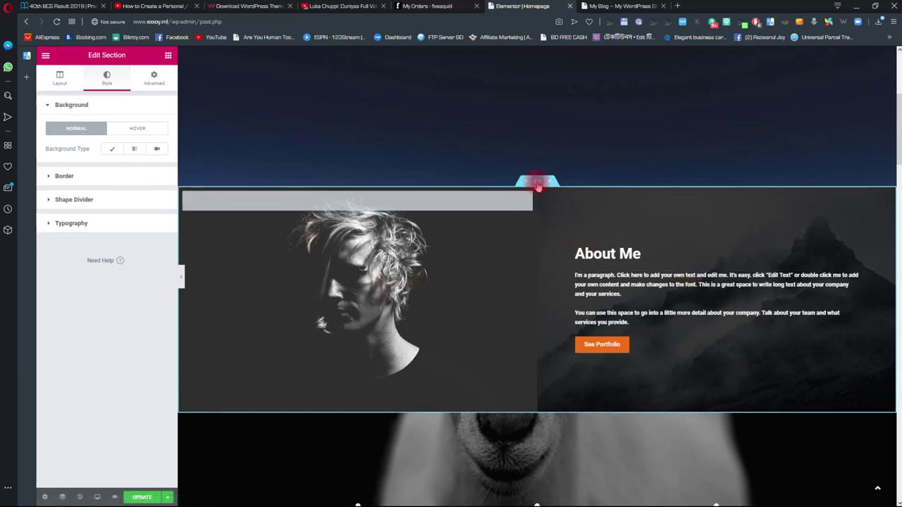
# - Make propic.png the About left column's background, positioned Center Center
pyautogui.click(183, 194)
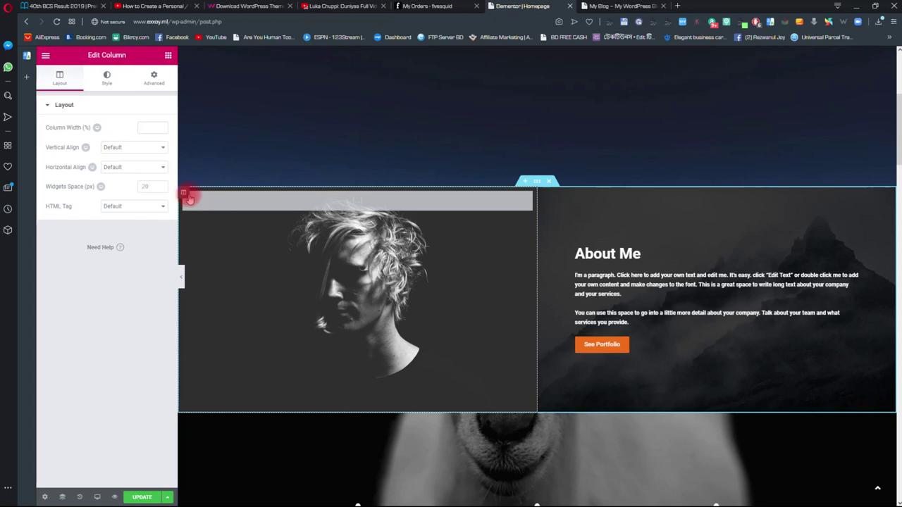
pyautogui.click(108, 78)
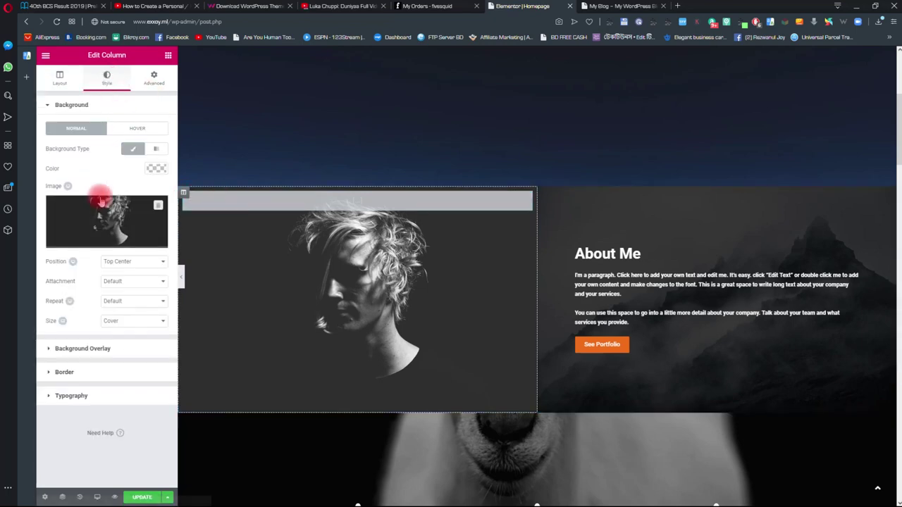
pyautogui.click(156, 205)
pyautogui.click(117, 241)
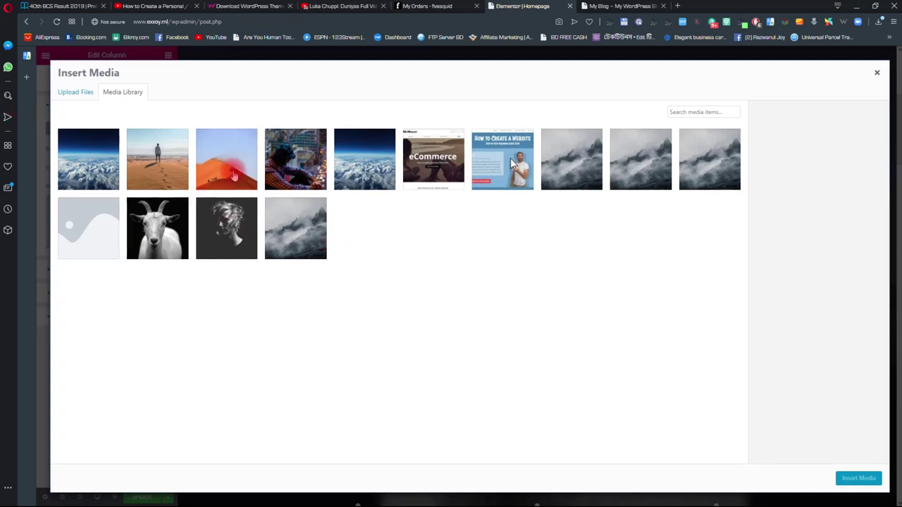
pyautogui.click(266, 164)
pyautogui.click(859, 478)
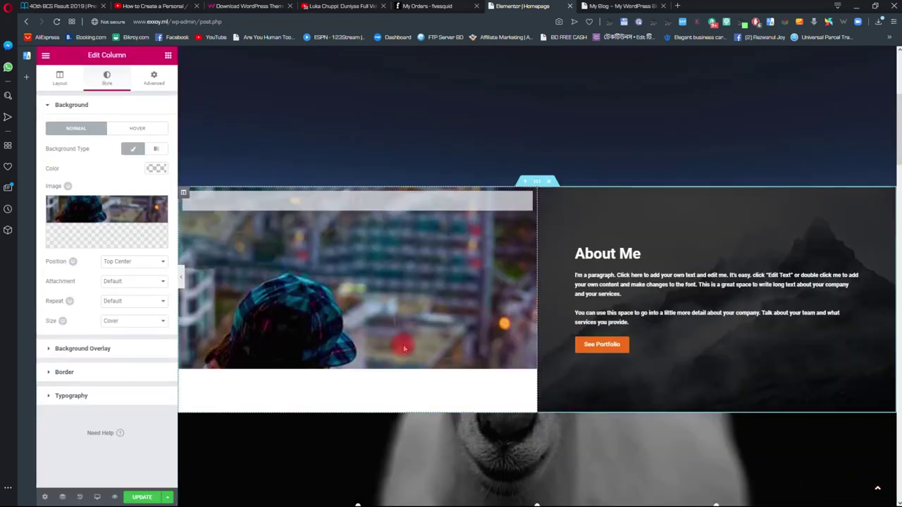
pyautogui.click(141, 263)
pyautogui.click(131, 308)
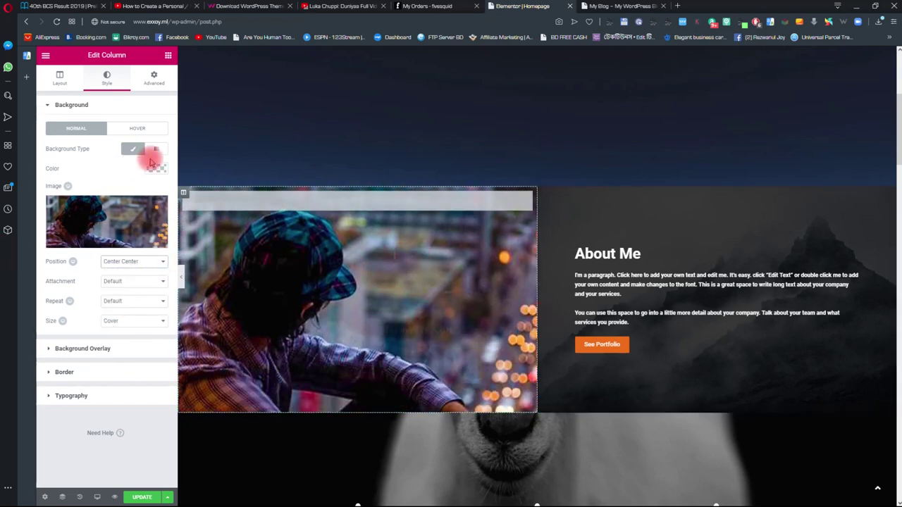
# - Add a Classic #191919 colour overlay over the About left column's photo
pyautogui.click(86, 349)
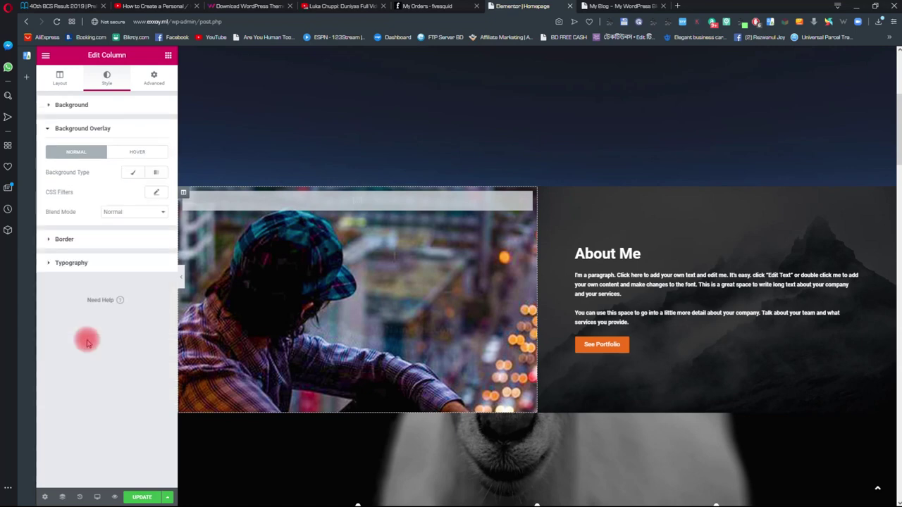
pyautogui.click(134, 174)
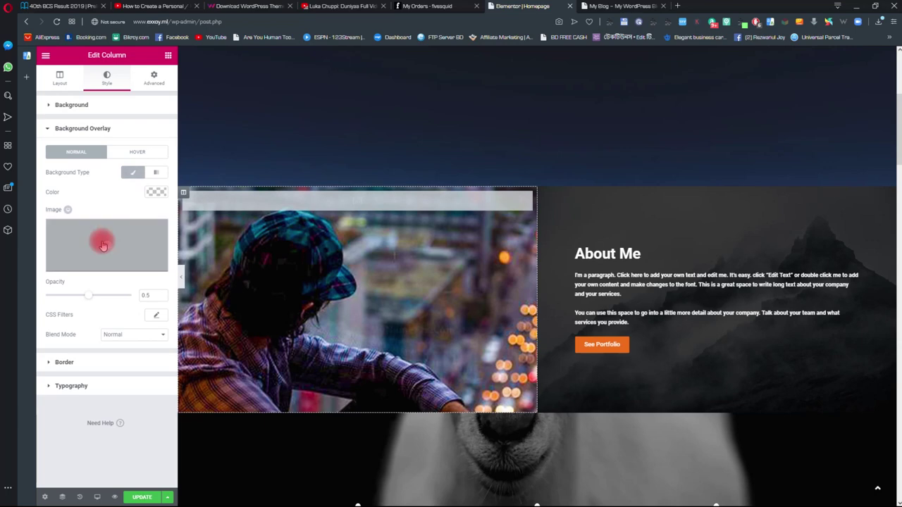
pyautogui.click(150, 192)
pyautogui.moveTo(48, 296); pyautogui.dragTo(66, 274)
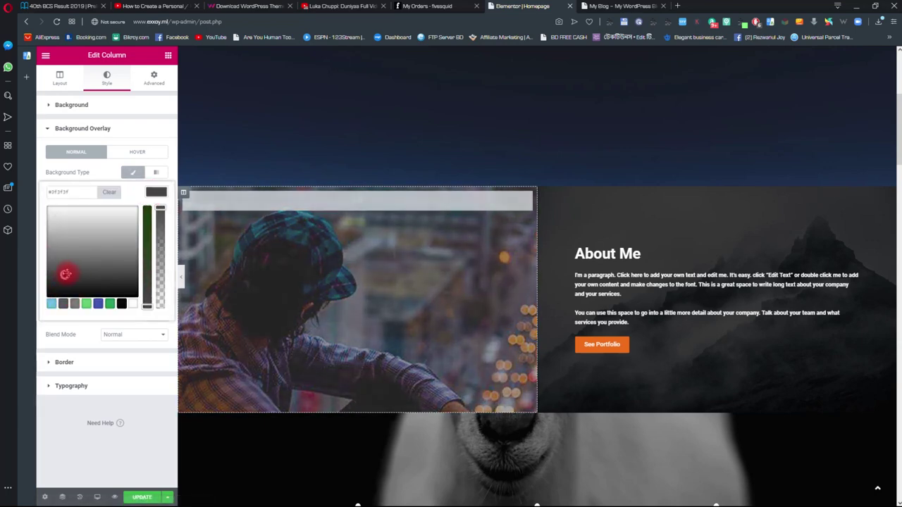
pyautogui.moveTo(145, 263); pyautogui.dragTo(146, 290)
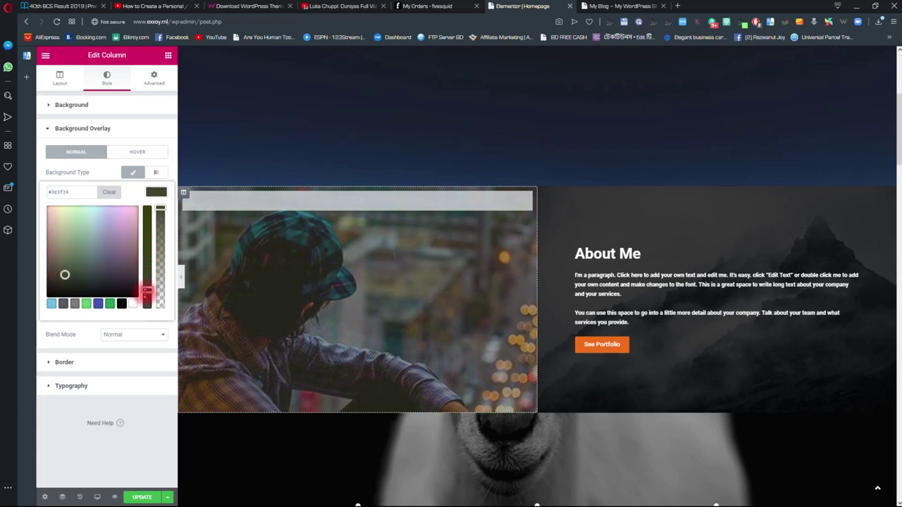
pyautogui.moveTo(64, 275); pyautogui.dragTo(96, 280)
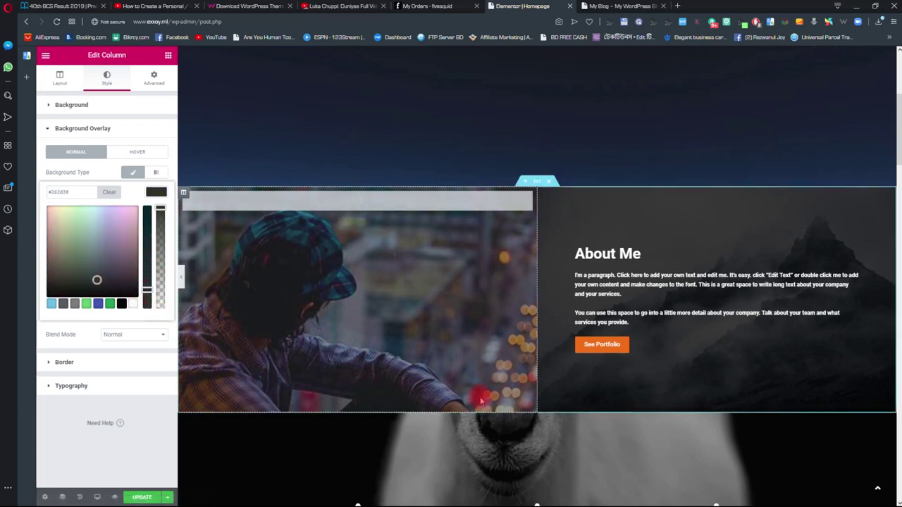
pyautogui.scroll(-1, 281, 352)
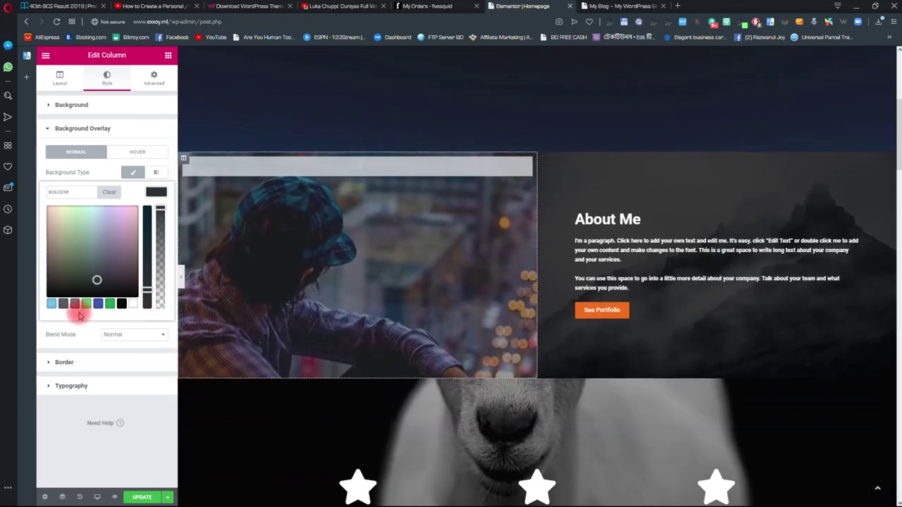
pyautogui.click(120, 304)
pyautogui.moveTo(93, 289)
pyautogui.mouseDown()
pyautogui.moveTo(57, 278)
pyautogui.moveTo(52, 261)
pyautogui.moveTo(45, 293)
pyautogui.moveTo(75, 288)
pyautogui.mouseUp()
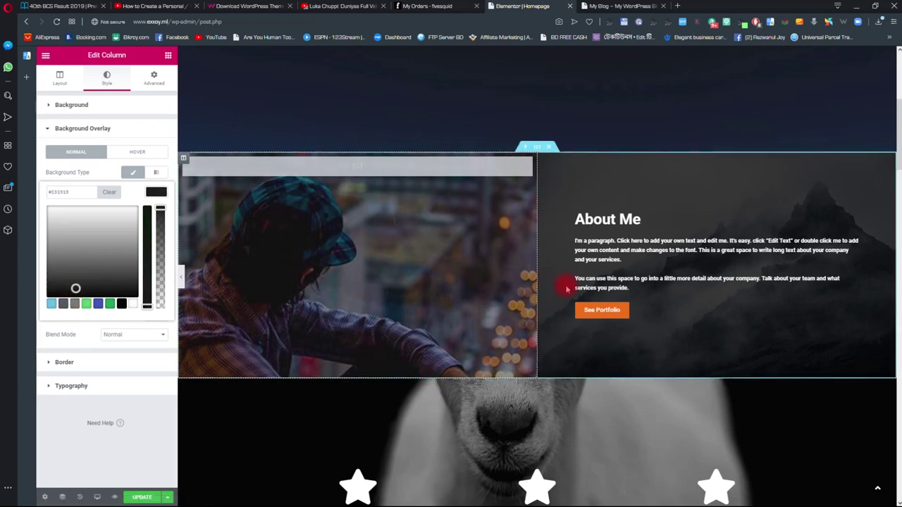
pyautogui.click(605, 225)
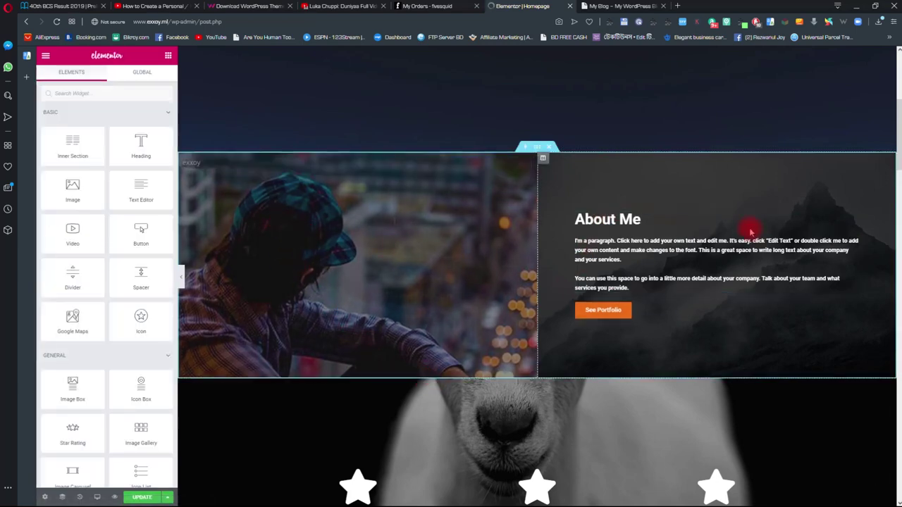
# - Review the About Me paragraph's placeholder text, then select the See Portfolio button
pyautogui.click(854, 243)
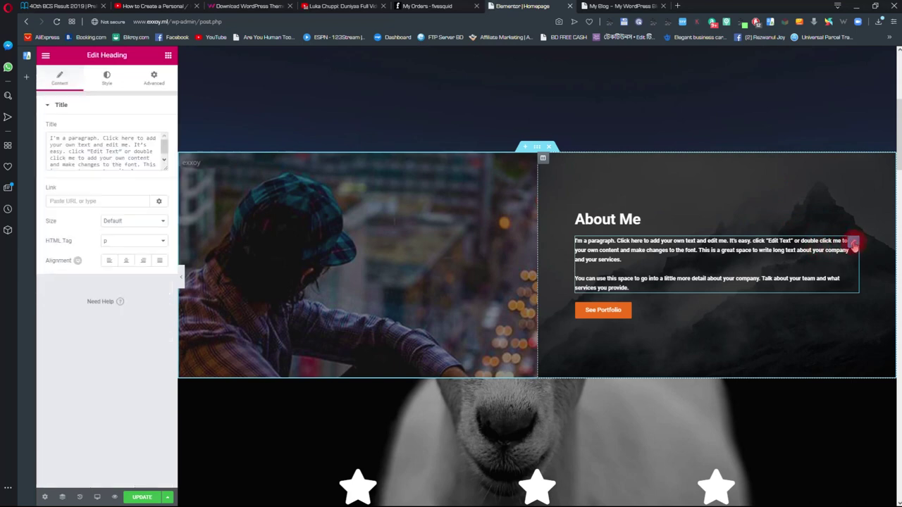
pyautogui.moveTo(52, 139); pyautogui.dragTo(105, 177)
pyautogui.click(97, 165)
pyautogui.click(109, 171)
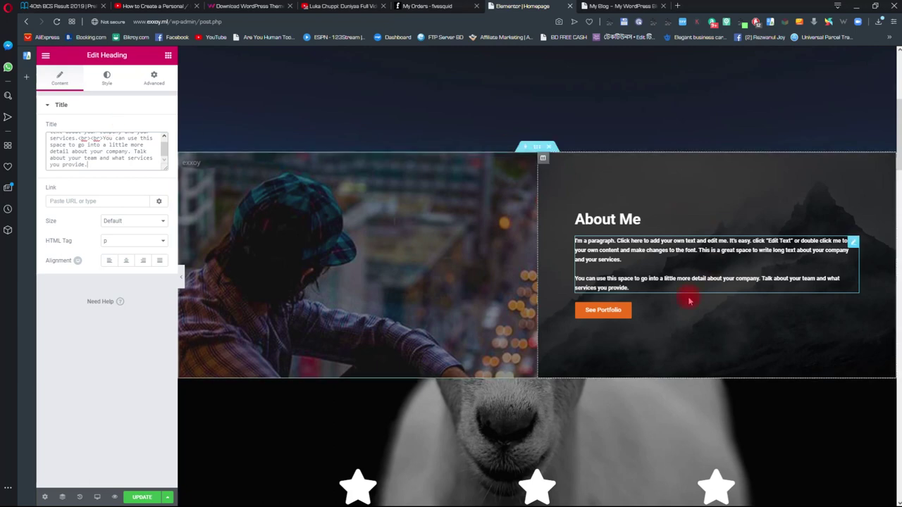
pyautogui.click(613, 311)
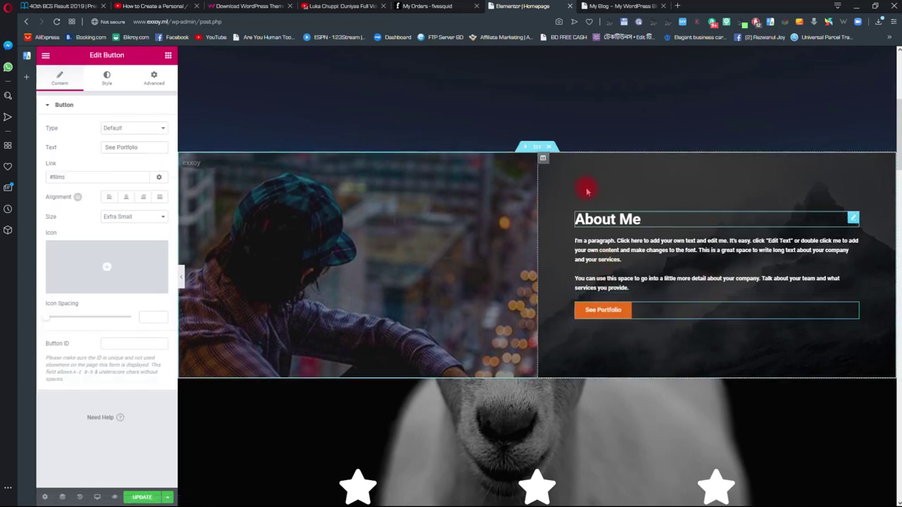
# - Replace the About right column's misty mountain background with the Dunes.jpg desert image
pyautogui.click(543, 159)
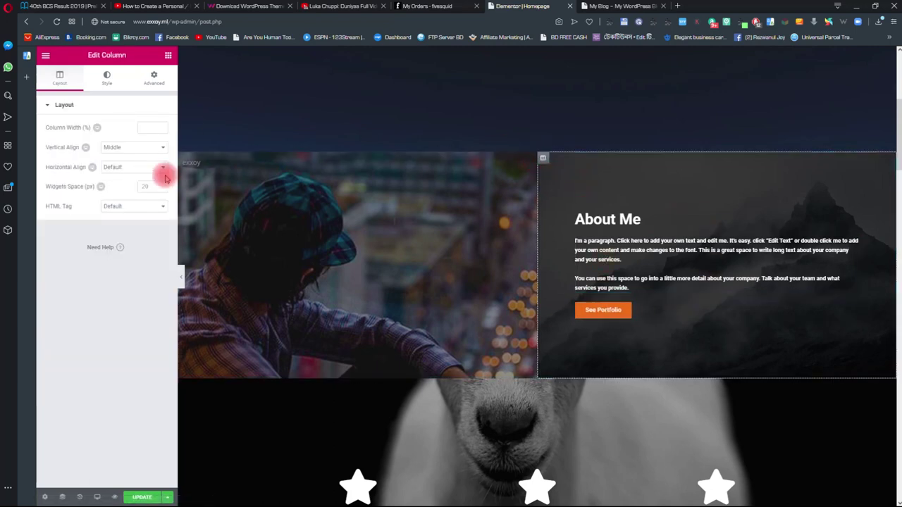
pyautogui.click(110, 77)
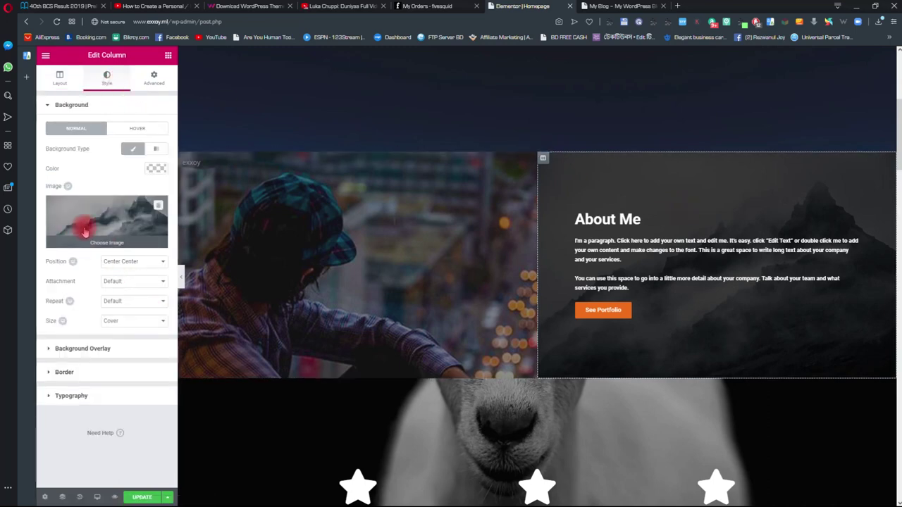
pyautogui.click(105, 236)
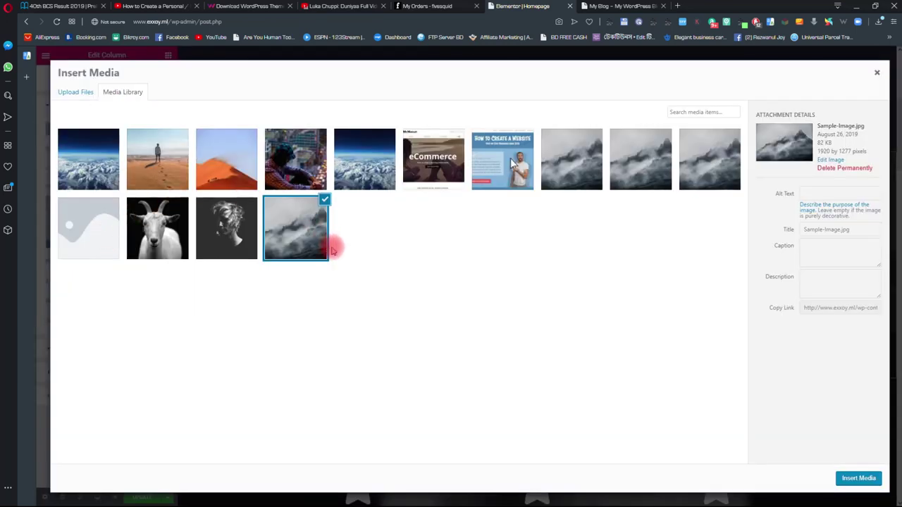
pyautogui.click(215, 169)
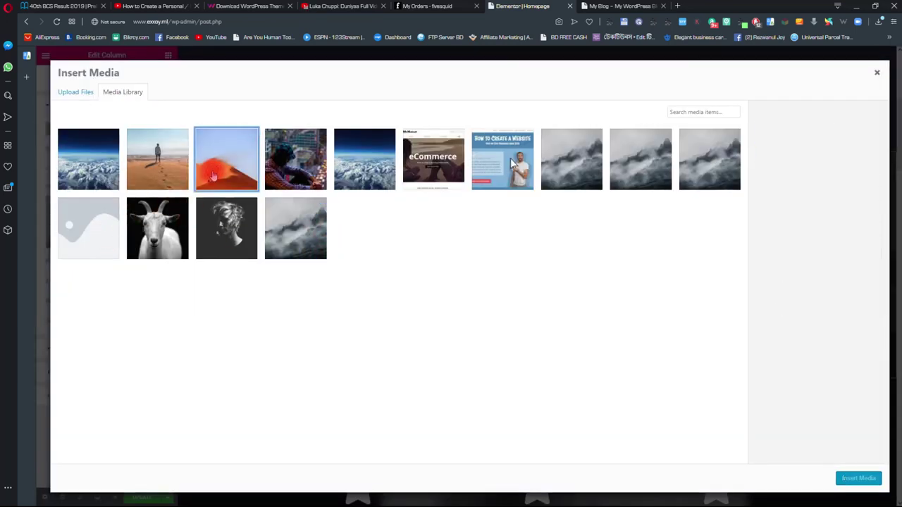
pyautogui.click(849, 483)
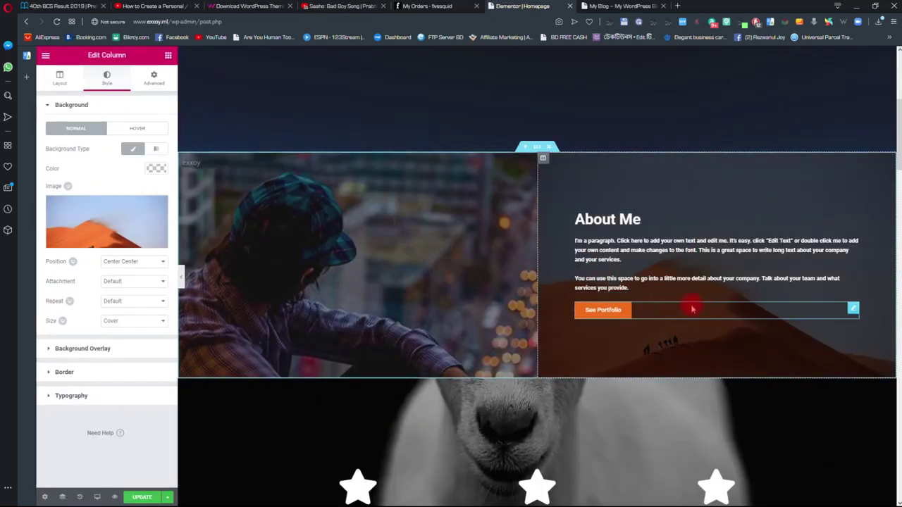
pyautogui.click(618, 315)
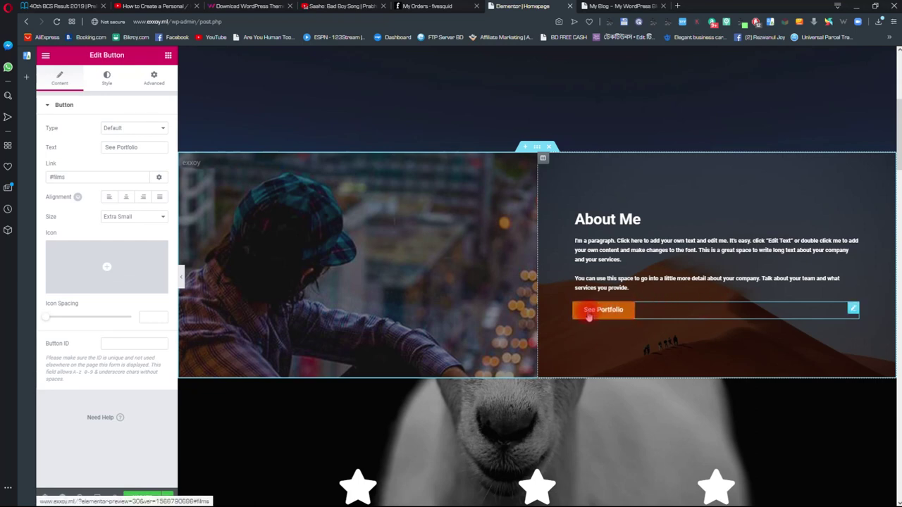
# - Change the See Portfolio link from #films to #, then scroll through the page preview
pyautogui.moveTo(70, 177); pyautogui.dragTo(46, 176)
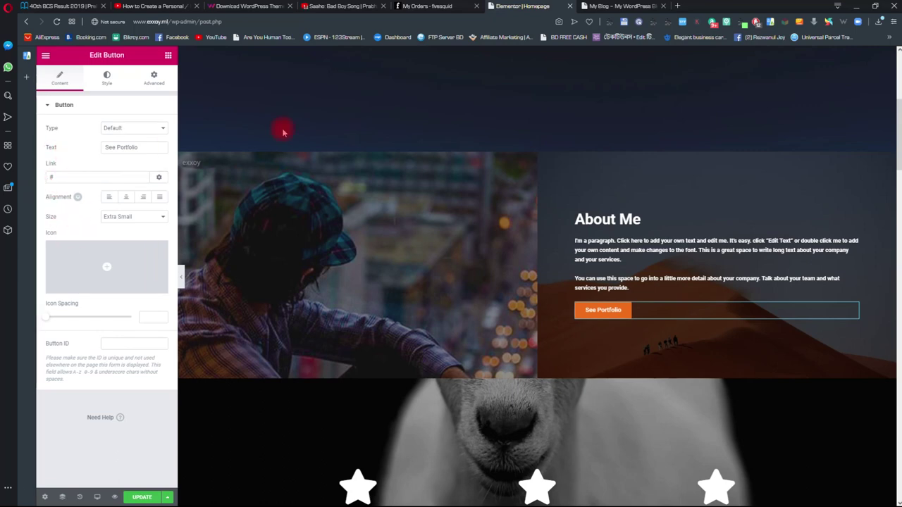
pyautogui.scroll(-3, 594, 358)
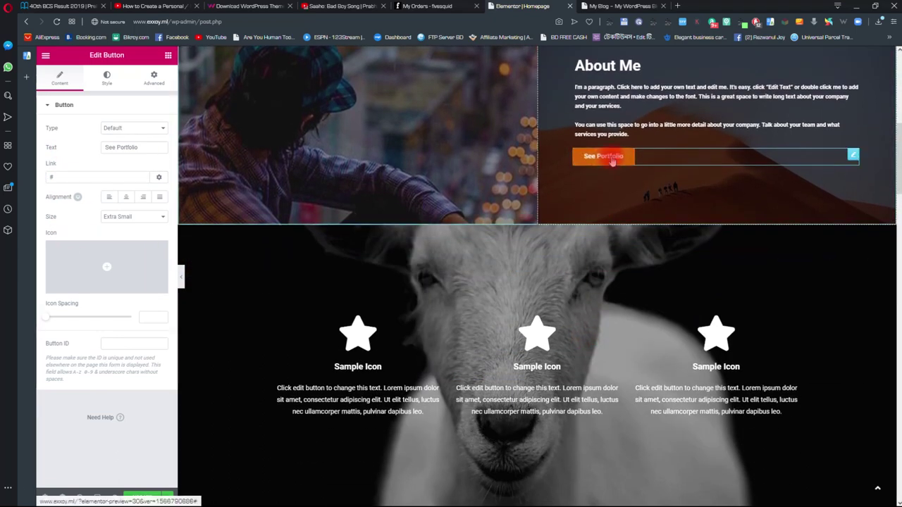
pyautogui.scroll(-20, 457, 260)
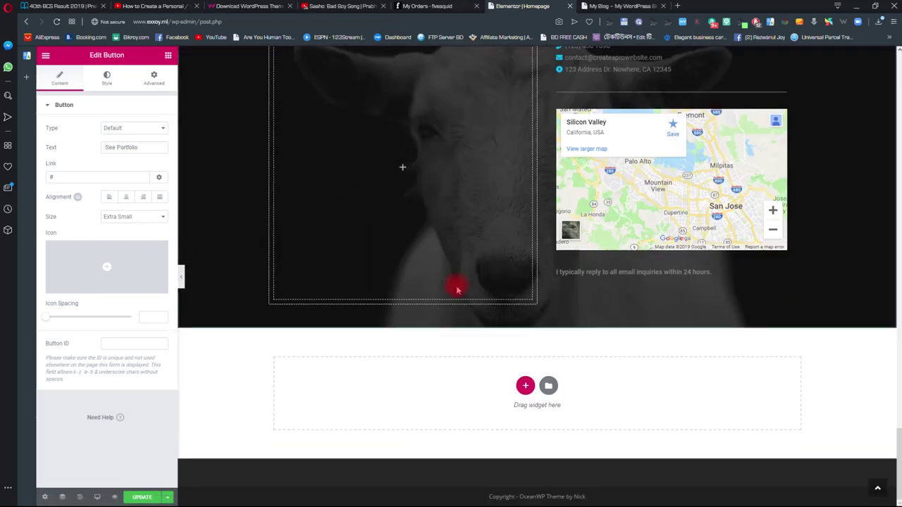
pyautogui.scroll(15, 457, 289)
pyautogui.scroll(-3, 506, 329)
pyautogui.scroll(8, 485, 263)
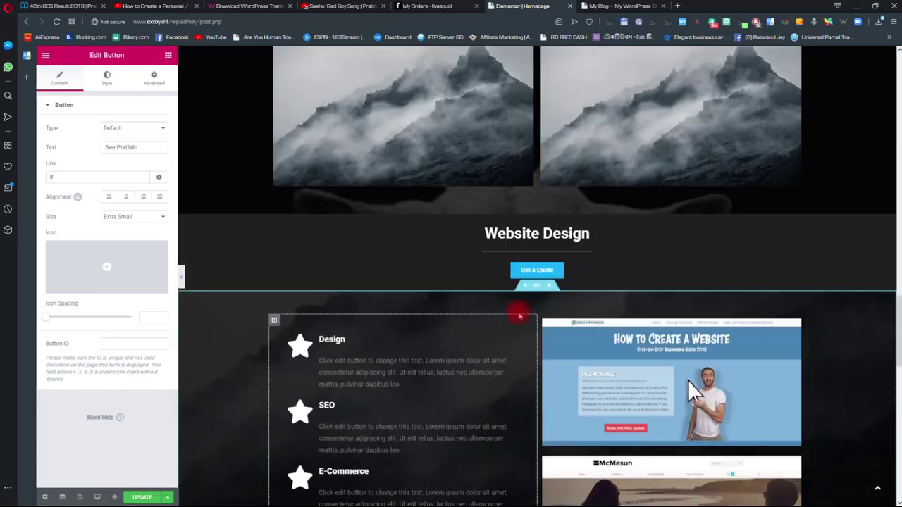
pyautogui.scroll(12, 519, 317)
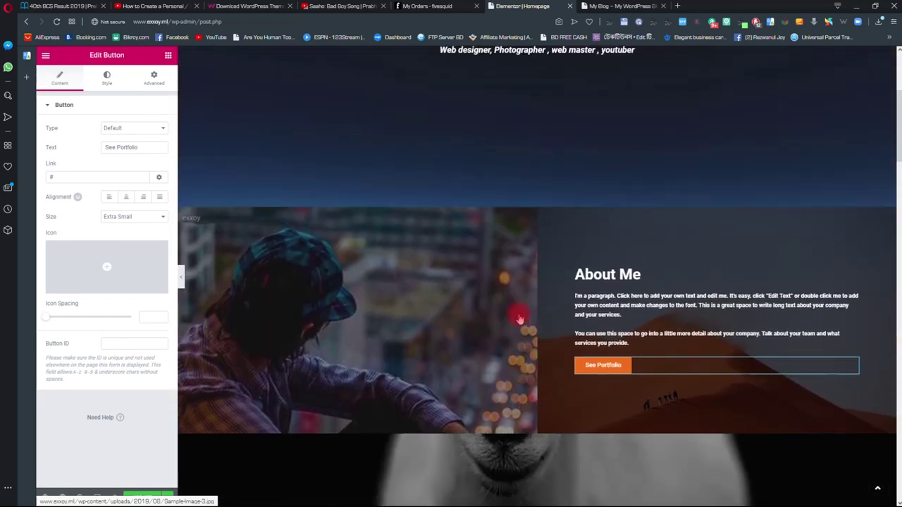
pyautogui.scroll(2, 674, 312)
pyautogui.scroll(-3, 665, 306)
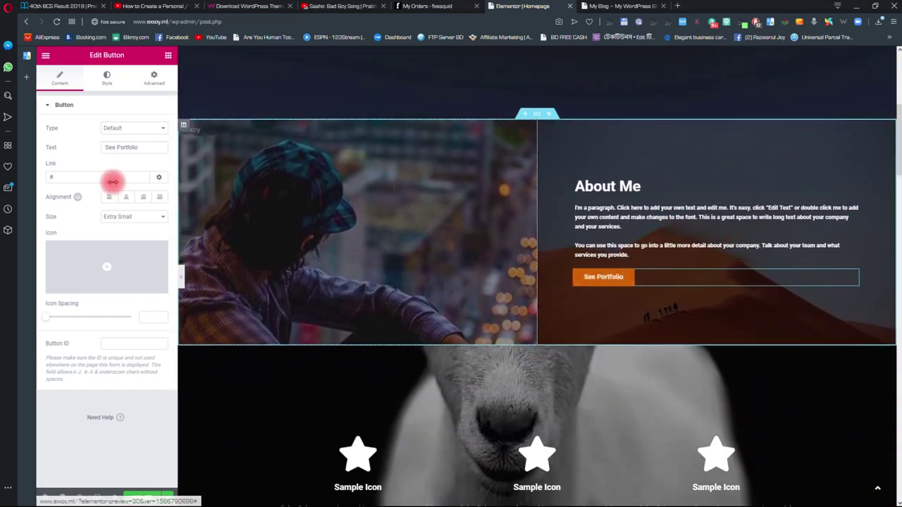
pyautogui.moveTo(113, 272)
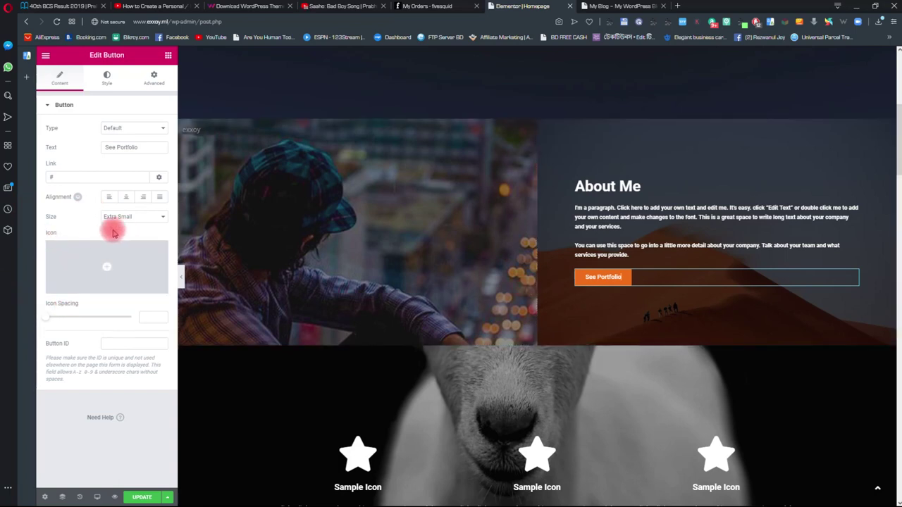
# - Add a pointing-hand icon from the Icon Library before the See Portfolio label
pyautogui.click(79, 287)
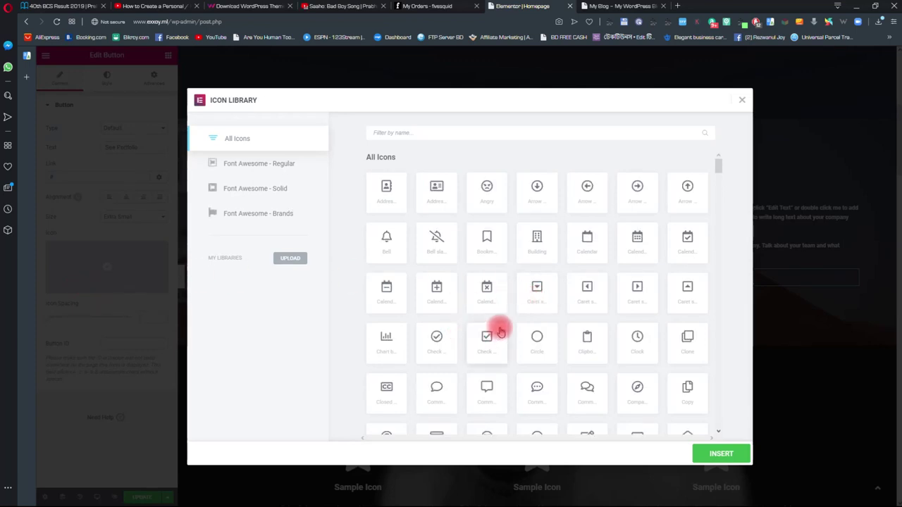
pyautogui.scroll(-1, 503, 320)
pyautogui.scroll(1, 503, 319)
pyautogui.scroll(-2, 503, 320)
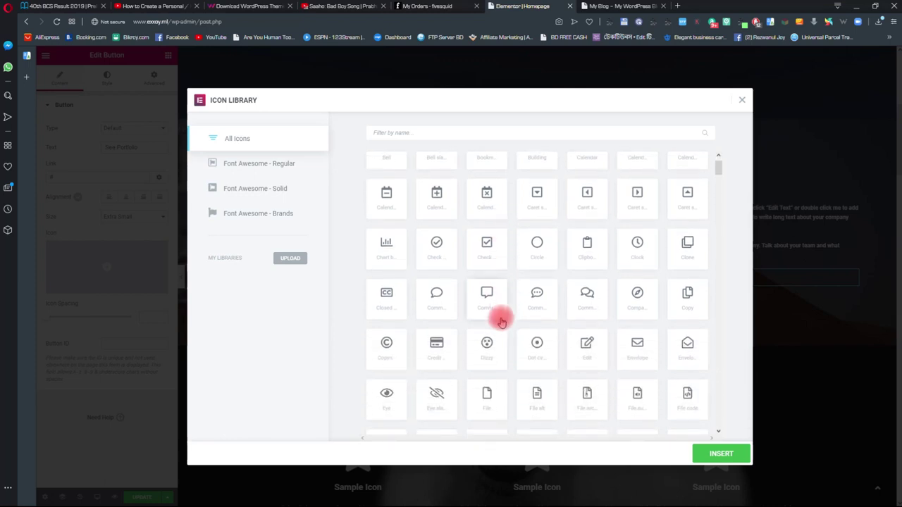
pyautogui.scroll(-1, 501, 322)
pyautogui.scroll(-6, 501, 322)
pyautogui.scroll(-2, 500, 322)
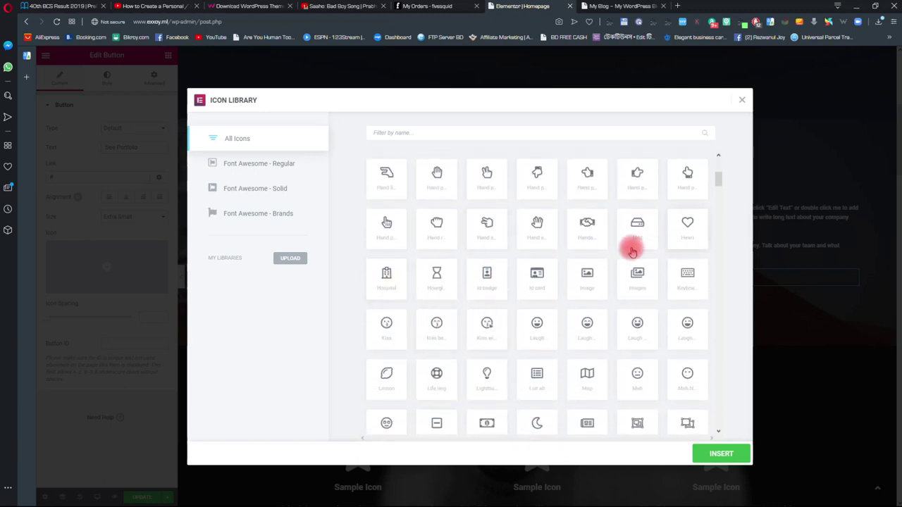
pyautogui.click(495, 177)
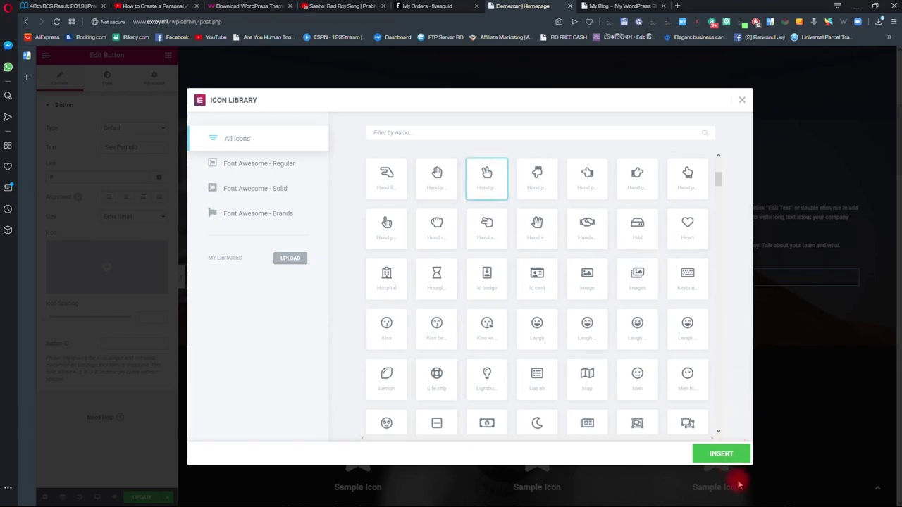
pyautogui.click(721, 454)
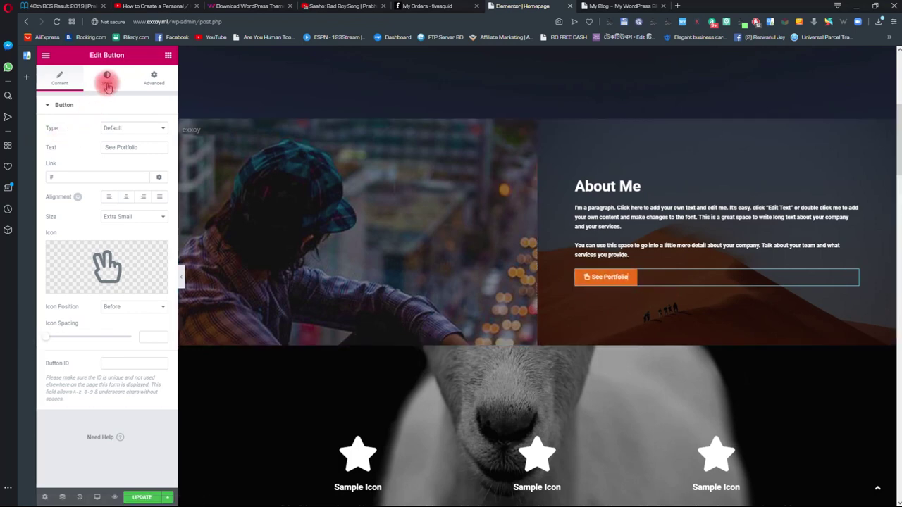
# - Set the See Portfolio button's normal background colour to orange
pyautogui.click(109, 82)
pyautogui.click(151, 208)
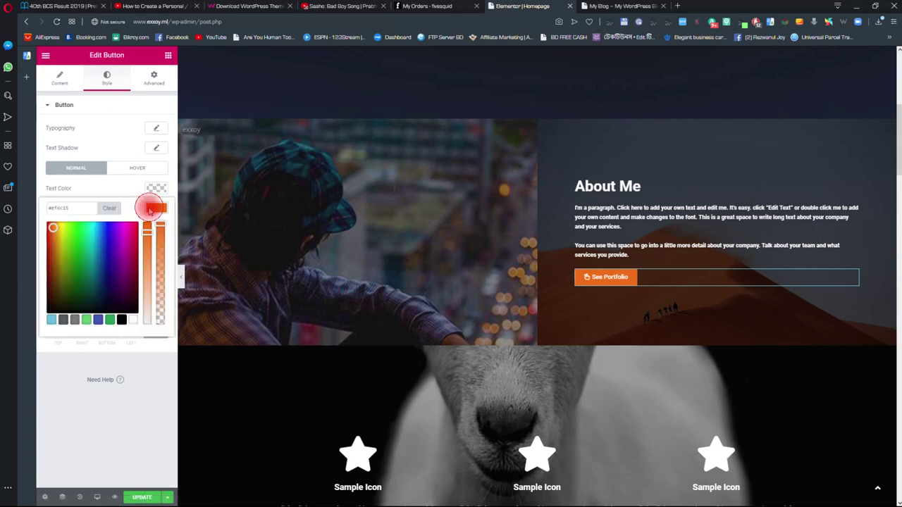
pyautogui.moveTo(54, 228)
pyautogui.mouseDown()
pyautogui.moveTo(64, 234)
pyautogui.moveTo(78, 282)
pyautogui.moveTo(92, 275)
pyautogui.moveTo(94, 241)
pyautogui.mouseUp()
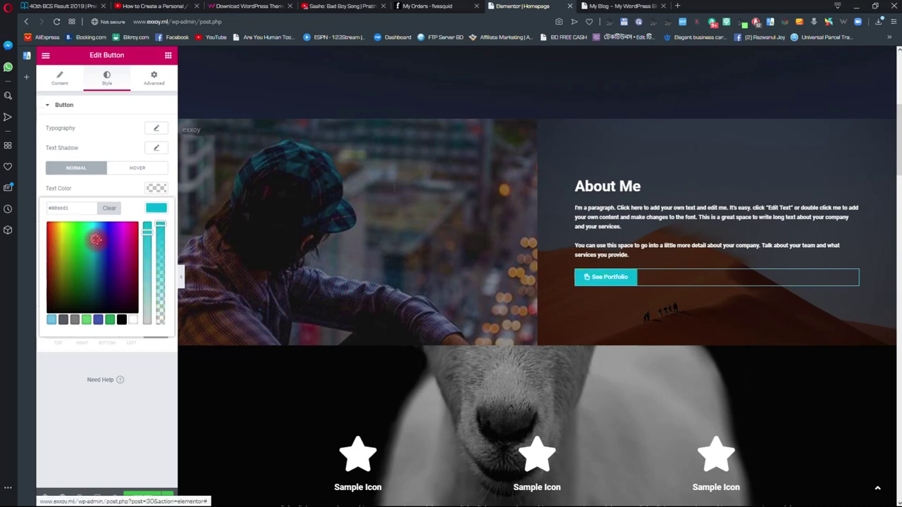
pyautogui.scroll(-2, 540, 288)
pyautogui.scroll(3, 564, 317)
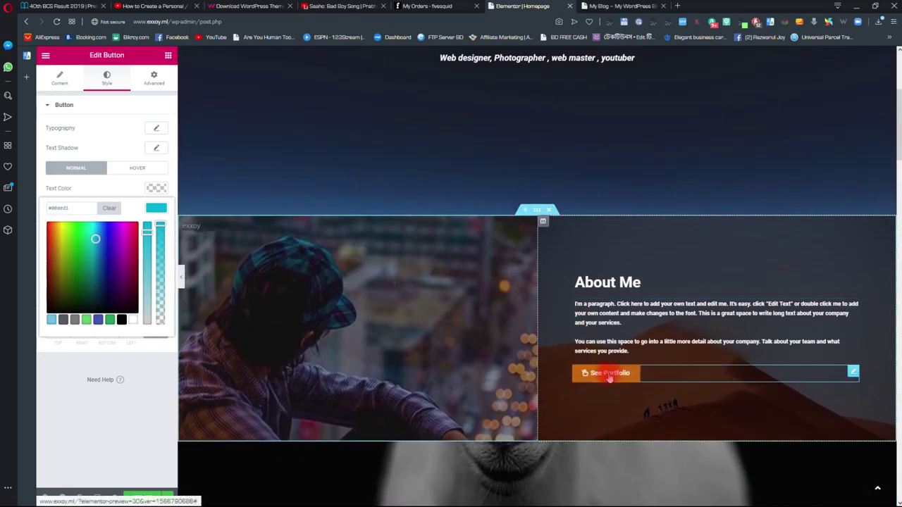
pyautogui.scroll(-3, 594, 401)
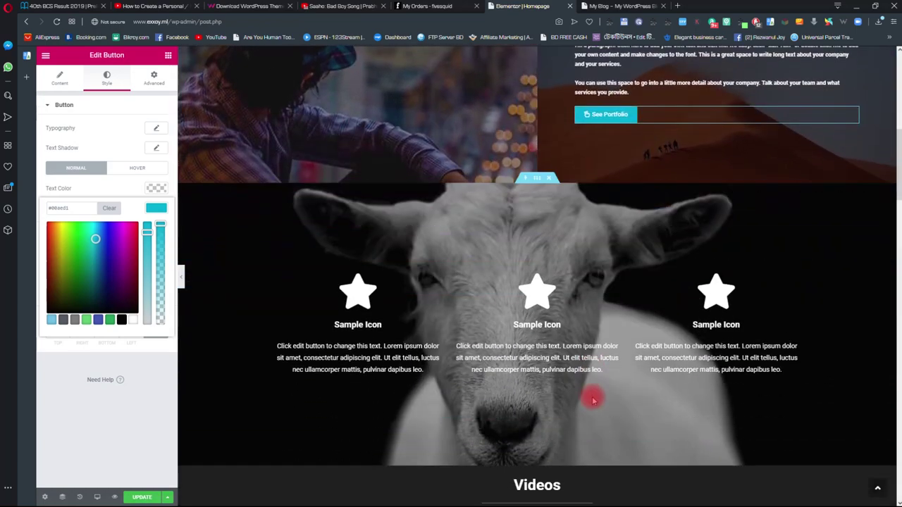
pyautogui.scroll(4, 593, 400)
pyautogui.scroll(-2, 565, 222)
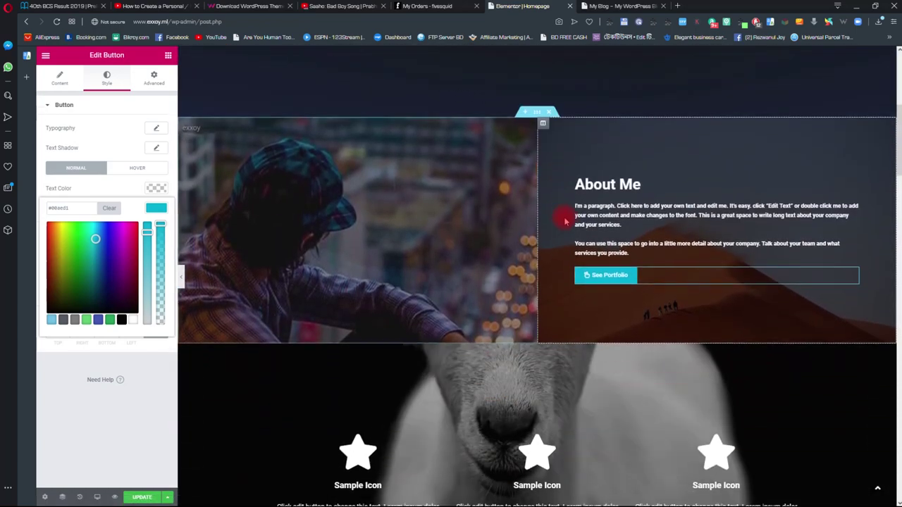
pyautogui.scroll(-5, 564, 222)
pyautogui.scroll(5, 576, 216)
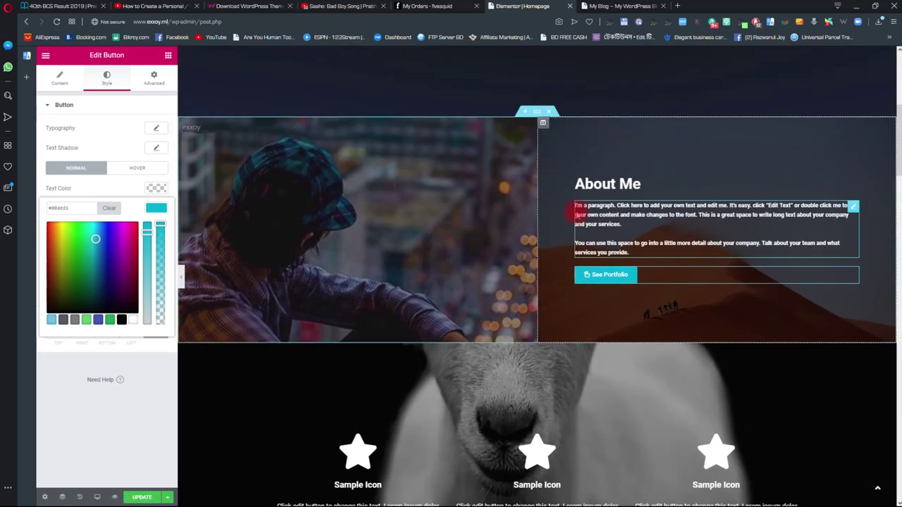
pyautogui.scroll(1, 568, 212)
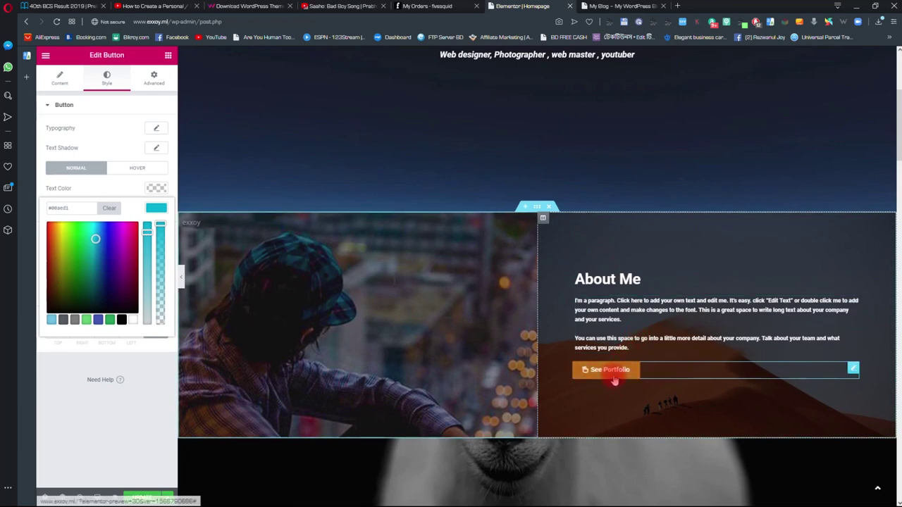
# - Set the button's hover background colour to orange
pyautogui.click(135, 169)
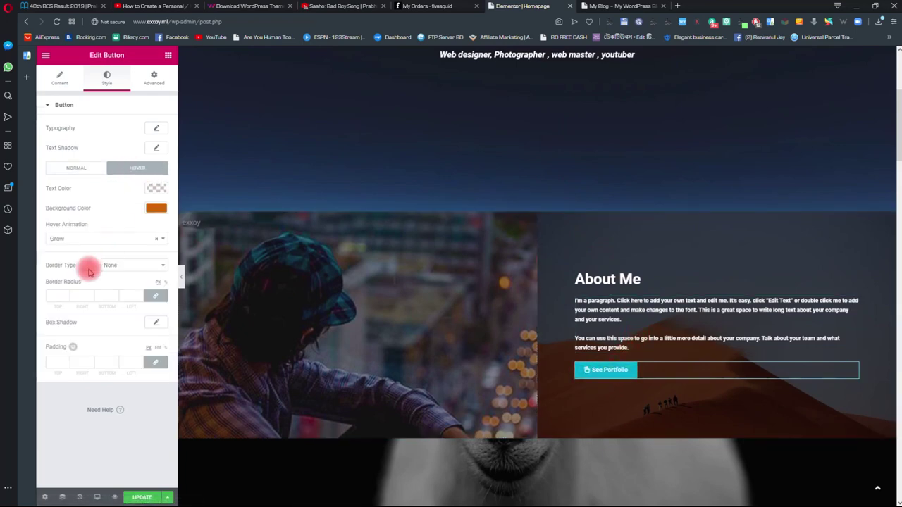
pyautogui.click(156, 208)
pyautogui.click(75, 241)
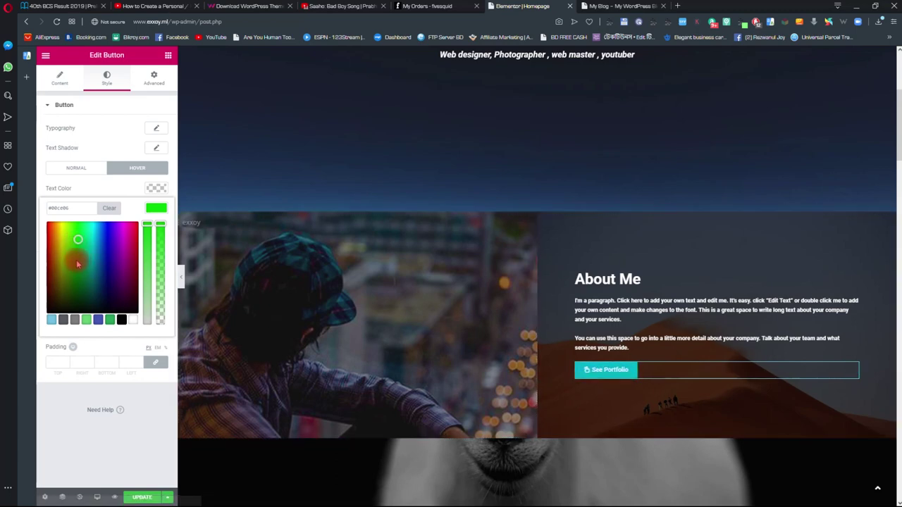
pyautogui.moveTo(78, 238)
pyautogui.mouseDown()
pyautogui.moveTo(54, 224)
pyautogui.moveTo(53, 232)
pyautogui.mouseUp()
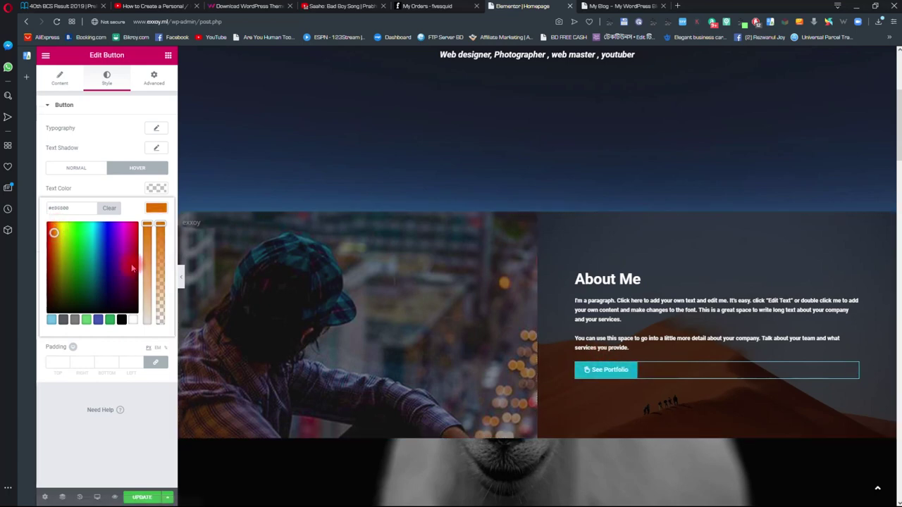
# - Fine-tune the normal-state orange shade of the button's background
pyautogui.click(74, 169)
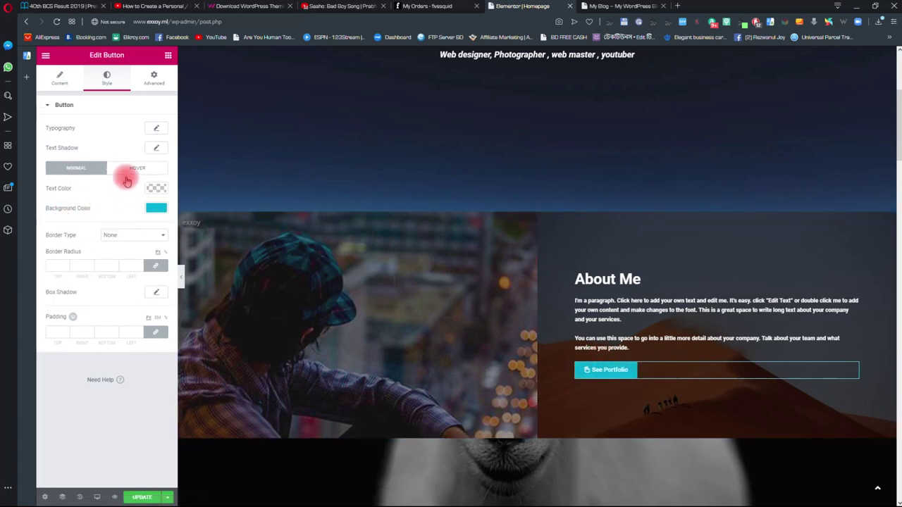
pyautogui.click(152, 208)
pyautogui.click(57, 230)
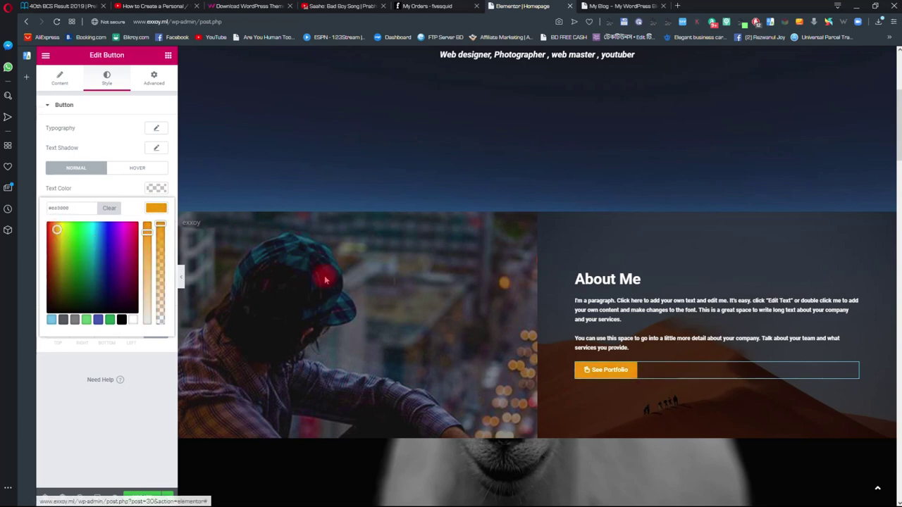
pyautogui.click(613, 374)
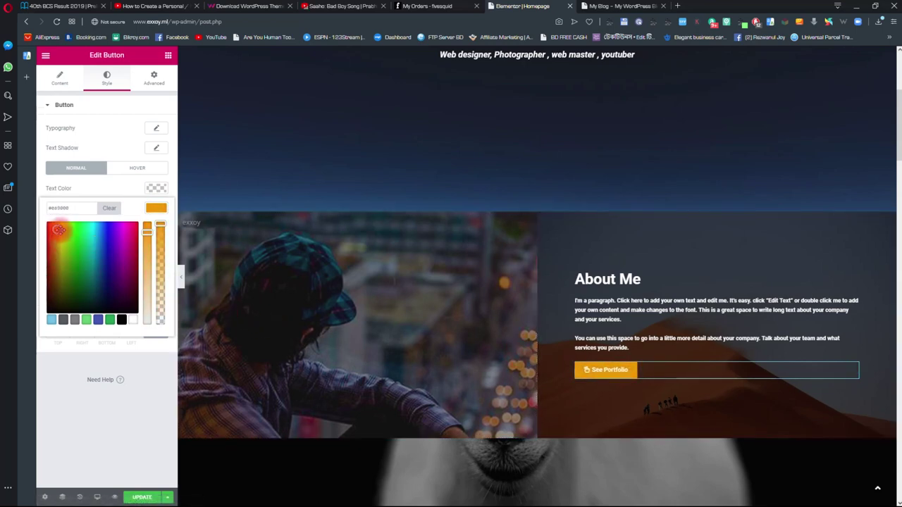
pyautogui.click(55, 229)
pyautogui.click(623, 373)
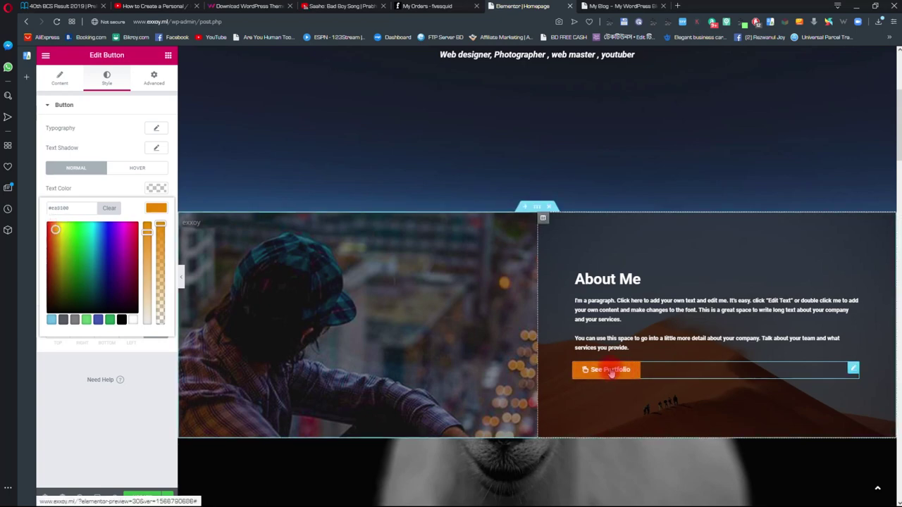
# - Swap the icon section's goat background for the Desert-2 sand dunes image
pyautogui.scroll(-3, 536, 243)
pyautogui.scroll(-5, 574, 238)
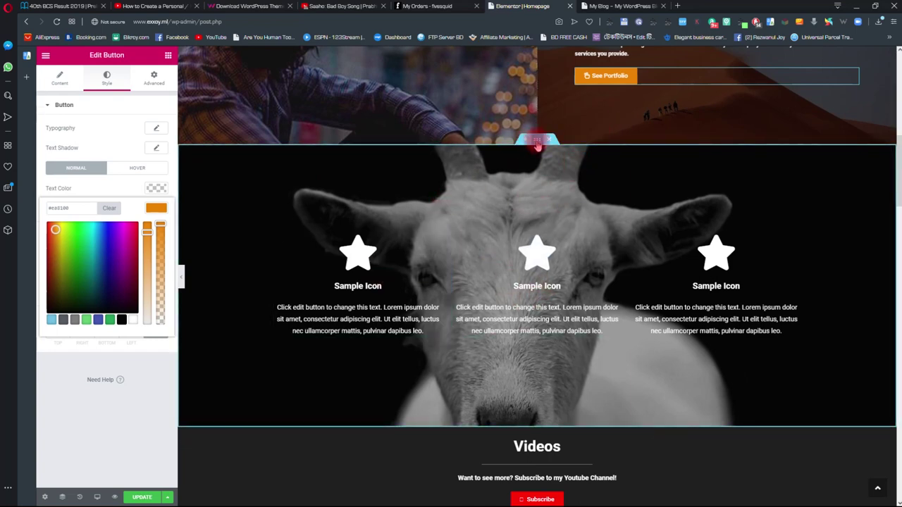
pyautogui.click(538, 142)
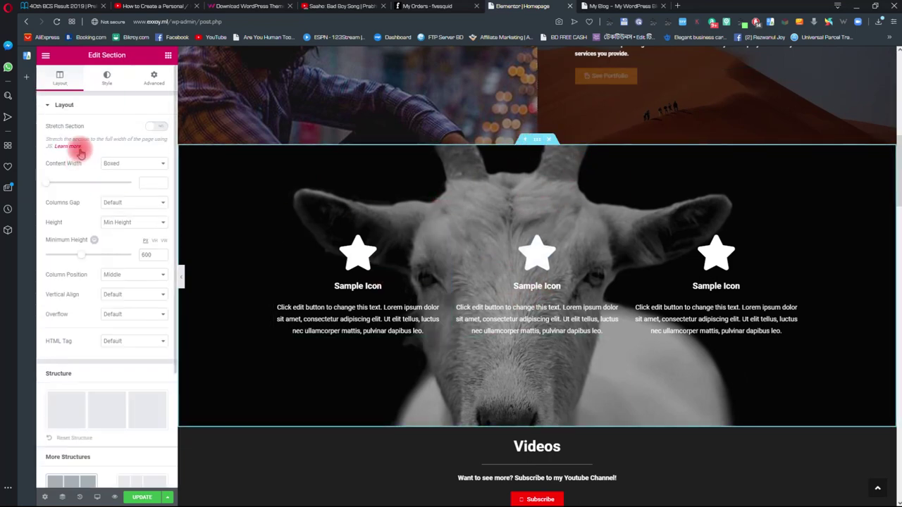
pyautogui.click(106, 78)
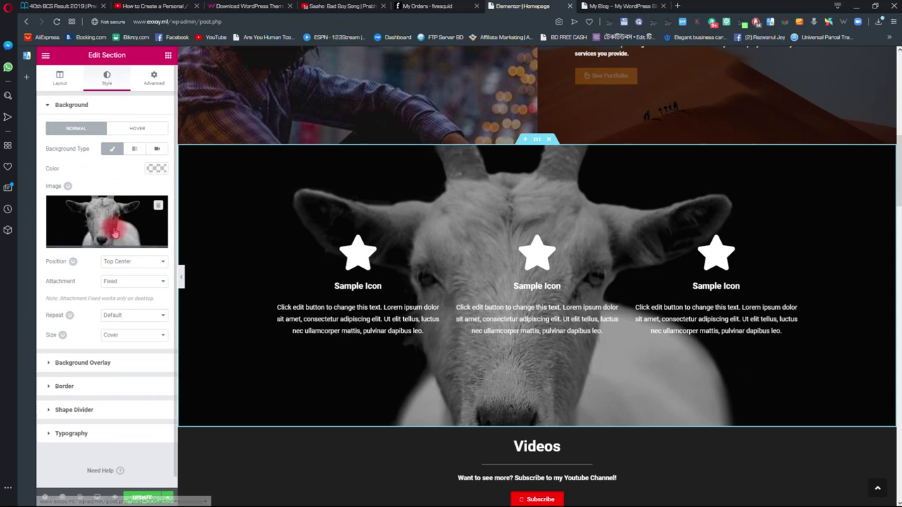
pyautogui.click(158, 205)
pyautogui.click(106, 240)
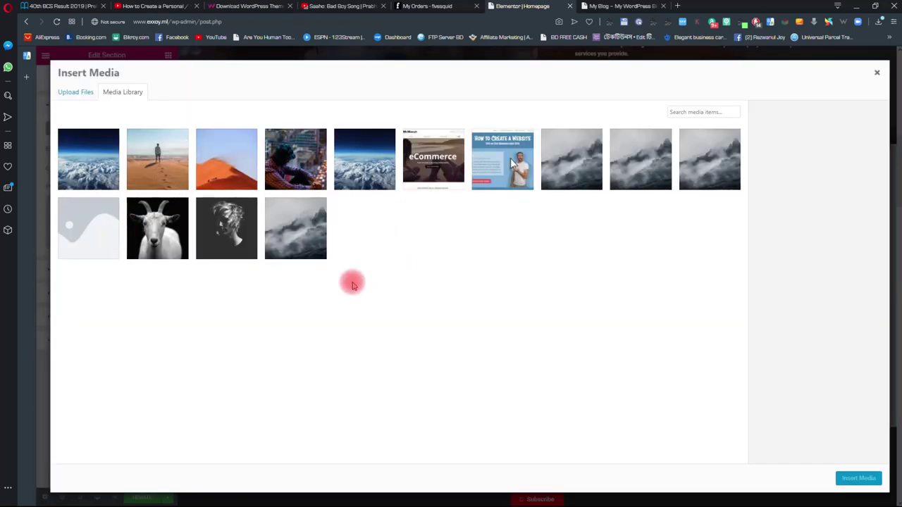
pyautogui.click(179, 164)
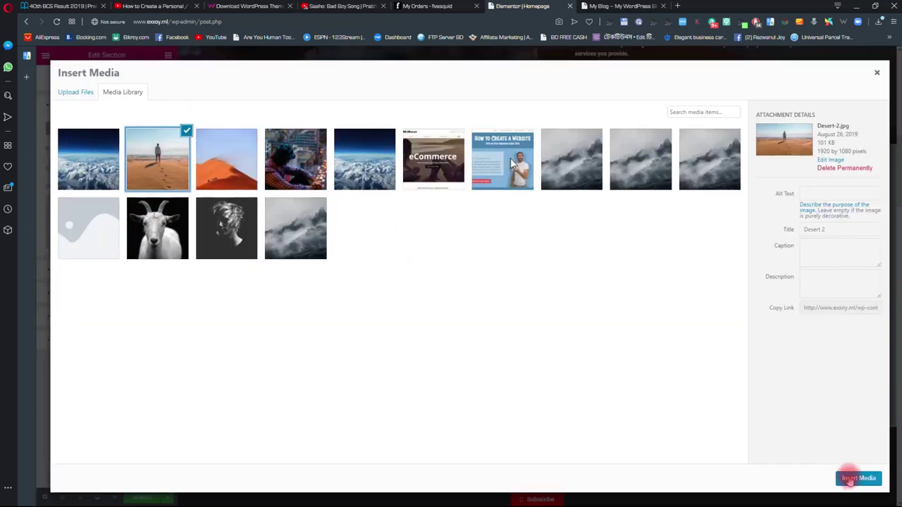
pyautogui.click(851, 479)
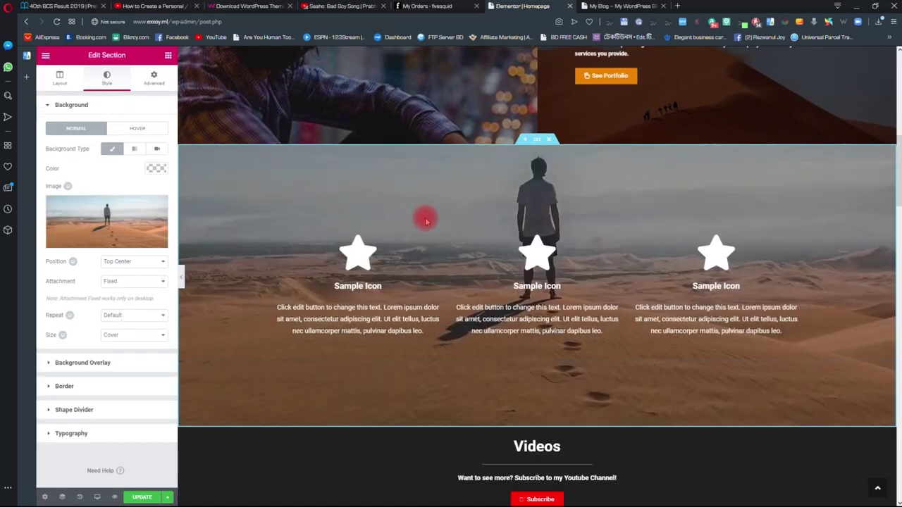
pyautogui.scroll(-2, 486, 293)
# - Replace the first icon box's star with the Film icon found by searching 'film'
pyautogui.scroll(1, 431, 250)
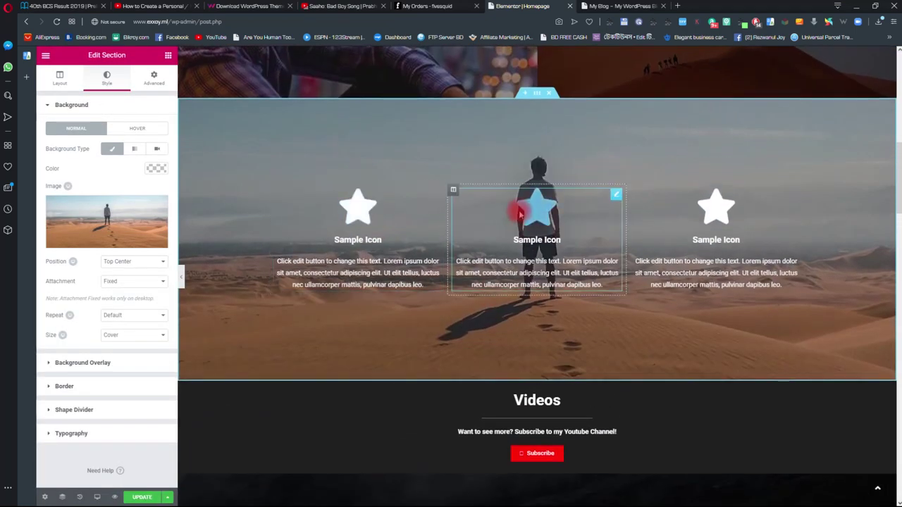
pyautogui.scroll(1, 503, 285)
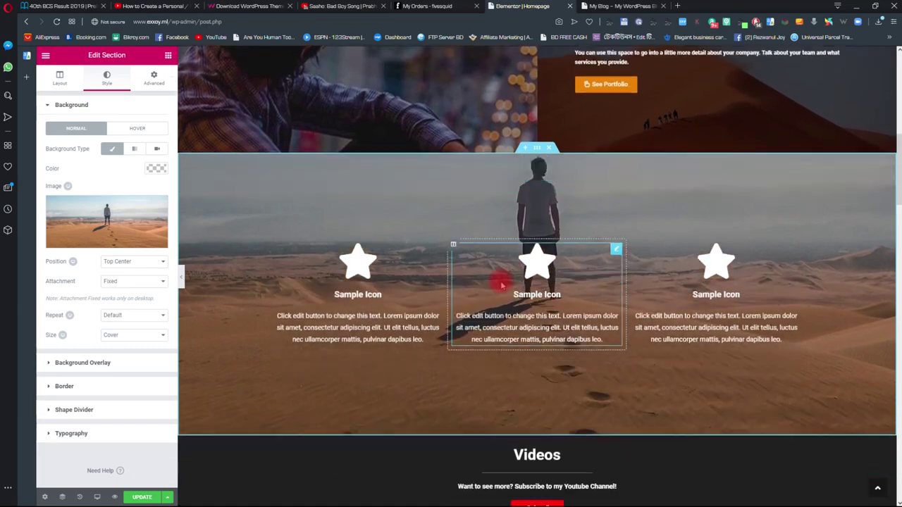
pyautogui.scroll(-2, 503, 281)
pyautogui.scroll(1, 369, 246)
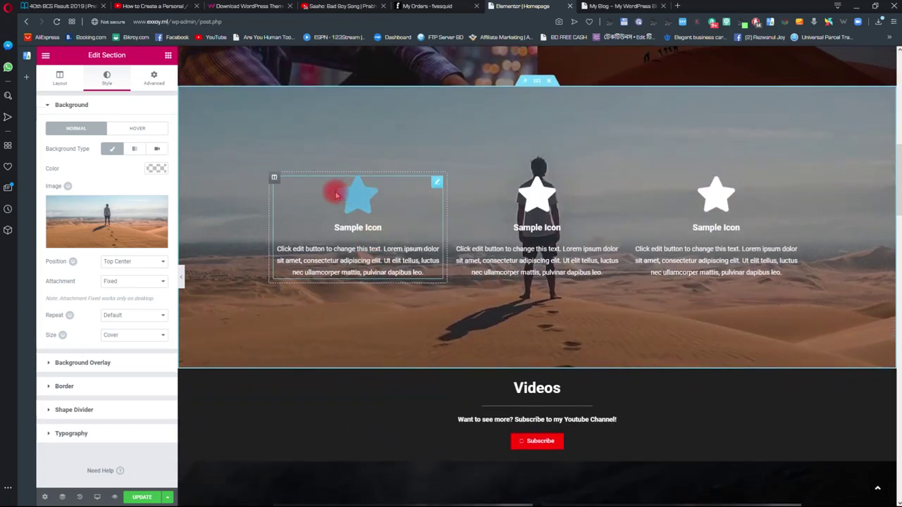
pyautogui.click(353, 205)
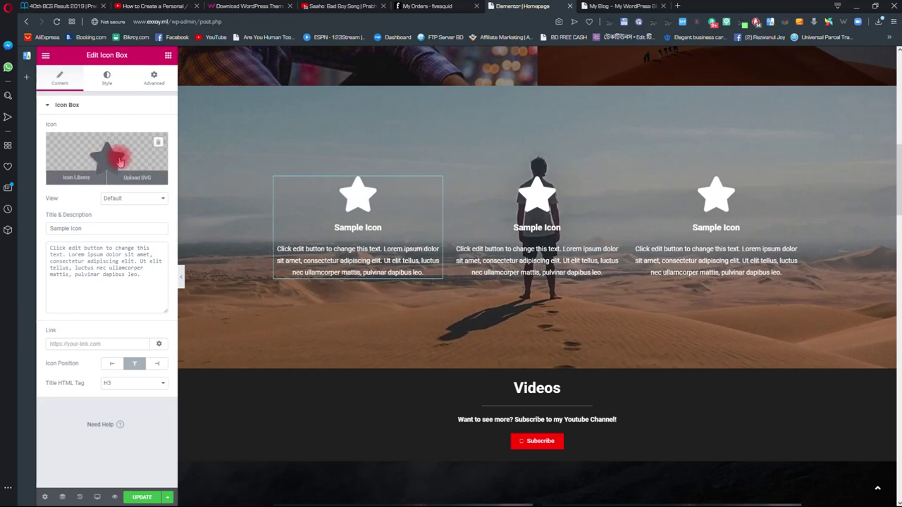
pyautogui.click(74, 179)
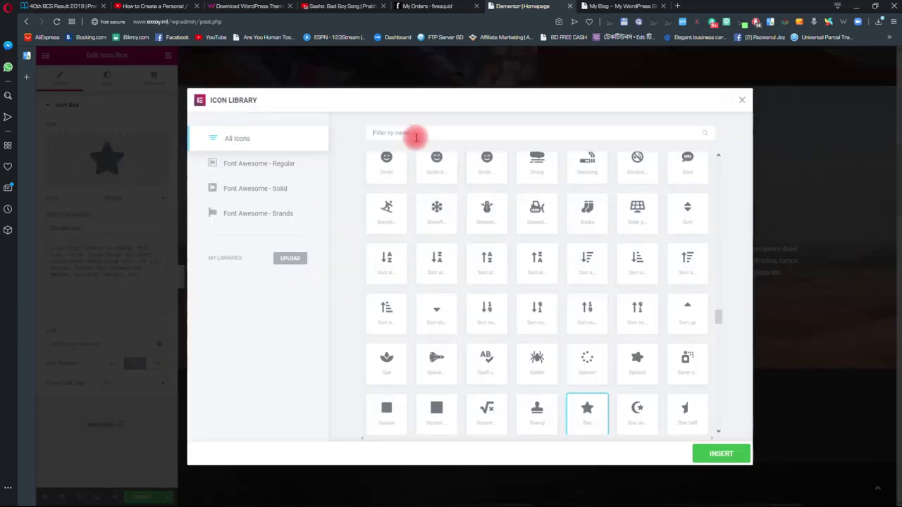
pyautogui.write('film')
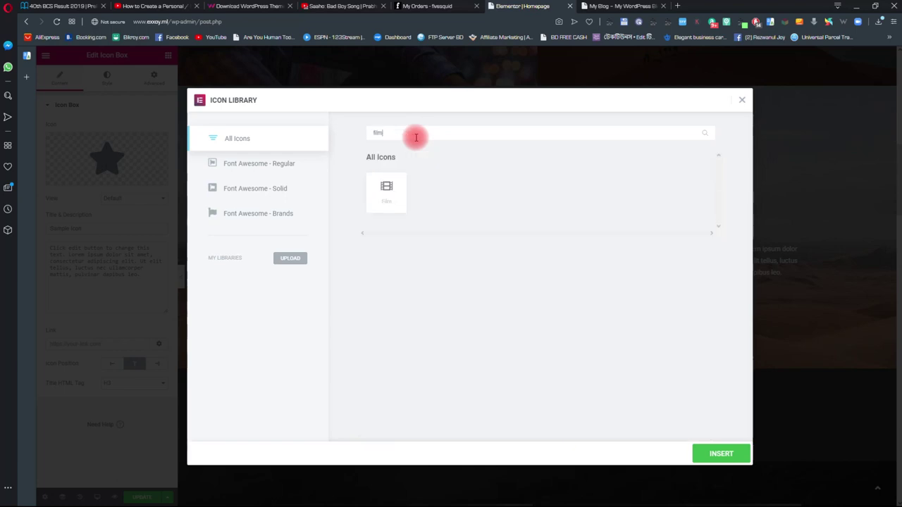
pyautogui.click(393, 195)
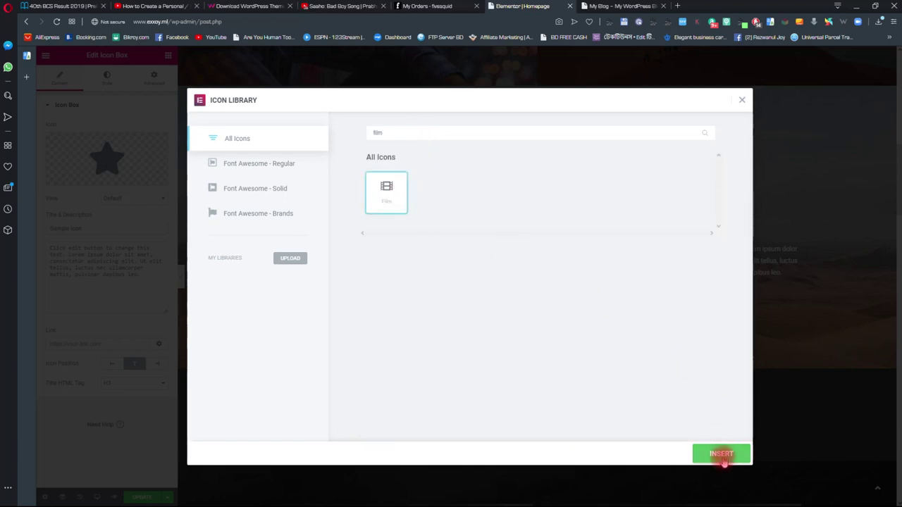
pyautogui.click(721, 457)
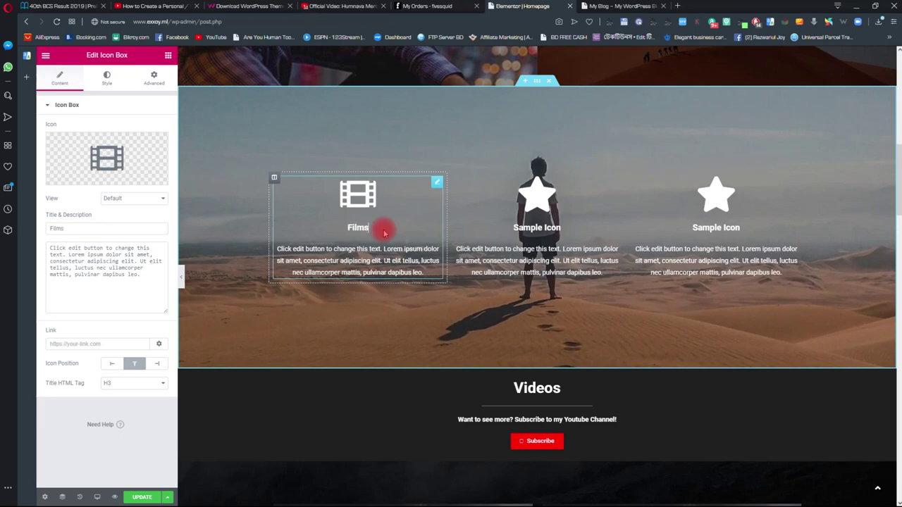
# - Return to the Films icon box and review its title, description and # link
pyautogui.click(525, 219)
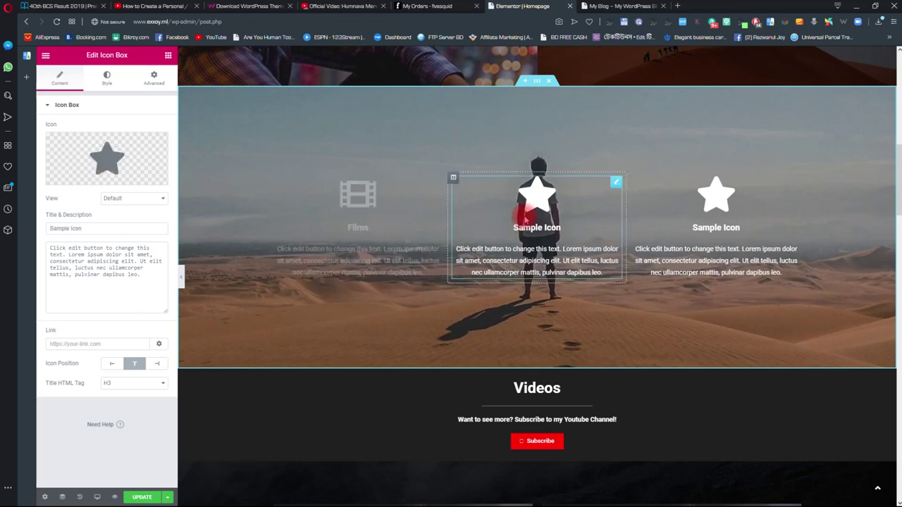
pyautogui.click(349, 265)
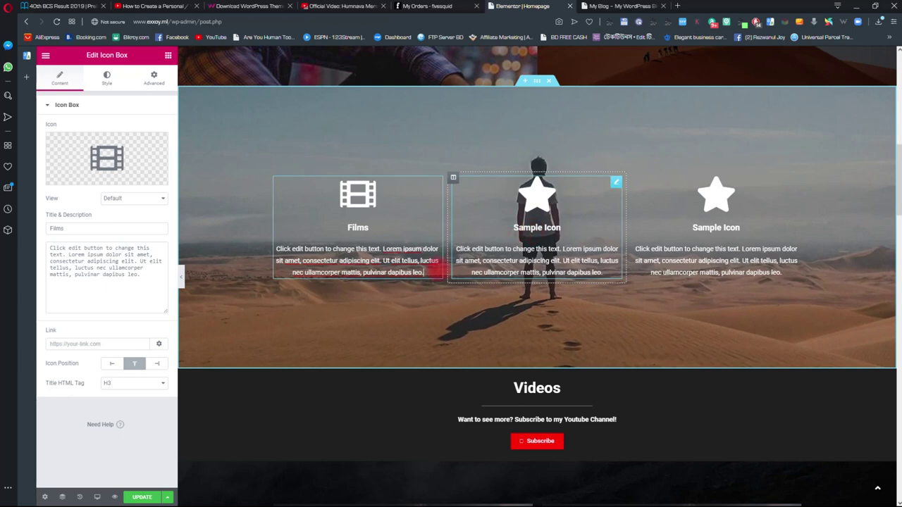
pyautogui.moveTo(144, 268); pyautogui.dragTo(27, 271)
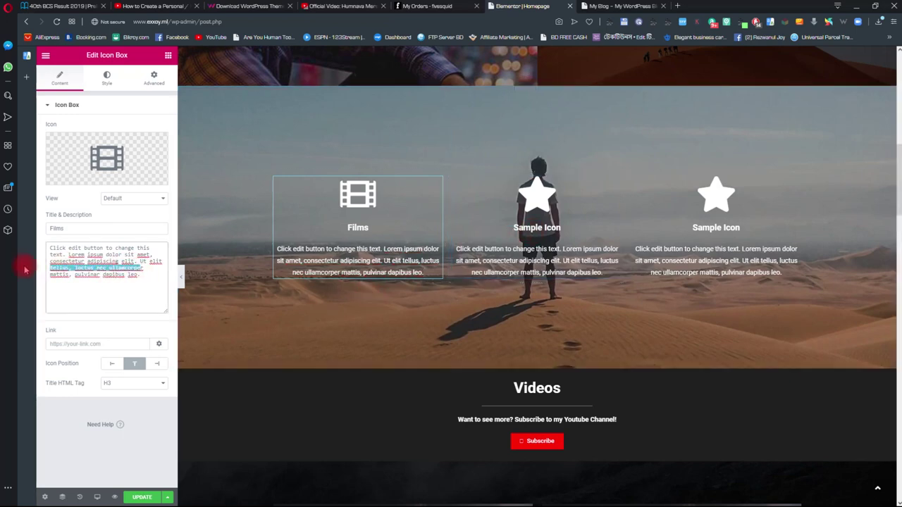
pyautogui.click(113, 296)
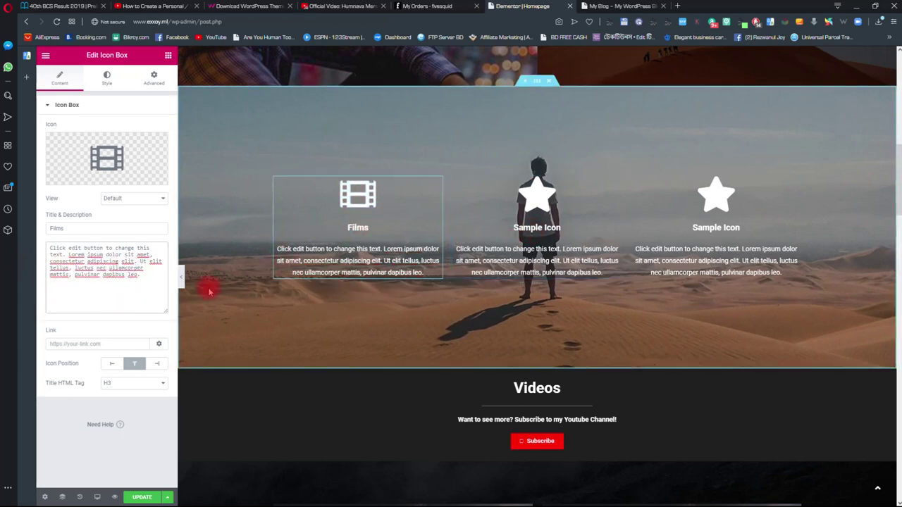
pyautogui.click(375, 199)
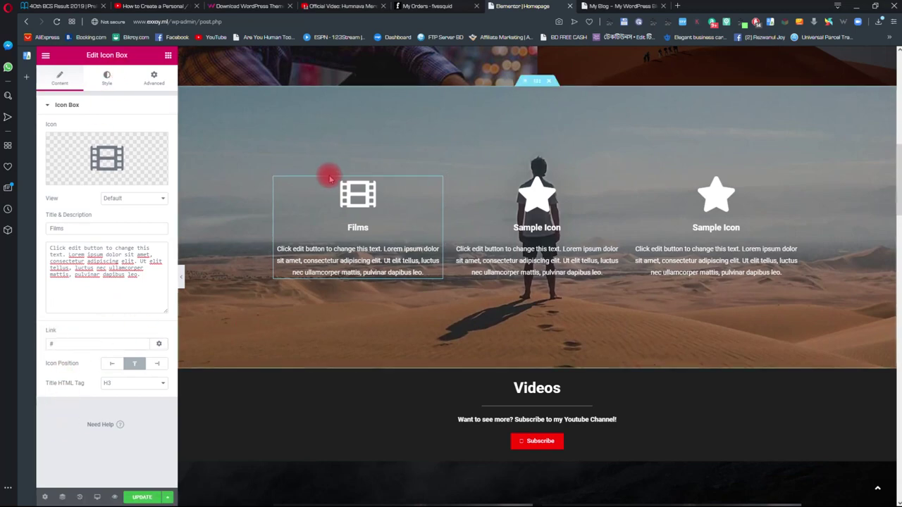
pyautogui.scroll(-4, 362, 201)
pyautogui.scroll(-3, 386, 223)
pyautogui.scroll(7, 405, 261)
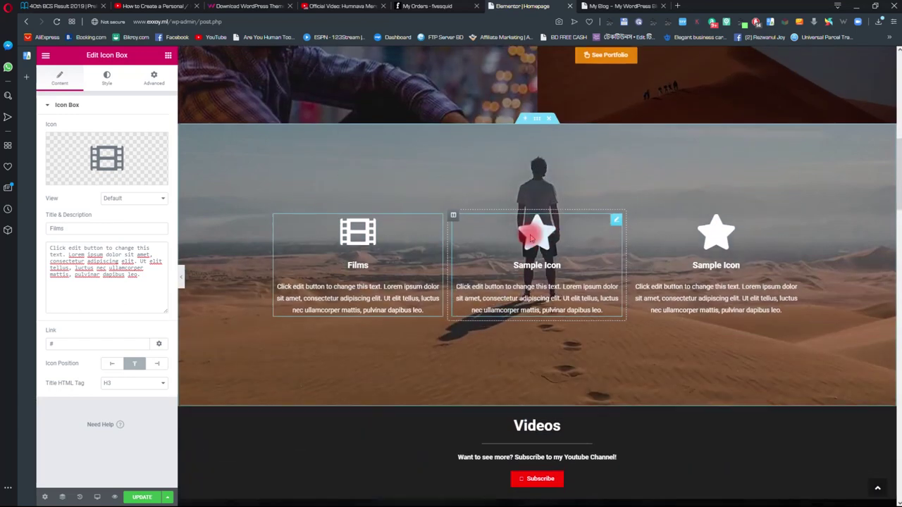
# - Make the middle icon box Photography with a camera icon
pyautogui.click(530, 239)
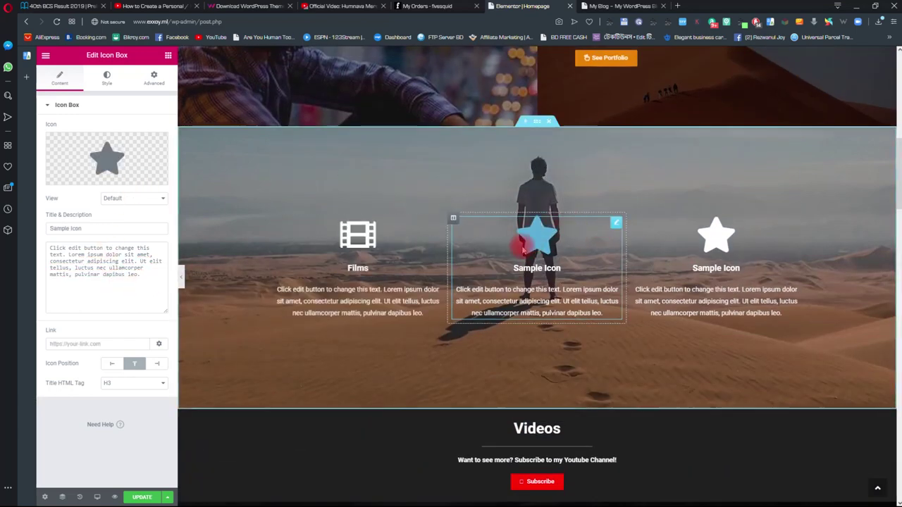
pyautogui.click(107, 158)
pyautogui.click(434, 132)
pyautogui.write('pho')
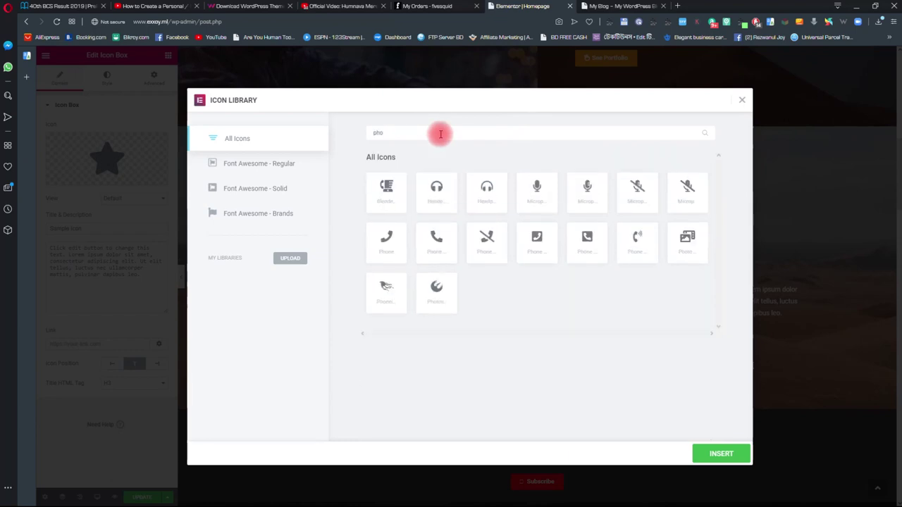
pyautogui.press('BackSpace')
pyautogui.press('BackSpace')
pyautogui.write('camer')
pyautogui.doubleClick(381, 187)
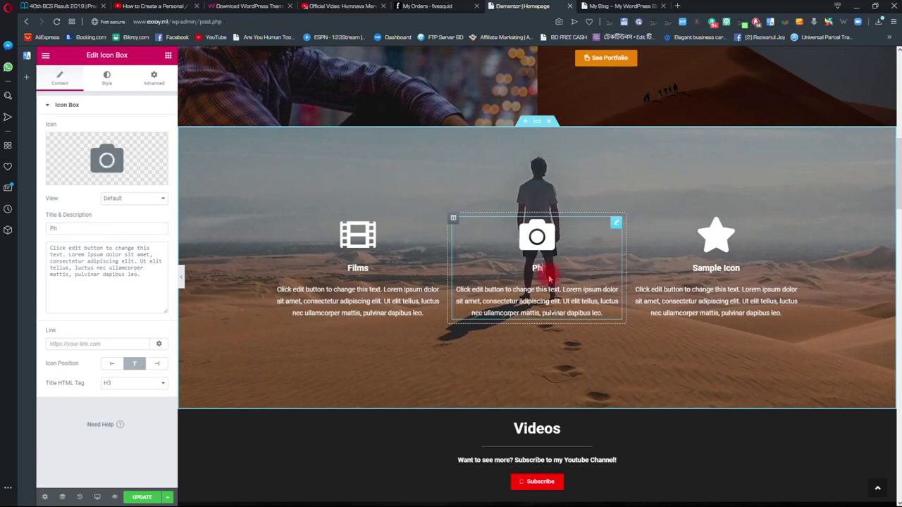
# - Make the third icon box web design with a laptop icon
pyautogui.click(697, 235)
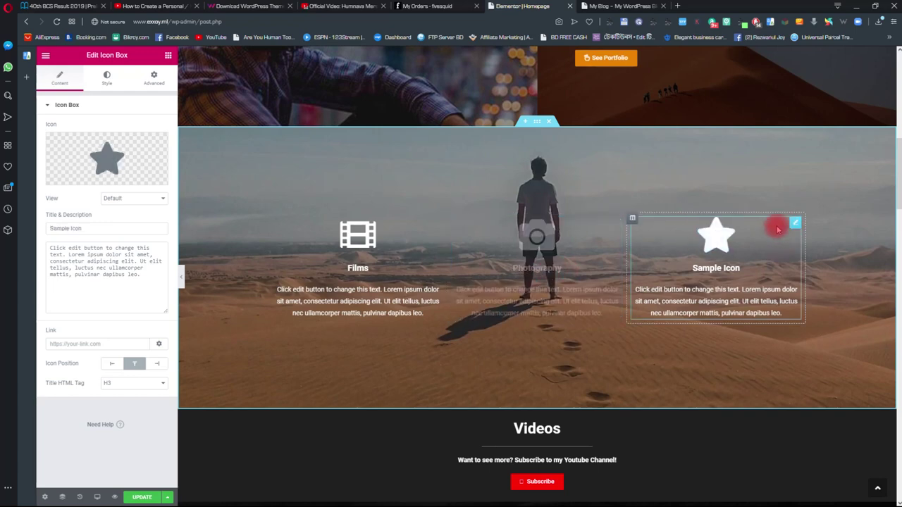
pyautogui.click(76, 177)
pyautogui.click(446, 134)
pyautogui.write('lap')
pyautogui.doubleClick(389, 193)
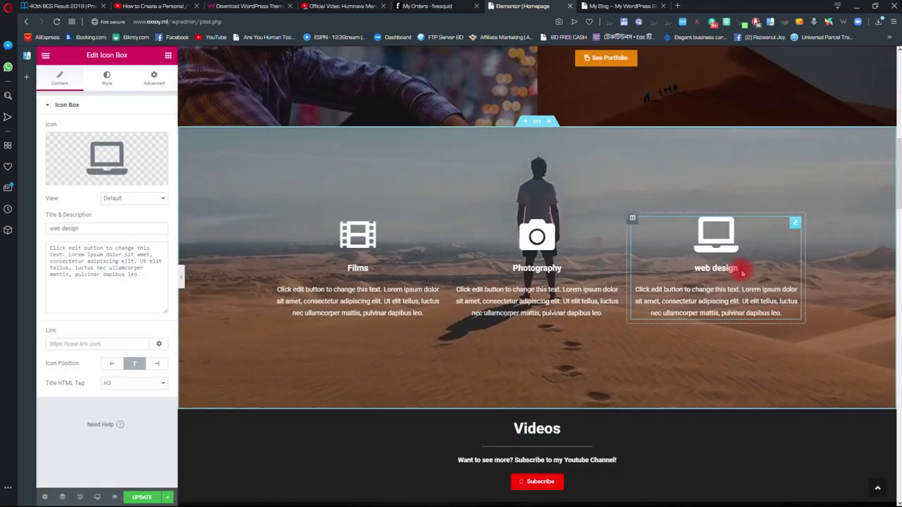
pyautogui.click(564, 278)
pyautogui.scroll(-5, 574, 289)
pyautogui.scroll(1, 574, 161)
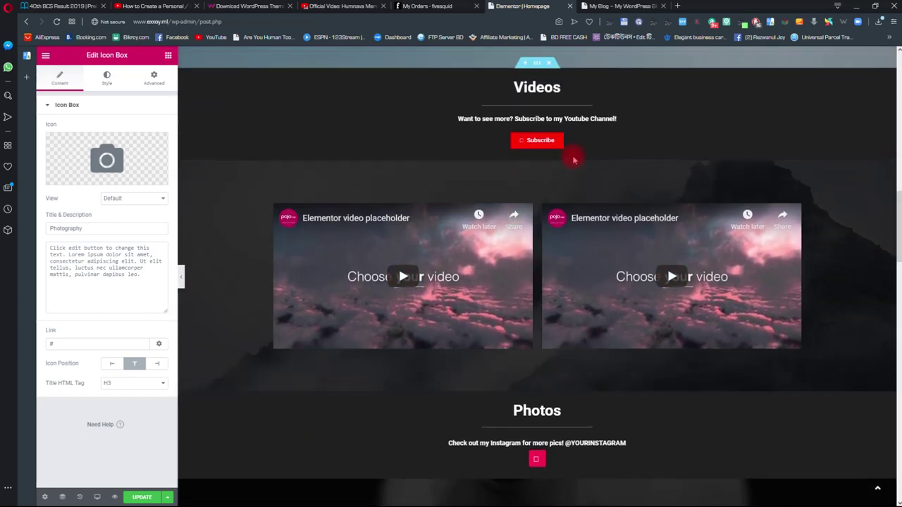
# - Rename the Videos section heading to Films
pyautogui.scroll(1, 574, 161)
pyautogui.click(626, 136)
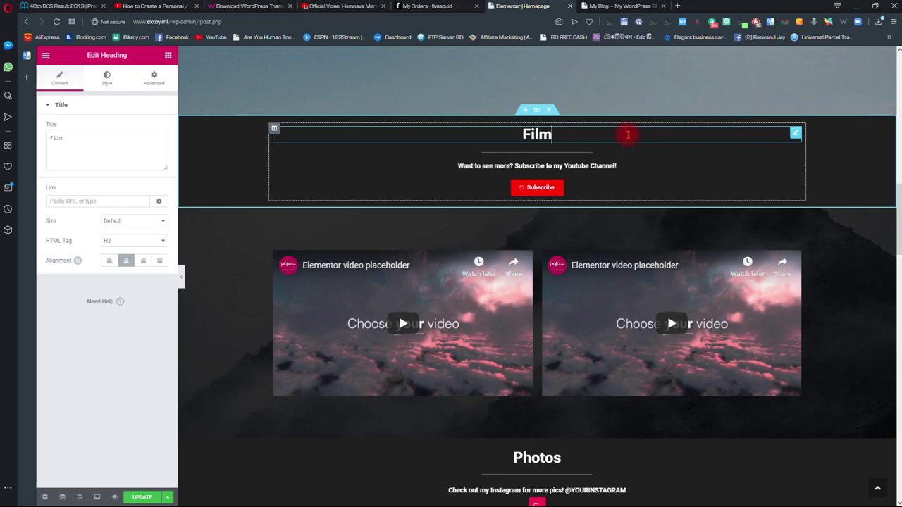
pyautogui.click(619, 156)
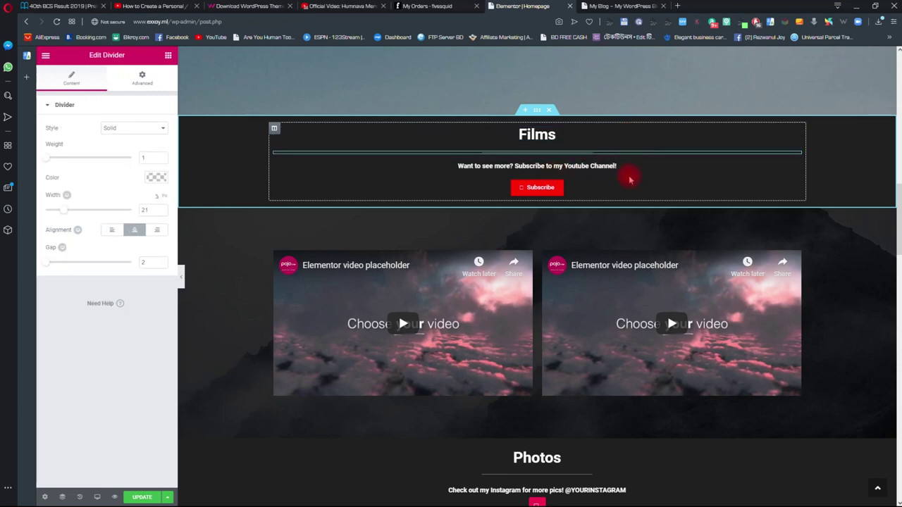
pyautogui.click(500, 168)
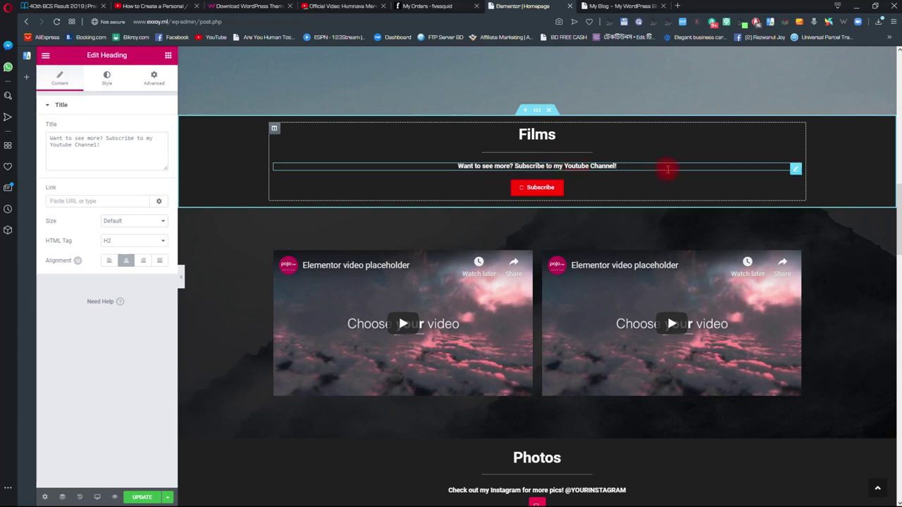
# - Clear the Subscribe button's link URL and open a new browser tab
pyautogui.click(534, 187)
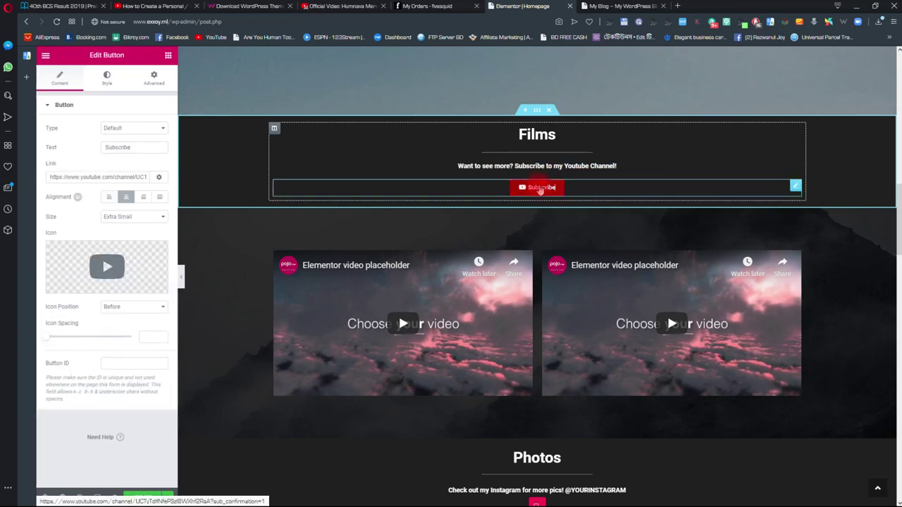
pyautogui.moveTo(49, 178); pyautogui.dragTo(137, 177)
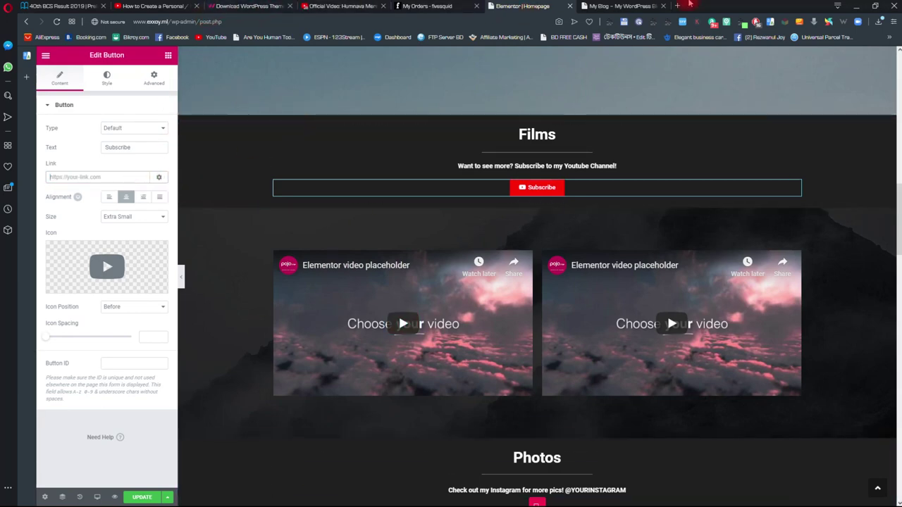
pyautogui.click(685, 8)
# - Search YouTube for 'xtech review' and open the Xtech Review channel page
pyautogui.click(588, 148)
pyautogui.click(373, 62)
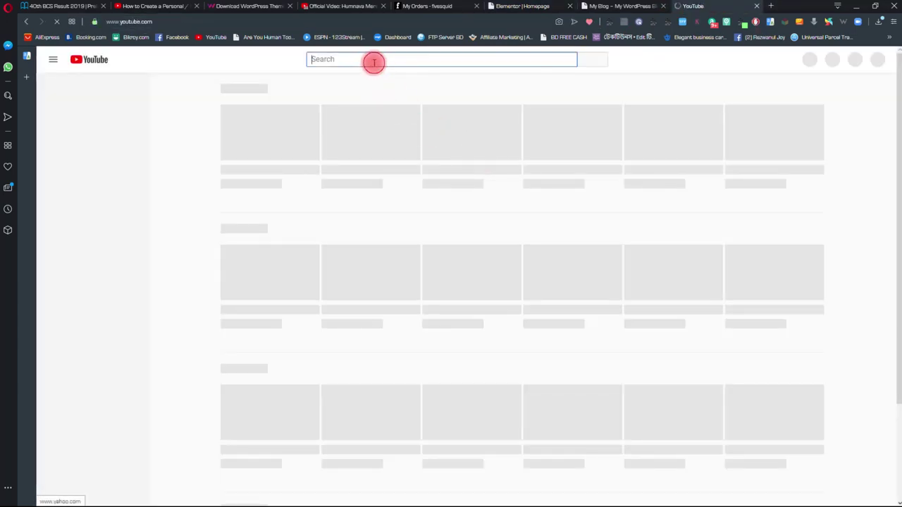
pyautogui.write('xte')
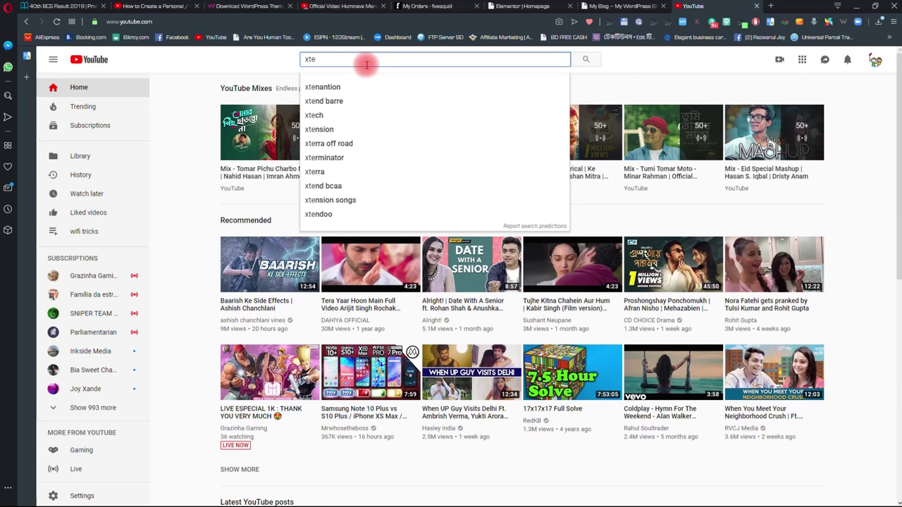
pyautogui.write('ch review')
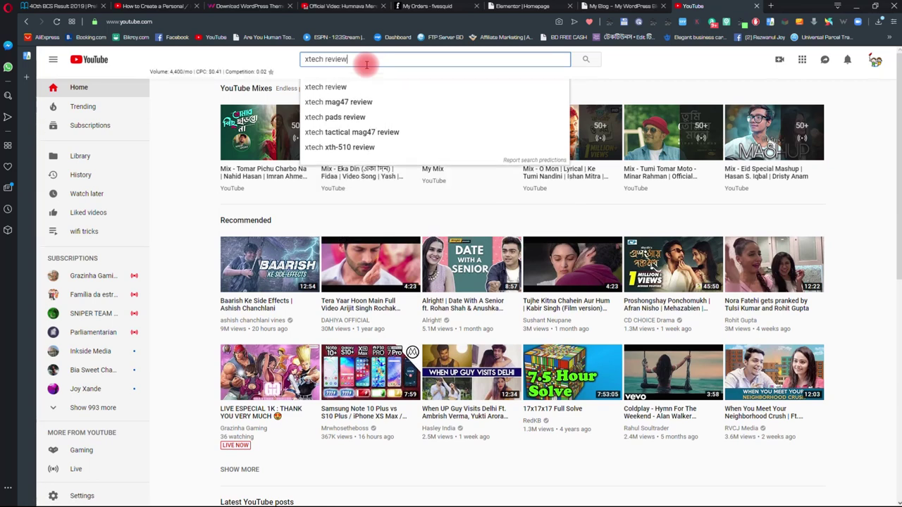
pyautogui.press('Return')
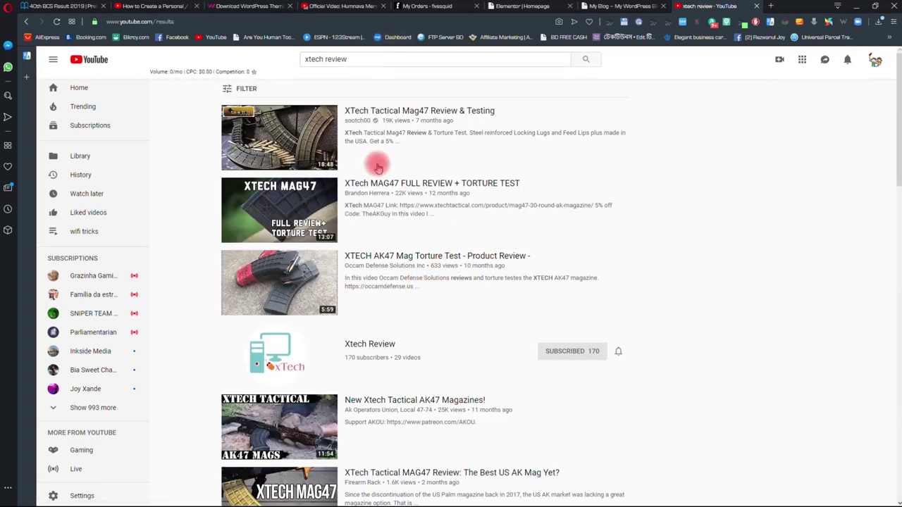
pyautogui.click(379, 348)
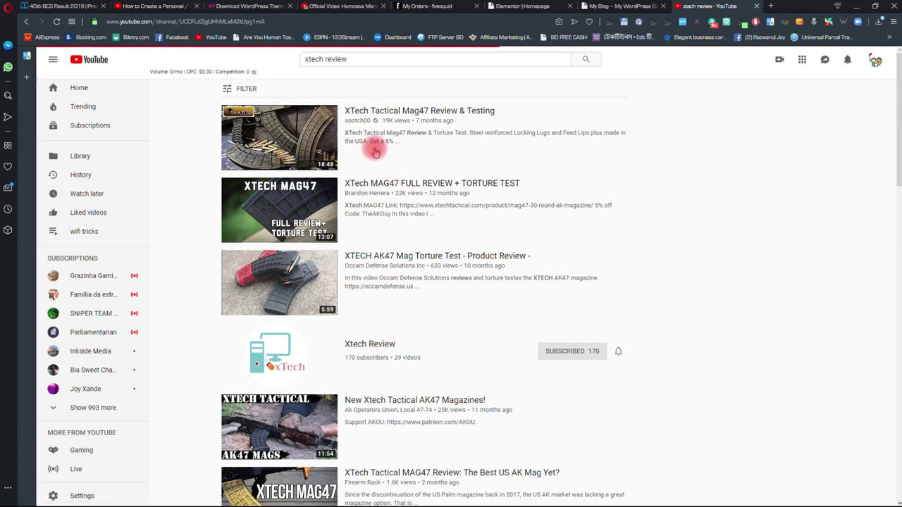
# - Copy the channel's page address and return to the Elementor editor tab
pyautogui.rightClick(236, 15)
pyautogui.click(253, 49)
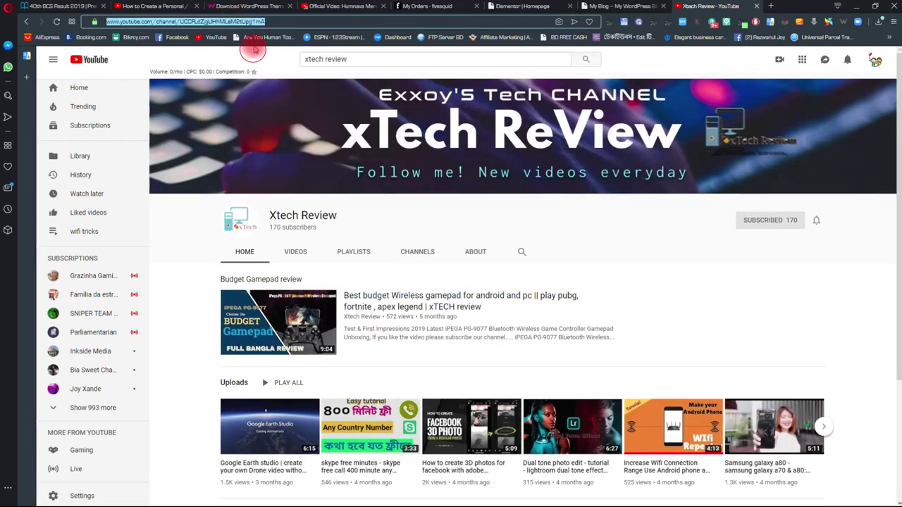
pyautogui.click(605, 21)
pyautogui.click(607, 6)
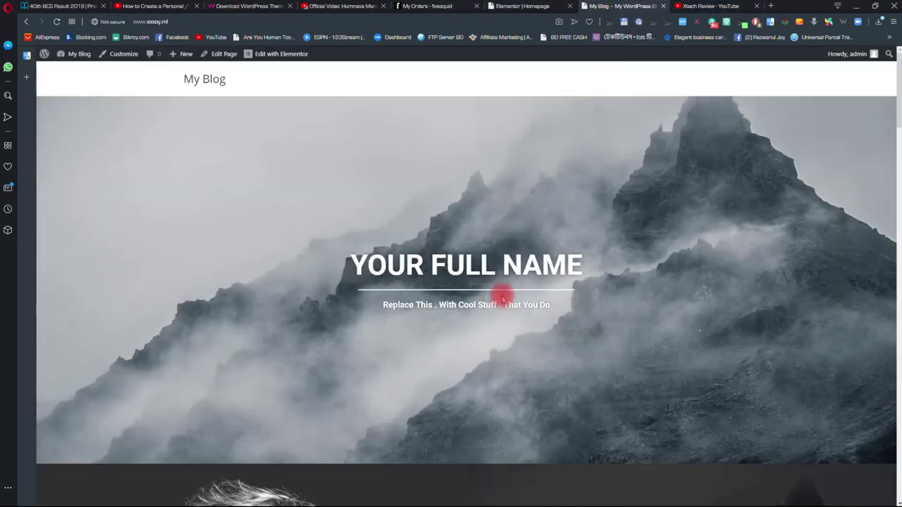
pyautogui.click(528, 7)
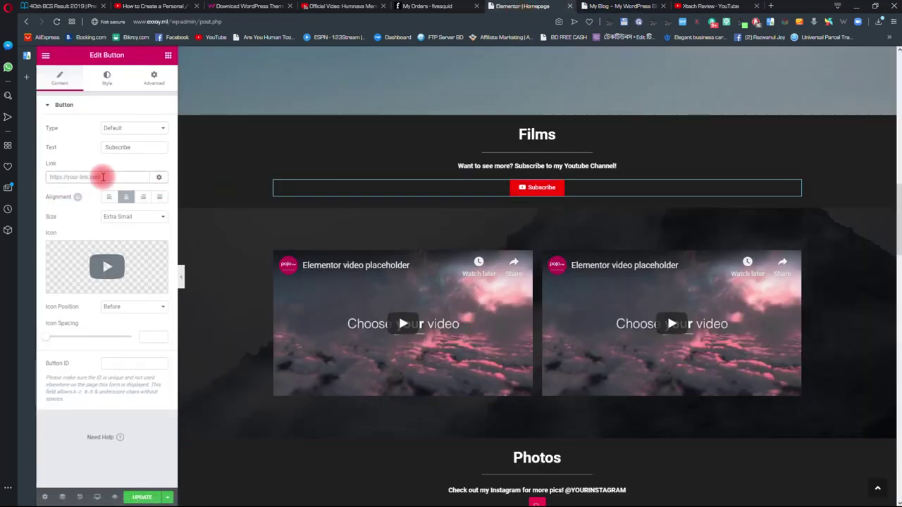
# - Paste the Xtech Review YouTube channel URL into the Subscribe button's Link field
pyautogui.click(103, 177)
pyautogui.write('https://www.youtube.com/channel/UCCFLdZqUHhMLeM2IUpg1mA')
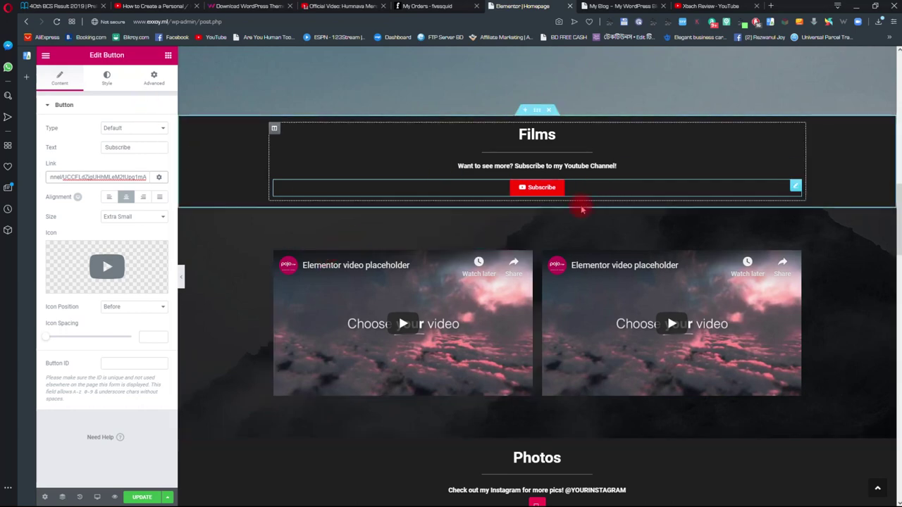
pyautogui.moveTo(104, 259)
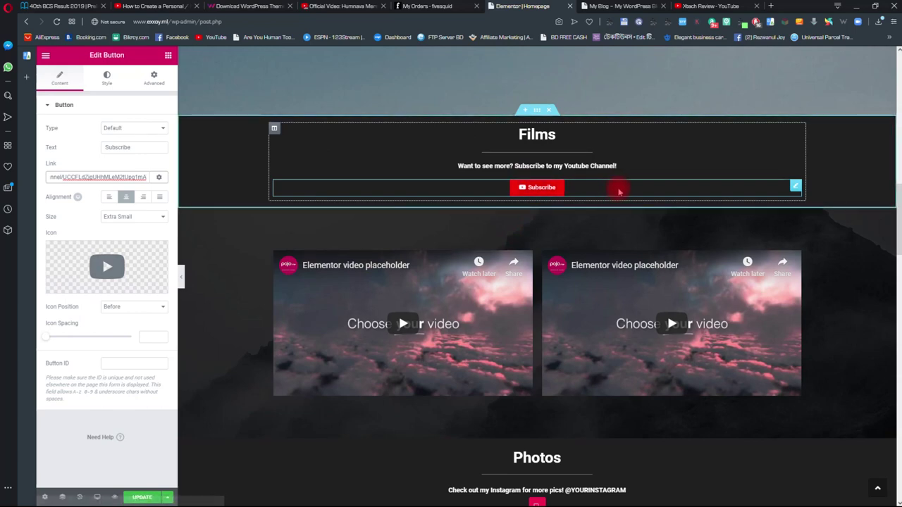
pyautogui.scroll(-1, 618, 194)
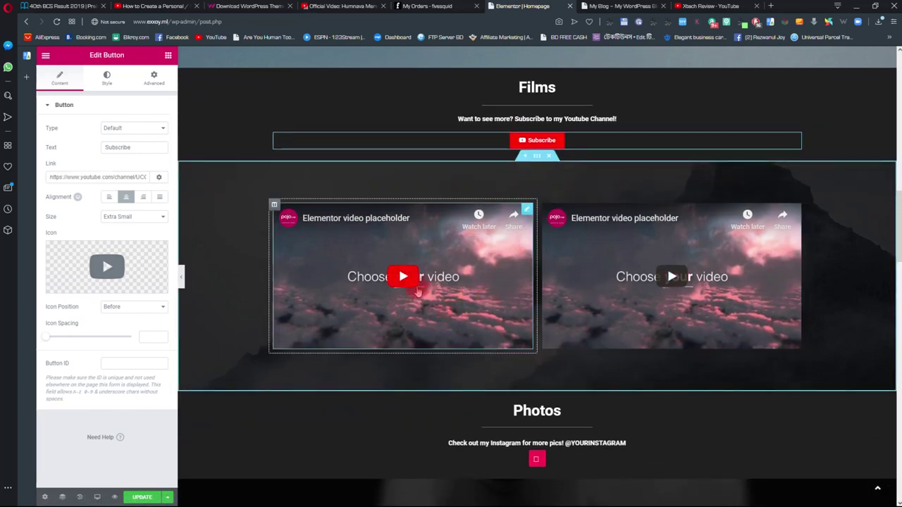
# - Replace the left Video widget's link with a video URL copied from the YouTube channel
pyautogui.click(528, 212)
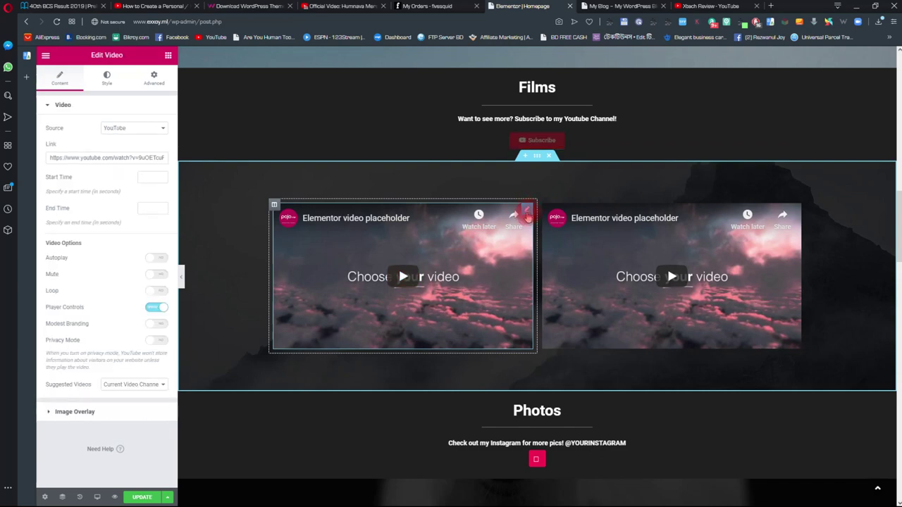
pyautogui.click(64, 172)
pyautogui.moveTo(51, 159); pyautogui.dragTo(191, 161)
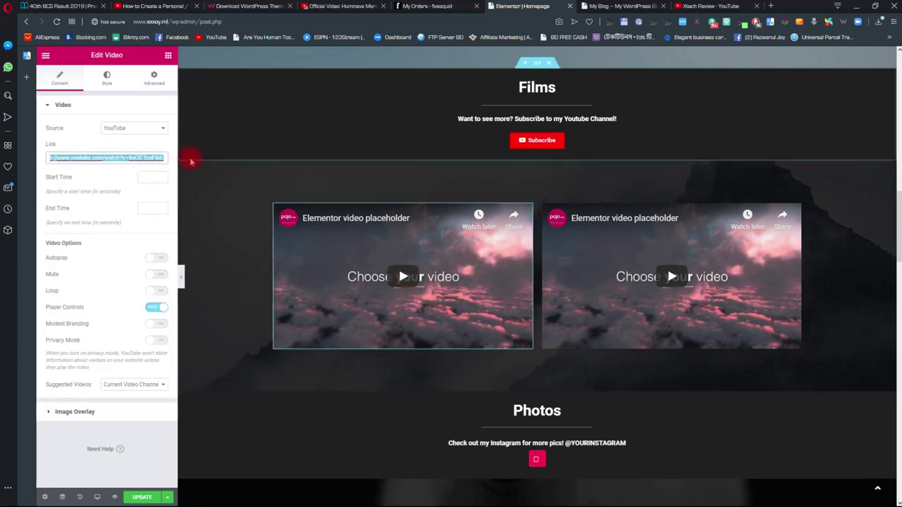
pyautogui.press('BackSpace')
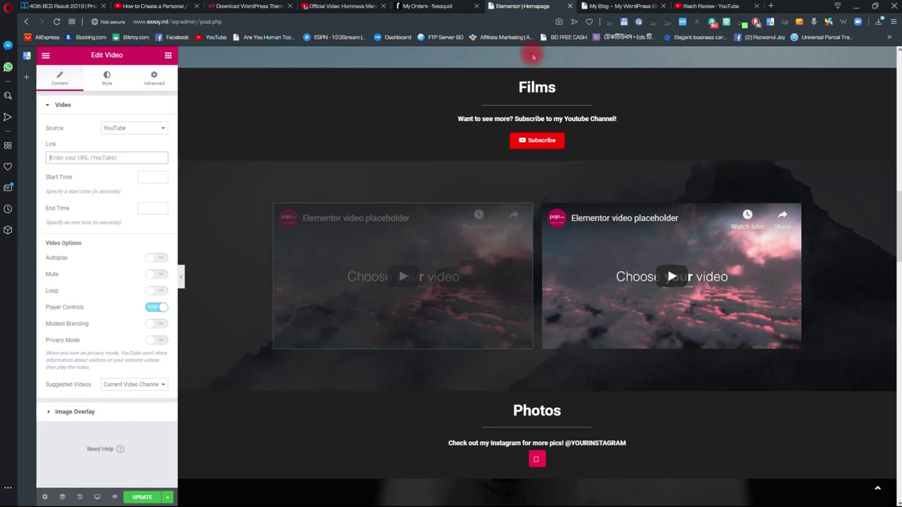
pyautogui.click(698, 7)
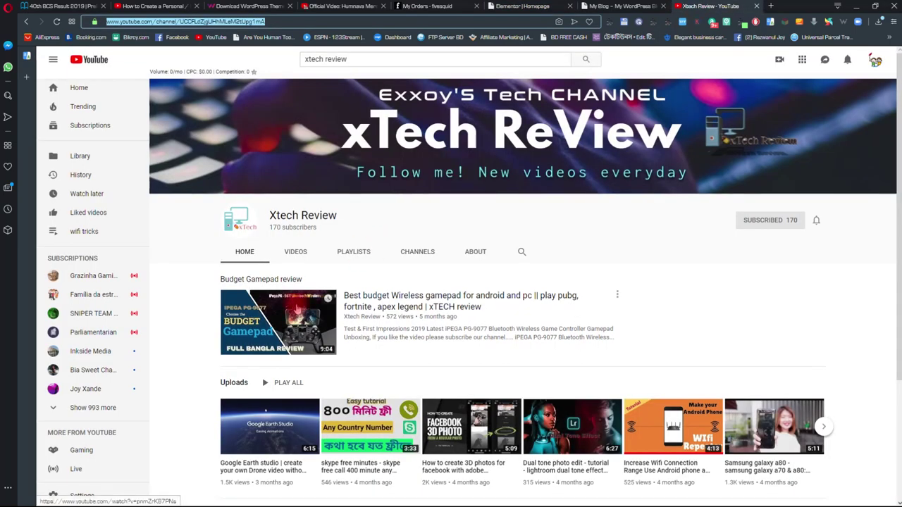
pyautogui.scroll(-1, 297, 310)
pyautogui.click(306, 284)
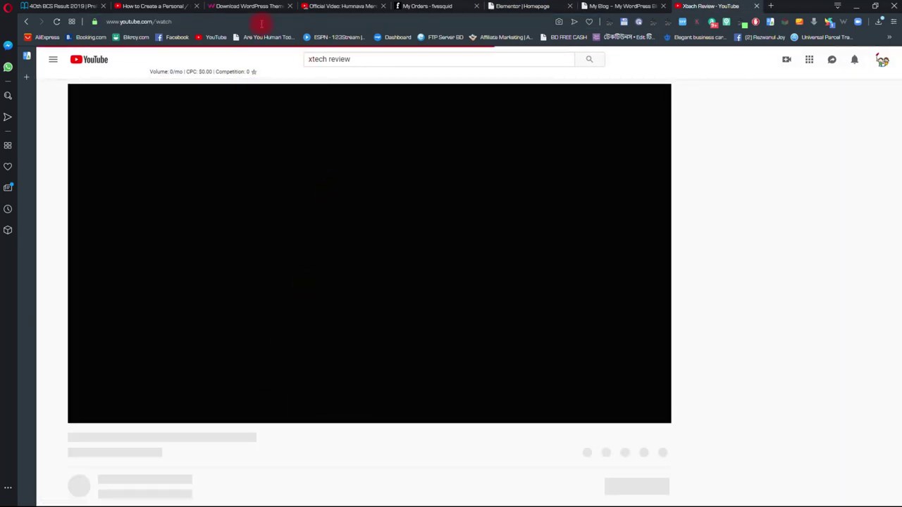
pyautogui.rightClick(260, 22)
pyautogui.click(282, 57)
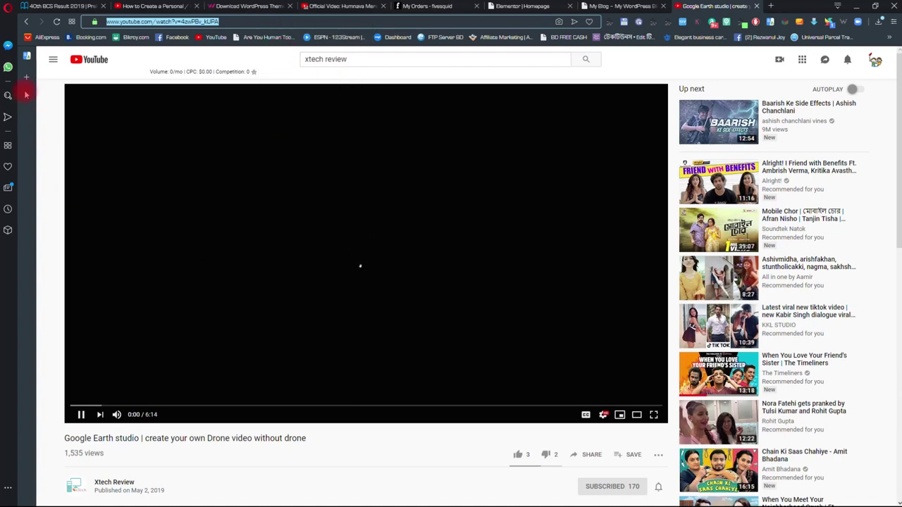
pyautogui.click(25, 22)
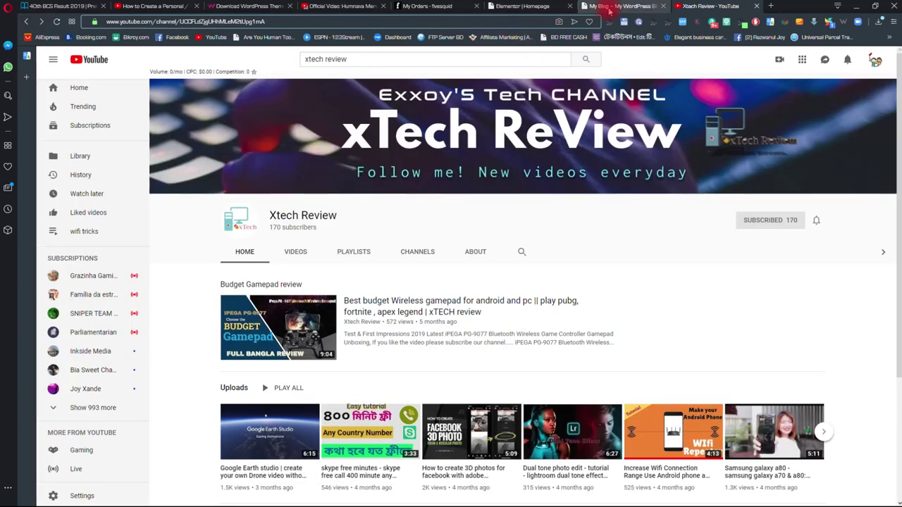
pyautogui.click(610, 7)
pyautogui.click(522, 6)
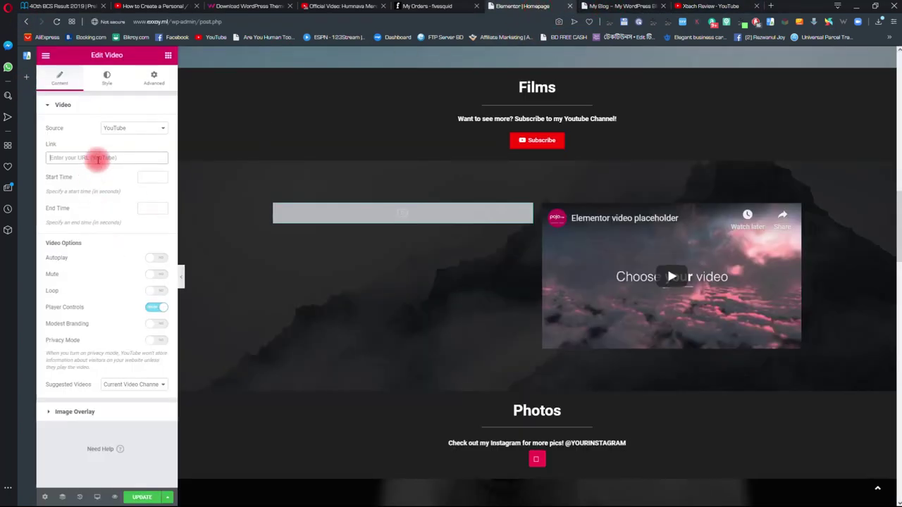
pyautogui.hotkey('ctrl', 'v')
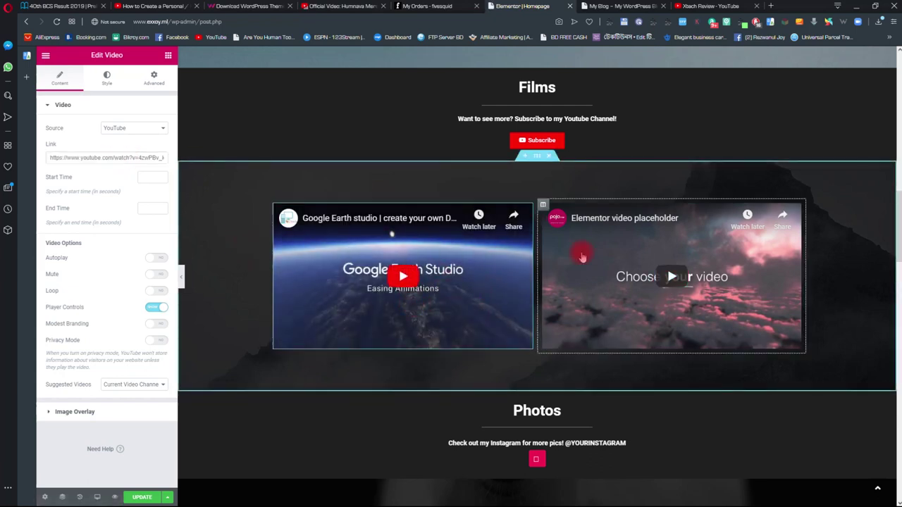
# - Set the right Video widget's link to the 'Dual tone photo edit - tutorial' YouTube URL
pyautogui.click(798, 211)
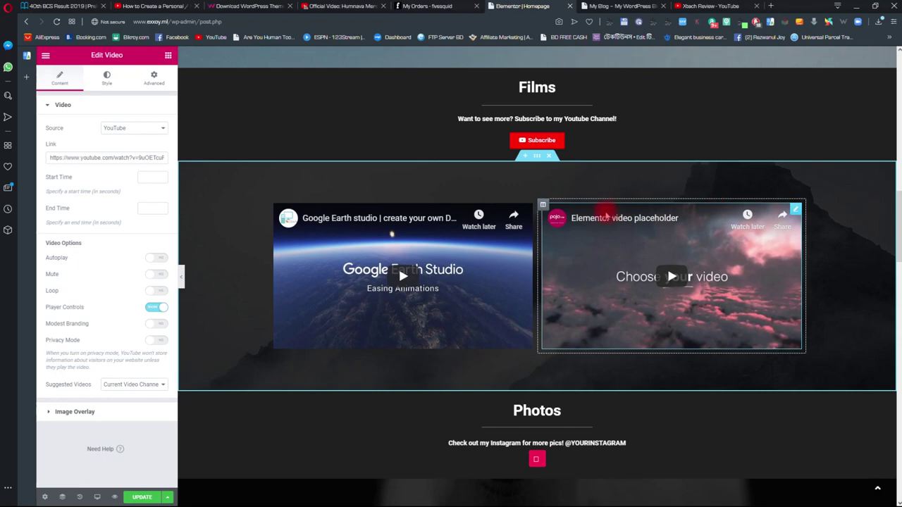
pyautogui.click(709, 6)
pyautogui.scroll(-3, 426, 331)
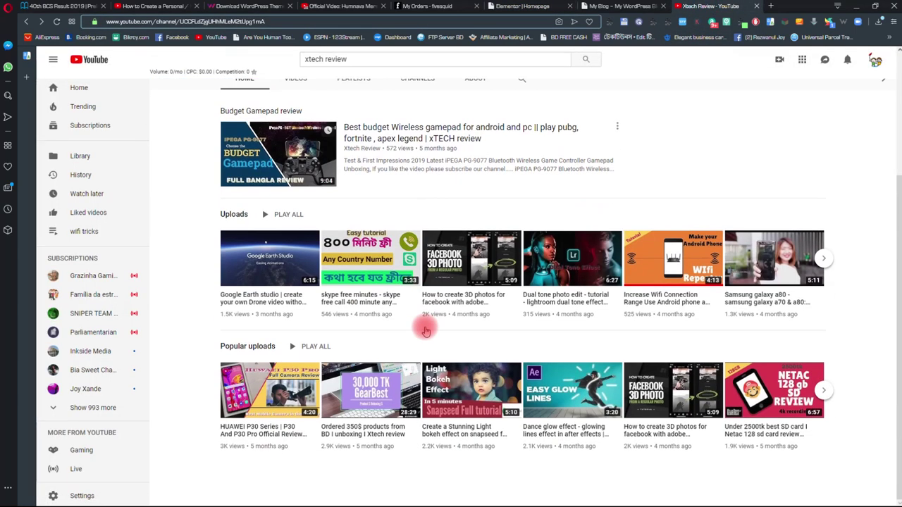
pyautogui.click(524, 284)
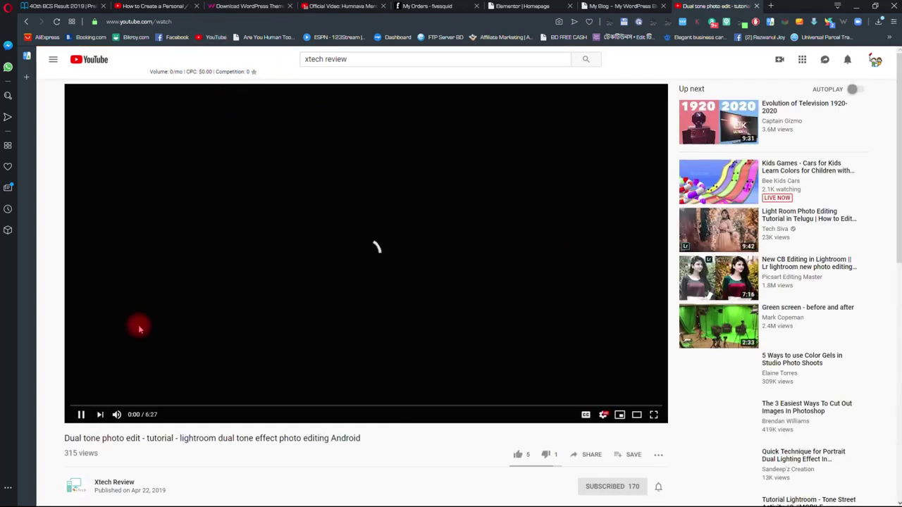
pyautogui.click(145, 258)
pyautogui.click(169, 21)
pyautogui.rightClick(181, 23)
pyautogui.click(197, 51)
pyautogui.click(27, 22)
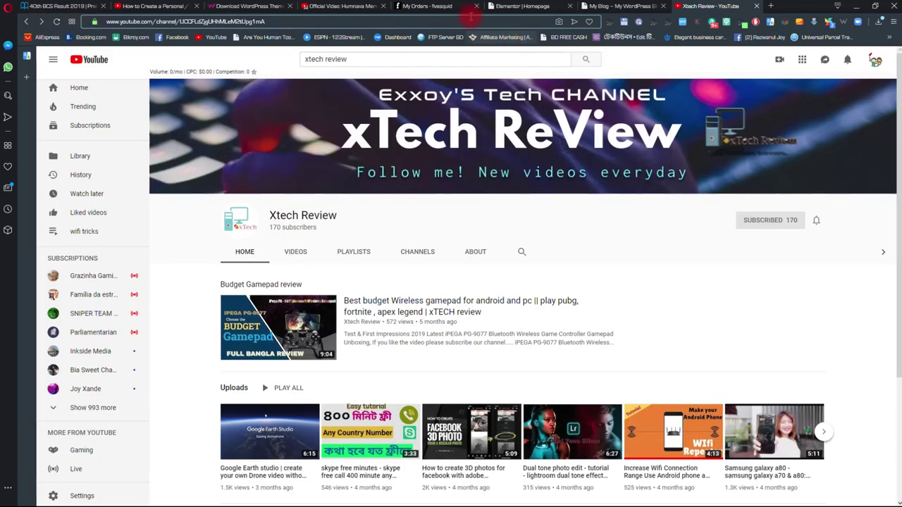
pyautogui.click(535, 13)
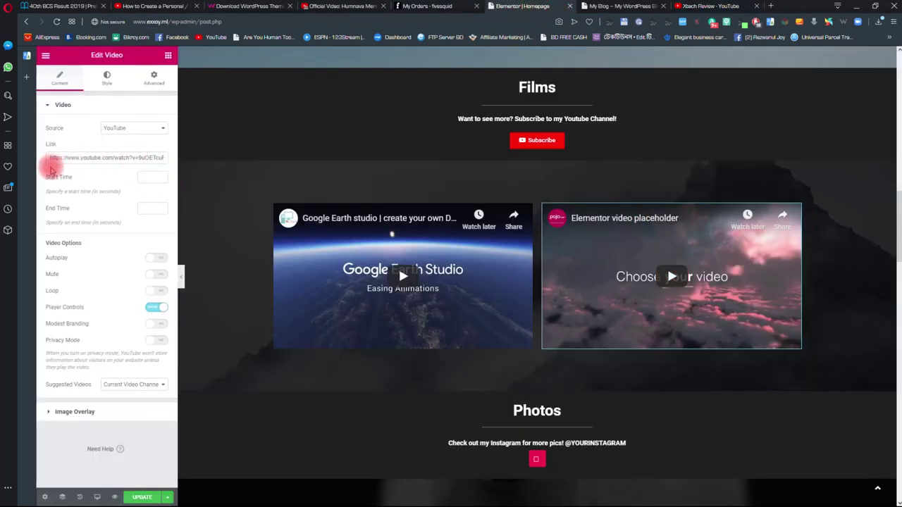
pyautogui.tripleClick(50, 156)
pyautogui.press('BackSpace')
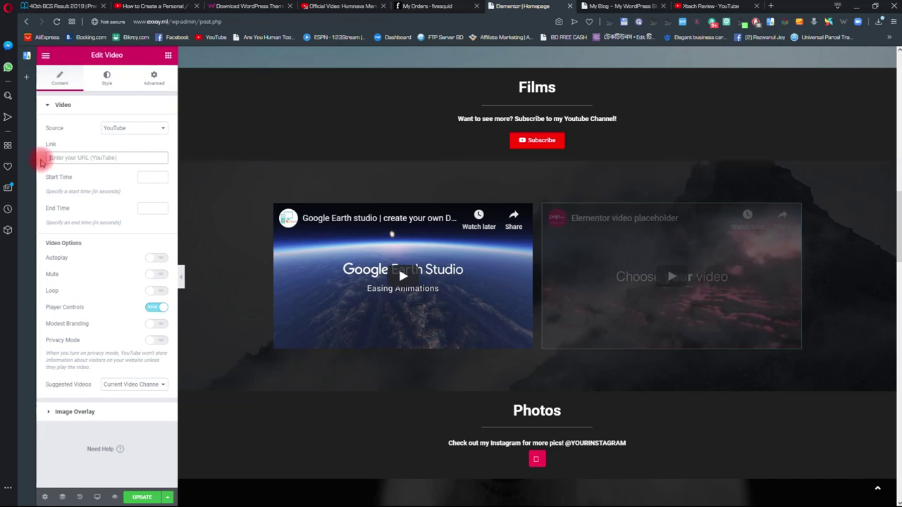
pyautogui.hotkey('ctrl', 'v')
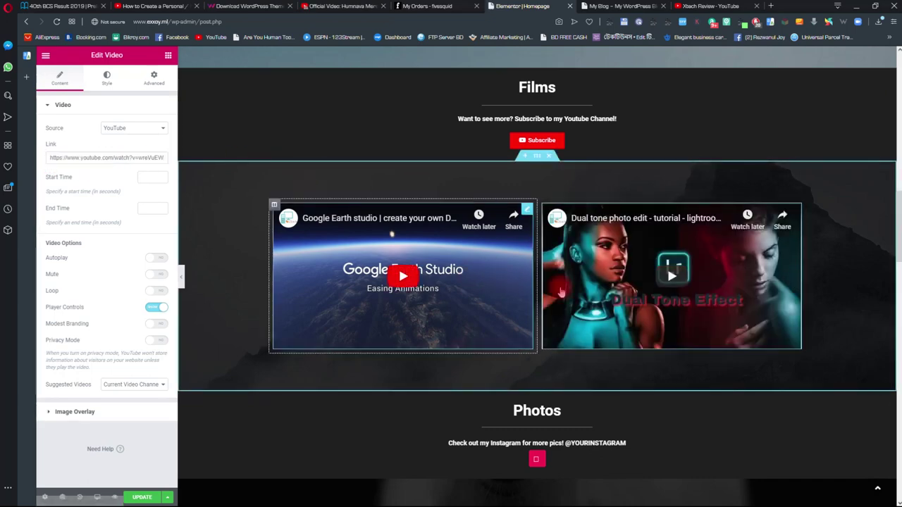
pyautogui.scroll(-1, 649, 344)
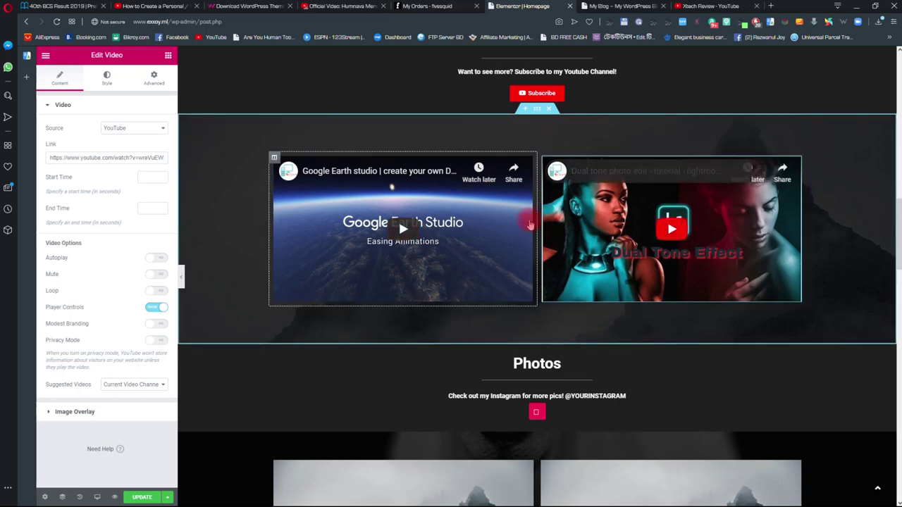
pyautogui.scroll(-2, 398, 219)
# - Duplicate the Google Earth studio video column twice
pyautogui.rightClick(355, 100)
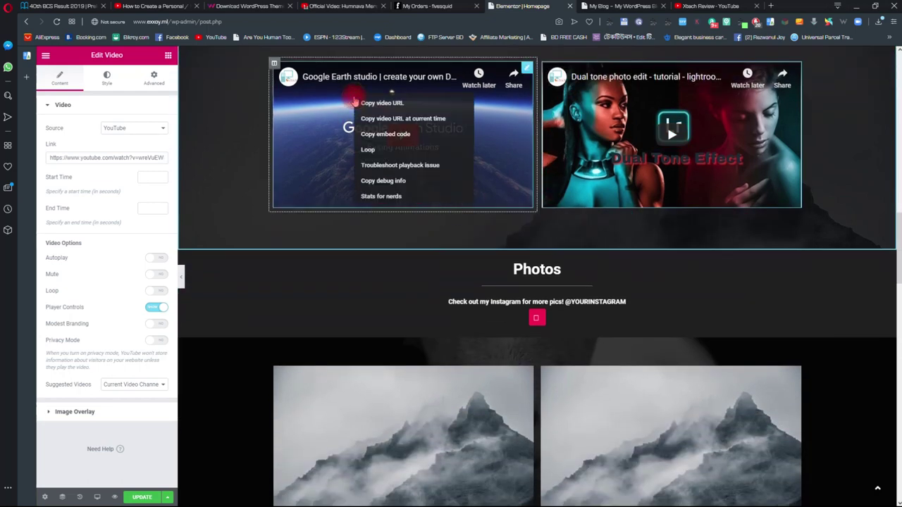
pyautogui.scroll(1, 243, 173)
pyautogui.scroll(1, 247, 189)
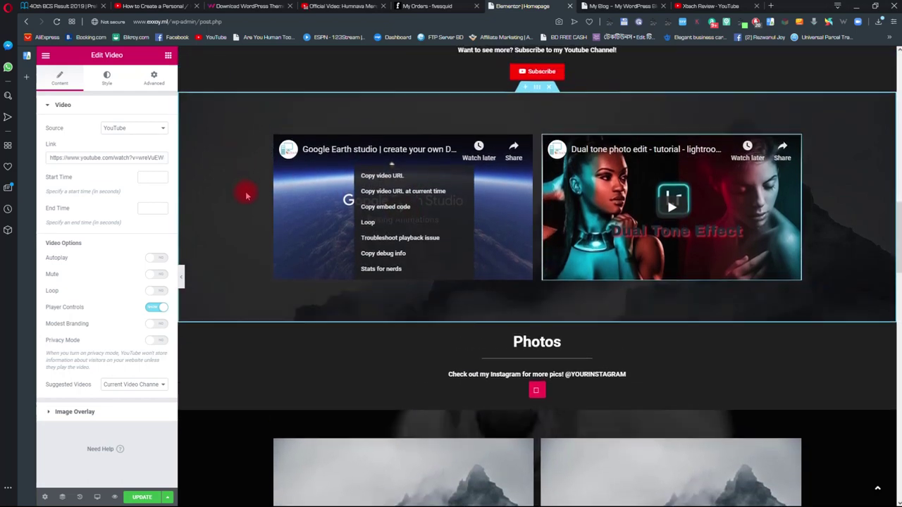
pyautogui.rightClick(274, 160)
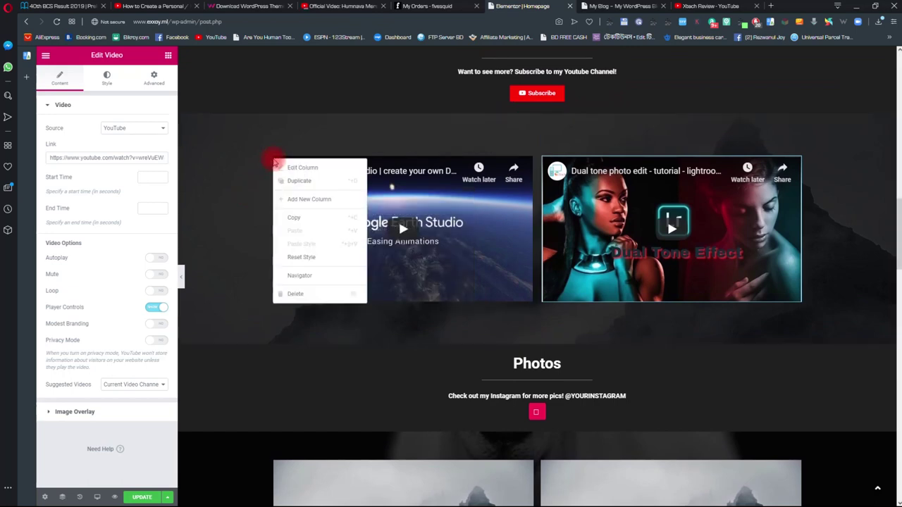
pyautogui.click(302, 184)
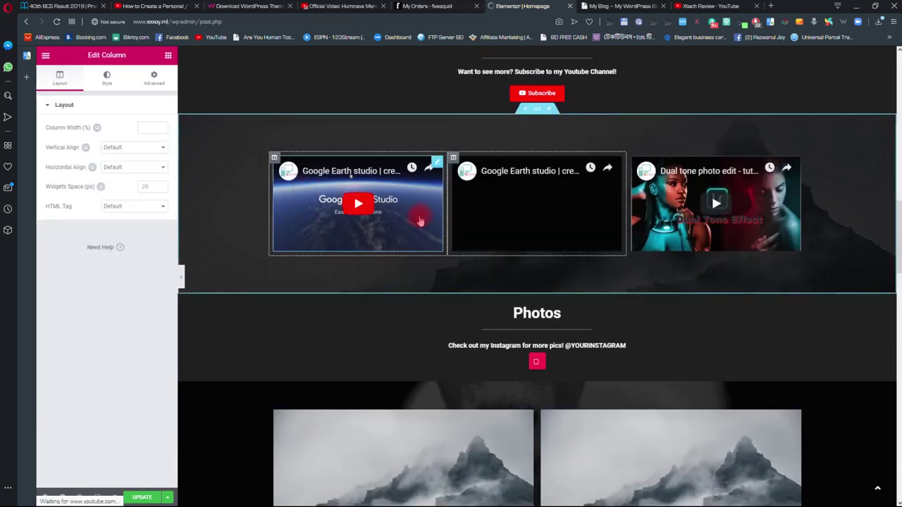
pyautogui.scroll(3, 477, 306)
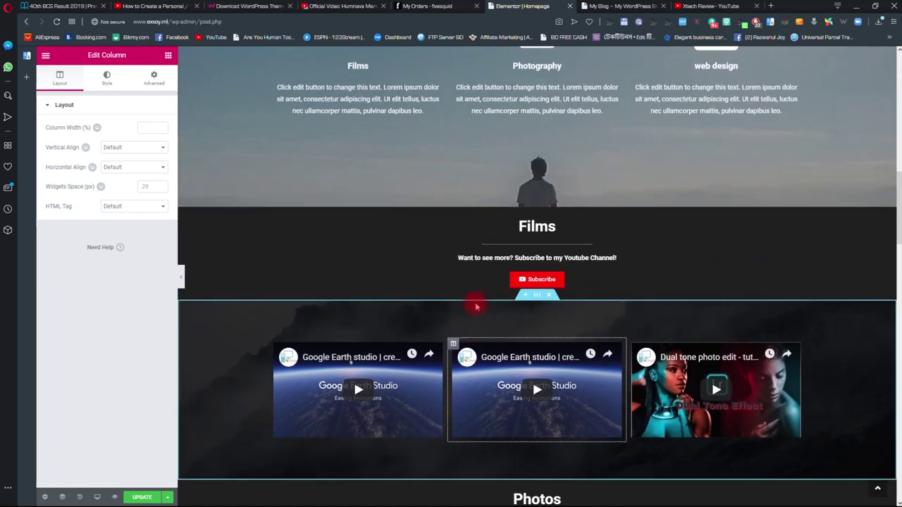
pyautogui.scroll(-3, 387, 267)
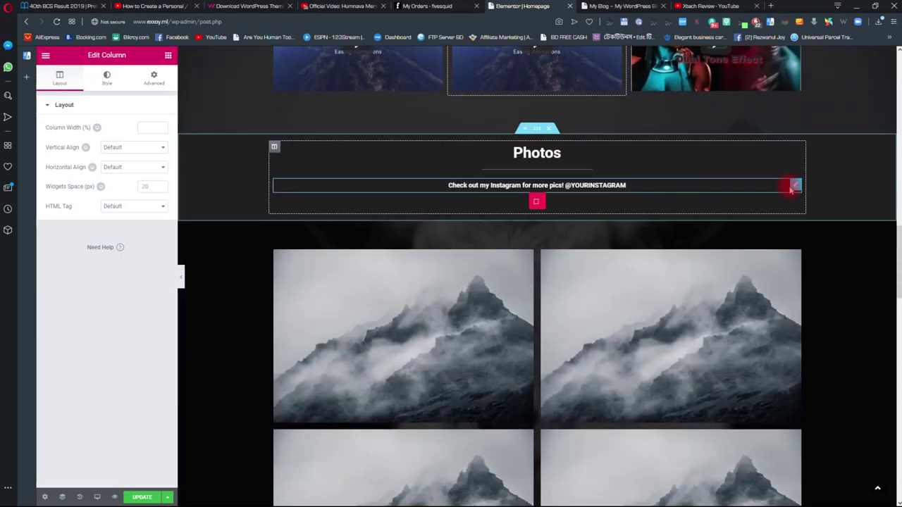
pyautogui.scroll(4, 405, 256)
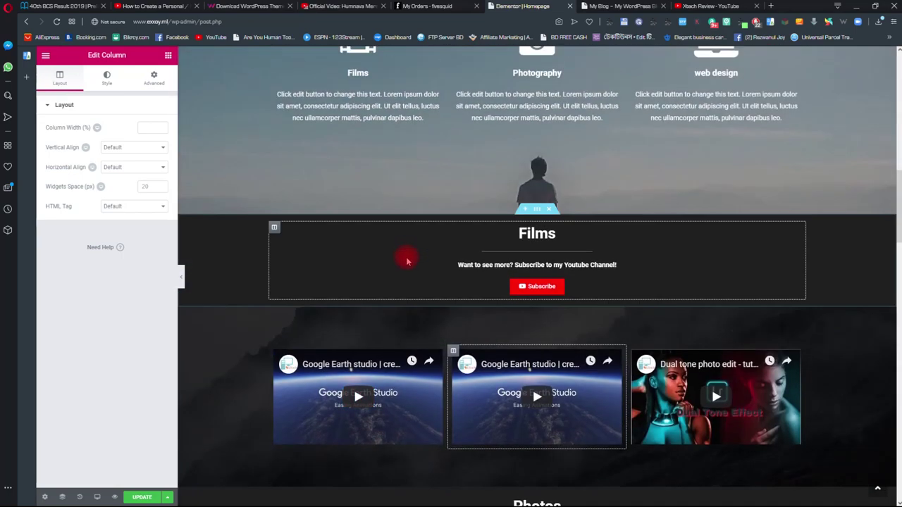
pyautogui.scroll(-4, 358, 232)
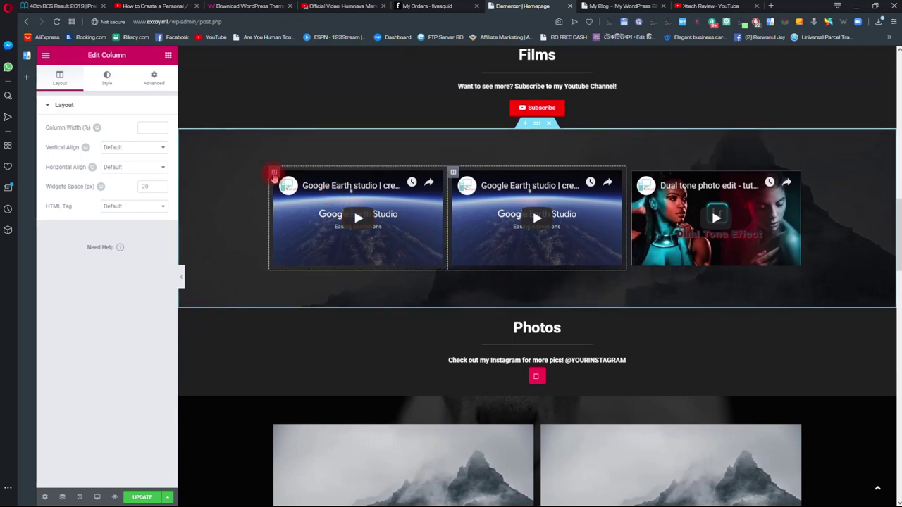
pyautogui.rightClick(274, 175)
pyautogui.click(291, 197)
pyautogui.scroll(2, 451, 252)
pyautogui.scroll(1, 705, 302)
pyautogui.scroll(-2, 765, 325)
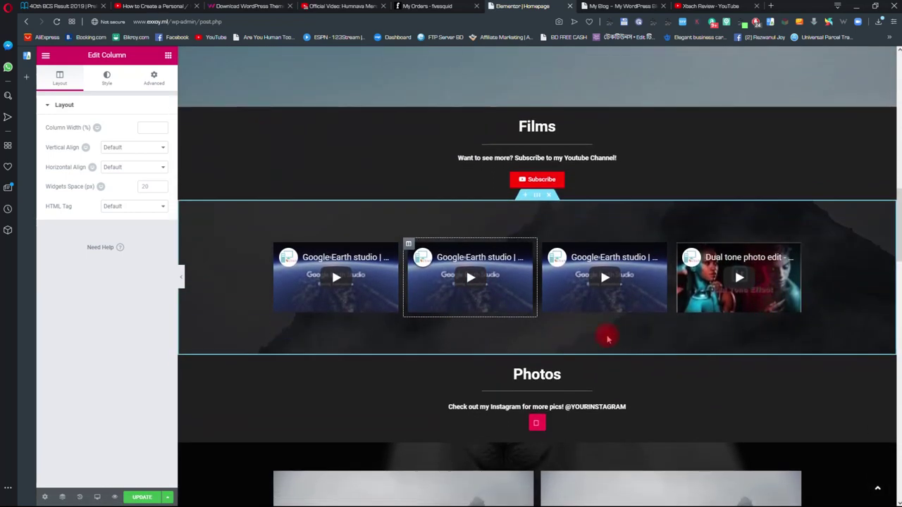
pyautogui.scroll(-2, 653, 363)
pyautogui.scroll(-1, 651, 358)
pyautogui.scroll(2, 650, 348)
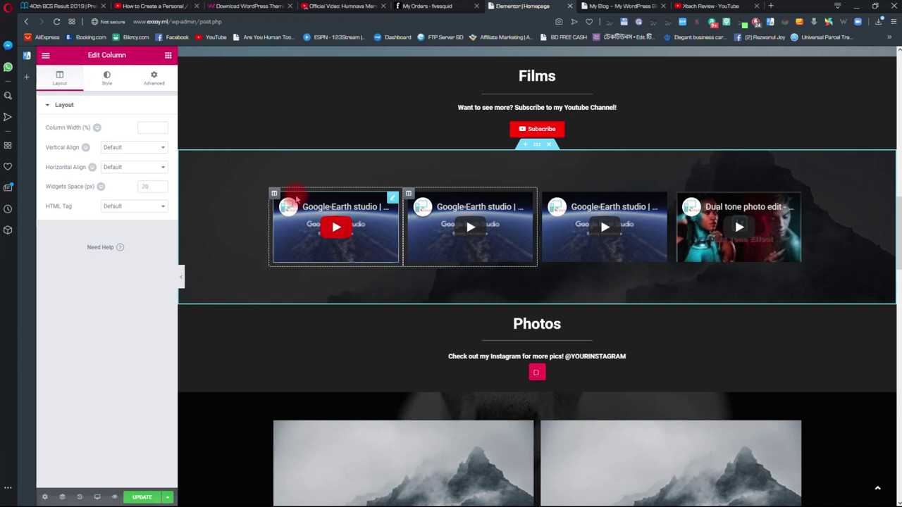
# - Delete the extra middle video column, leaving three videos in the Films row
pyautogui.click(528, 200)
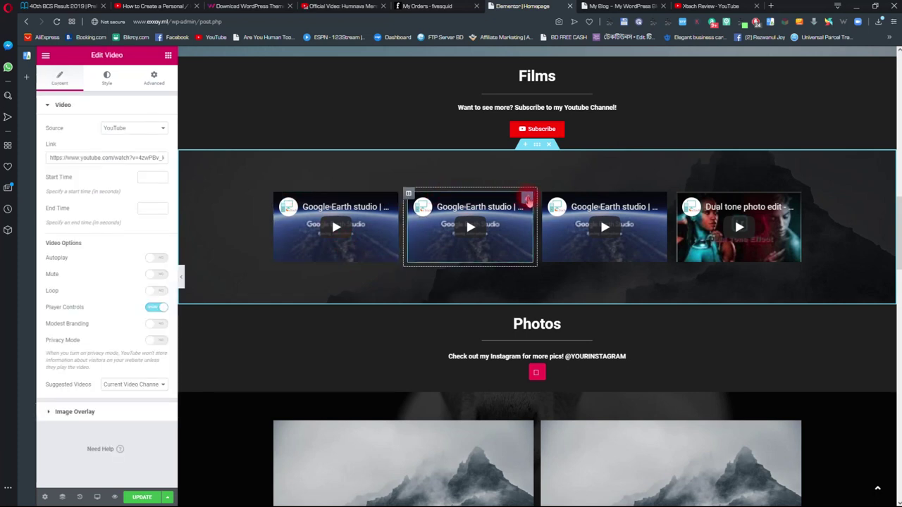
pyautogui.click(408, 193)
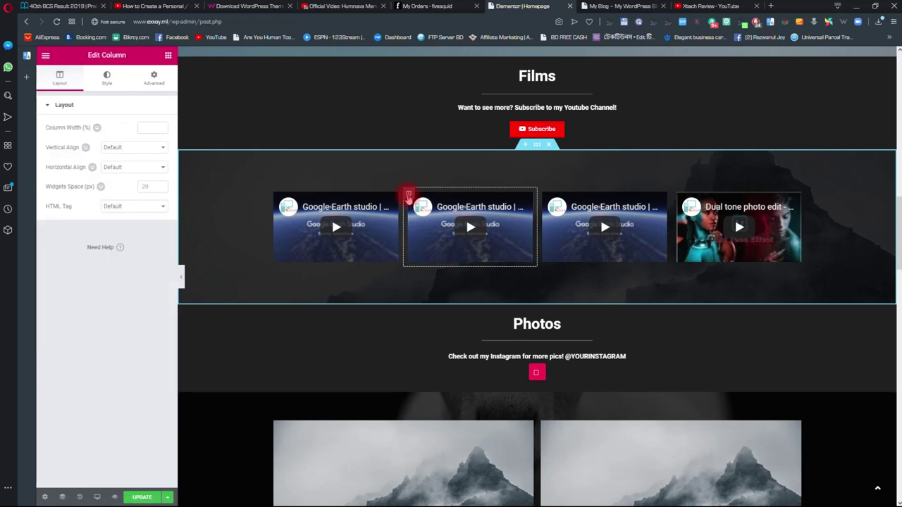
pyautogui.rightClick(409, 195)
pyautogui.click(425, 329)
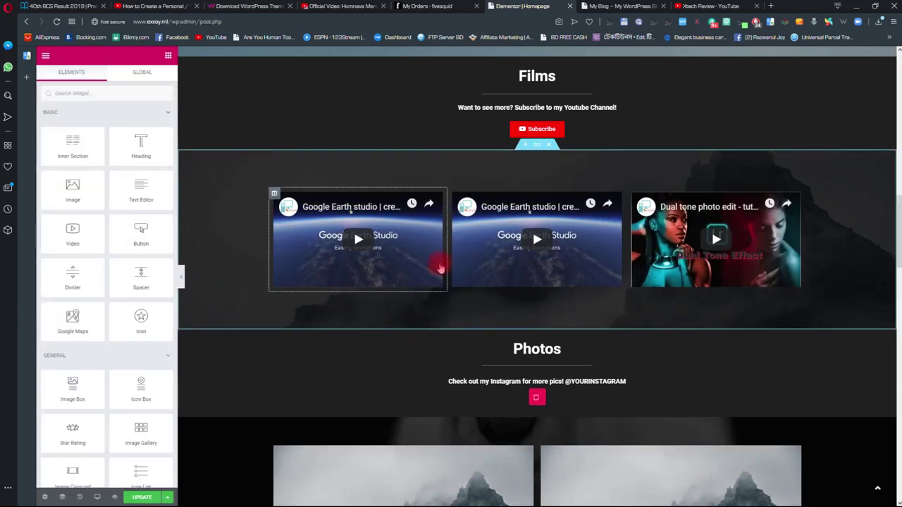
pyautogui.scroll(3, 737, 207)
pyautogui.scroll(-6, 749, 298)
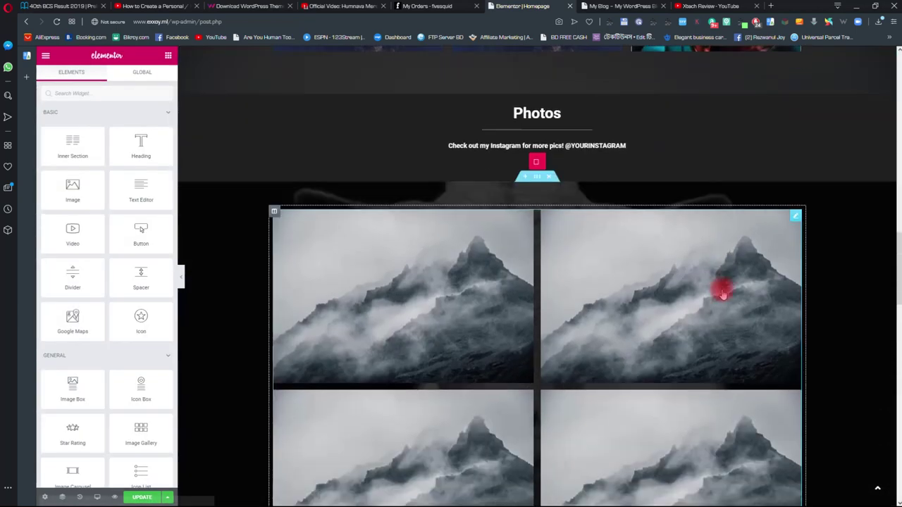
pyautogui.scroll(3, 719, 288)
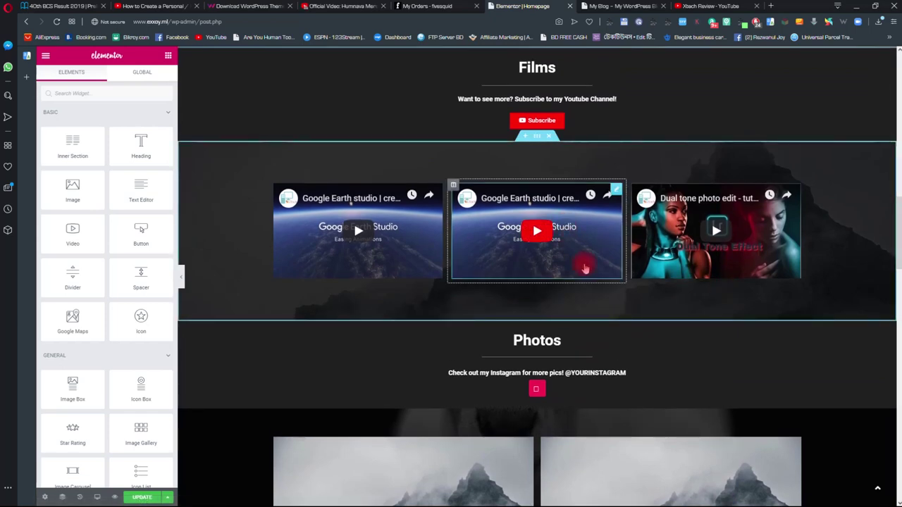
pyautogui.scroll(1, 620, 303)
pyautogui.scroll(-1, 638, 310)
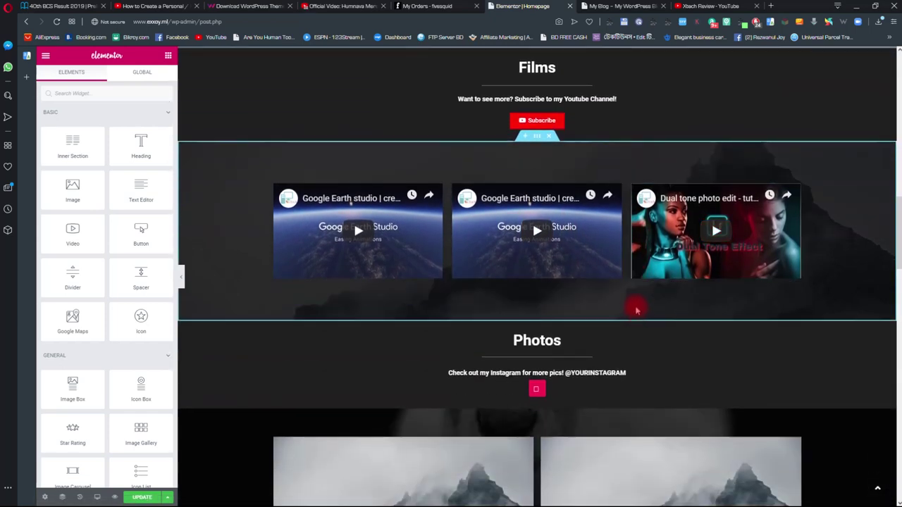
pyautogui.click(663, 255)
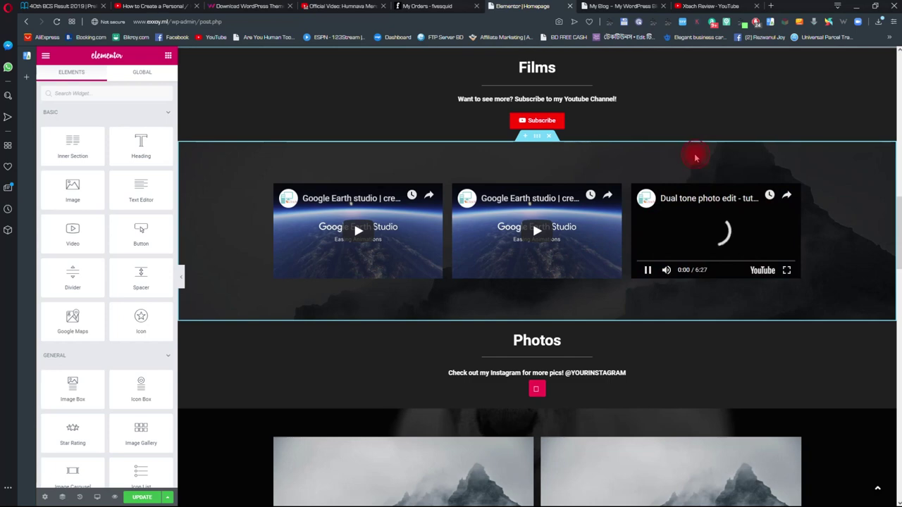
pyautogui.click(648, 271)
pyautogui.scroll(1, 659, 317)
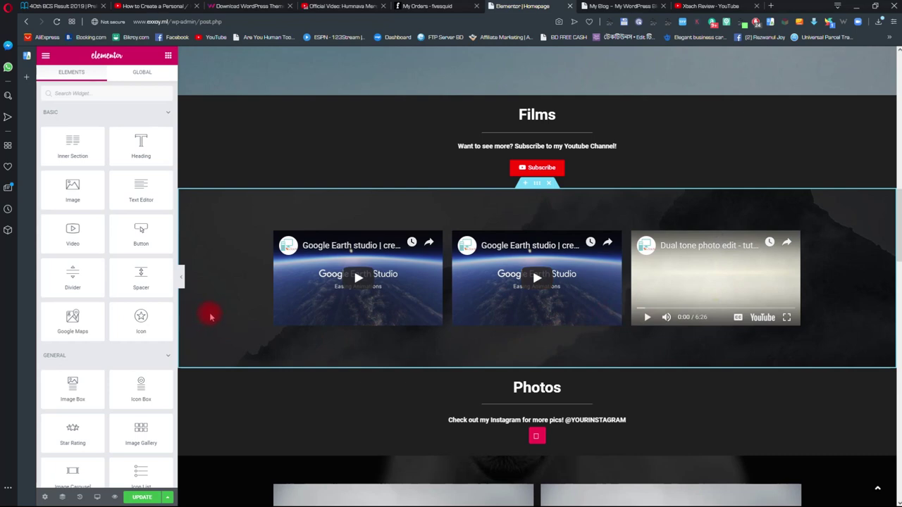
pyautogui.scroll(4, 215, 301)
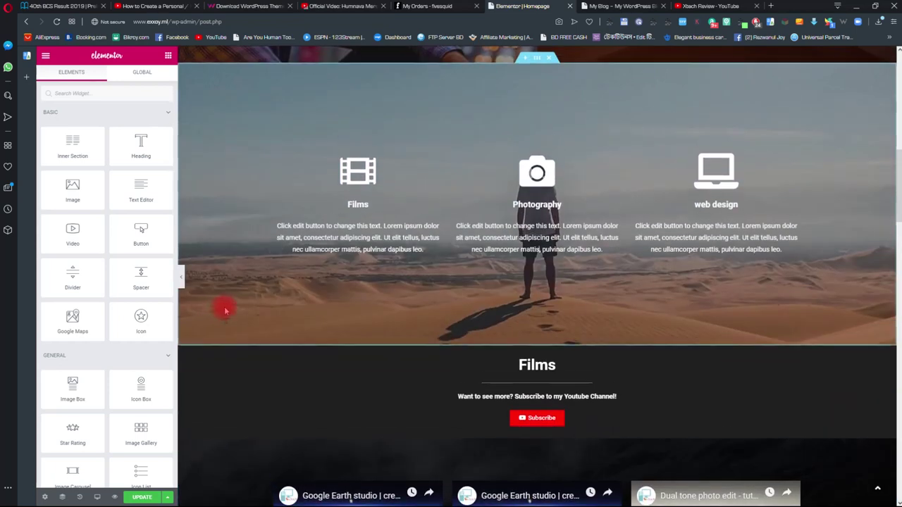
pyautogui.scroll(-7, 219, 303)
pyautogui.scroll(2, 232, 211)
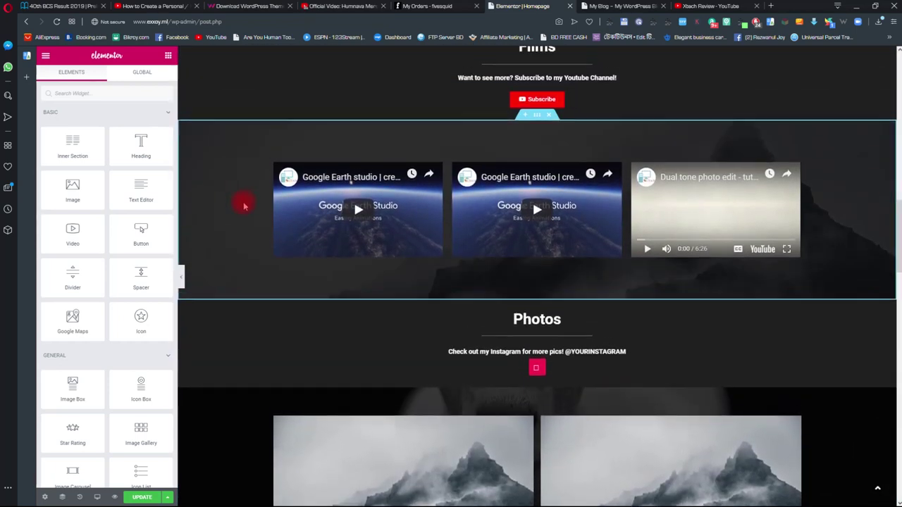
pyautogui.scroll(3, 242, 200)
# - Delete the mountain image in Style > Background and upload Desert.jpg as the new background
pyautogui.click(537, 262)
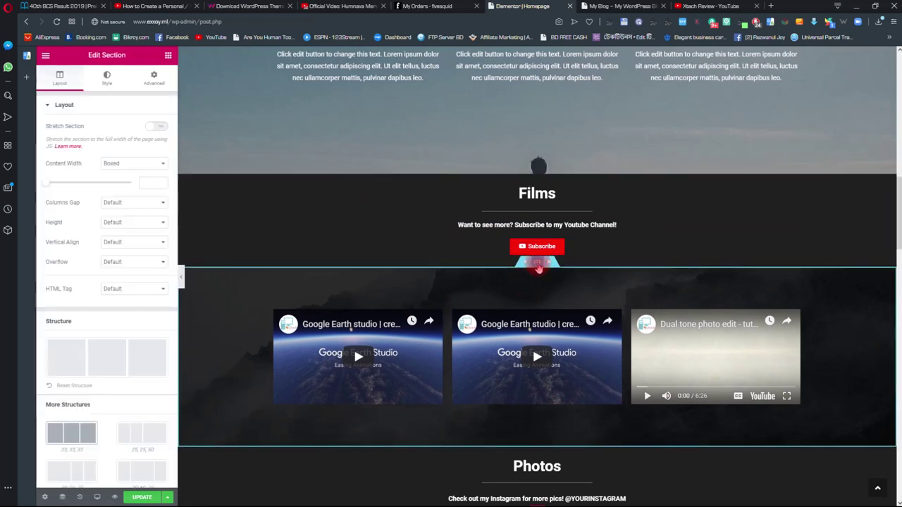
pyautogui.click(110, 77)
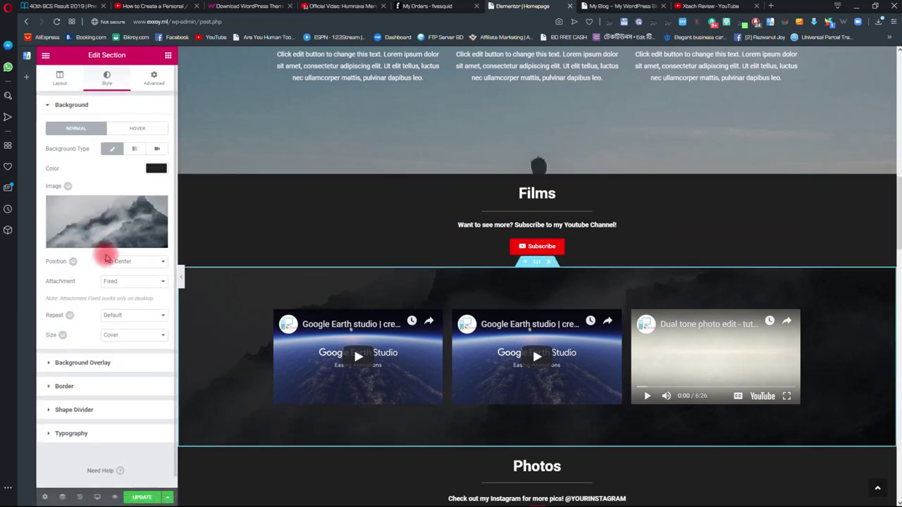
pyautogui.click(159, 208)
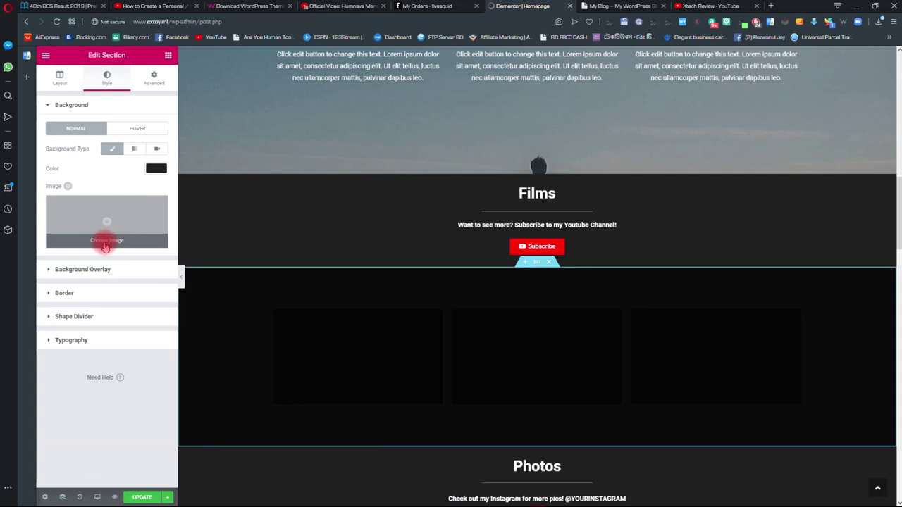
pyautogui.click(106, 241)
pyautogui.click(403, 280)
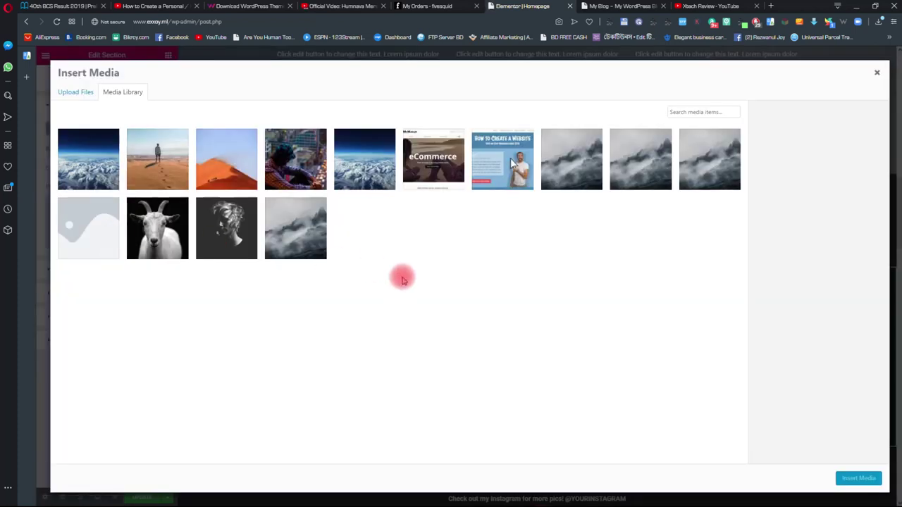
pyautogui.click(78, 92)
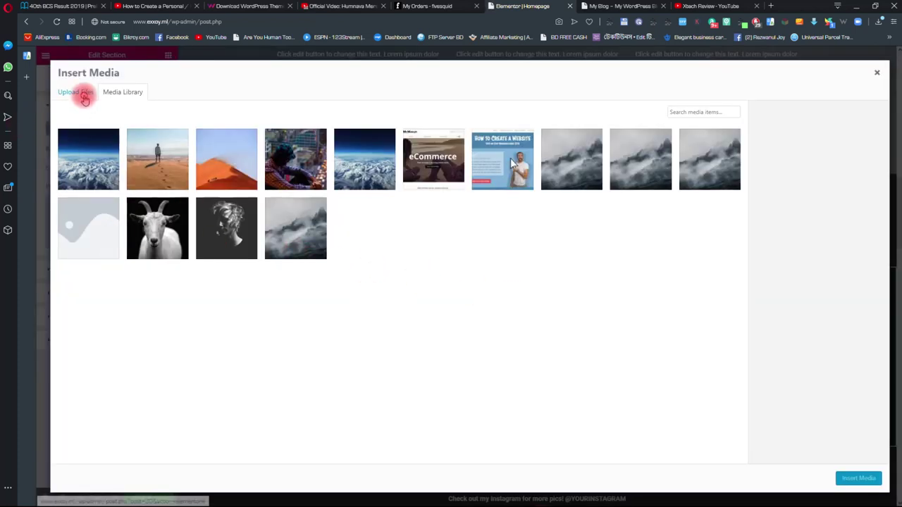
pyautogui.click(502, 254)
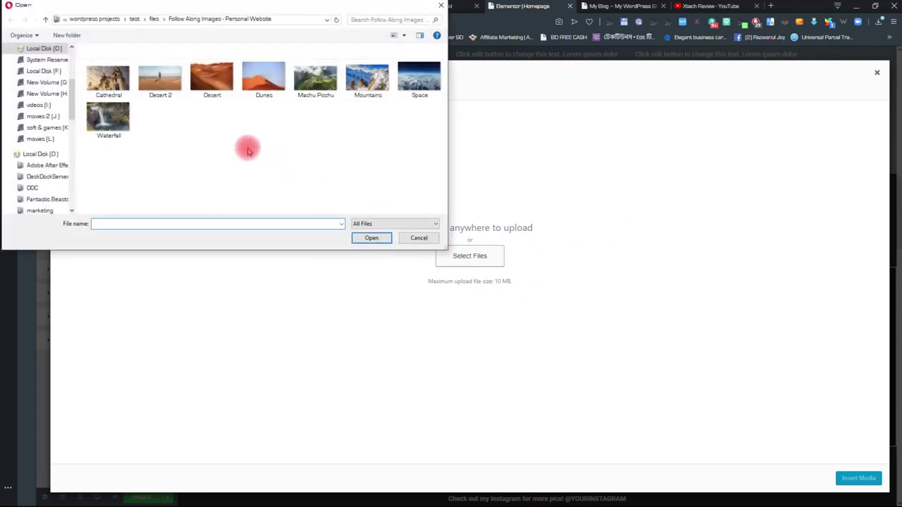
pyautogui.click(211, 77)
pyautogui.click(370, 240)
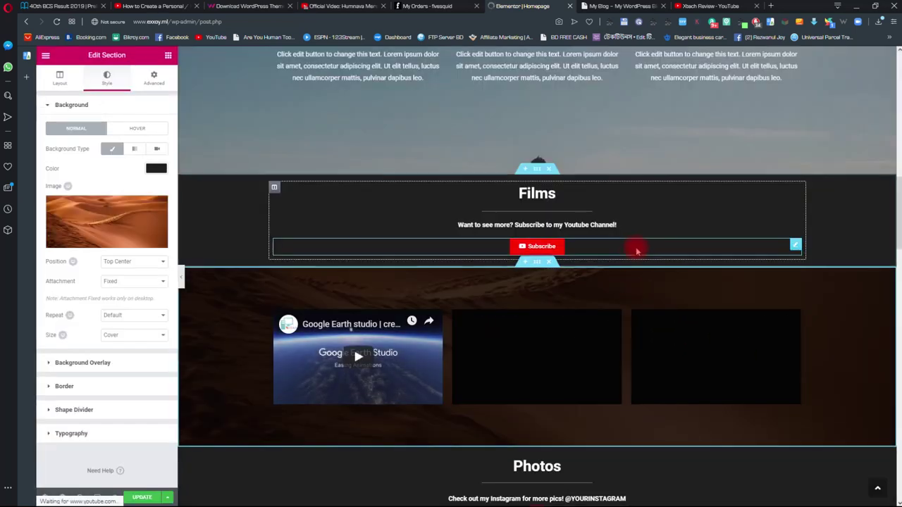
pyautogui.scroll(-3, 644, 219)
pyautogui.scroll(2, 621, 212)
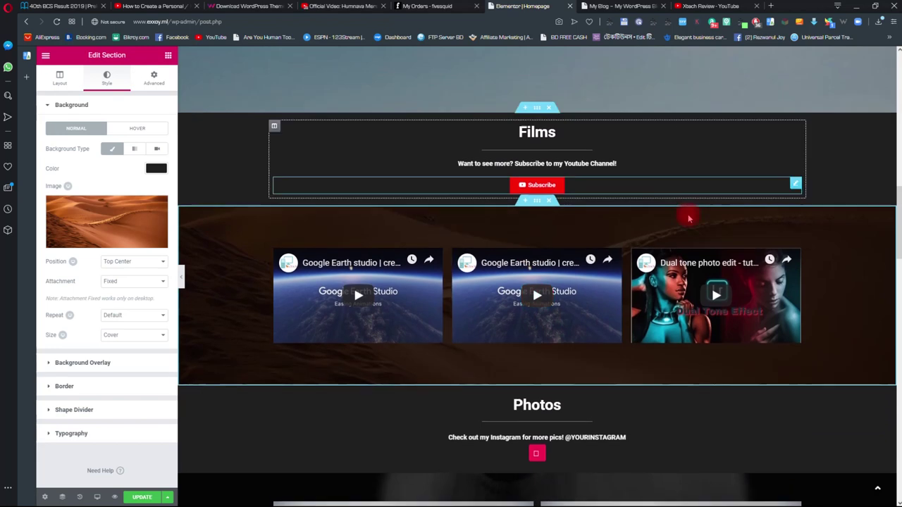
pyautogui.scroll(-1, 579, 201)
pyautogui.scroll(-5, 578, 200)
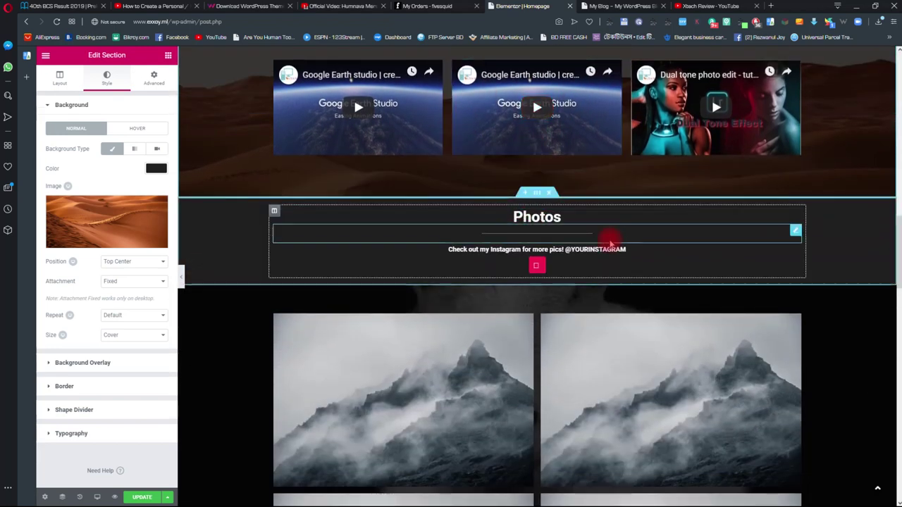
pyautogui.click(575, 248)
pyautogui.click(642, 247)
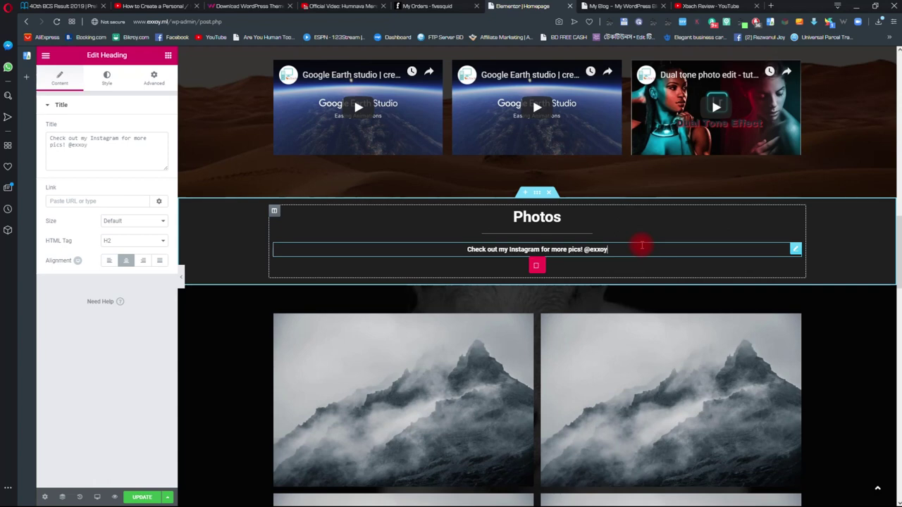
pyautogui.click(538, 265)
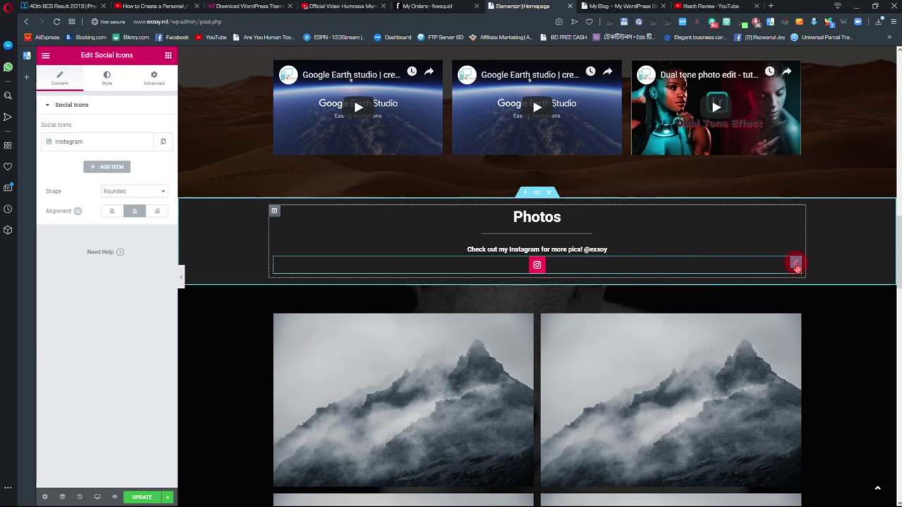
pyautogui.click(91, 141)
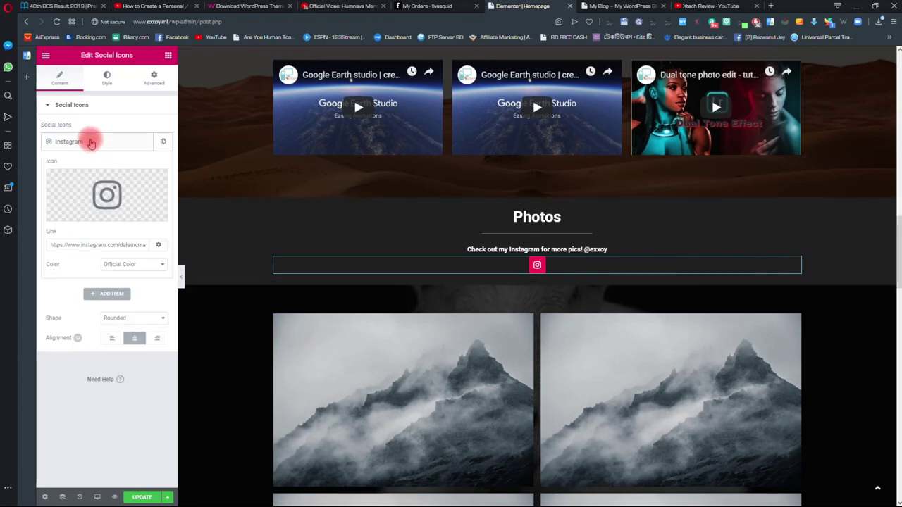
pyautogui.click(90, 141)
pyautogui.click(534, 267)
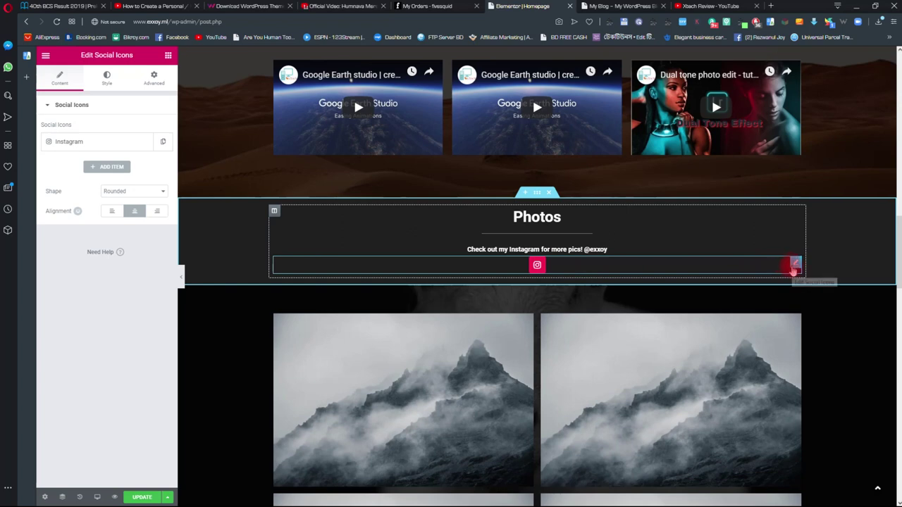
pyautogui.click(84, 208)
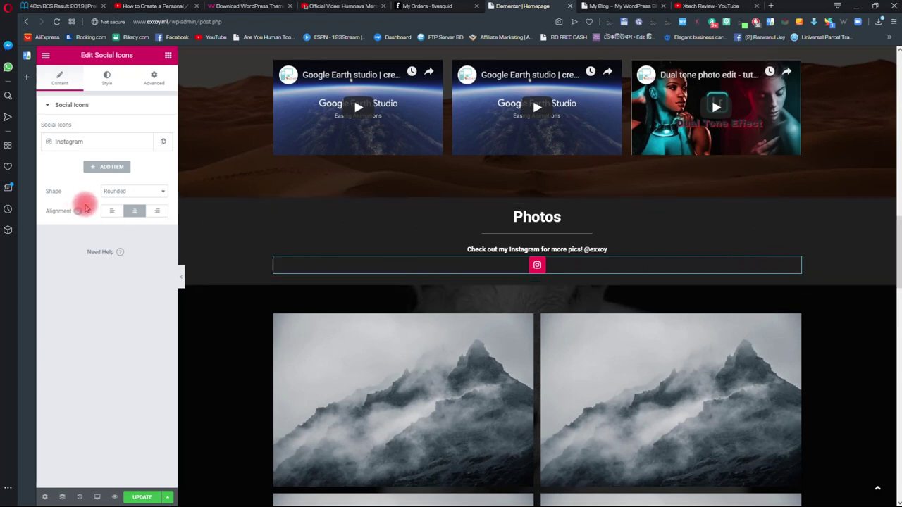
pyautogui.click(97, 138)
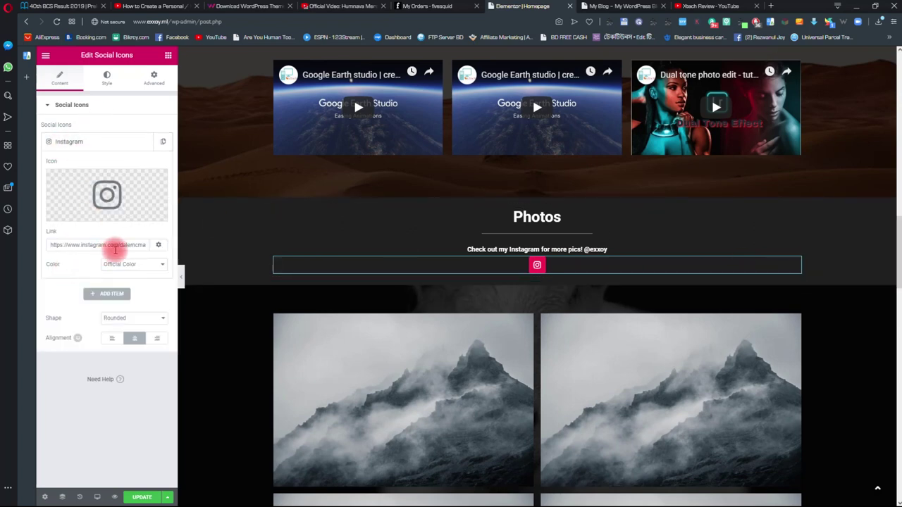
pyautogui.moveTo(119, 247); pyautogui.dragTo(155, 250)
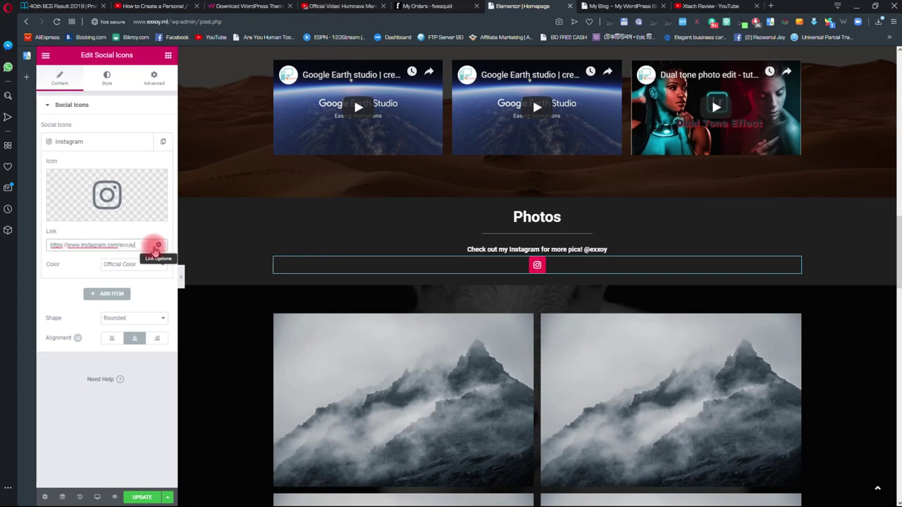
pyautogui.click(265, 233)
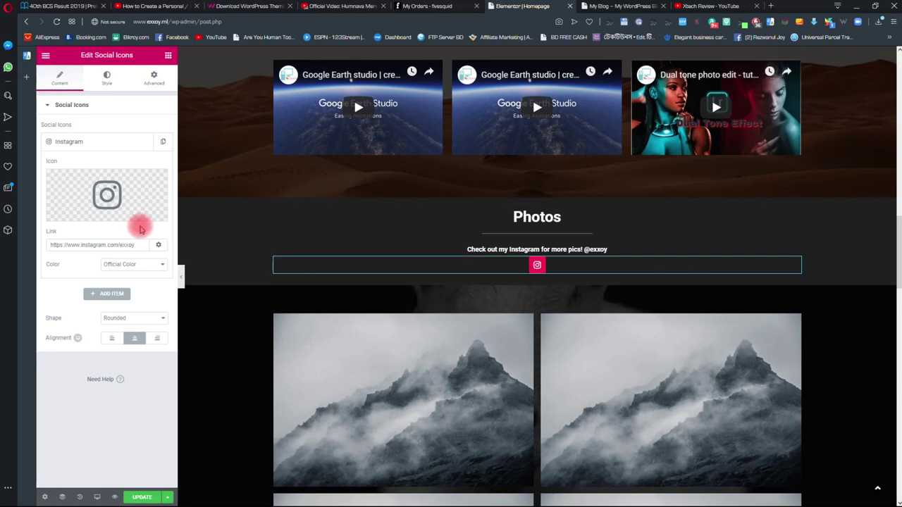
pyautogui.scroll(-1, 223, 281)
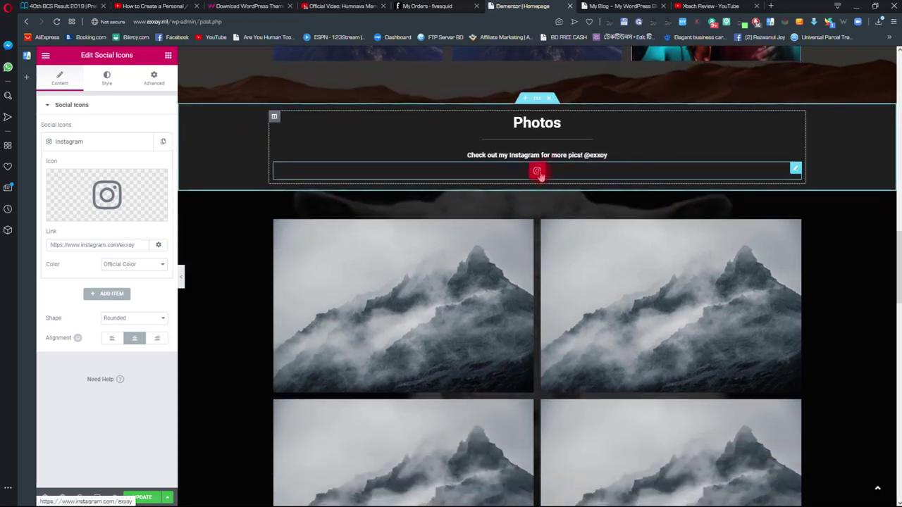
# - Delete the gallery section's goat background image and insert the Space image from the media library
pyautogui.scroll(-1, 211, 212)
pyautogui.rightClick(218, 223)
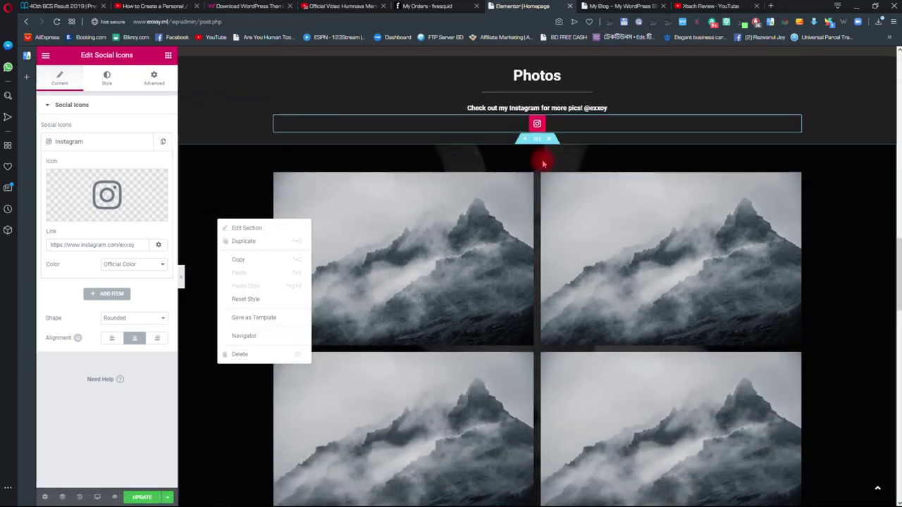
pyautogui.click(537, 141)
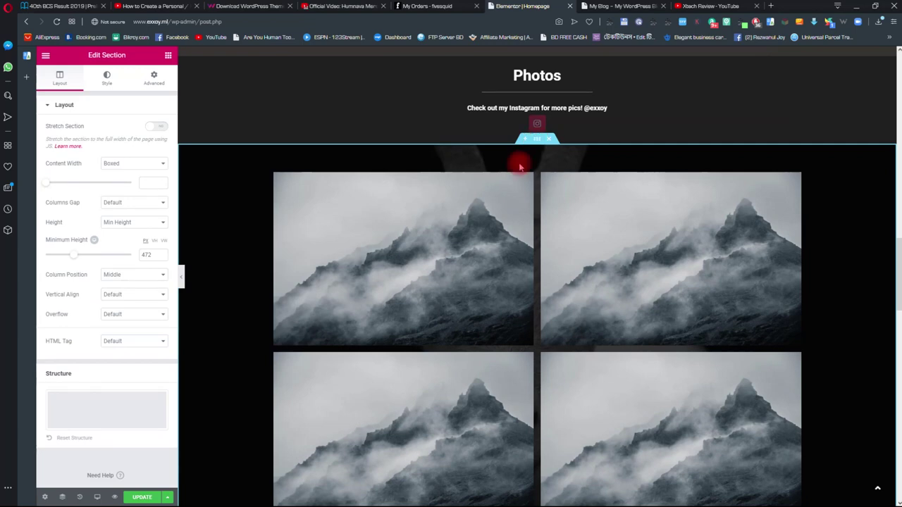
pyautogui.click(106, 78)
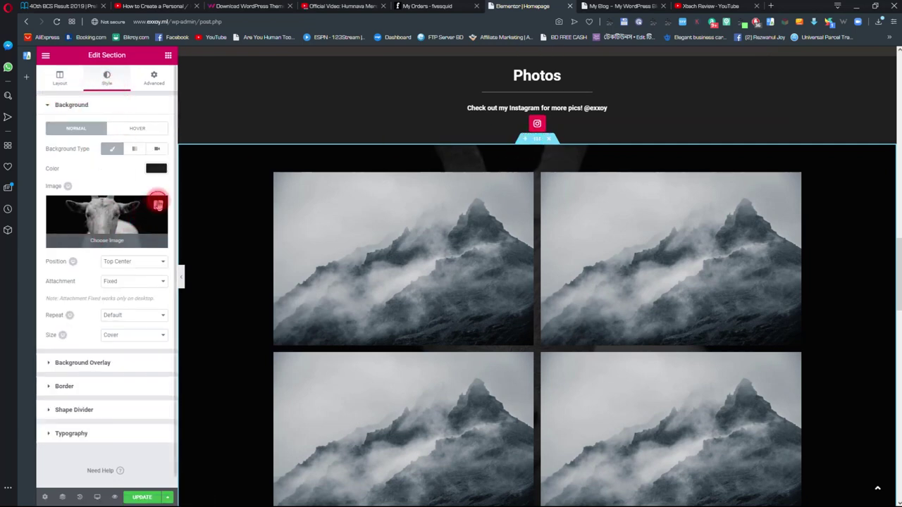
pyautogui.click(158, 205)
pyautogui.click(100, 241)
pyautogui.click(436, 164)
pyautogui.click(858, 478)
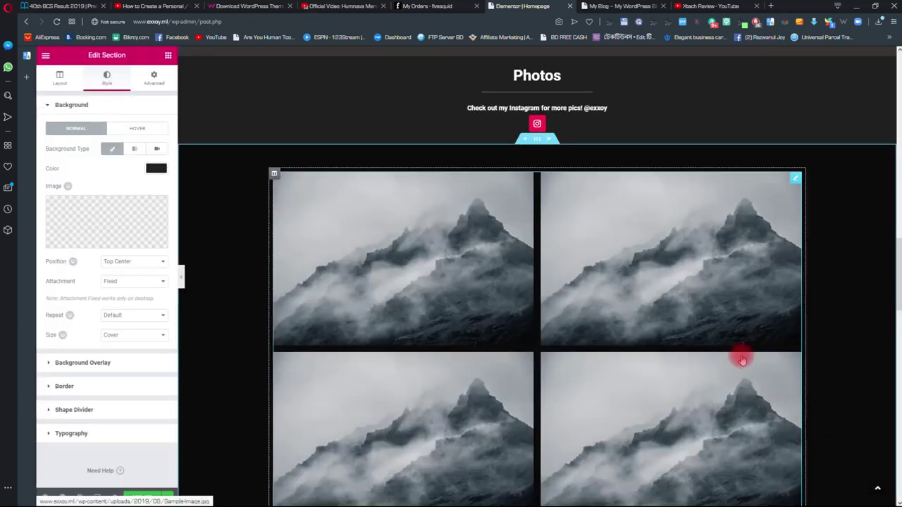
pyautogui.scroll(-1, 459, 238)
pyautogui.scroll(4, 493, 260)
pyautogui.scroll(-1, 520, 280)
pyautogui.click(306, 275)
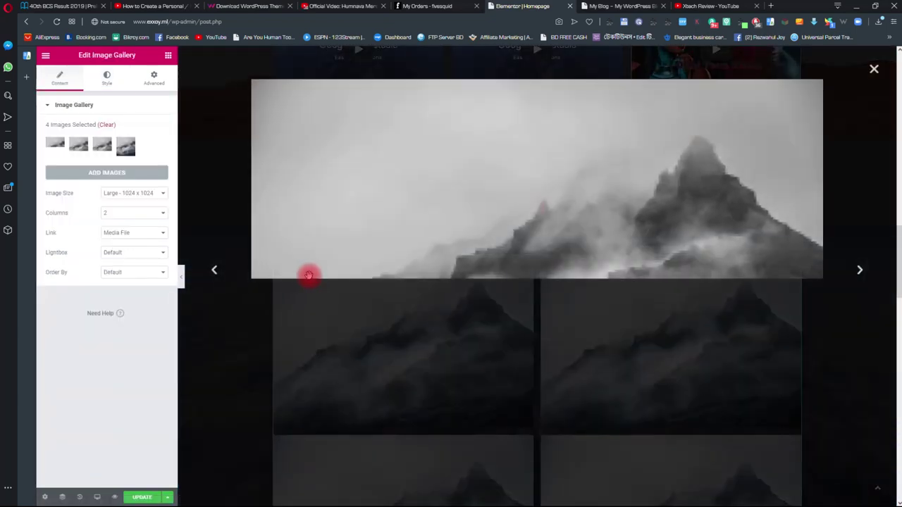
# - Clear all existing images from the Photos image gallery
pyautogui.click(873, 76)
pyautogui.scroll(-3, 633, 232)
pyautogui.scroll(2, 665, 202)
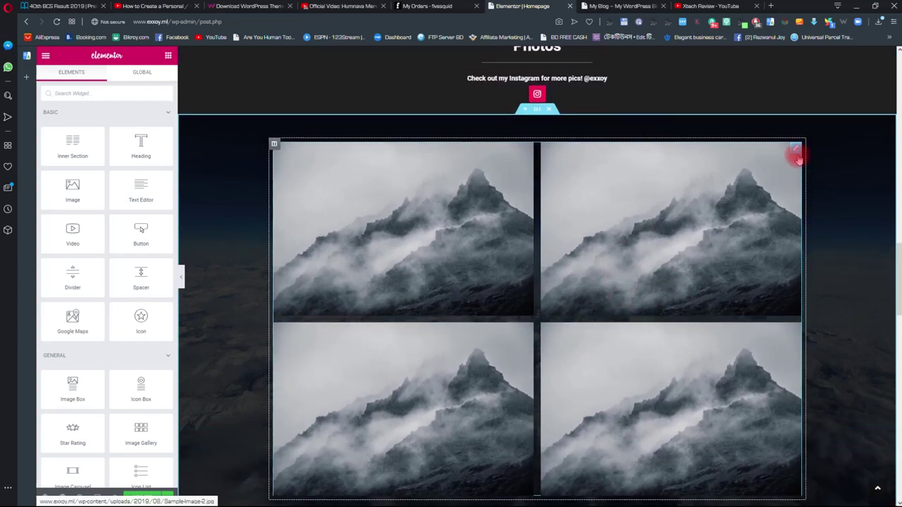
pyautogui.click(796, 151)
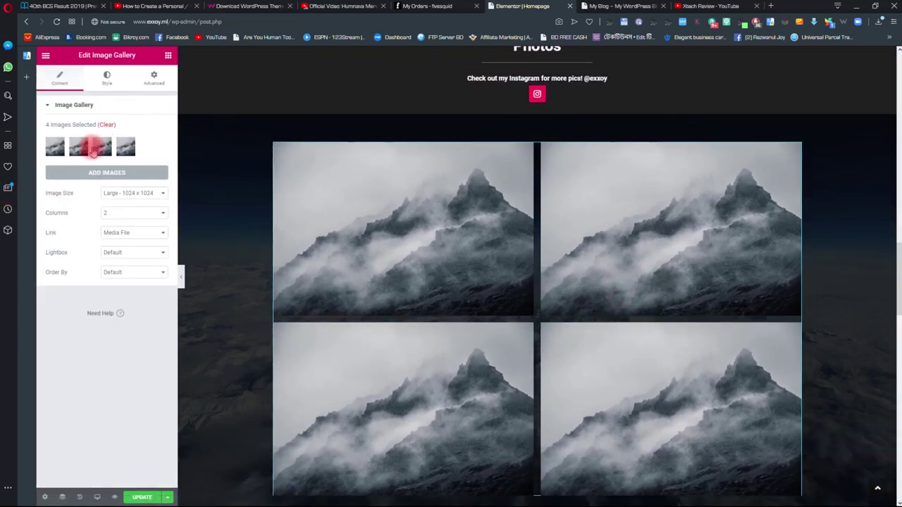
pyautogui.click(104, 125)
pyautogui.click(499, 303)
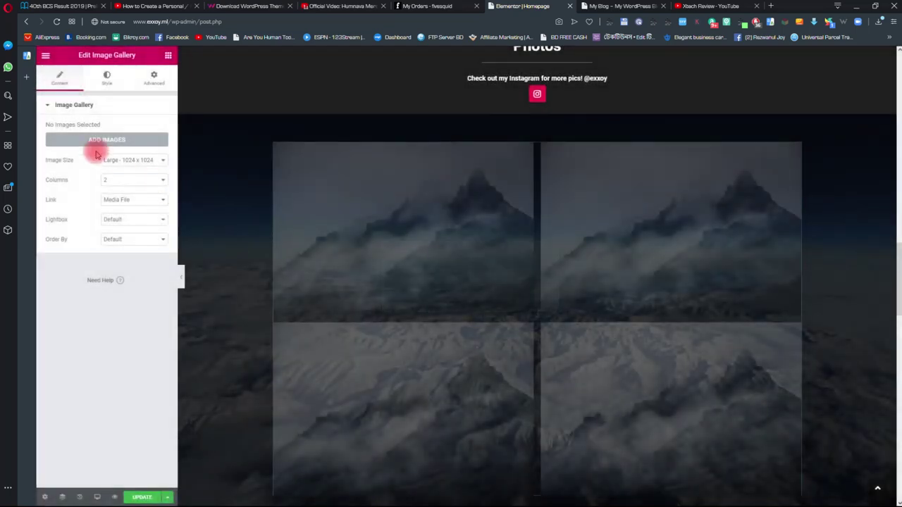
# - Select Mountains, Machu Picchu, Waterfall and Cathedral photos to upload into the gallery
pyautogui.click(99, 141)
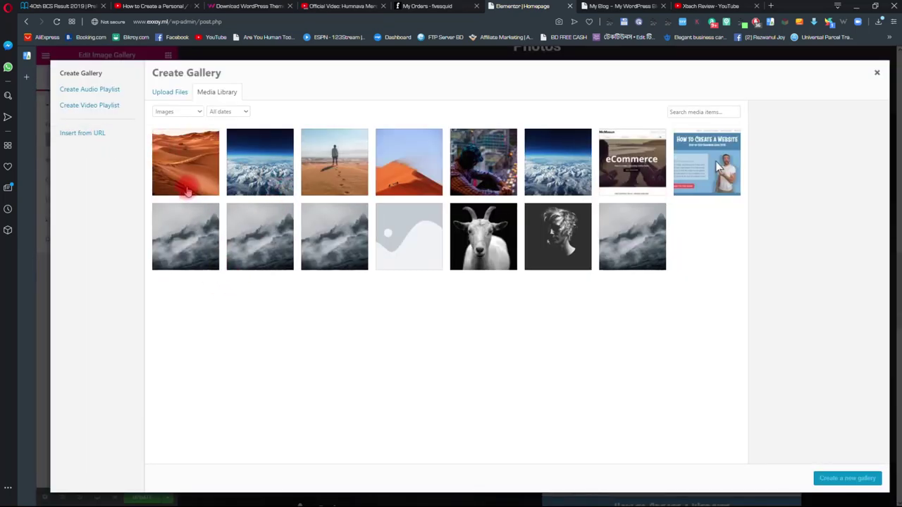
pyautogui.click(170, 92)
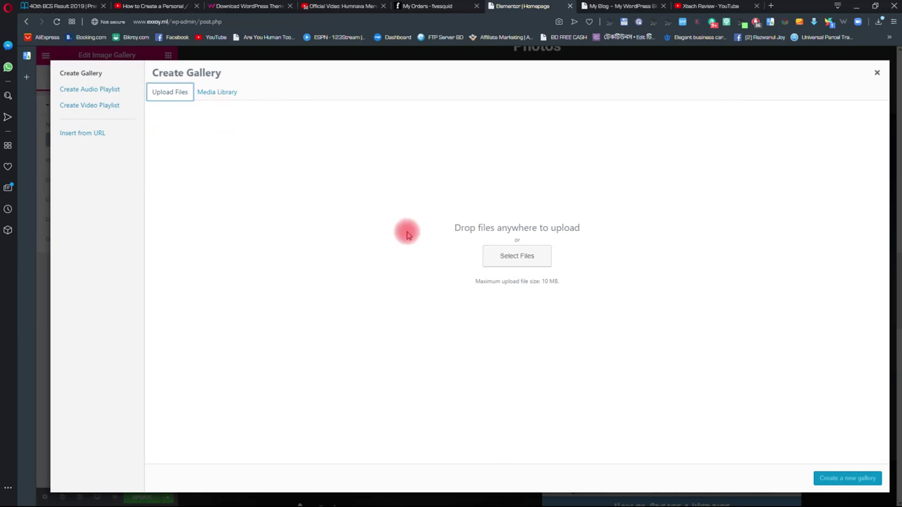
pyautogui.click(523, 258)
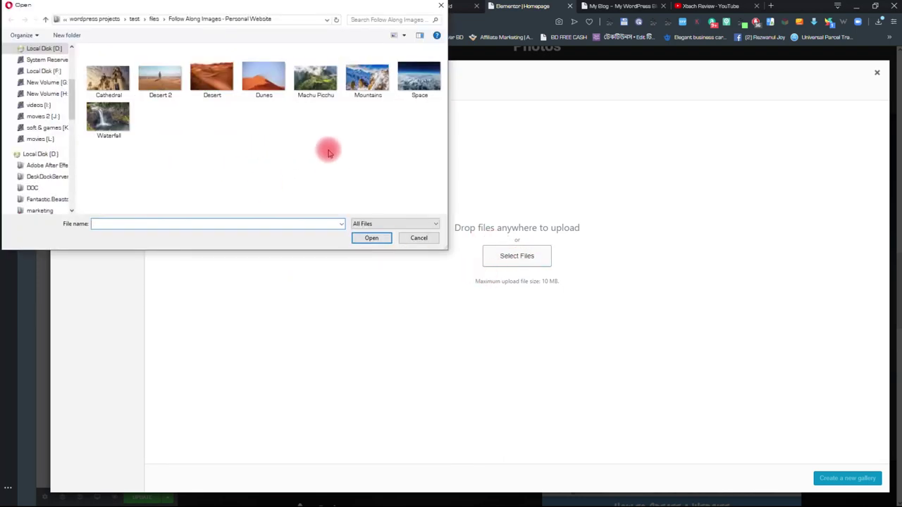
pyautogui.click(364, 83)
pyautogui.keyDown('ctrl'); pyautogui.click(315, 83); pyautogui.keyUp('ctrl')
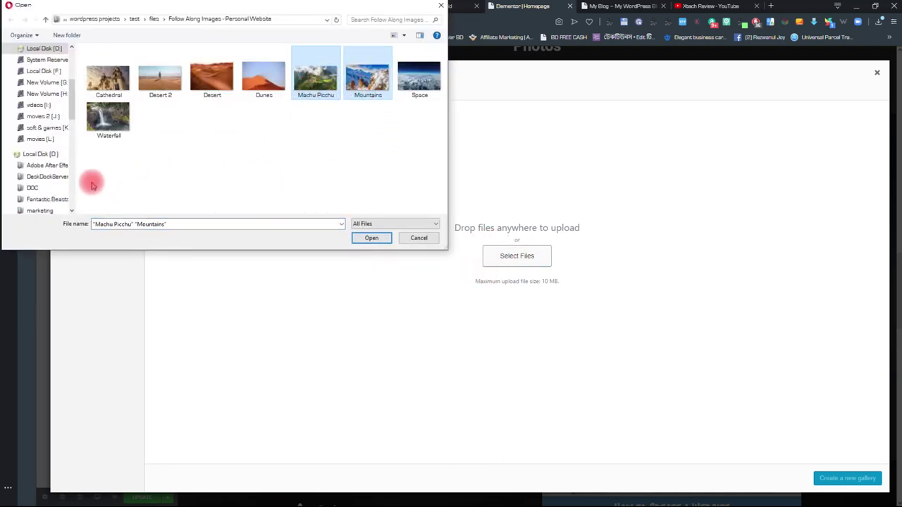
pyautogui.keyDown('ctrl'); pyautogui.click(108, 118); pyautogui.keyUp('ctrl')
pyautogui.keyDown('ctrl'); pyautogui.click(108, 79); pyautogui.keyUp('ctrl')
pyautogui.click(371, 237)
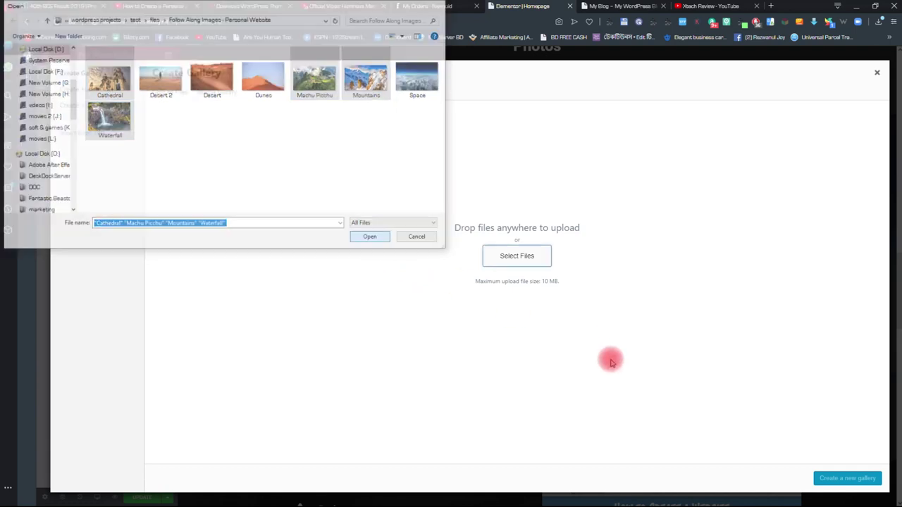
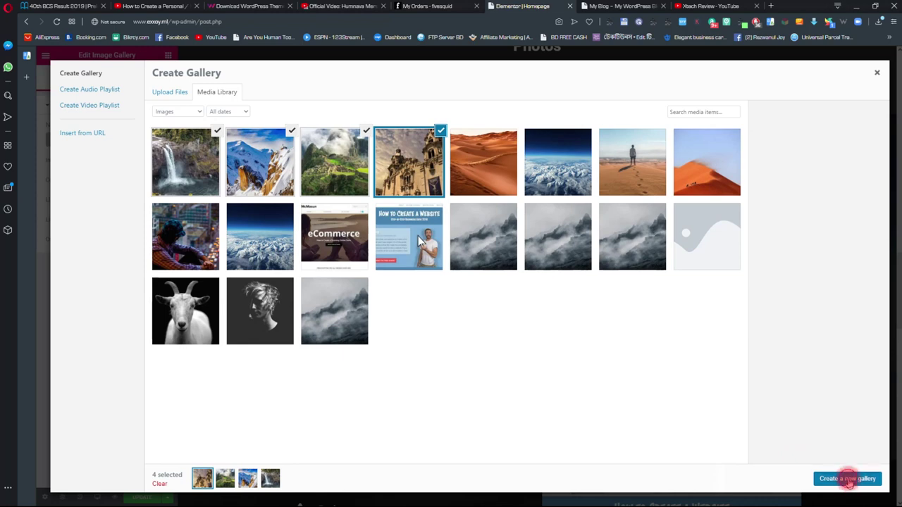
# - Insert the four chosen landscape images into the Photos section as a new gallery
pyautogui.click(846, 479)
pyautogui.click(860, 479)
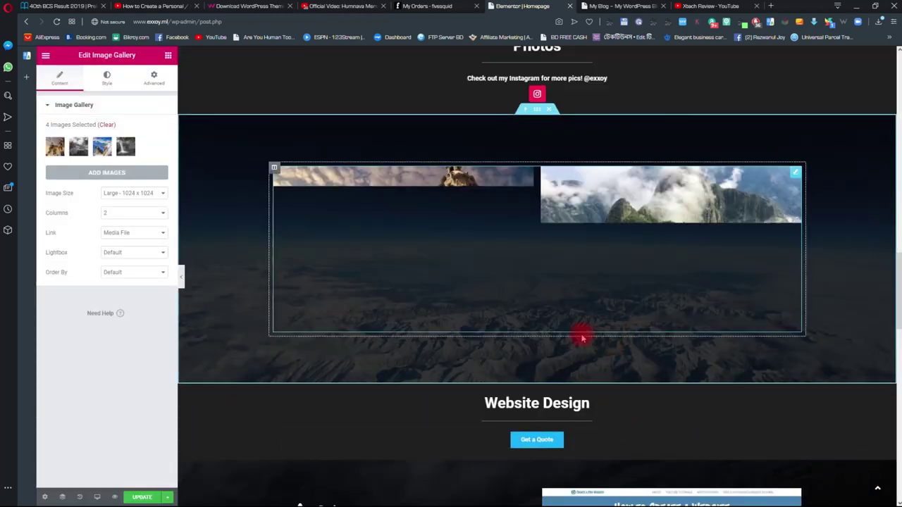
pyautogui.scroll(-1, 522, 262)
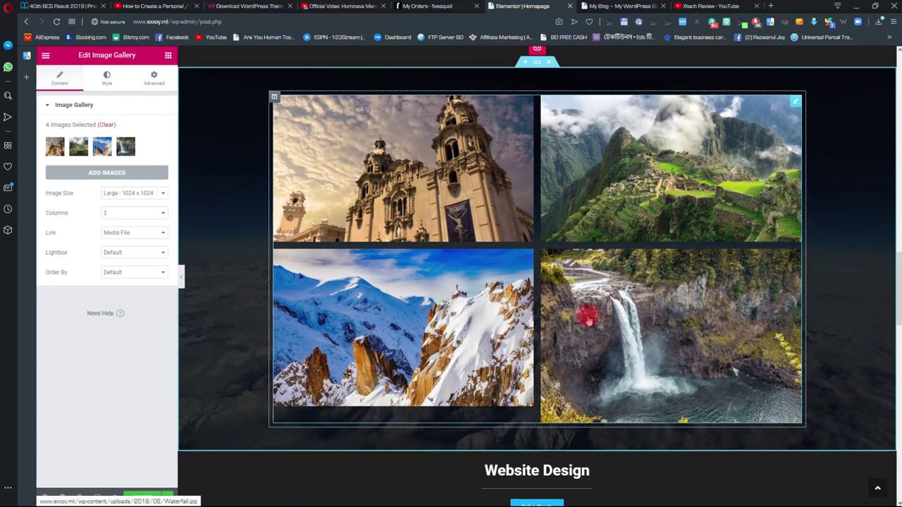
# - Preview the waterfall image enlarged, then reopen the gallery's images for editing
pyautogui.click(670, 340)
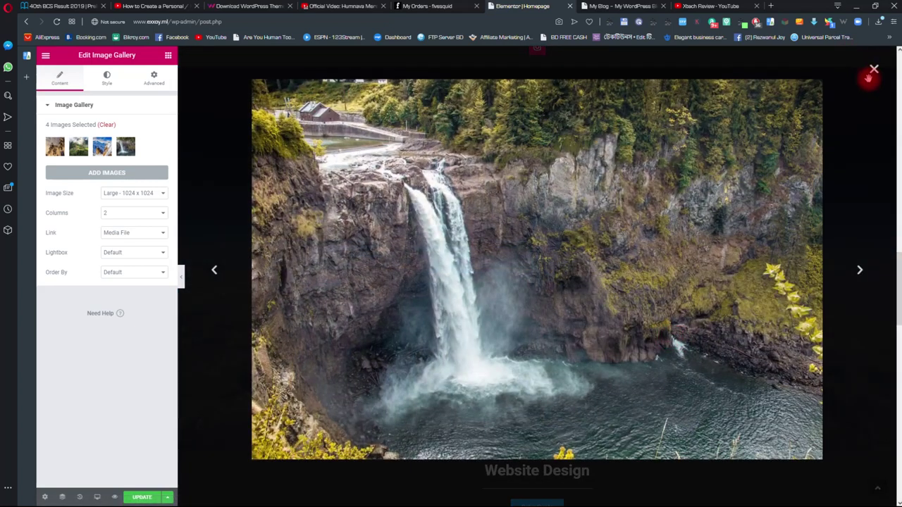
pyautogui.click(872, 71)
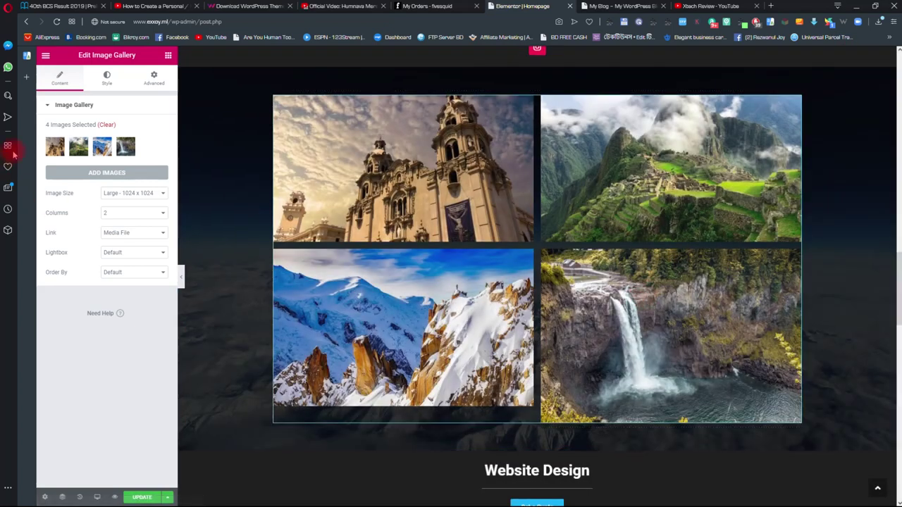
pyautogui.click(134, 147)
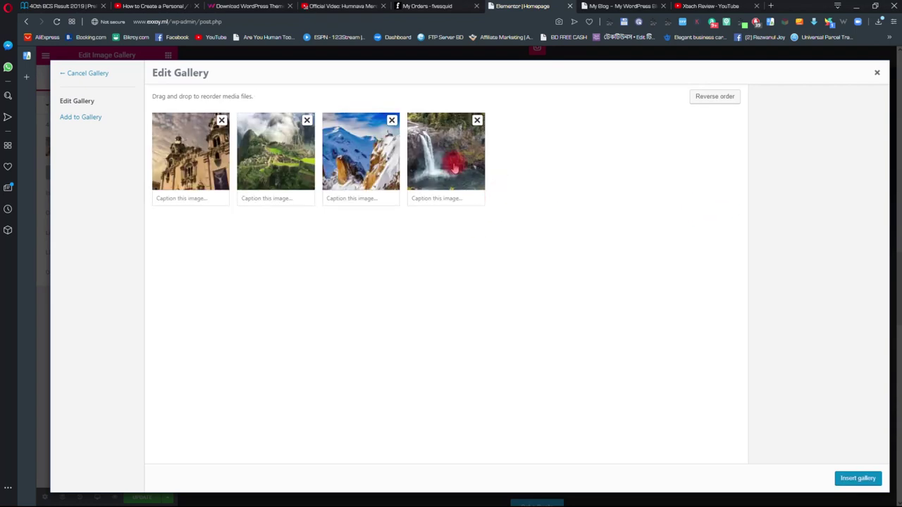
# - Crop the waterfall photo to a 1920:1080 area of 2048 × 1152, save it and reinsert the gallery
pyautogui.click(454, 168)
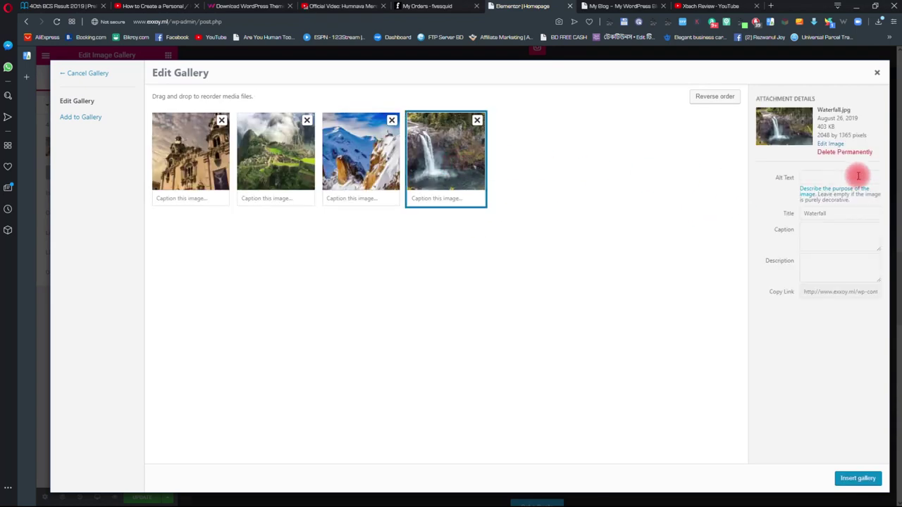
pyautogui.click(829, 145)
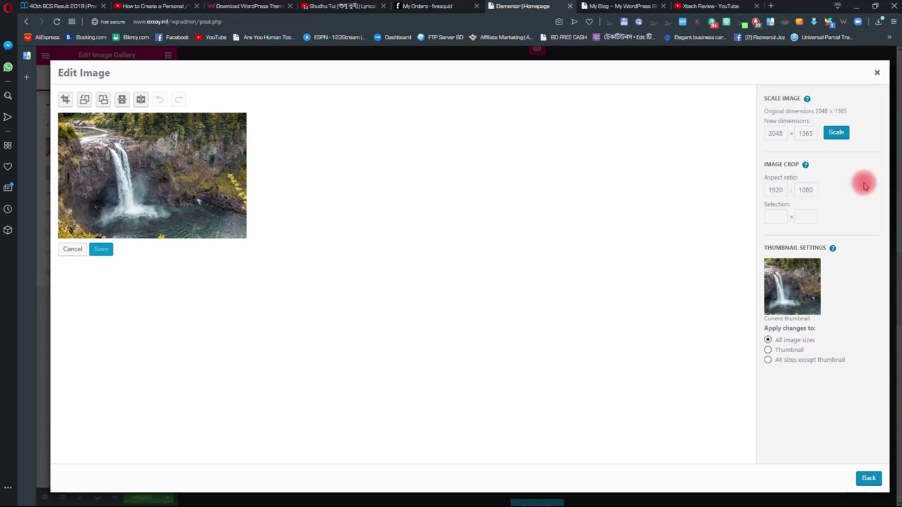
pyautogui.click(64, 100)
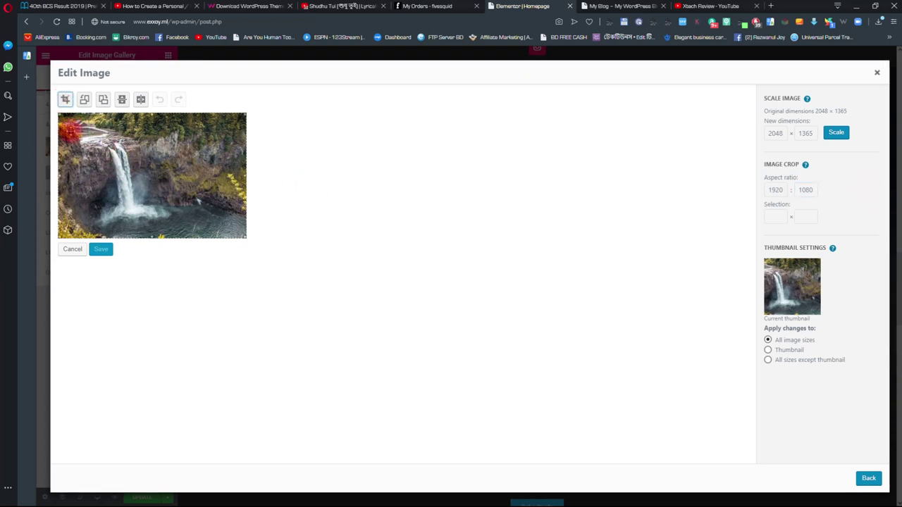
pyautogui.click(63, 123)
pyautogui.moveTo(91, 159); pyautogui.dragTo(91, 151)
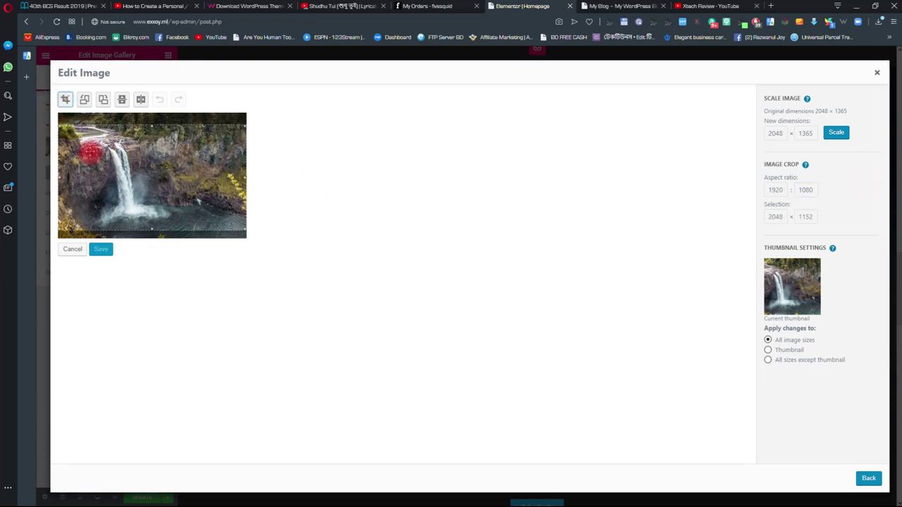
pyautogui.click(64, 100)
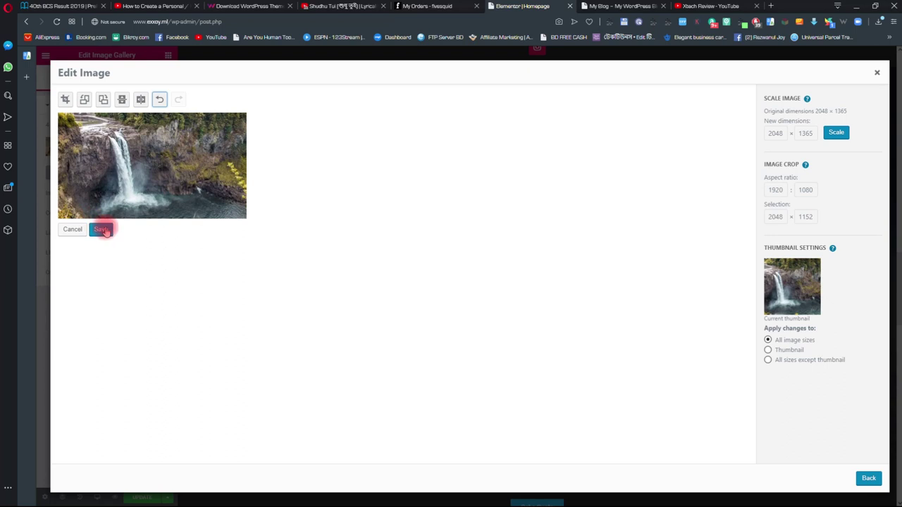
pyautogui.click(102, 230)
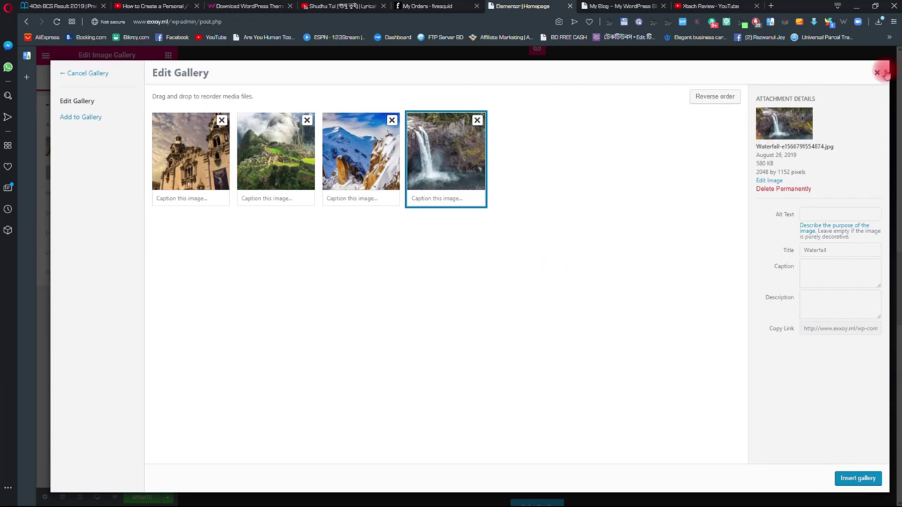
pyautogui.click(857, 478)
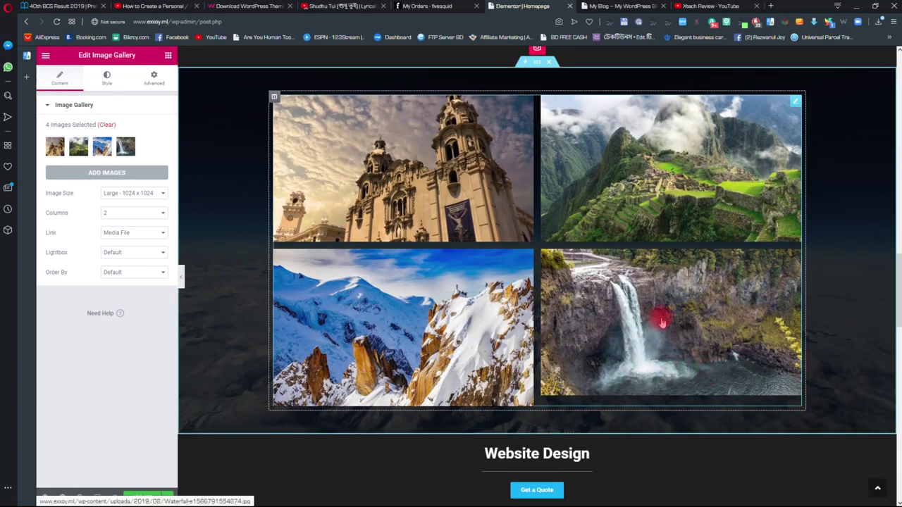
pyautogui.scroll(2, 576, 237)
pyautogui.scroll(-2, 423, 265)
# - Preview the snowy-mountain image, then reopen the gallery's images for editing
pyautogui.click(402, 322)
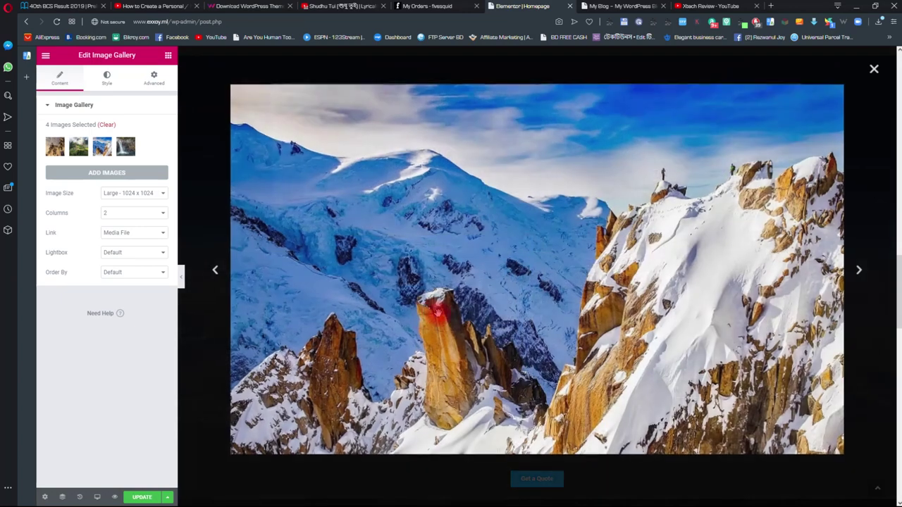
pyautogui.click(874, 71)
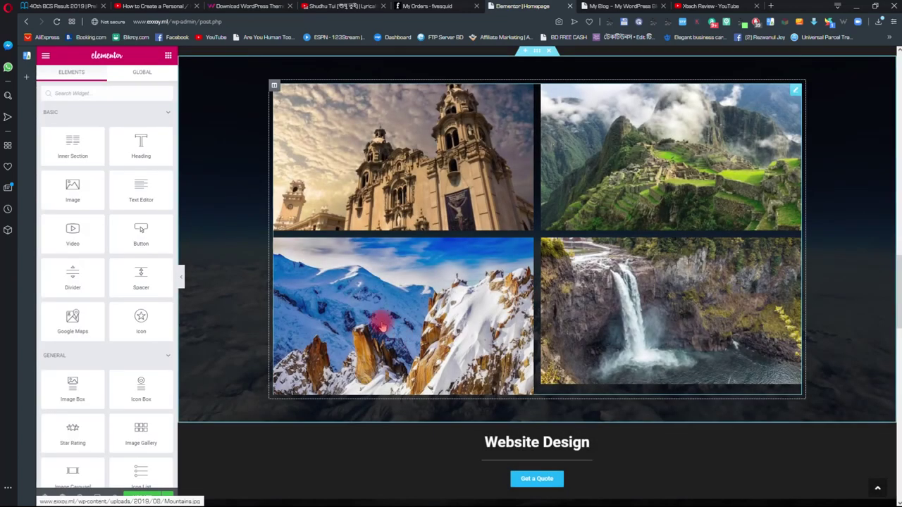
pyautogui.click(795, 90)
pyautogui.click(100, 148)
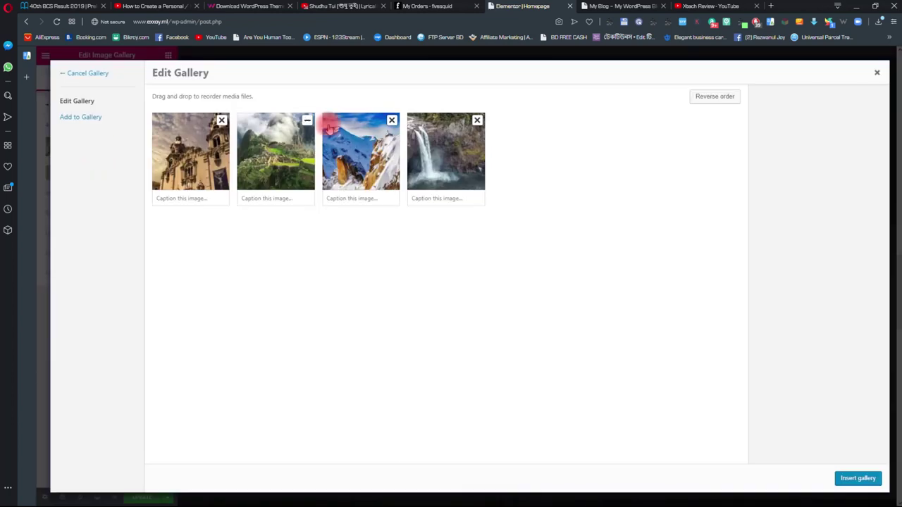
# - Crop the snowy-mountain photo to 1920 × 1080, save it and update the gallery
pyautogui.click(358, 148)
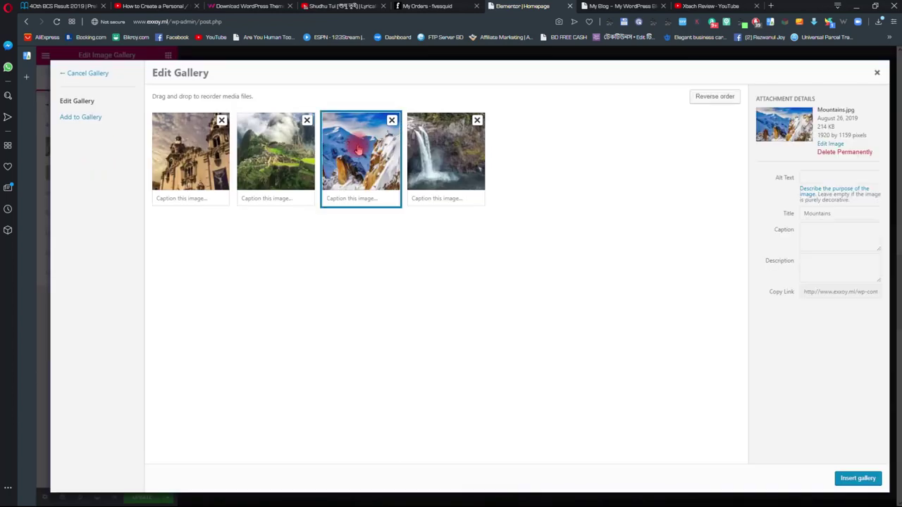
pyautogui.click(830, 144)
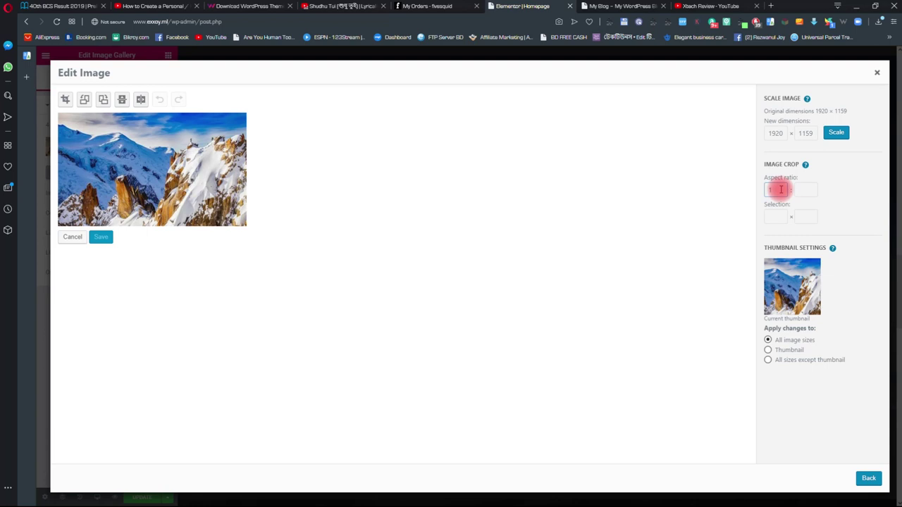
pyautogui.click(803, 190)
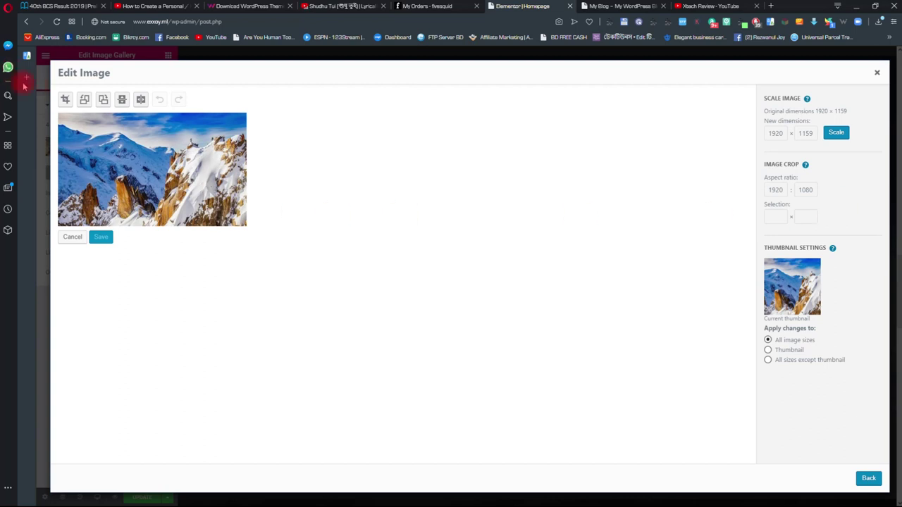
pyautogui.click(64, 99)
pyautogui.click(61, 120)
pyautogui.moveTo(61, 120); pyautogui.dragTo(90, 145)
pyautogui.click(65, 100)
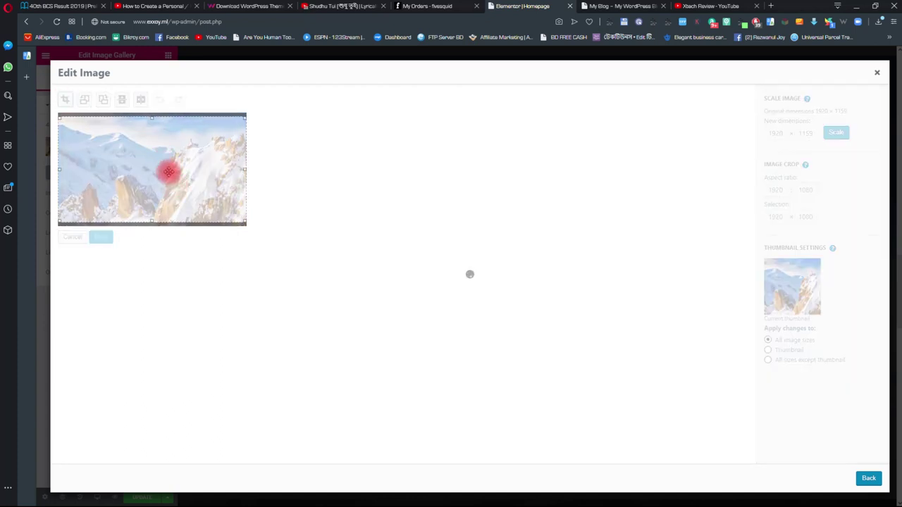
pyautogui.click(105, 235)
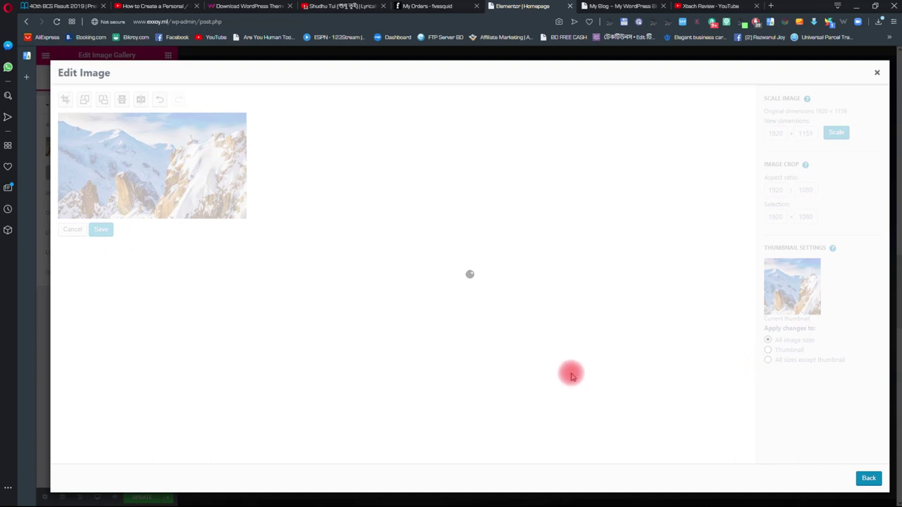
pyautogui.click(857, 485)
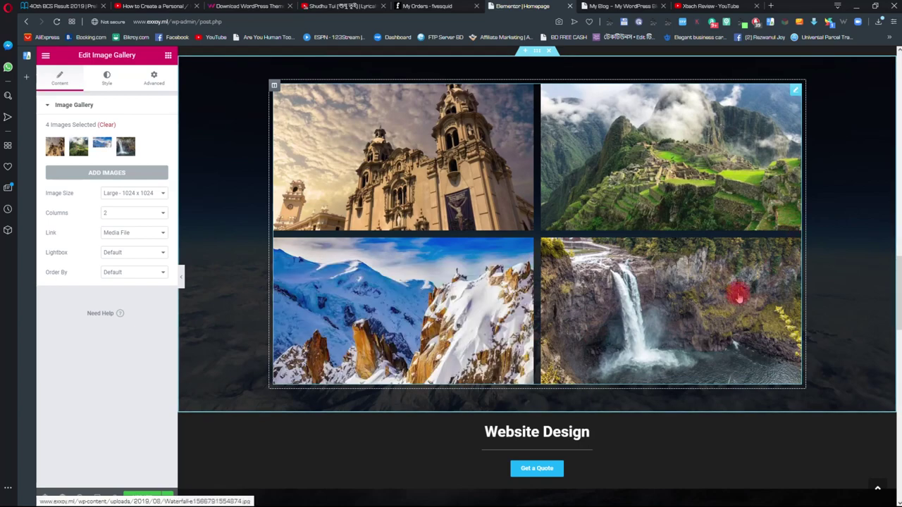
pyautogui.scroll(3, 578, 298)
pyautogui.scroll(-3, 584, 263)
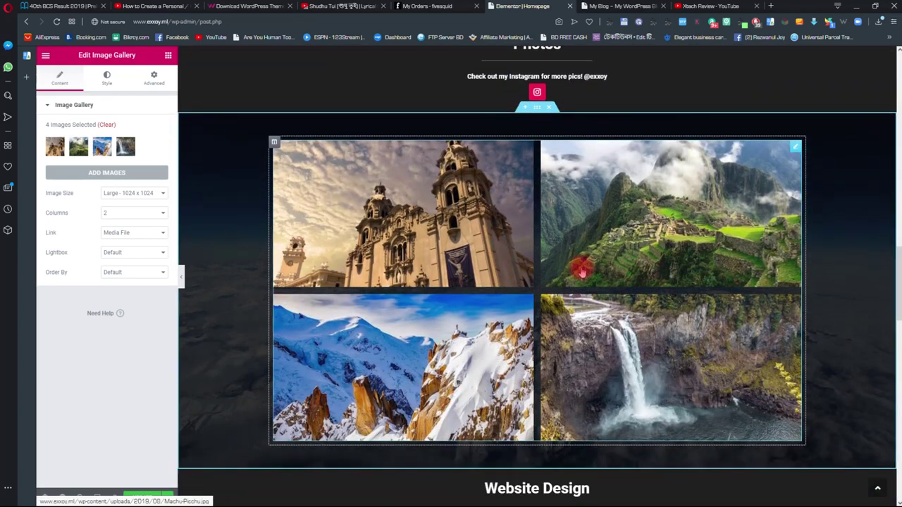
pyautogui.scroll(8, 586, 262)
pyautogui.scroll(-8, 595, 244)
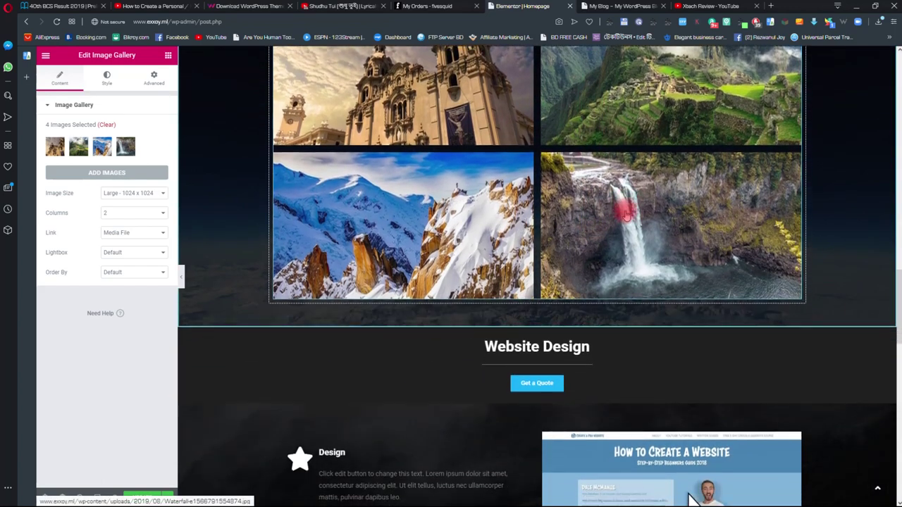
pyautogui.scroll(5, 625, 210)
pyautogui.scroll(-5, 580, 246)
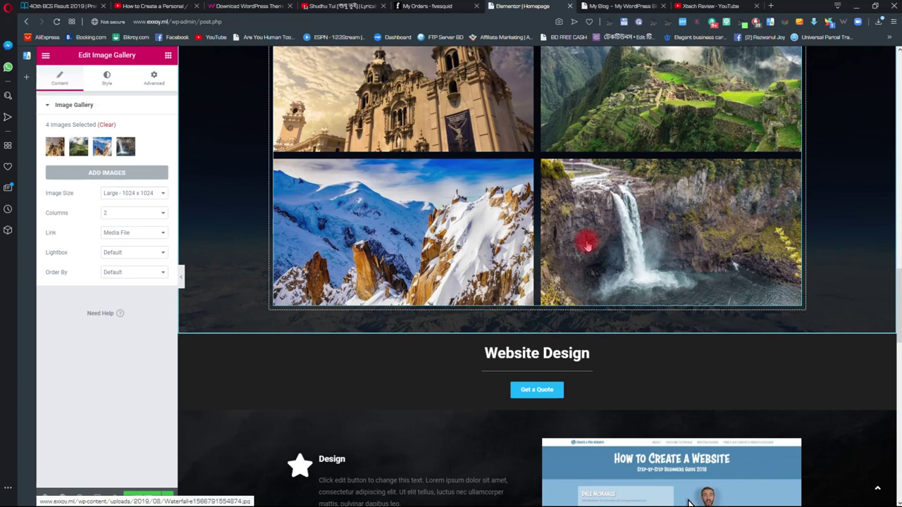
pyautogui.scroll(-2, 587, 245)
pyautogui.scroll(-1, 589, 245)
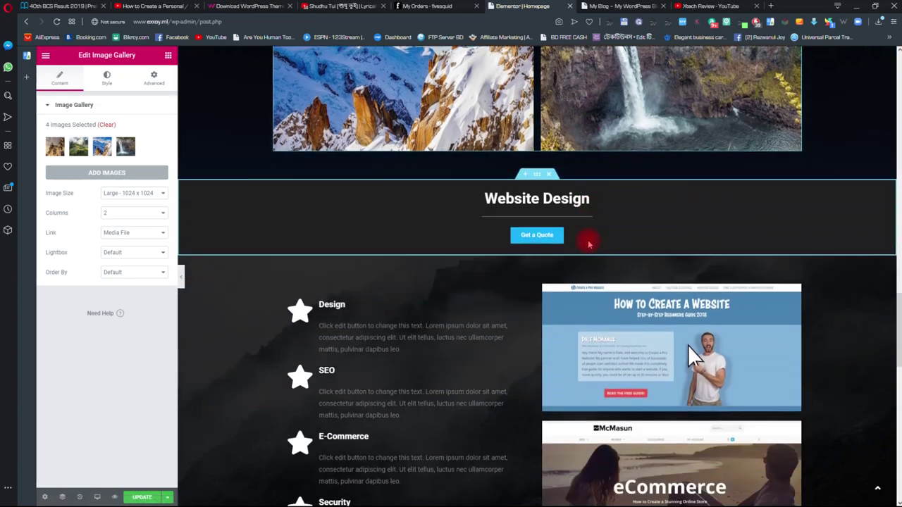
pyautogui.scroll(-10, 589, 244)
pyautogui.scroll(5, 368, 316)
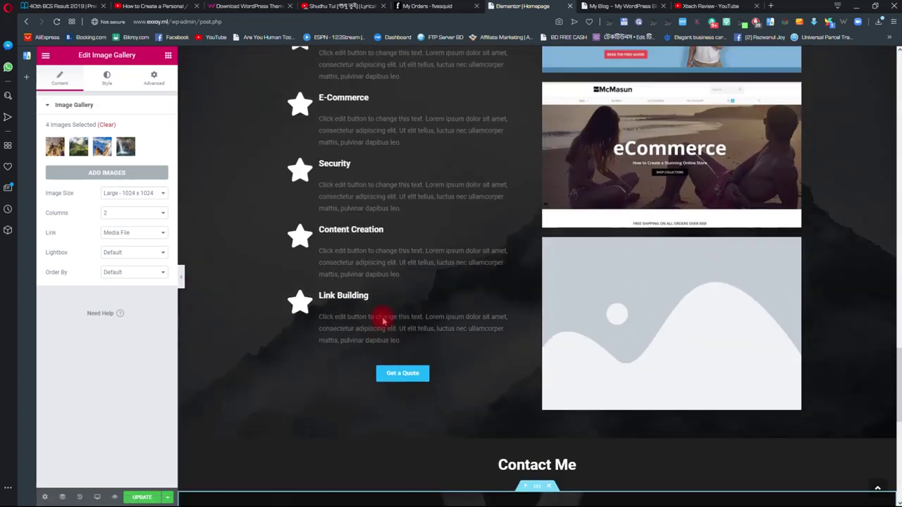
pyautogui.scroll(8, 383, 321)
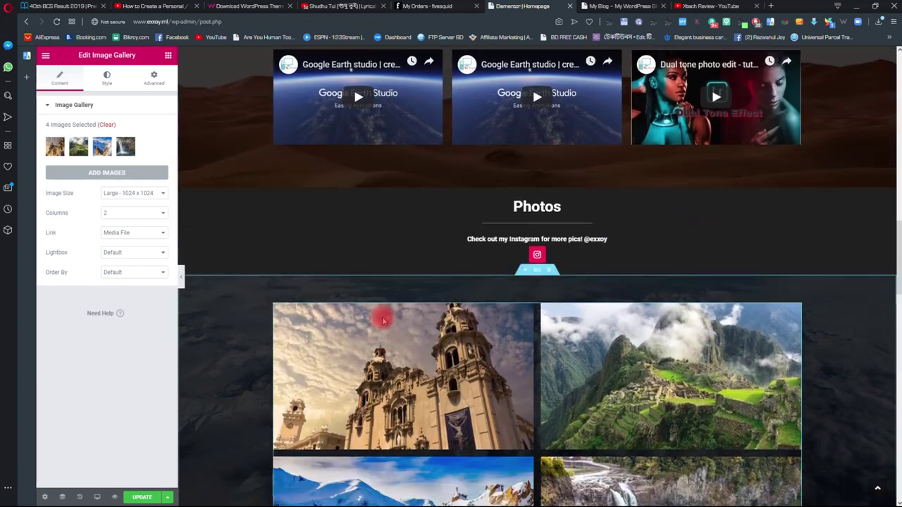
pyautogui.scroll(-5, 382, 321)
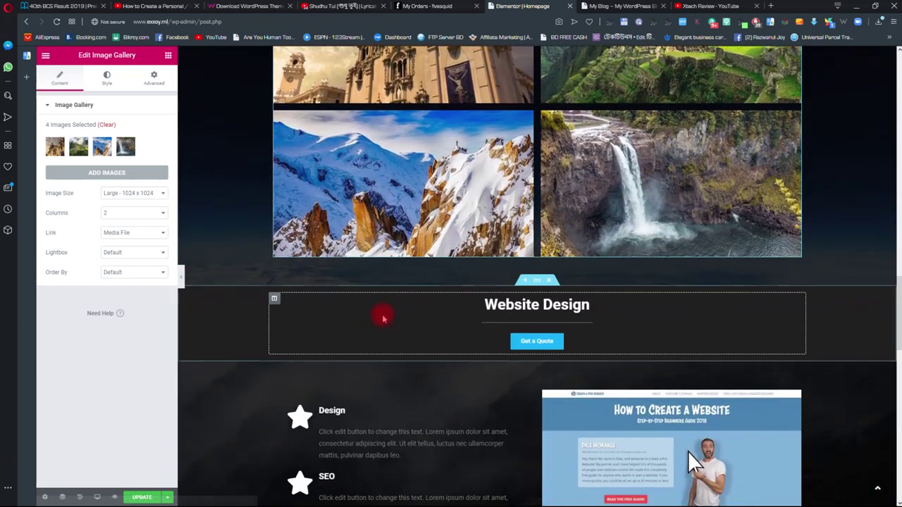
pyautogui.scroll(1, 382, 317)
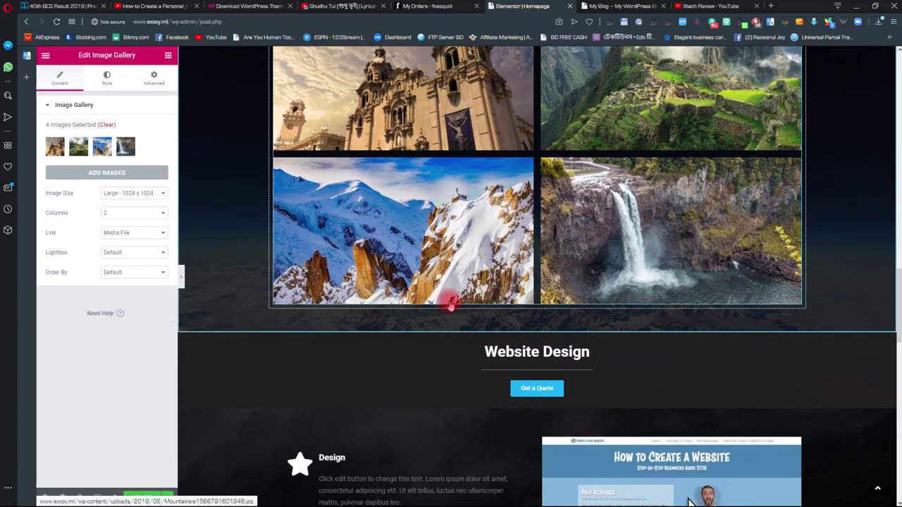
pyautogui.scroll(5, 681, 347)
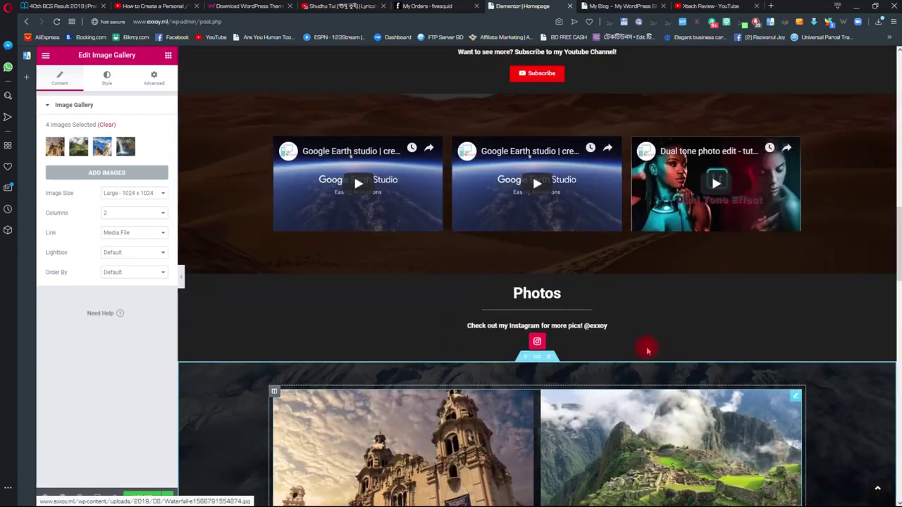
pyautogui.scroll(3, 655, 341)
pyautogui.scroll(-9, 640, 367)
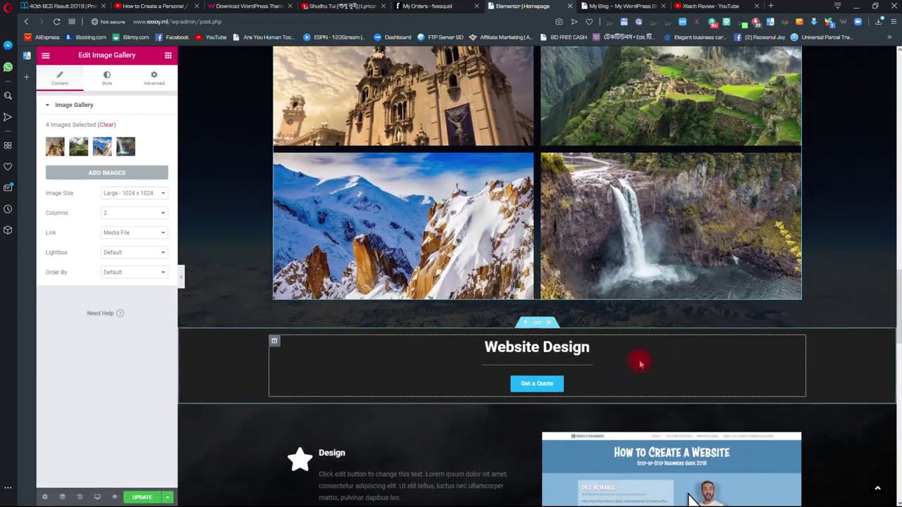
pyautogui.scroll(15, 640, 365)
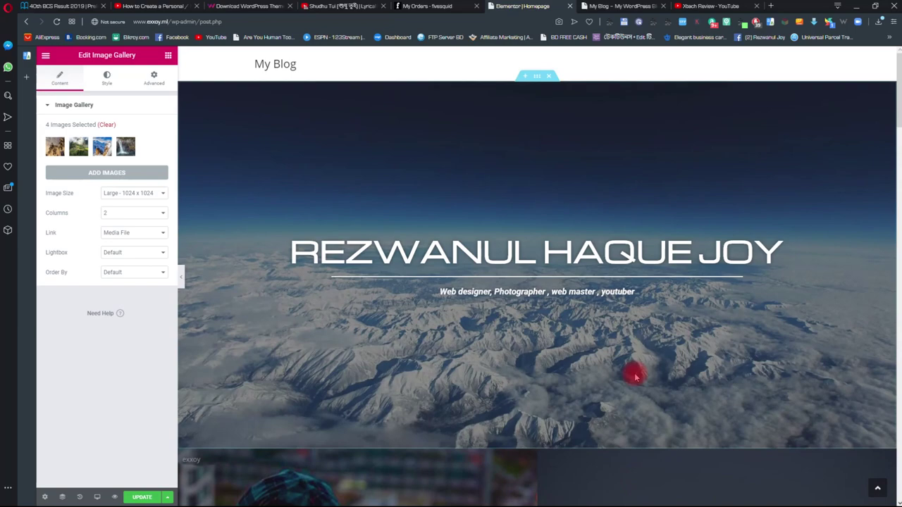
pyautogui.scroll(-5, 635, 378)
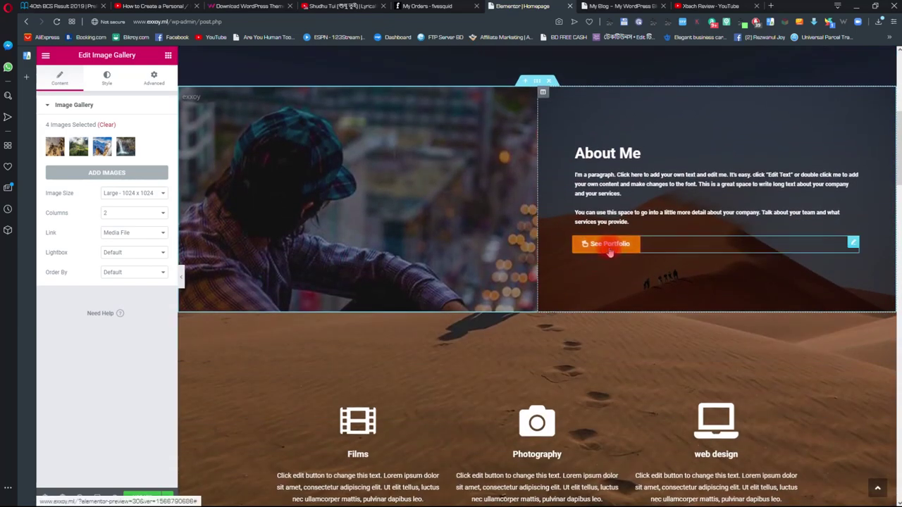
# - Change the See Portfolio button's Link field to #films
pyautogui.click(611, 248)
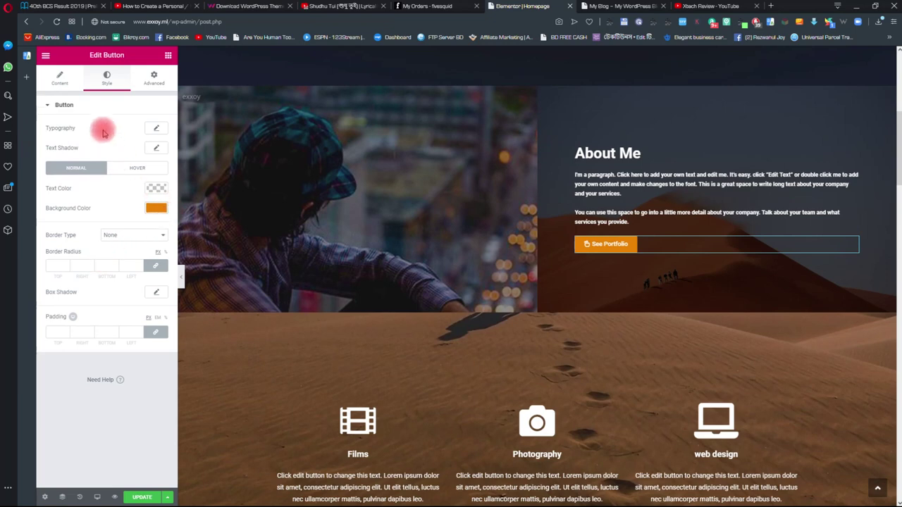
pyautogui.click(59, 79)
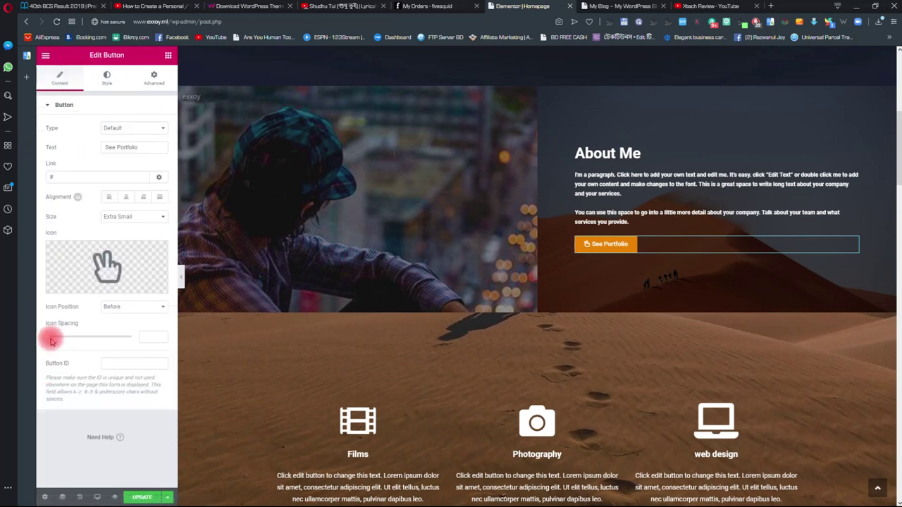
pyautogui.click(71, 178)
pyautogui.write('con')
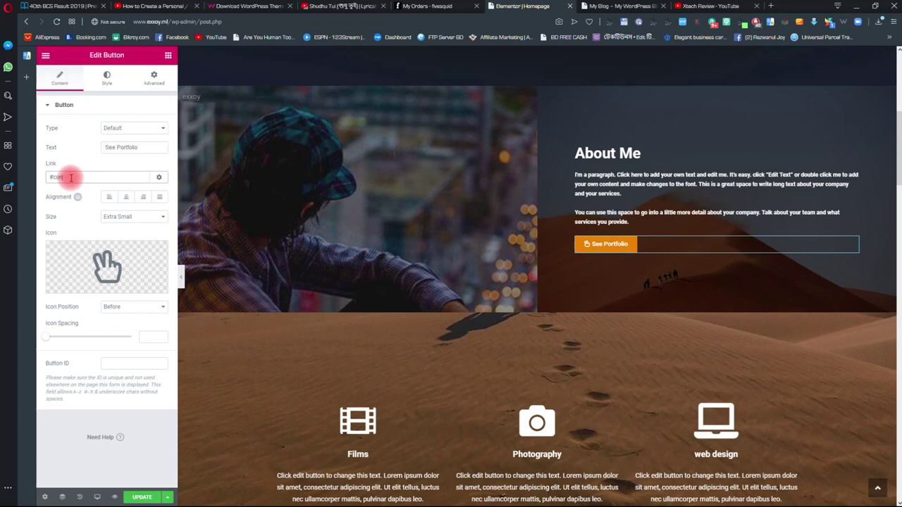
pyautogui.write('tact')
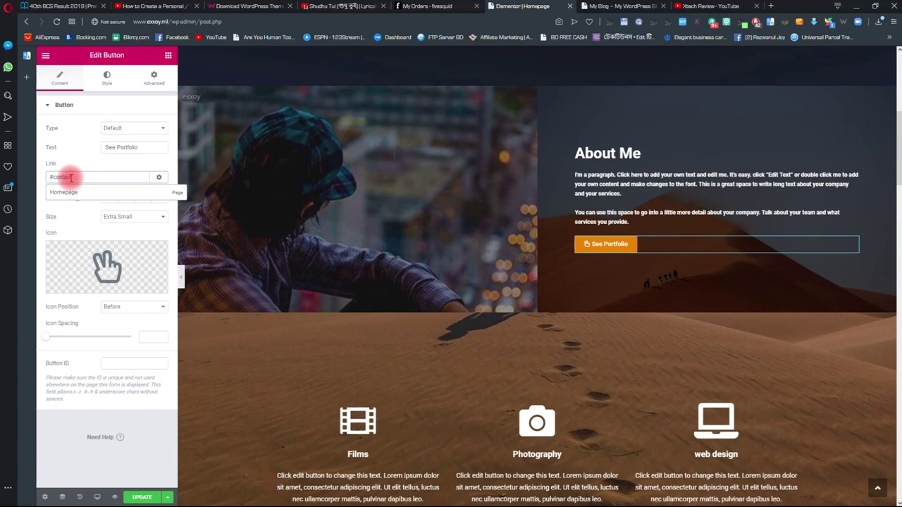
pyautogui.press('BackSpace')
pyautogui.press('BackSpace')
pyautogui.press('BackSpace')
pyautogui.press('BackSpace')
pyautogui.write('films')
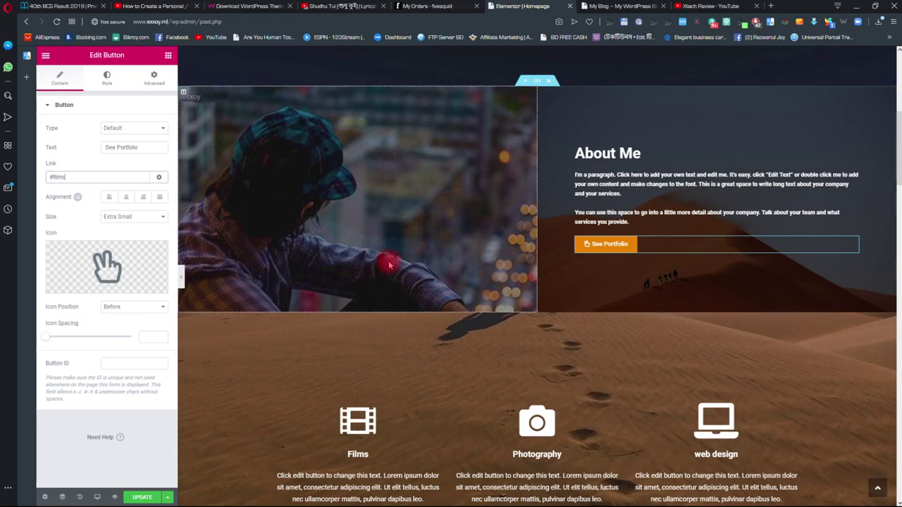
pyautogui.scroll(-5, 493, 243)
pyautogui.scroll(-4, 508, 242)
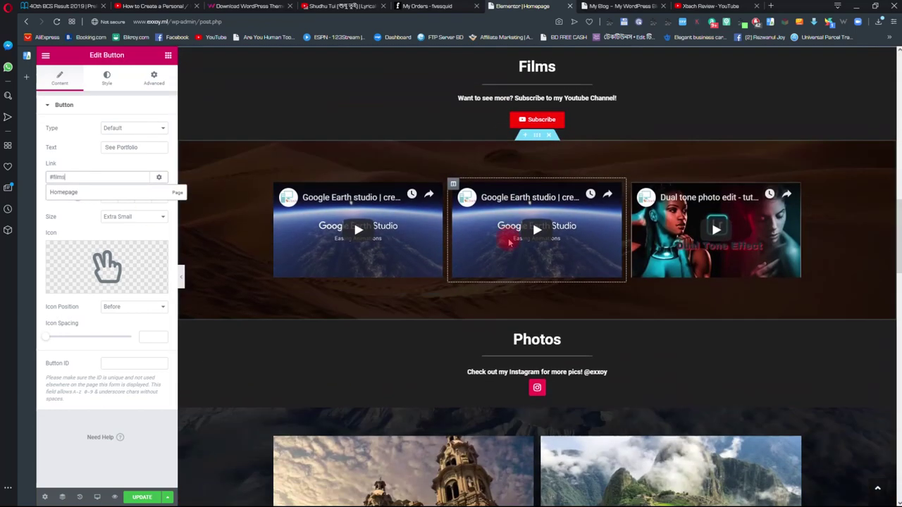
pyautogui.scroll(2, 512, 237)
# - Give the Films heading the CSS ID 'films' in its Advanced settings
pyautogui.click(537, 125)
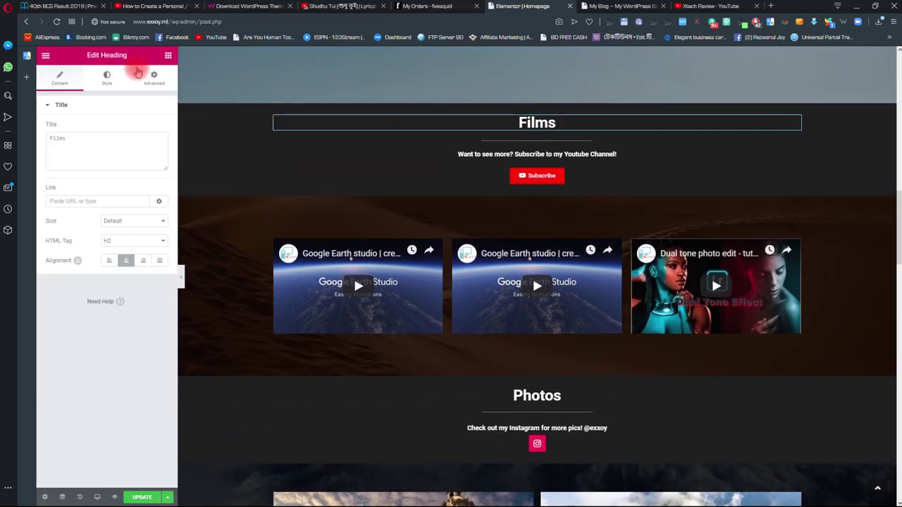
pyautogui.click(154, 79)
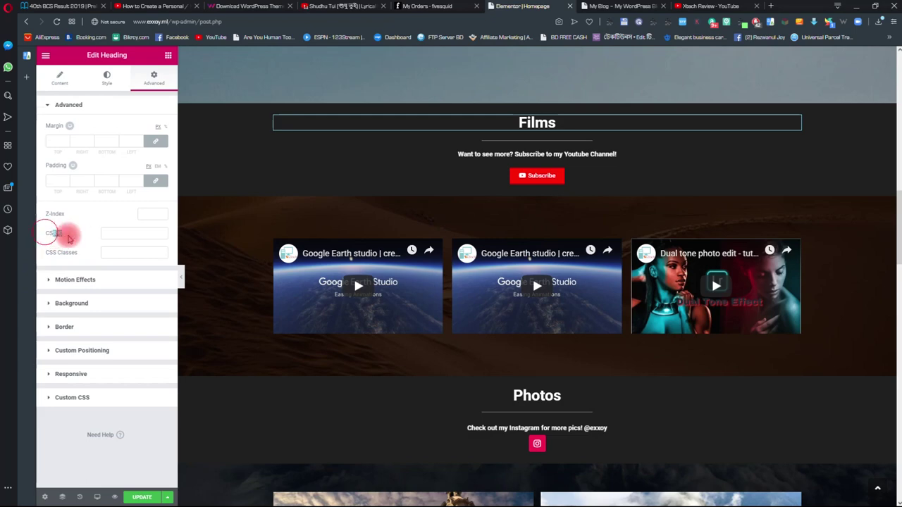
pyautogui.click(103, 233)
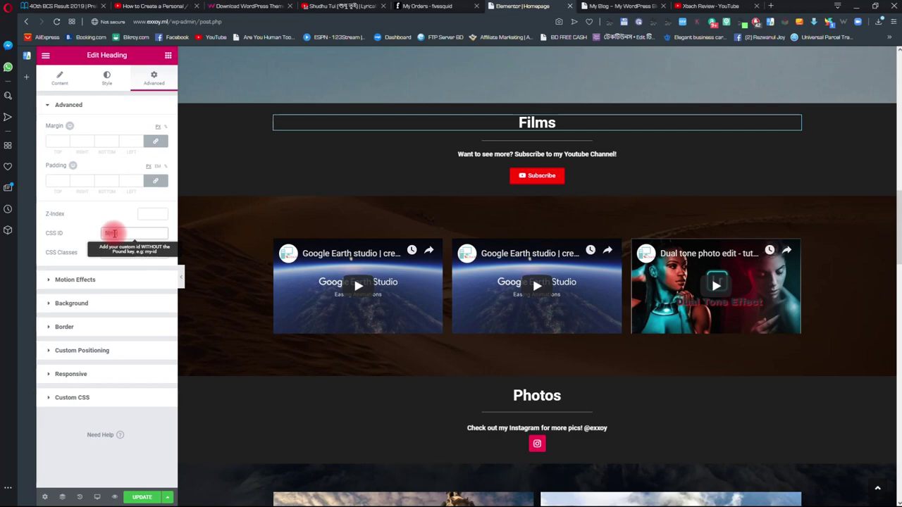
pyautogui.scroll(4, 683, 148)
pyautogui.scroll(8, 683, 148)
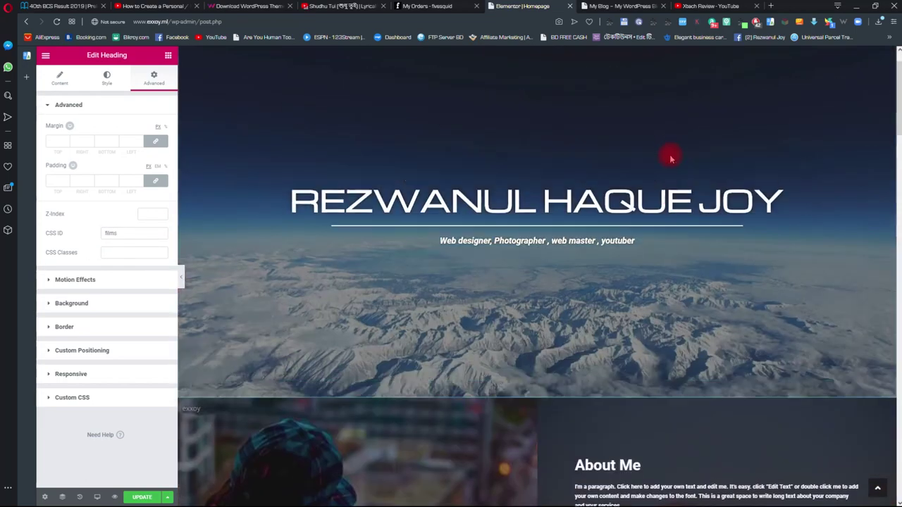
pyautogui.scroll(-5, 635, 211)
# - Reselect the See Portfolio button to check its #films link
pyautogui.click(604, 323)
pyautogui.scroll(-10, 604, 327)
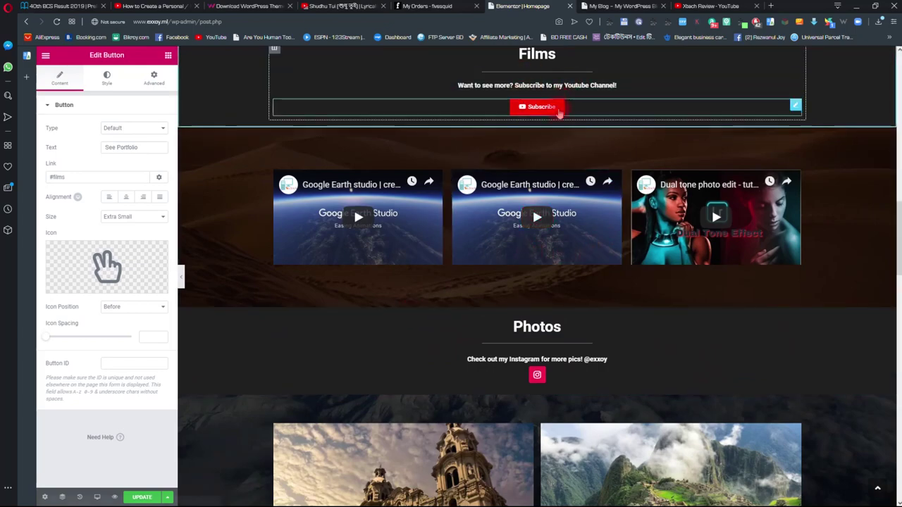
pyautogui.scroll(4, 543, 156)
pyautogui.scroll(3, 539, 165)
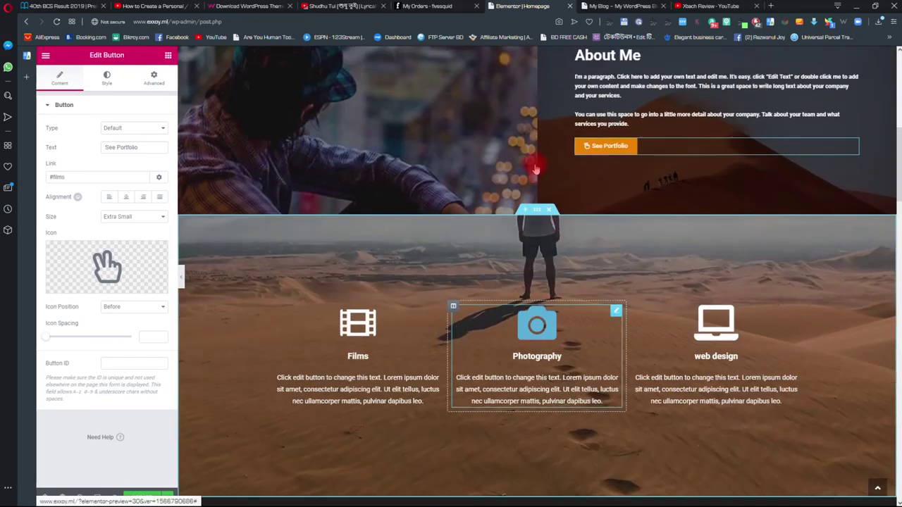
pyautogui.scroll(-7, 564, 162)
pyautogui.scroll(3, 562, 190)
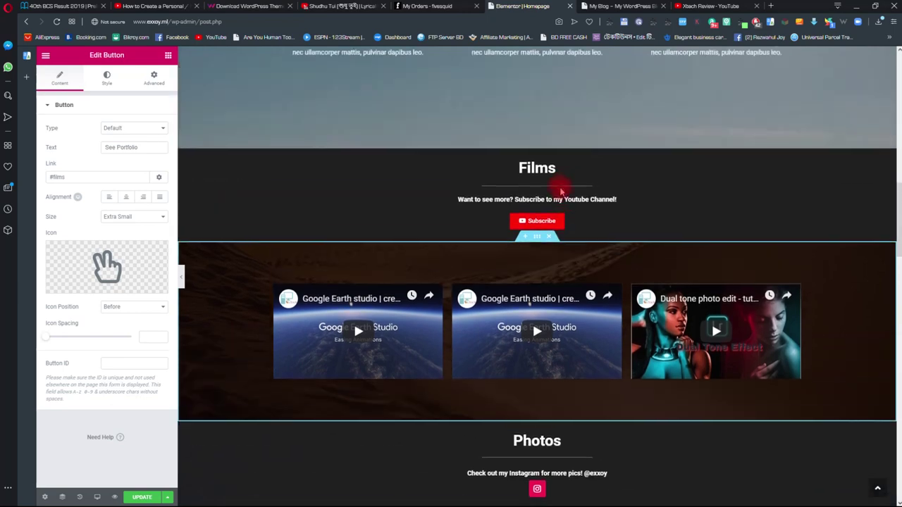
pyautogui.scroll(-4, 562, 187)
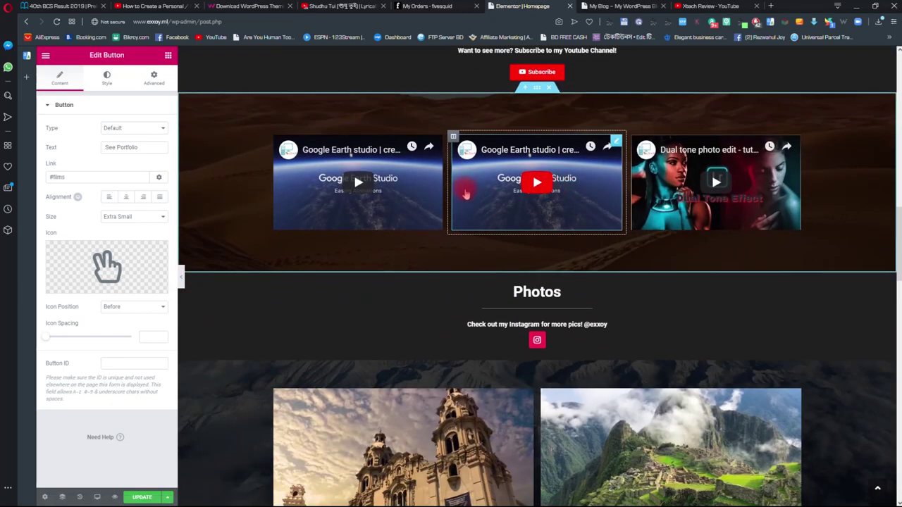
# - Select the Films icon box and test that its #films link jumps to Films
pyautogui.scroll(-2, 468, 191)
pyautogui.scroll(4, 469, 192)
pyautogui.scroll(5, 515, 194)
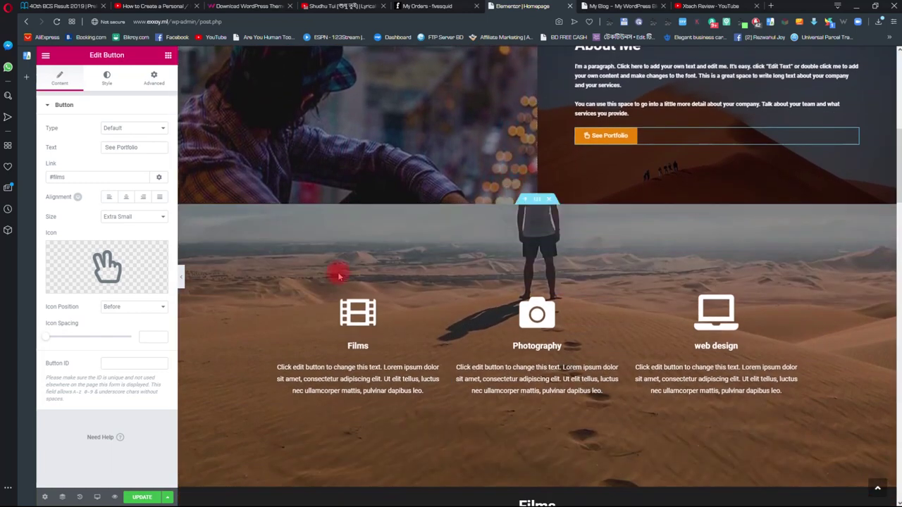
pyautogui.click(359, 321)
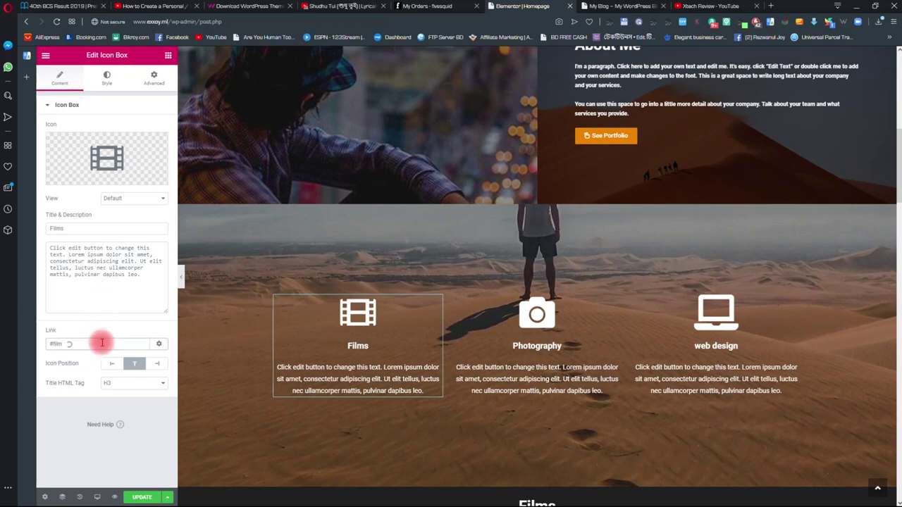
pyautogui.click(352, 316)
pyautogui.scroll(6, 403, 306)
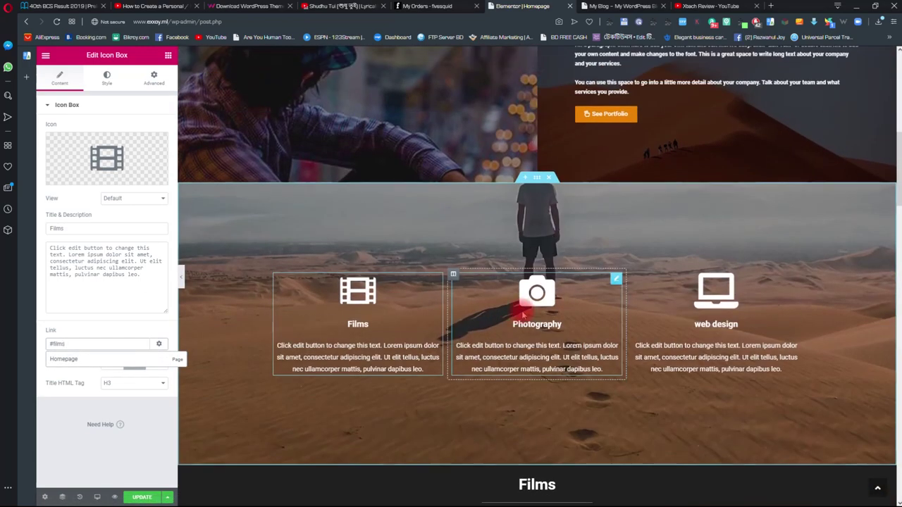
# - Set the Photography icon box's link to #photos
pyautogui.click(537, 303)
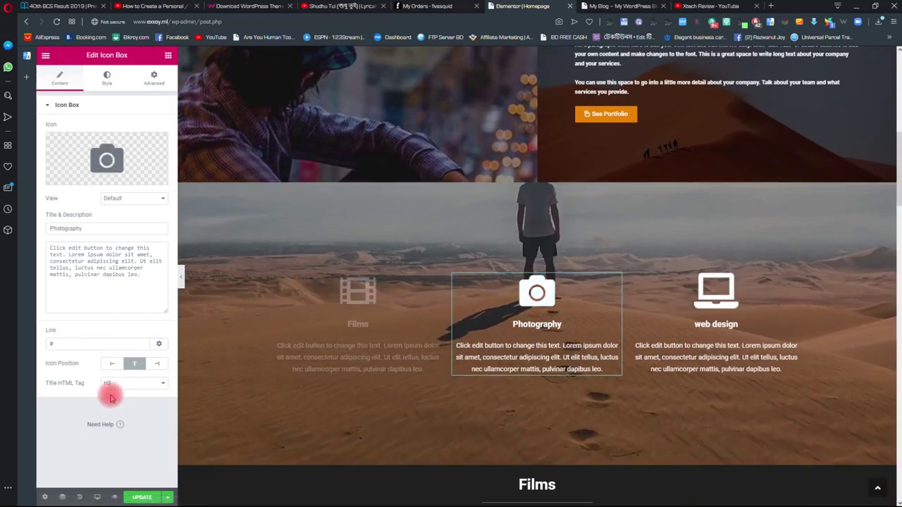
pyautogui.click(76, 347)
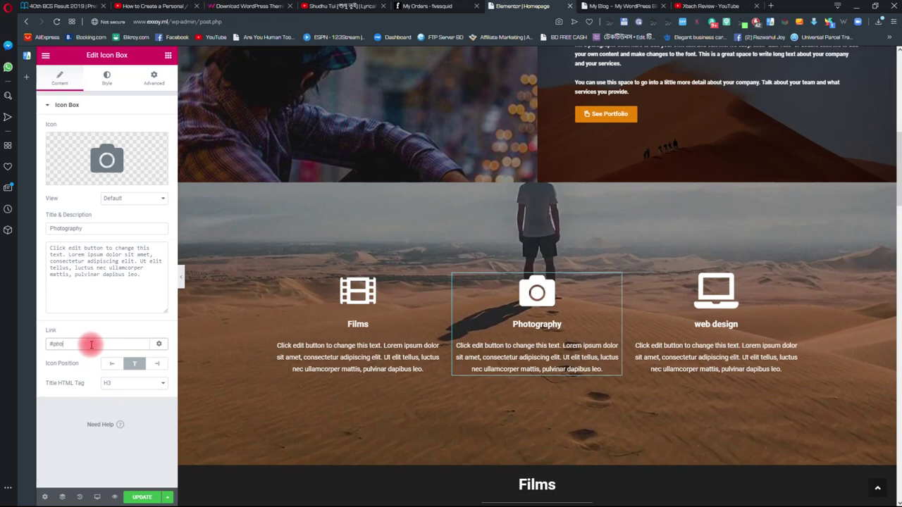
pyautogui.write('photos')
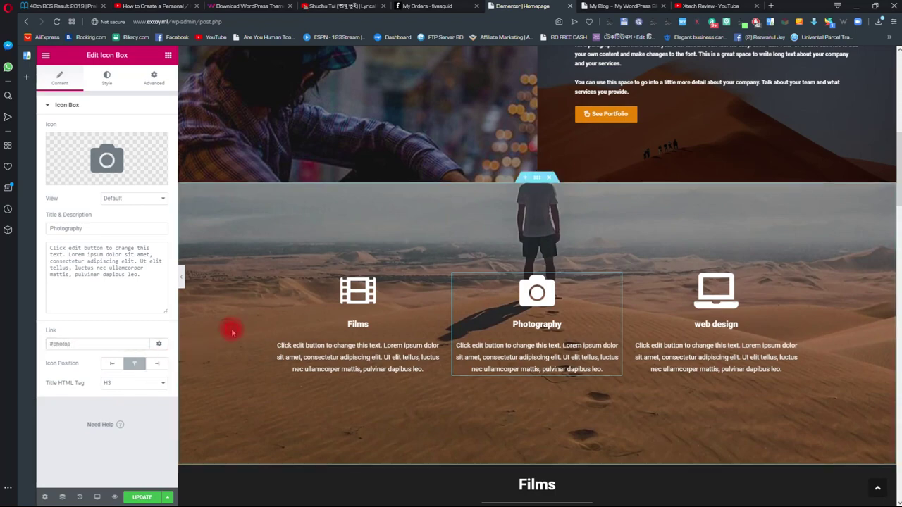
pyautogui.scroll(-4, 395, 342)
pyautogui.scroll(-2, 505, 369)
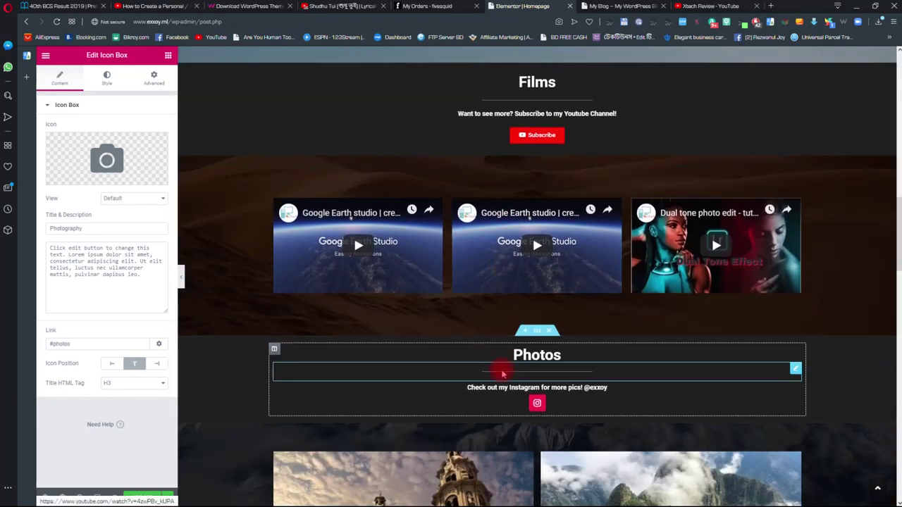
# - Give the Photos heading the CSS ID 'photos'
pyautogui.click(503, 363)
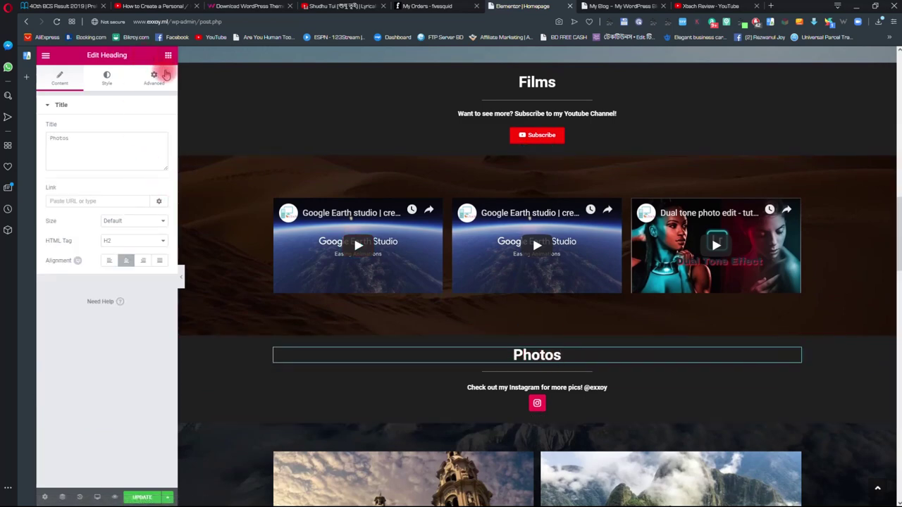
pyautogui.click(154, 78)
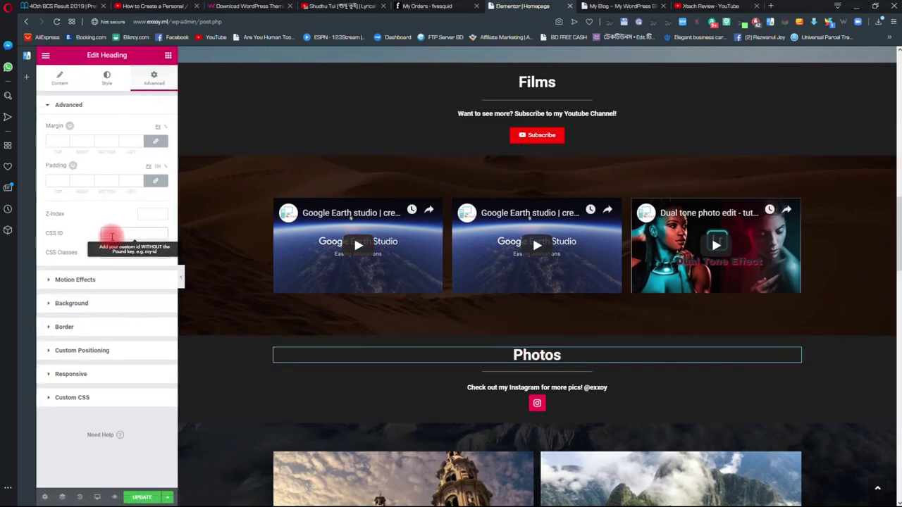
pyautogui.click(111, 237)
pyautogui.write('photos')
pyautogui.scroll(3, 507, 231)
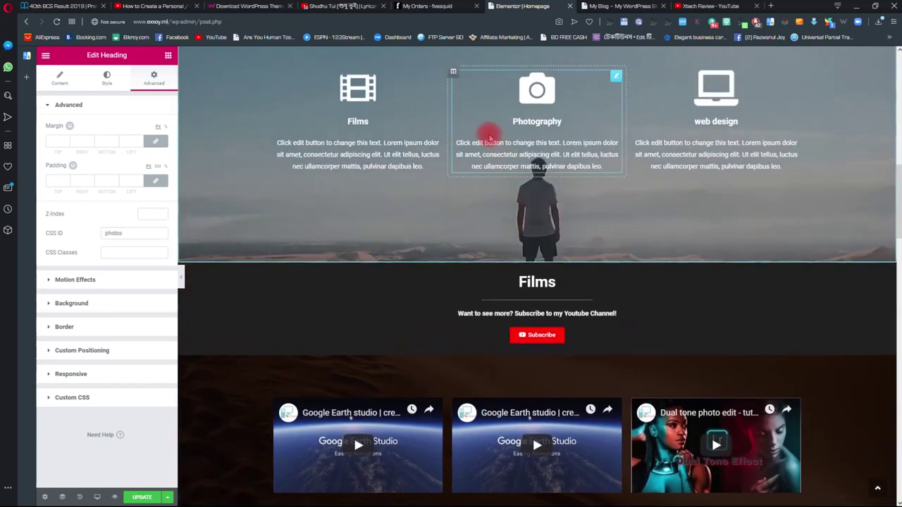
# - Test the Photography box's #photos link, then select the web design icon box for its link
pyautogui.click(537, 90)
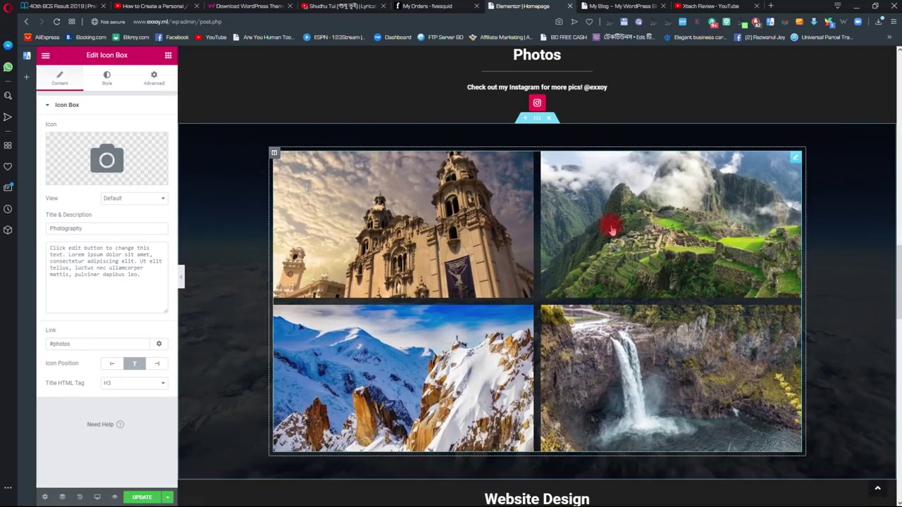
pyautogui.scroll(9, 703, 207)
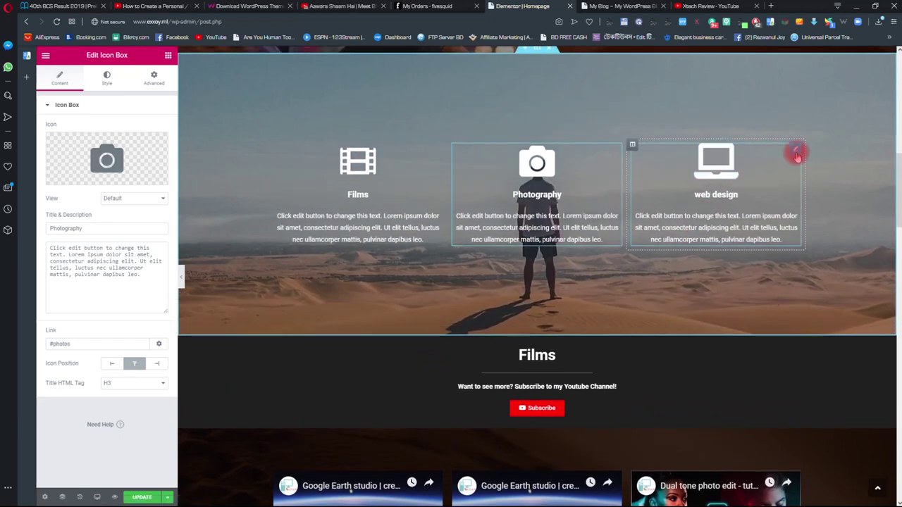
pyautogui.click(151, 238)
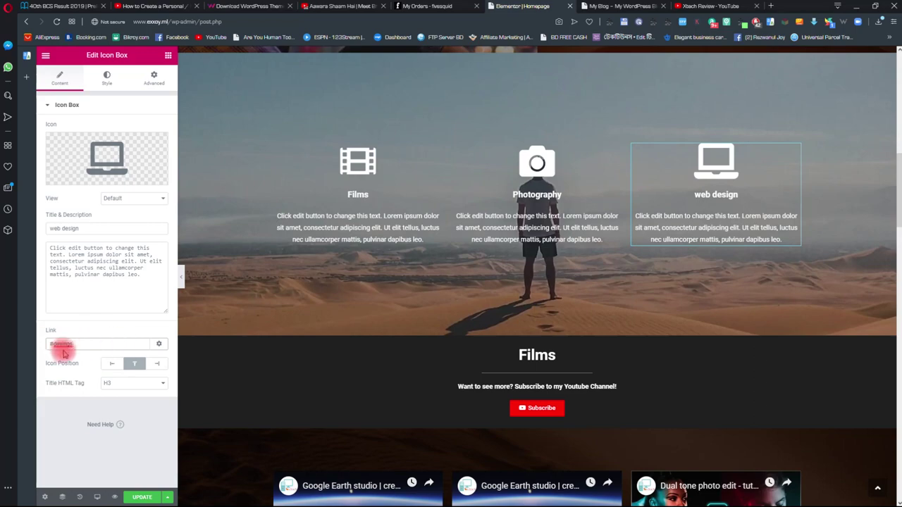
pyautogui.scroll(-15, 521, 269)
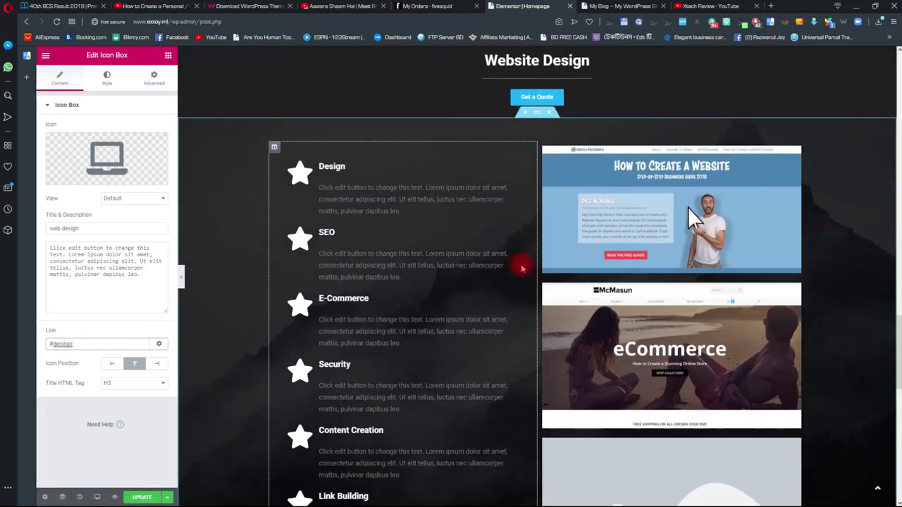
pyautogui.scroll(2, 522, 268)
# - Set the Website Design heading's CSS ID to 'designs'
pyautogui.click(795, 211)
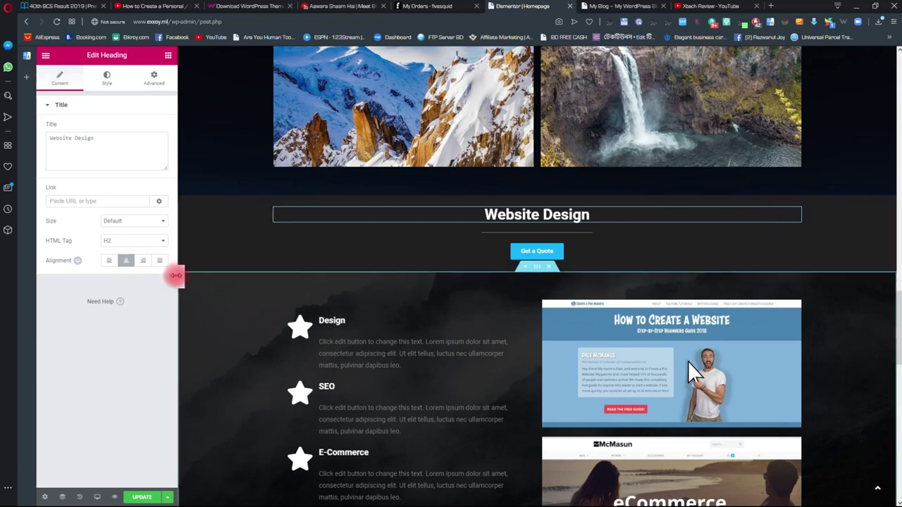
pyautogui.click(153, 78)
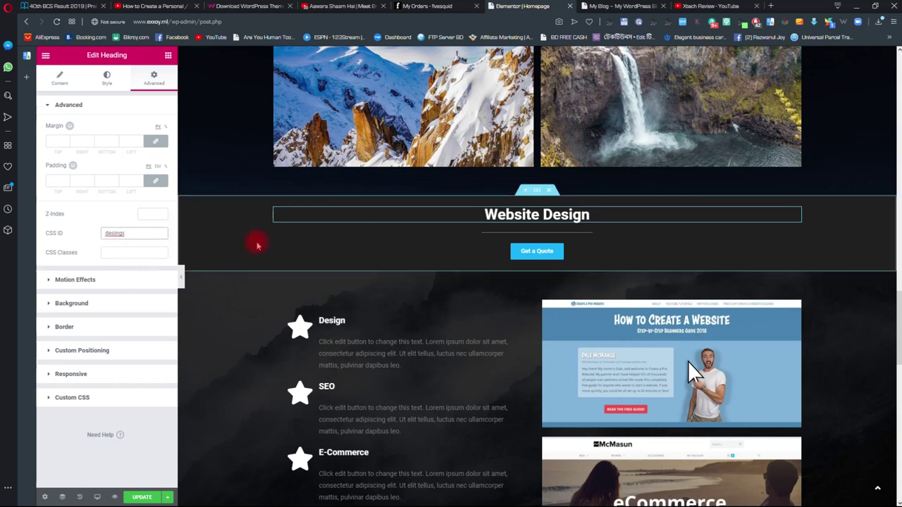
pyautogui.click(138, 237)
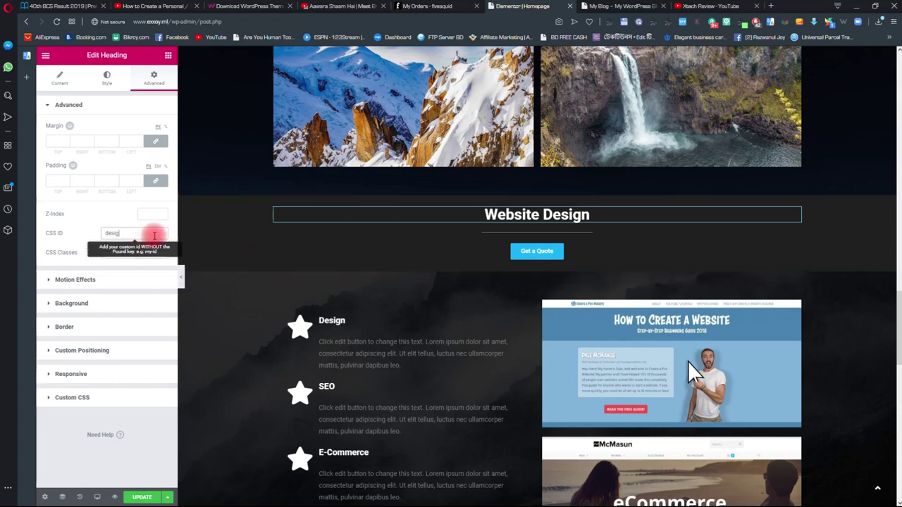
pyautogui.scroll(3, 236, 218)
pyautogui.click(147, 277)
pyautogui.scroll(5, 687, 222)
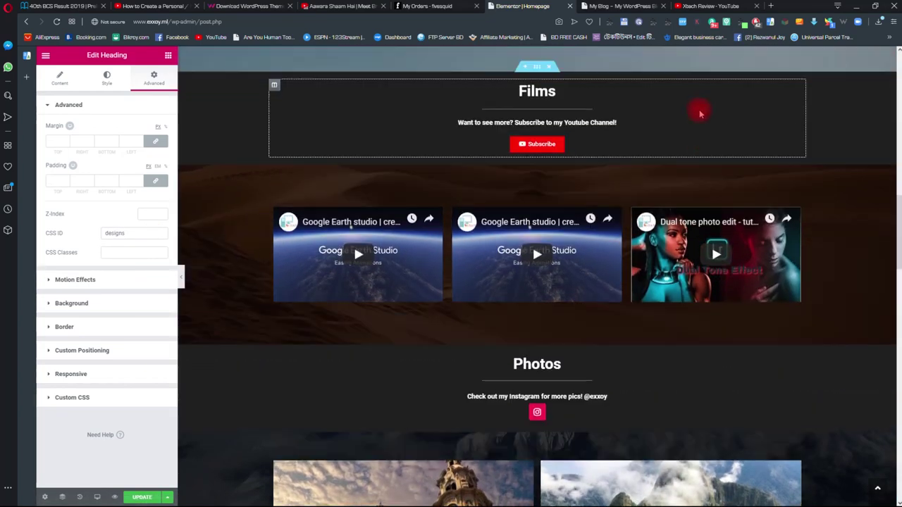
pyautogui.scroll(3, 700, 119)
# - Select the web design icon box and test that it jumps to Website Design
pyautogui.click(705, 133)
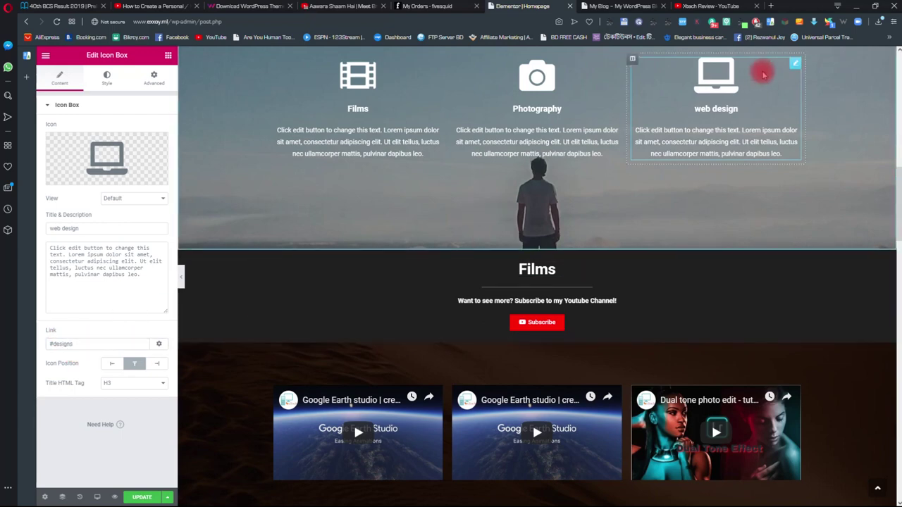
pyautogui.scroll(-1, 724, 83)
pyautogui.click(724, 84)
pyautogui.scroll(3, 537, 286)
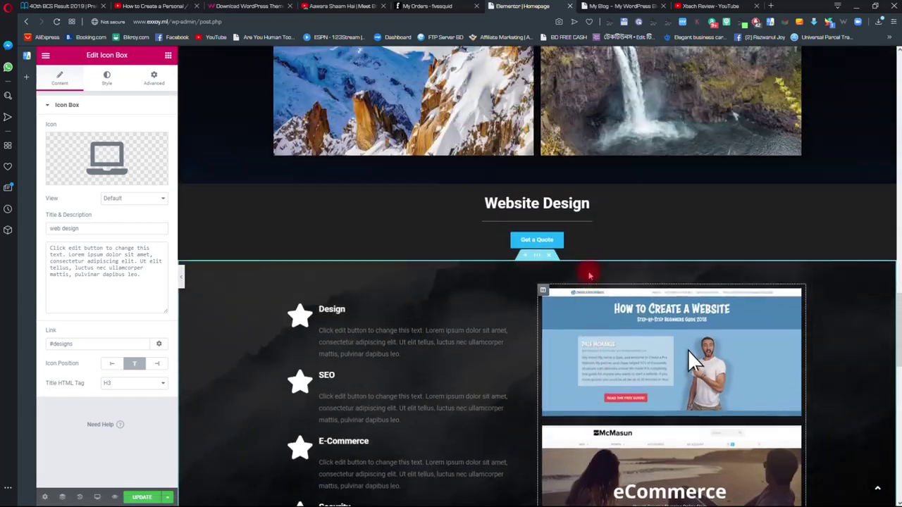
pyautogui.scroll(-4, 533, 296)
pyautogui.scroll(4, 534, 296)
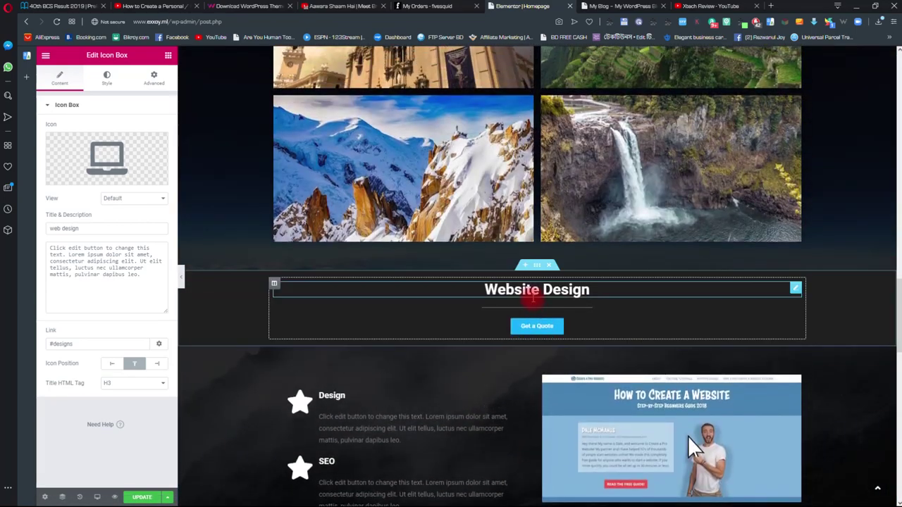
pyautogui.scroll(-7, 533, 298)
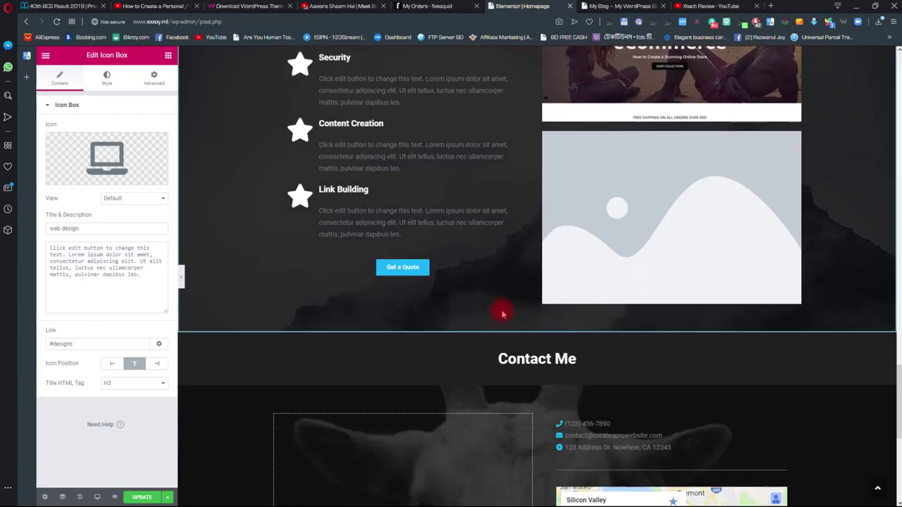
pyautogui.scroll(1, 502, 315)
pyautogui.scroll(15, 502, 315)
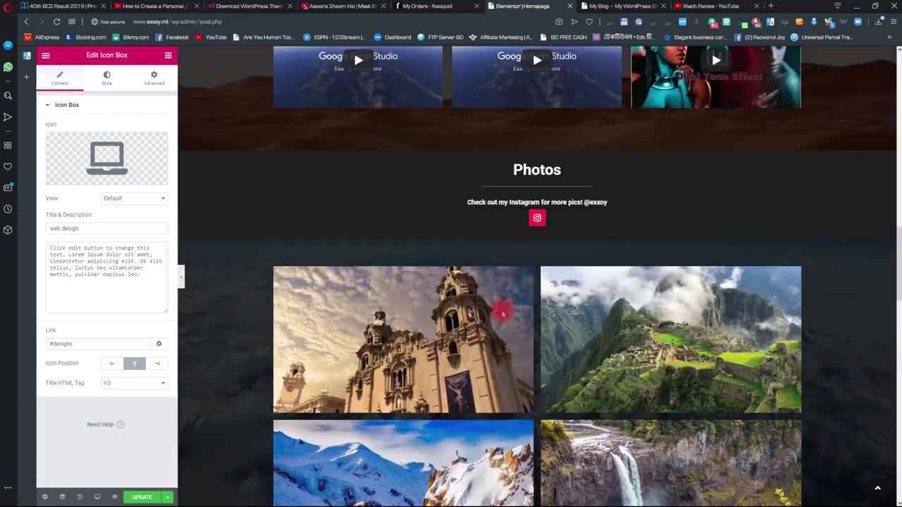
pyautogui.scroll(7, 503, 315)
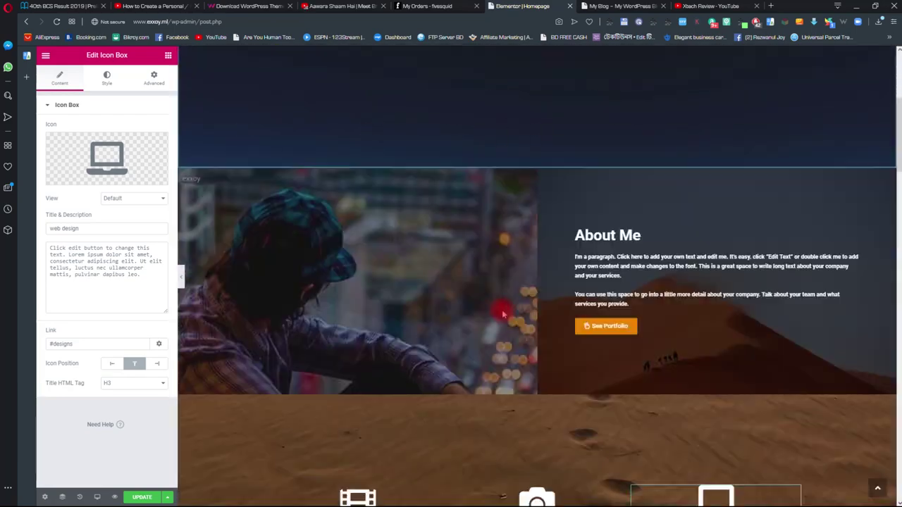
pyautogui.scroll(-5, 502, 315)
pyautogui.scroll(-15, 504, 315)
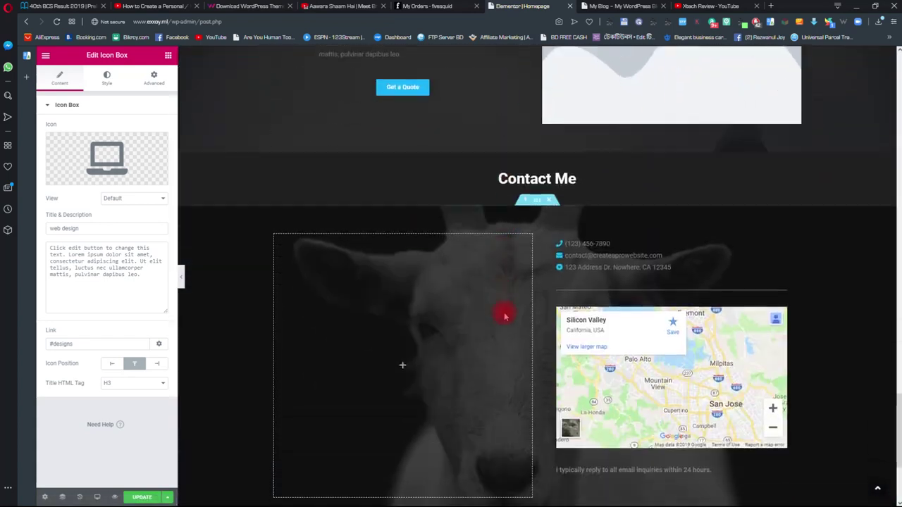
pyautogui.scroll(4, 505, 318)
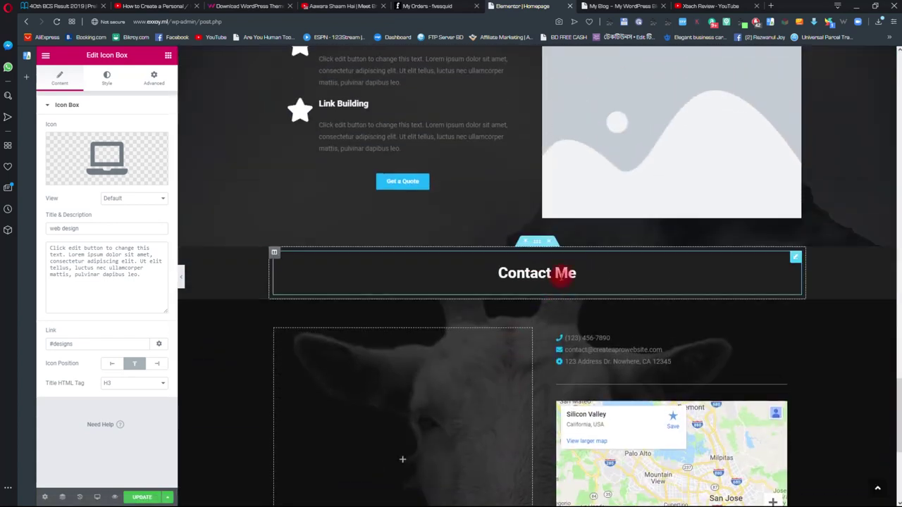
# - Give the Contact Me heading the CSS ID 'contact'
pyautogui.click(795, 259)
pyautogui.click(153, 82)
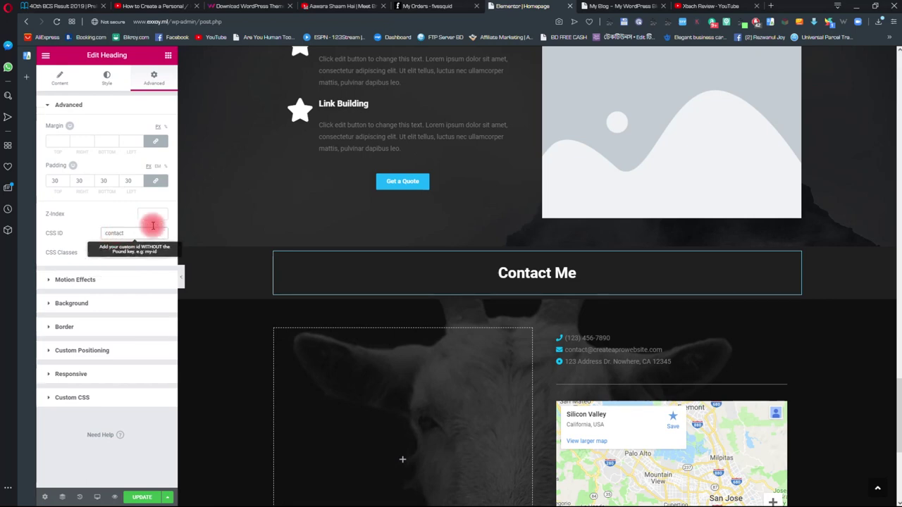
pyautogui.scroll(8, 488, 323)
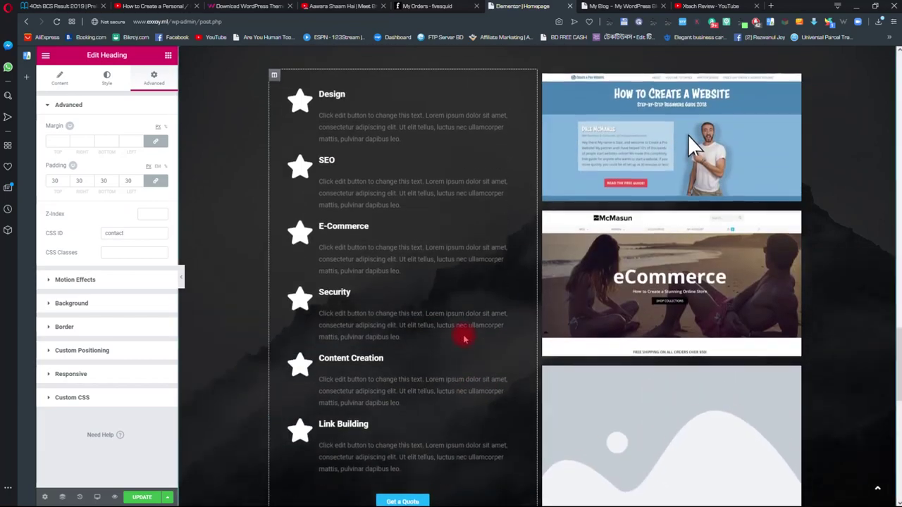
pyautogui.scroll(8, 553, 277)
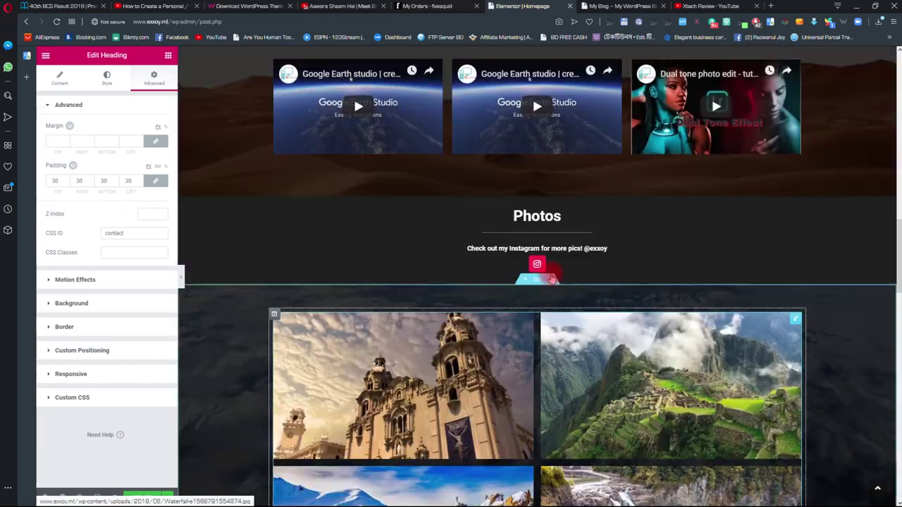
pyautogui.scroll(-2, 539, 296)
pyautogui.scroll(-8, 539, 297)
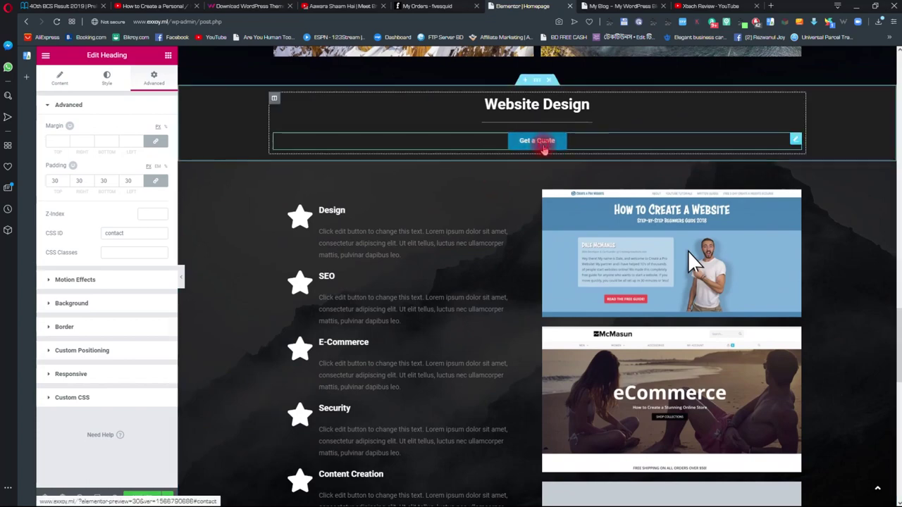
# - Check the Get a Quote button's link and test that it jumps to Contact Me
pyautogui.click(544, 145)
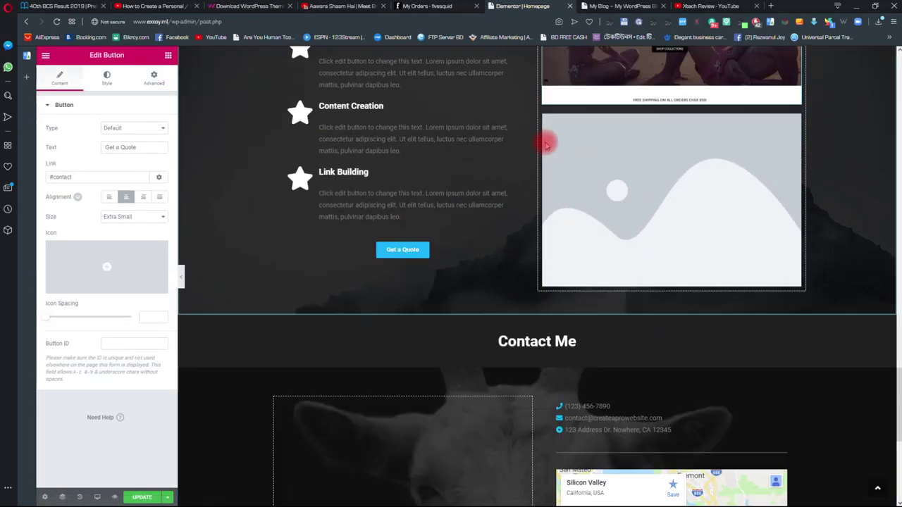
pyautogui.scroll(5, 494, 231)
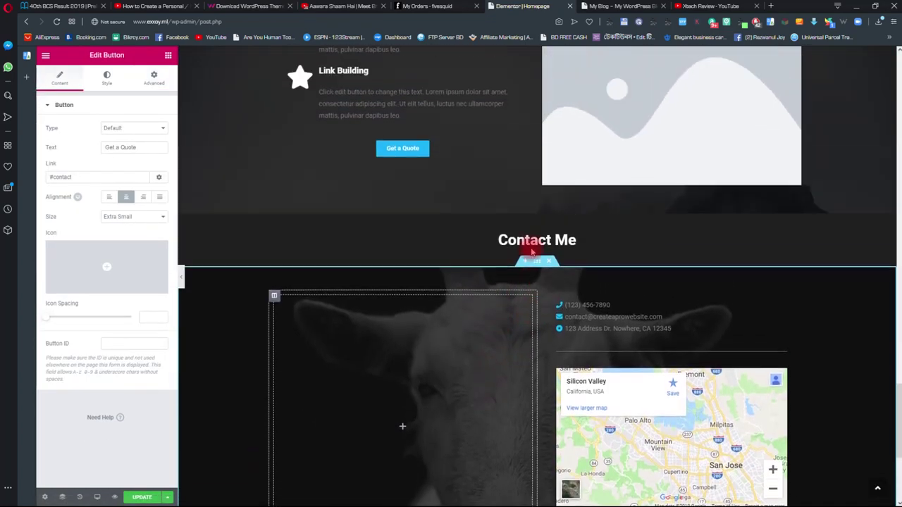
pyautogui.click(395, 307)
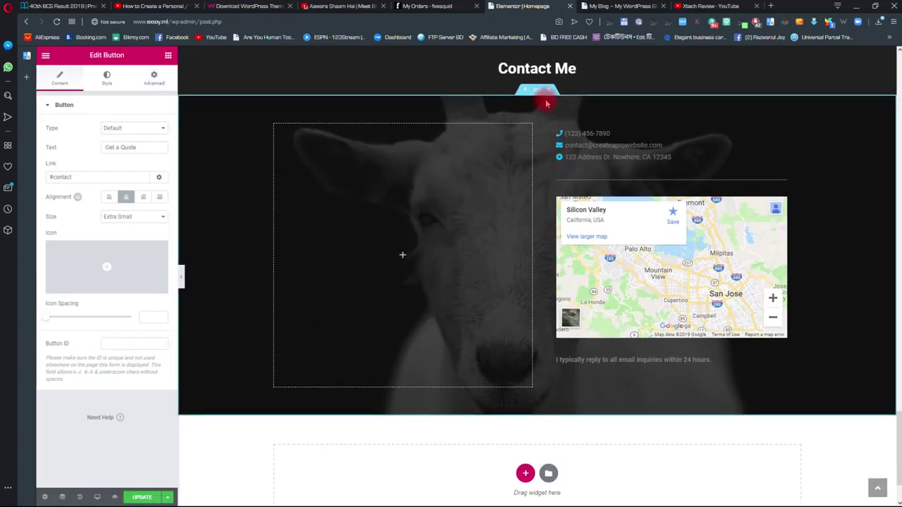
pyautogui.scroll(6, 423, 197)
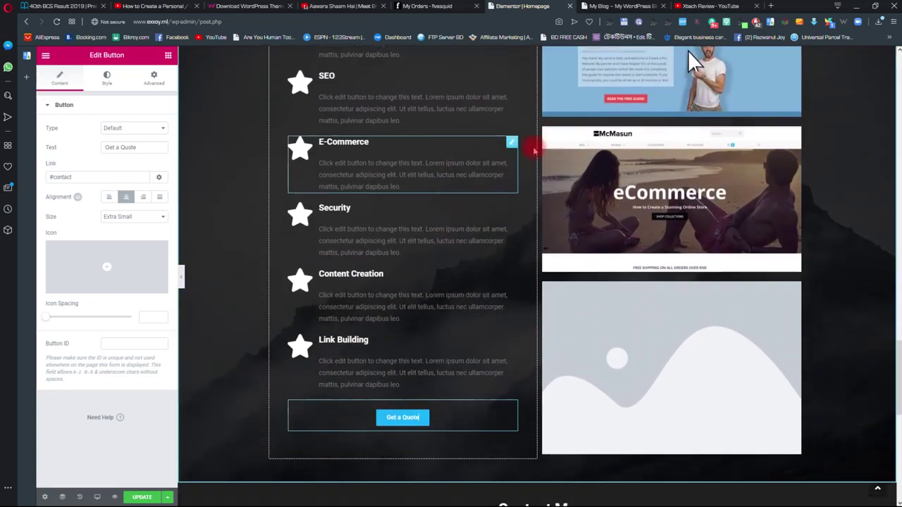
pyautogui.scroll(4, 514, 212)
# - Make the Website Design section's Get a Quote button link to #contact
pyautogui.click(599, 237)
pyautogui.scroll(8, 689, 215)
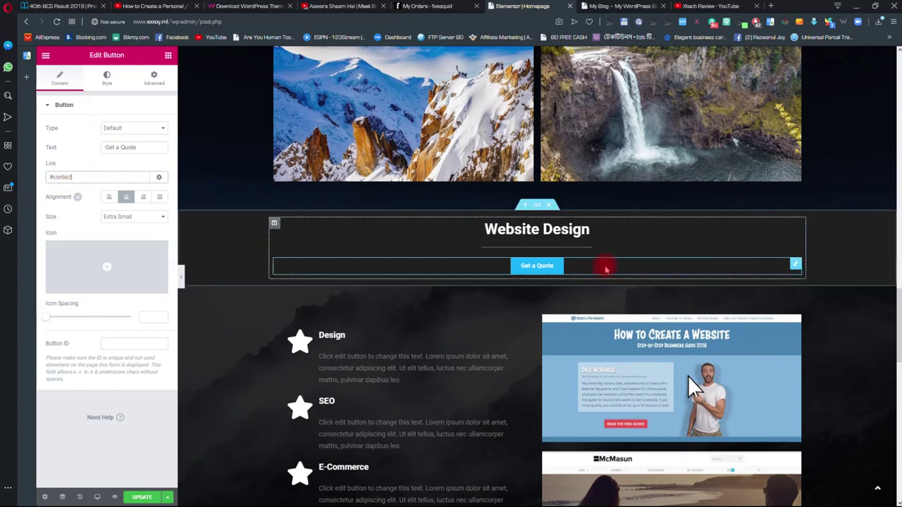
pyautogui.scroll(-2, 401, 299)
pyautogui.scroll(2, 256, 249)
pyautogui.scroll(3, 262, 250)
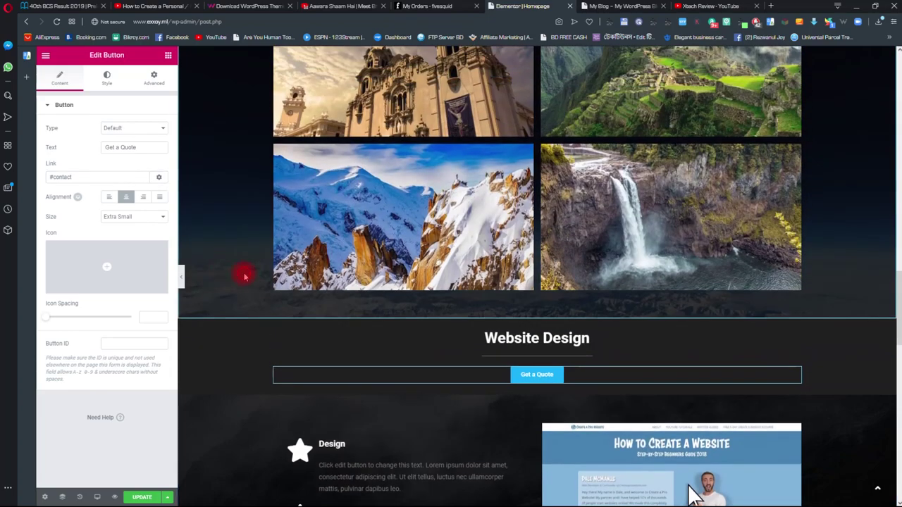
pyautogui.scroll(-5, 368, 211)
pyautogui.scroll(1, 566, 140)
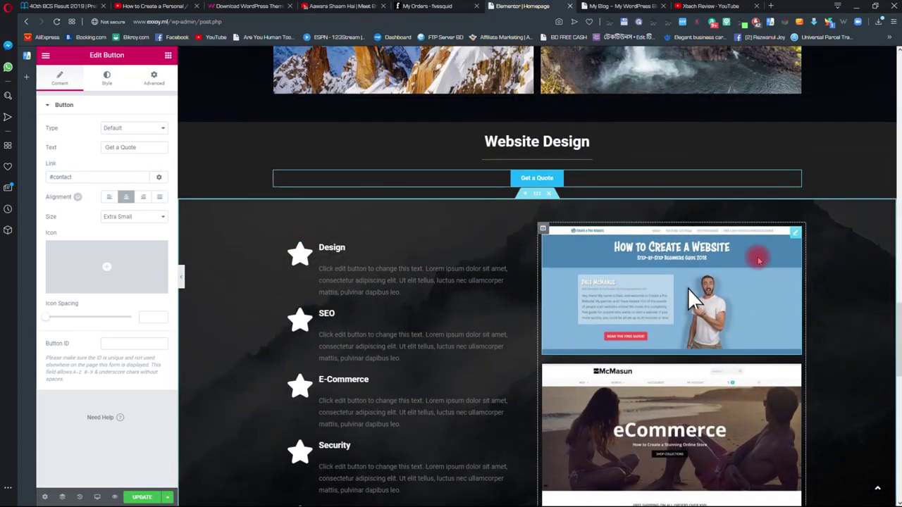
# - Replace the How to Create a Website image with the uploaded Opera Snapshot movie-site screenshot
pyautogui.click(761, 258)
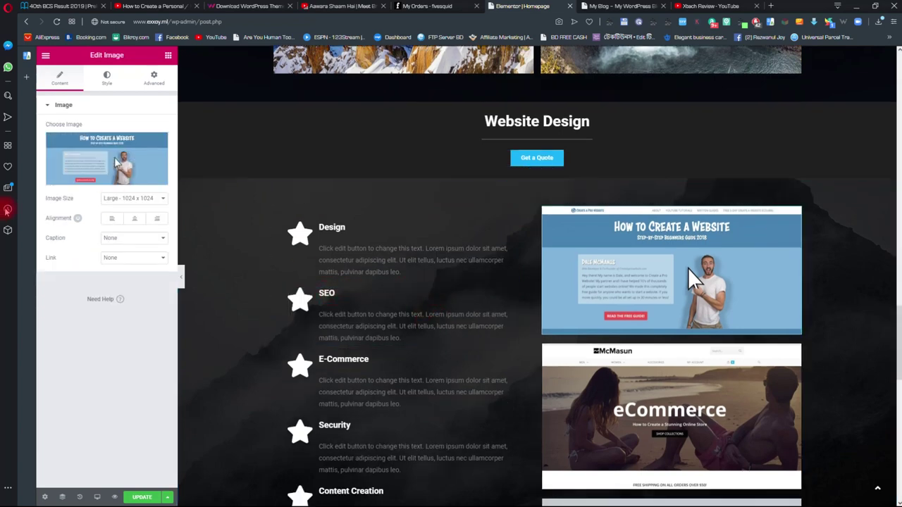
pyautogui.click(113, 162)
pyautogui.click(157, 144)
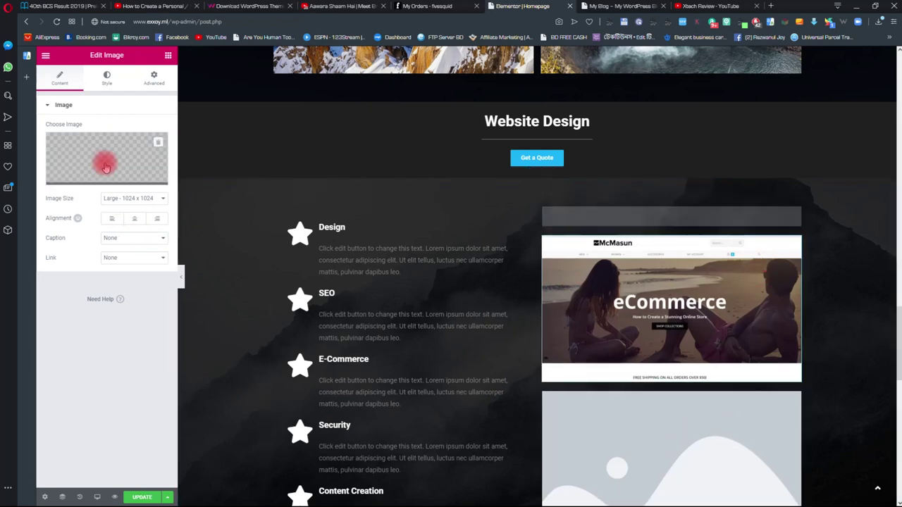
pyautogui.click(650, 270)
pyautogui.click(620, 225)
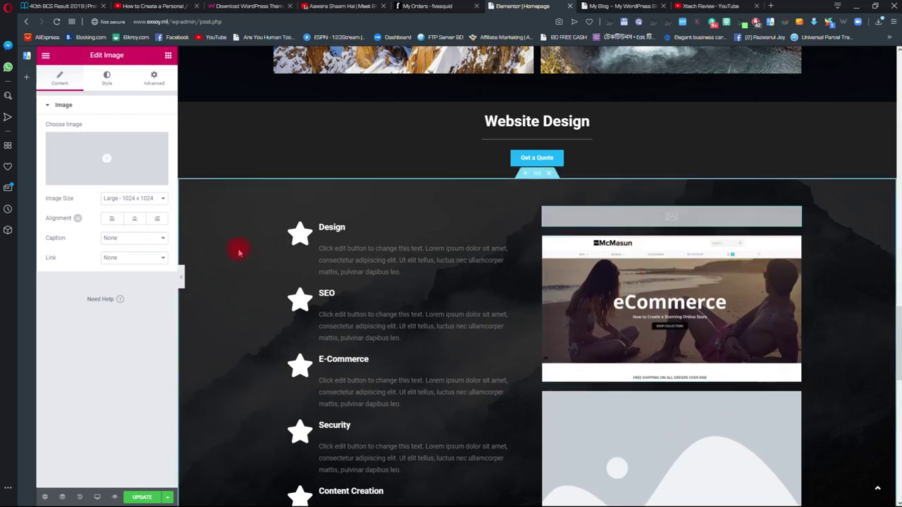
pyautogui.click(109, 159)
pyautogui.click(76, 92)
pyautogui.click(499, 257)
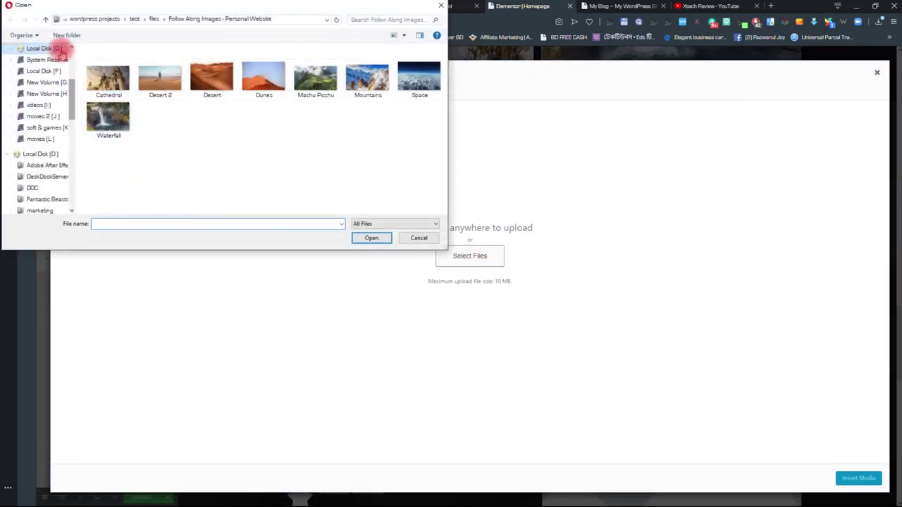
pyautogui.click(46, 19)
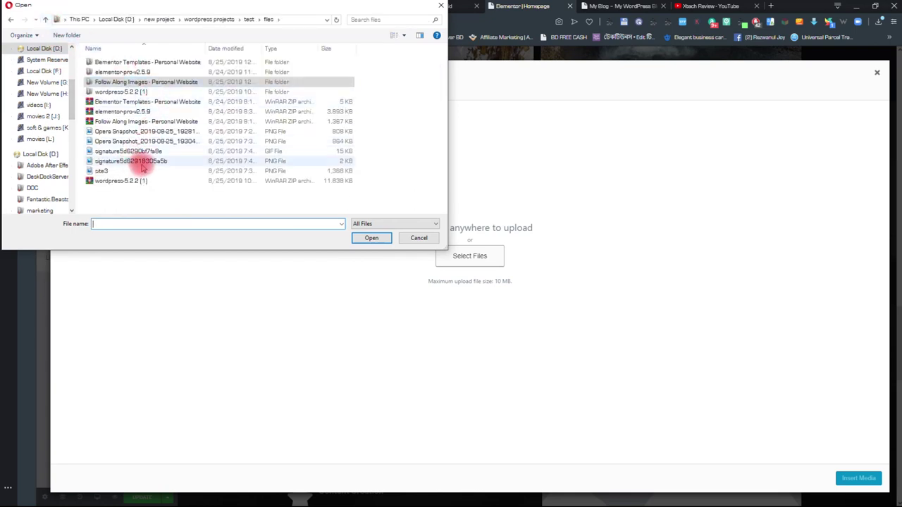
pyautogui.doubleClick(162, 134)
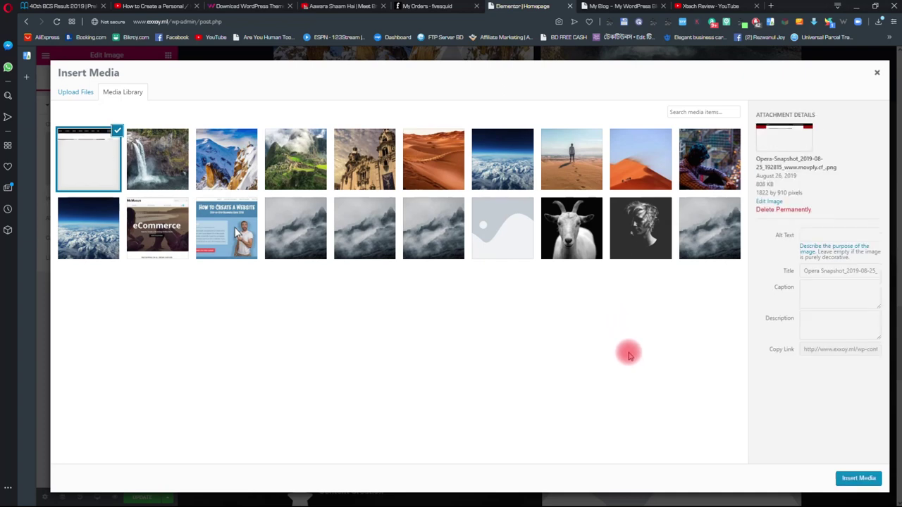
pyautogui.click(861, 479)
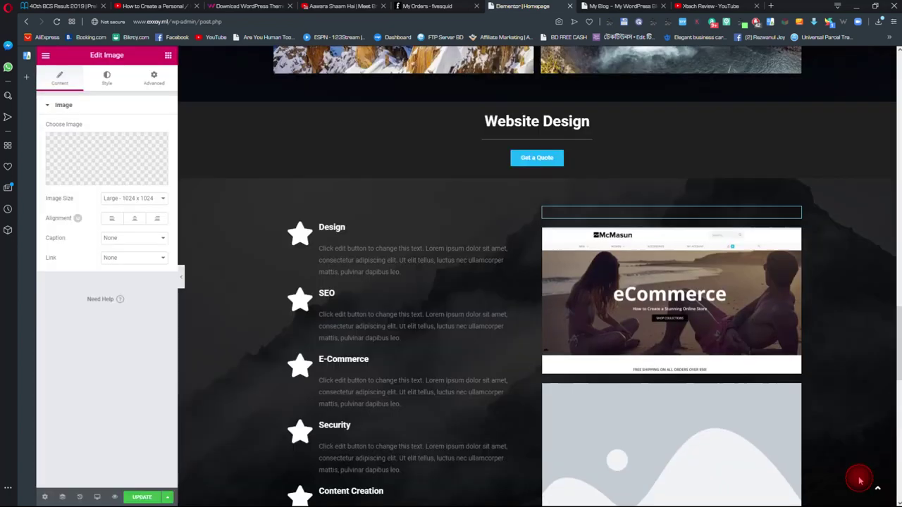
pyautogui.scroll(-1, 687, 304)
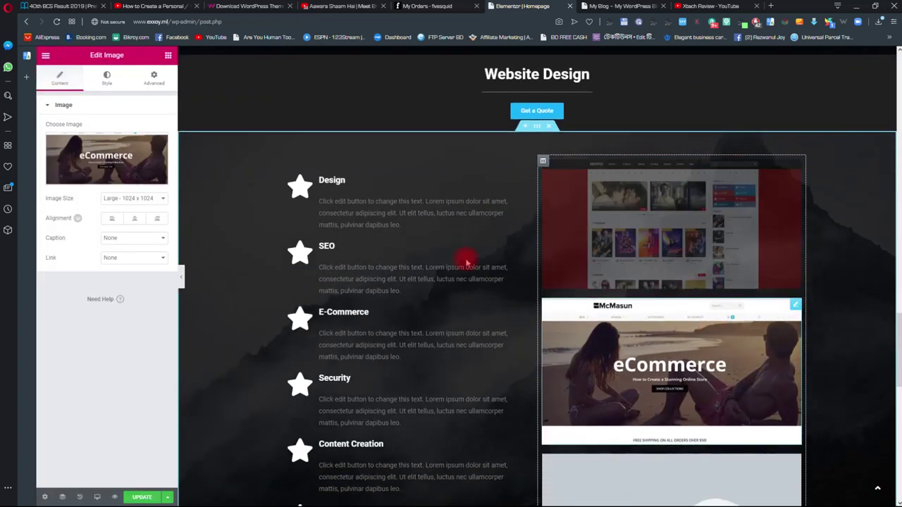
# - Upload the news-site screenshot and insert it as the second portfolio image
pyautogui.click(126, 148)
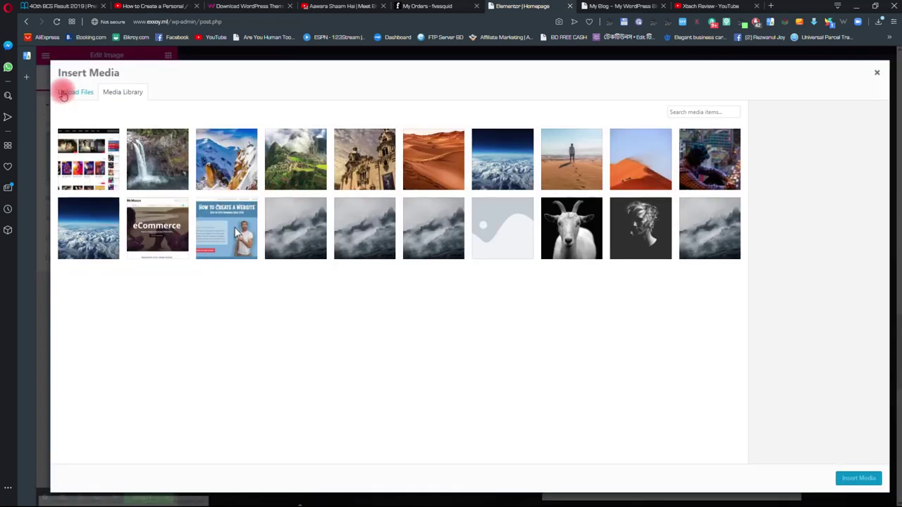
pyautogui.click(67, 91)
pyautogui.click(468, 256)
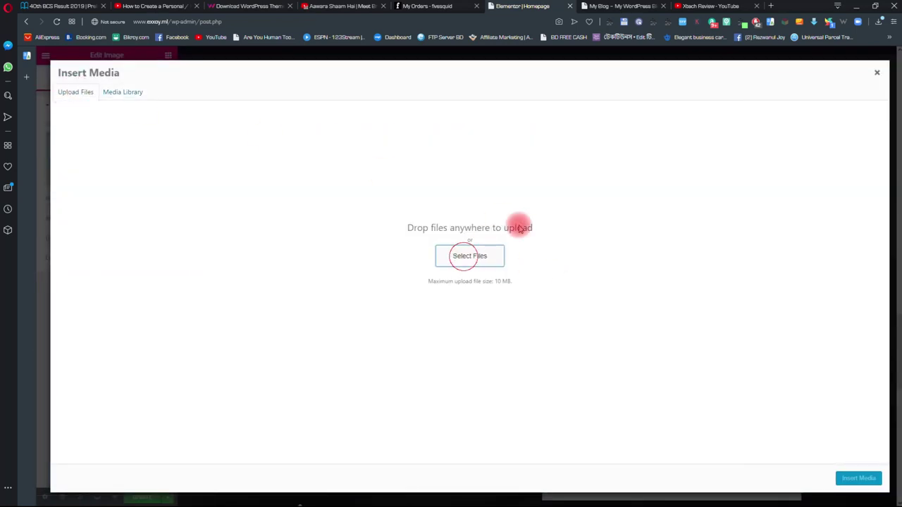
pyautogui.click(152, 140)
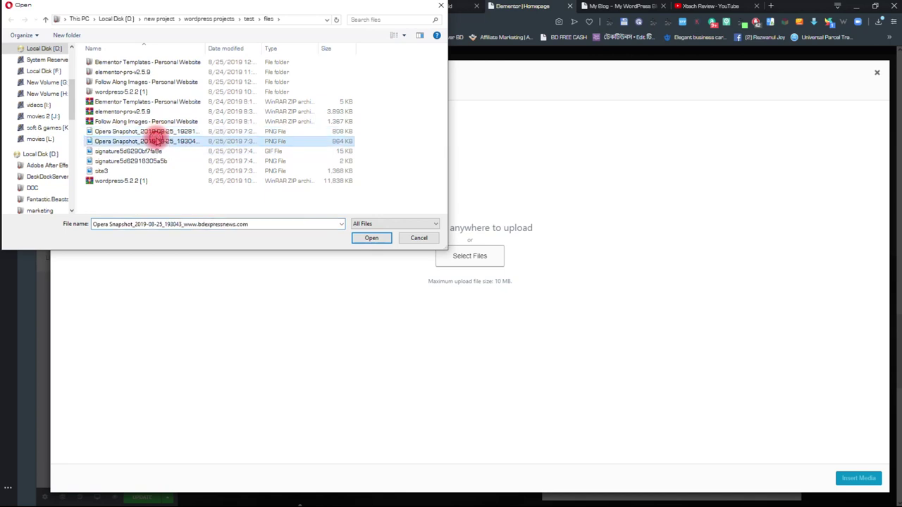
pyautogui.doubleClick(152, 140)
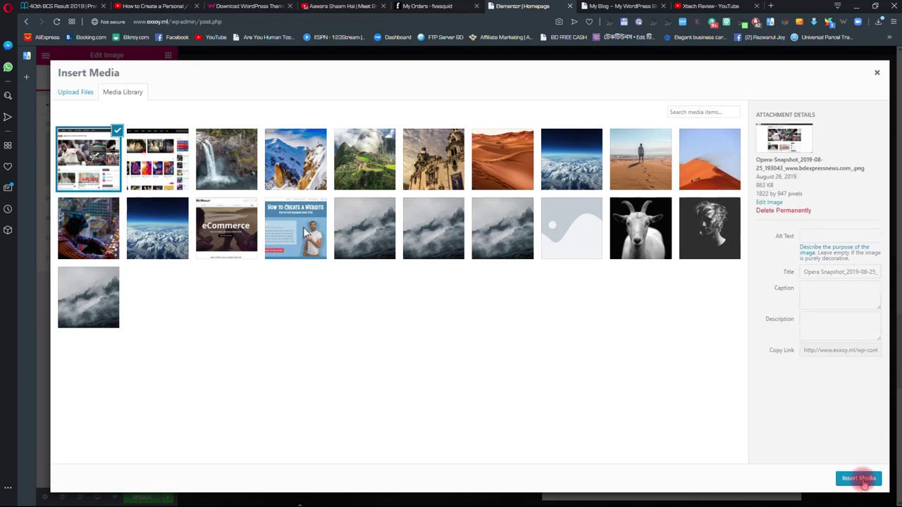
pyautogui.click(860, 479)
pyautogui.scroll(-2, 727, 318)
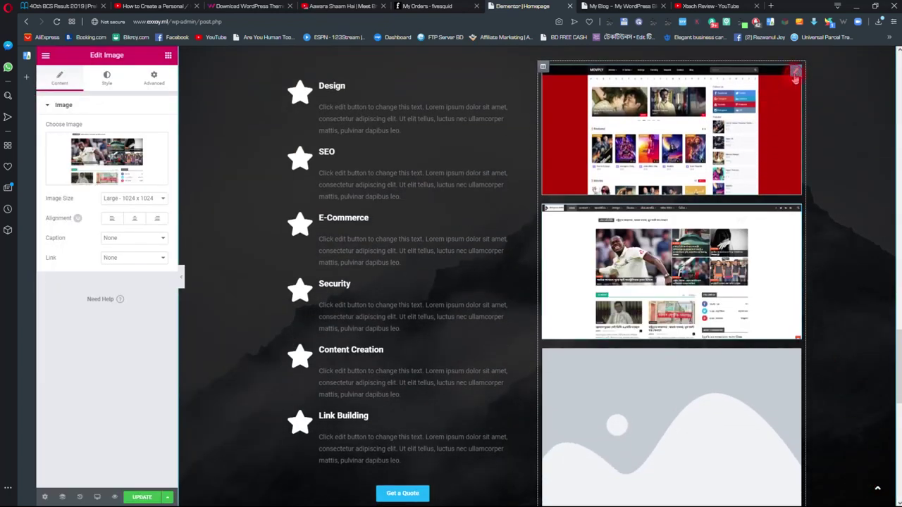
pyautogui.click(795, 78)
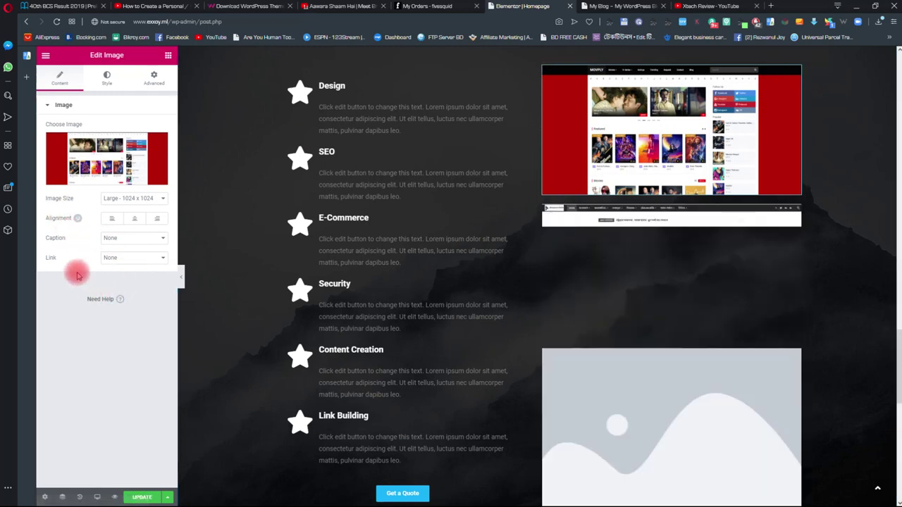
pyautogui.click(117, 258)
pyautogui.click(121, 283)
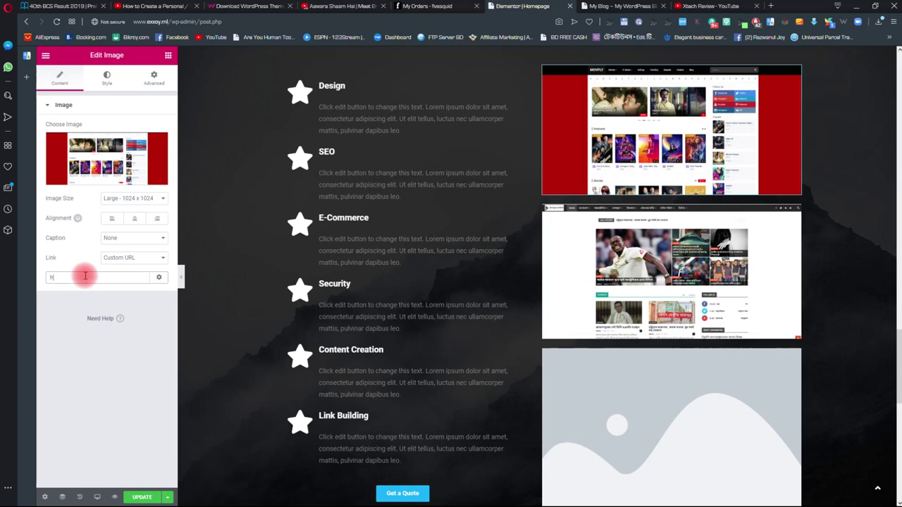
pyautogui.write('https://www.movply.cf')
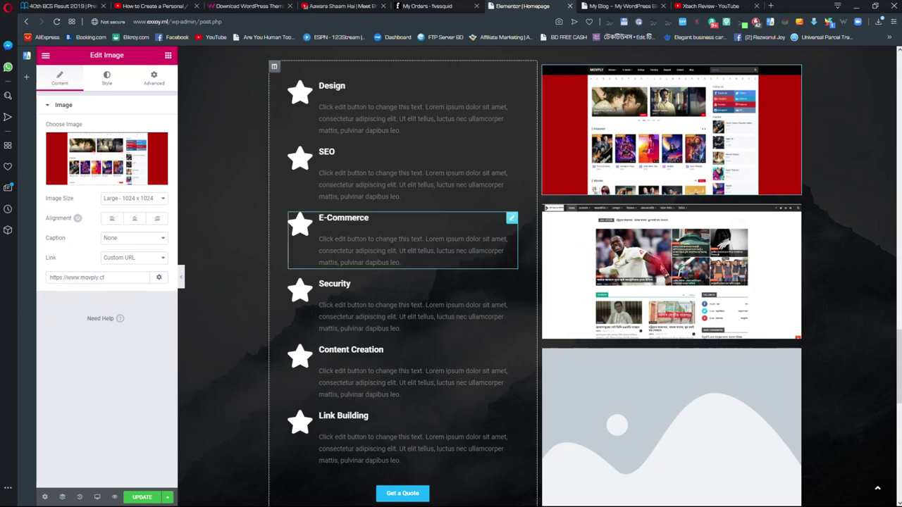
pyautogui.click(798, 222)
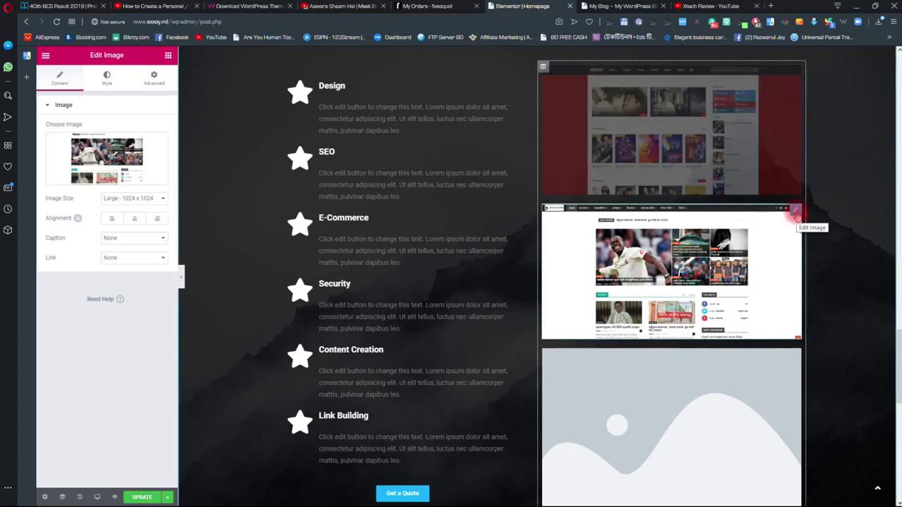
pyautogui.click(157, 258)
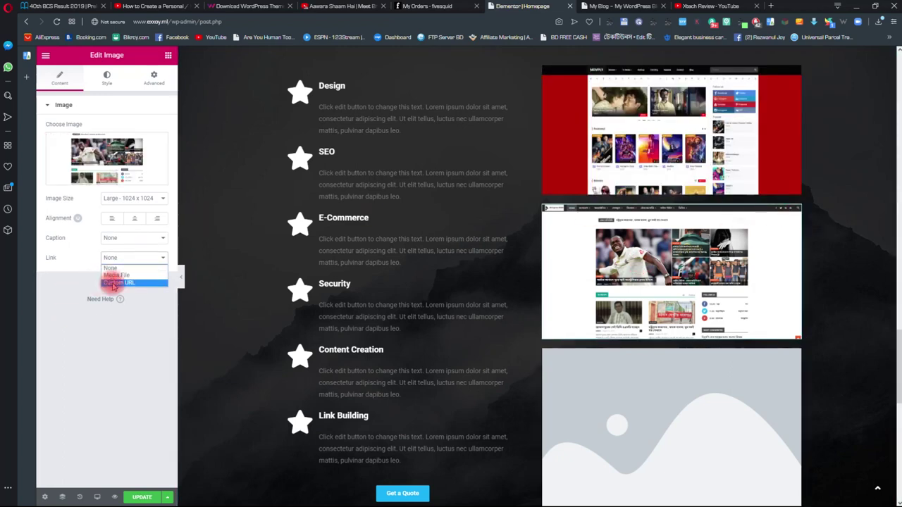
pyautogui.click(117, 283)
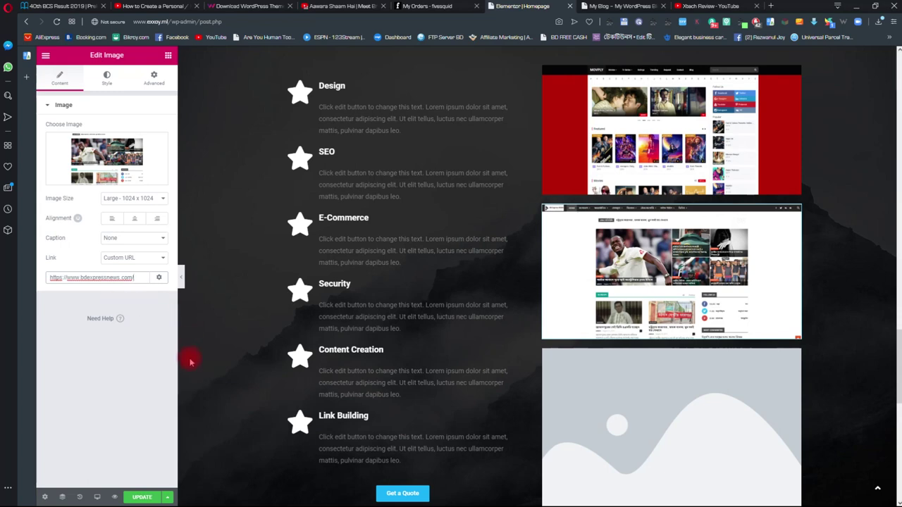
pyautogui.click(645, 398)
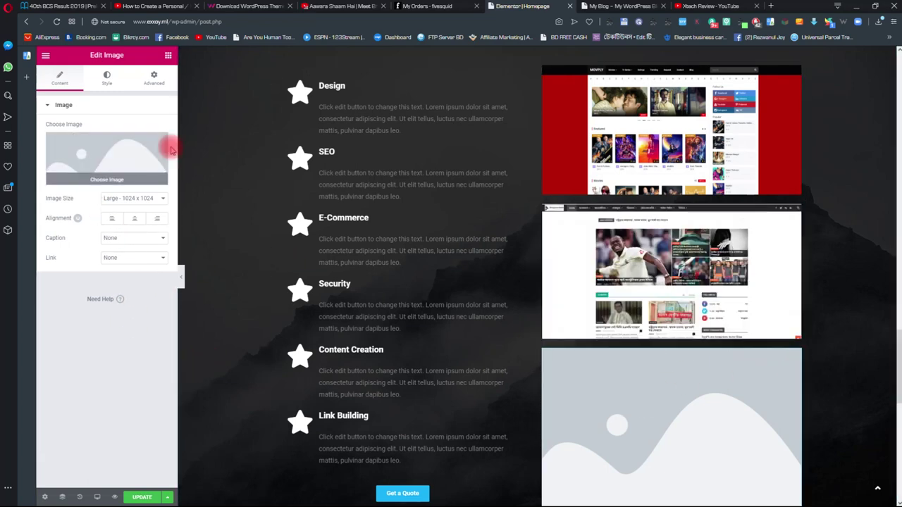
pyautogui.click(117, 177)
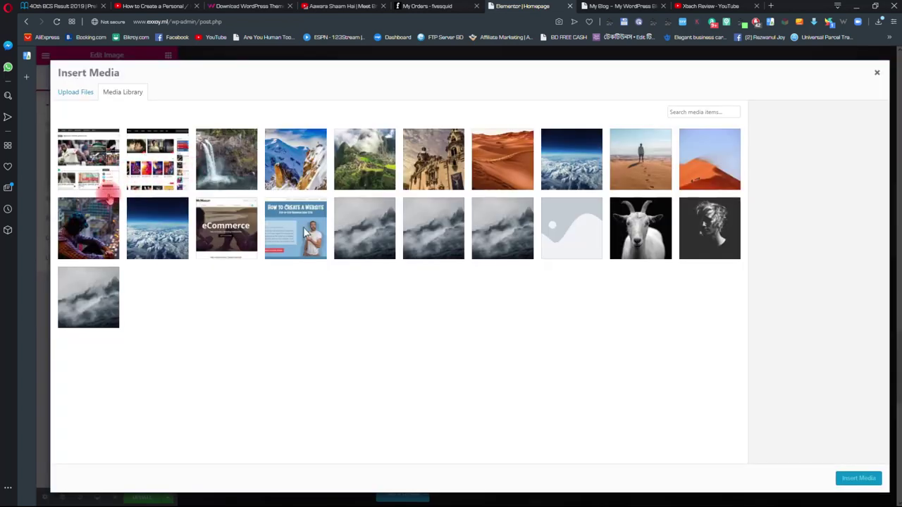
pyautogui.click(94, 100)
pyautogui.click(483, 258)
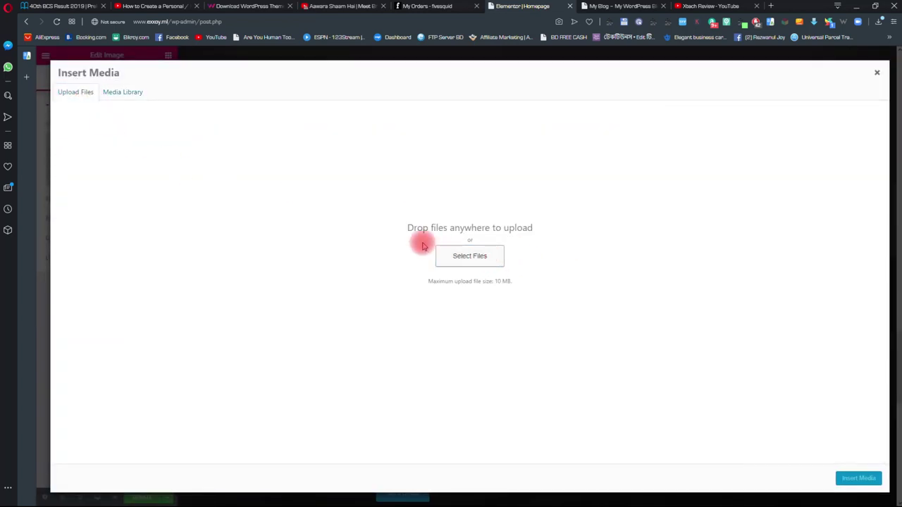
pyautogui.click(121, 171)
pyautogui.click(371, 237)
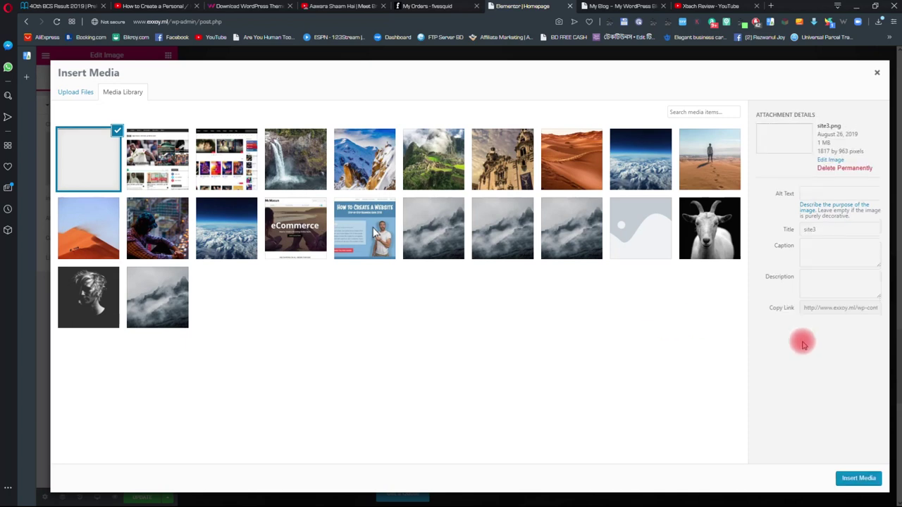
pyautogui.click(849, 479)
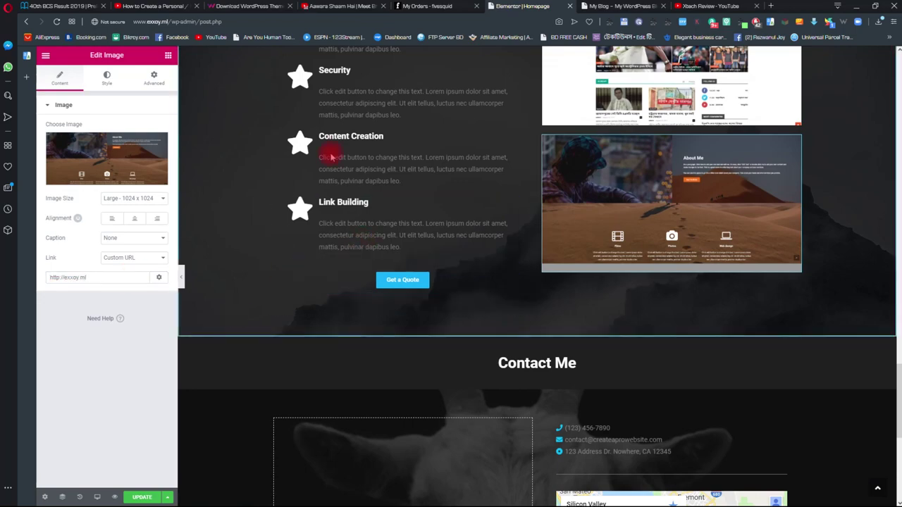
pyautogui.scroll(4, 481, 151)
pyautogui.scroll(-6, 403, 187)
pyautogui.scroll(-3, 642, 145)
pyautogui.scroll(3, 550, 183)
pyautogui.scroll(2, 484, 168)
pyautogui.scroll(-2, 530, 182)
pyautogui.scroll(2, 288, 194)
pyautogui.scroll(6, 242, 181)
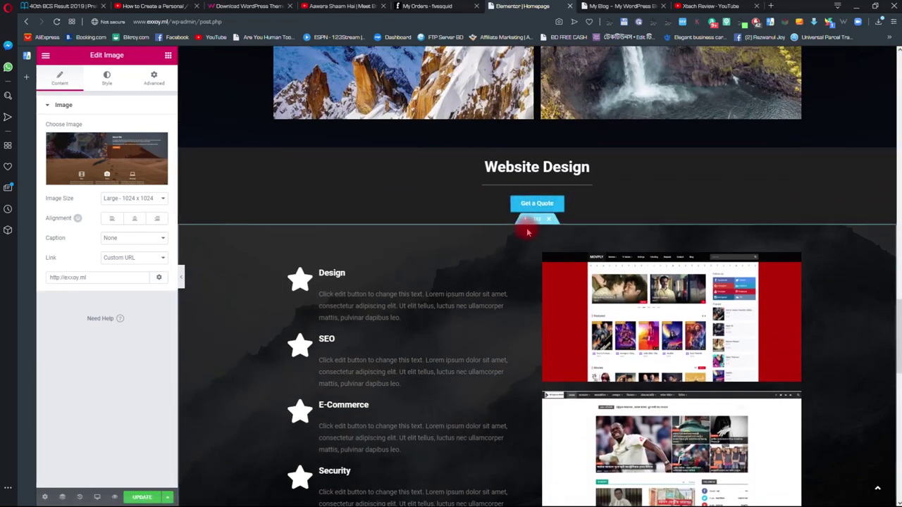
# - Give the services section the snowy Mountains photo as its background image
pyautogui.click(537, 142)
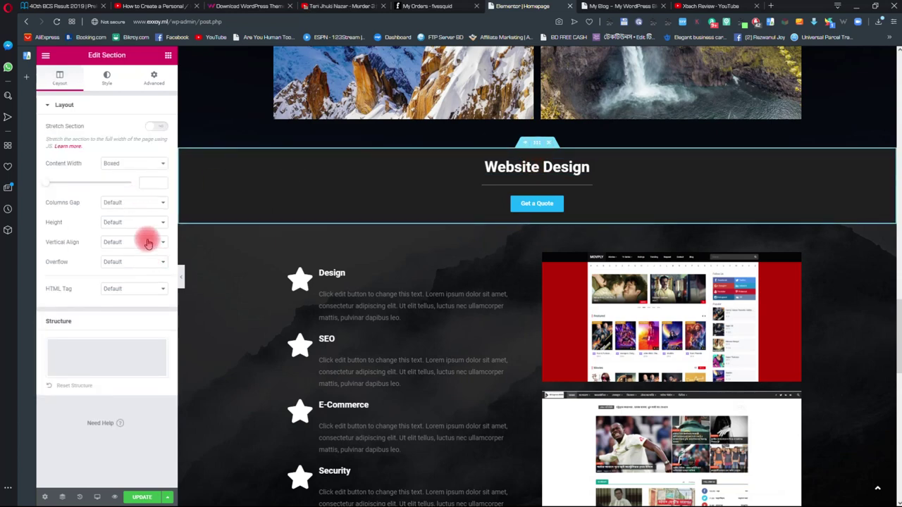
pyautogui.click(107, 78)
pyautogui.scroll(-1, 357, 275)
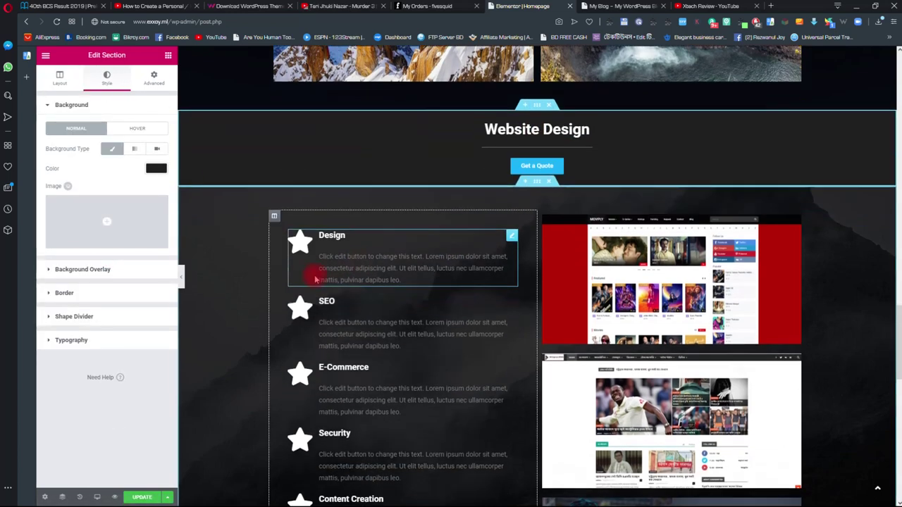
pyautogui.click(522, 181)
pyautogui.click(107, 78)
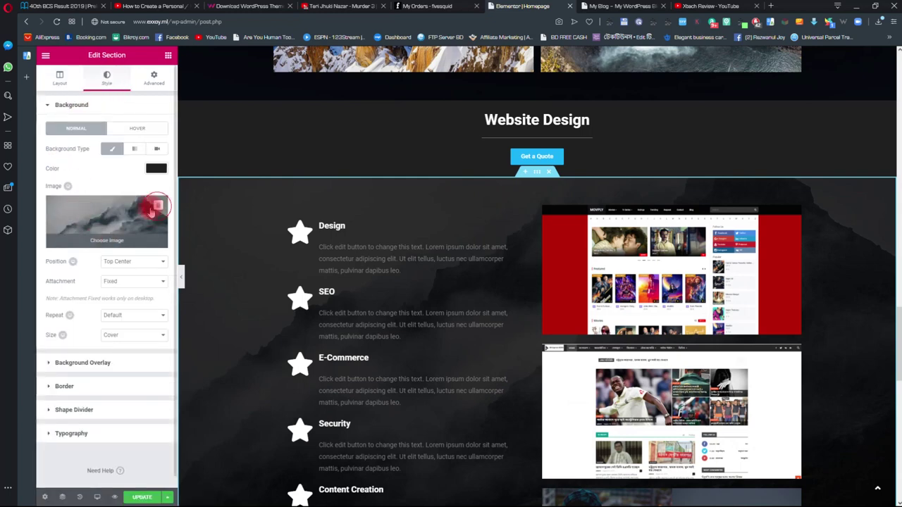
pyautogui.click(95, 237)
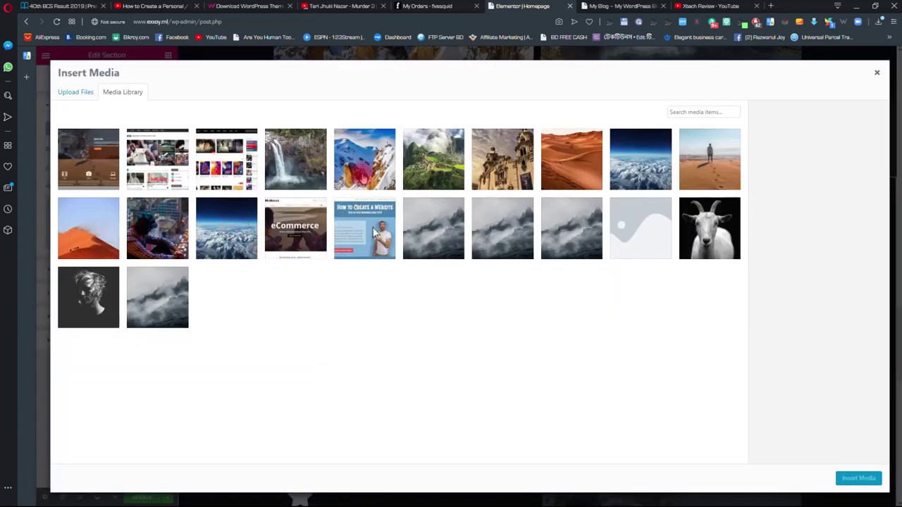
pyautogui.click(365, 169)
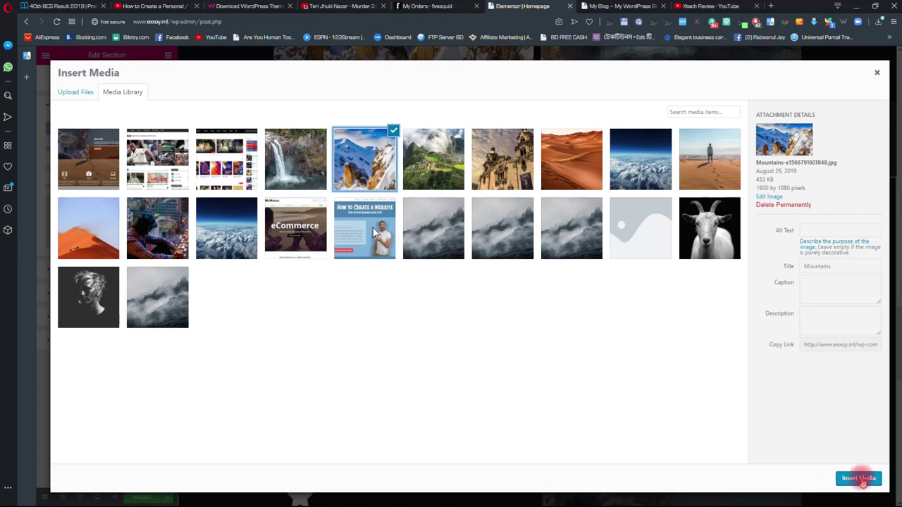
pyautogui.click(858, 478)
# - Move down the page and select the Contact Me heading
pyautogui.scroll(-3, 571, 364)
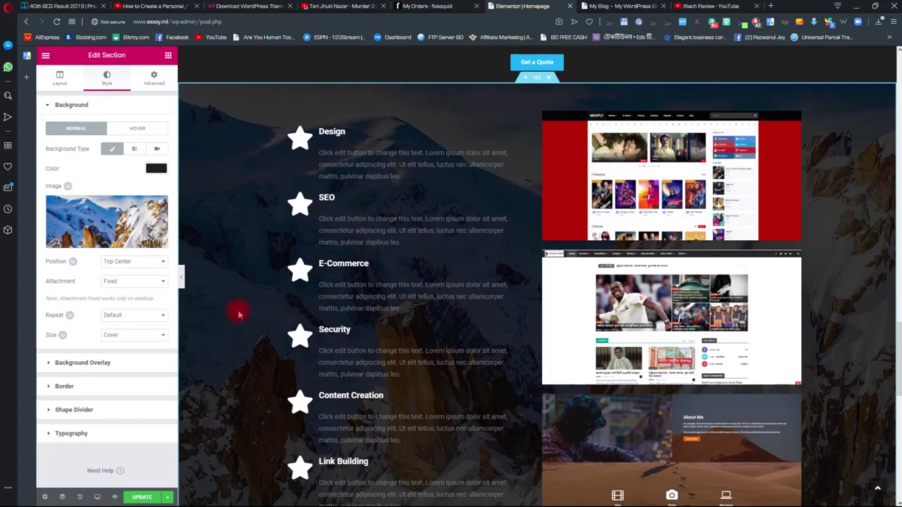
pyautogui.scroll(4, 256, 296)
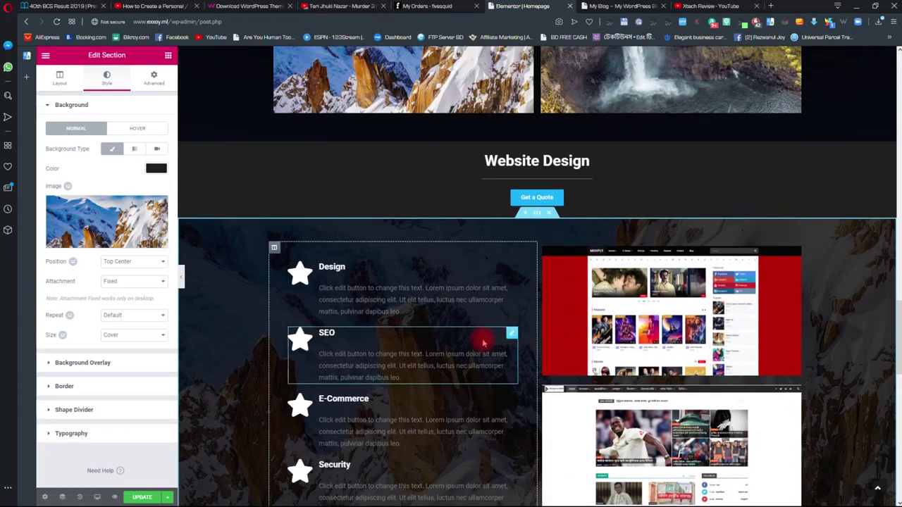
pyautogui.scroll(-4, 484, 339)
pyautogui.scroll(-5, 475, 339)
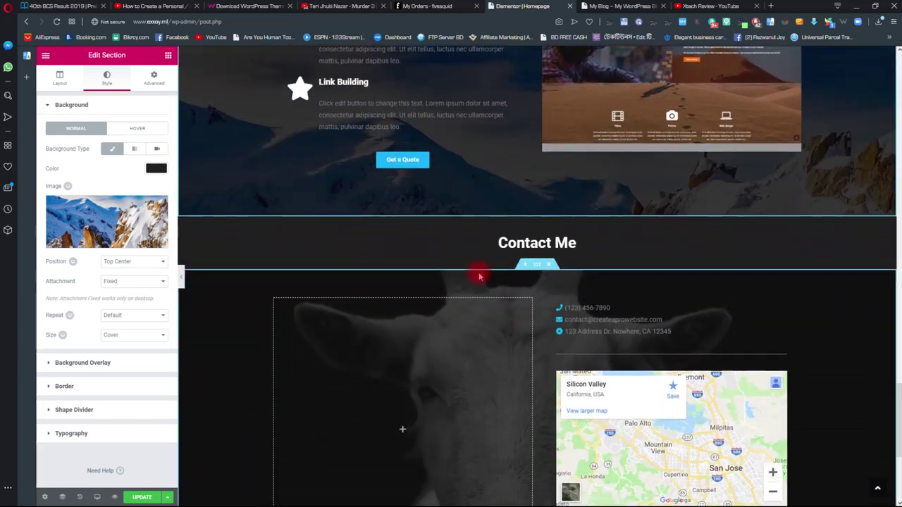
pyautogui.click(519, 246)
pyautogui.scroll(-1, 536, 239)
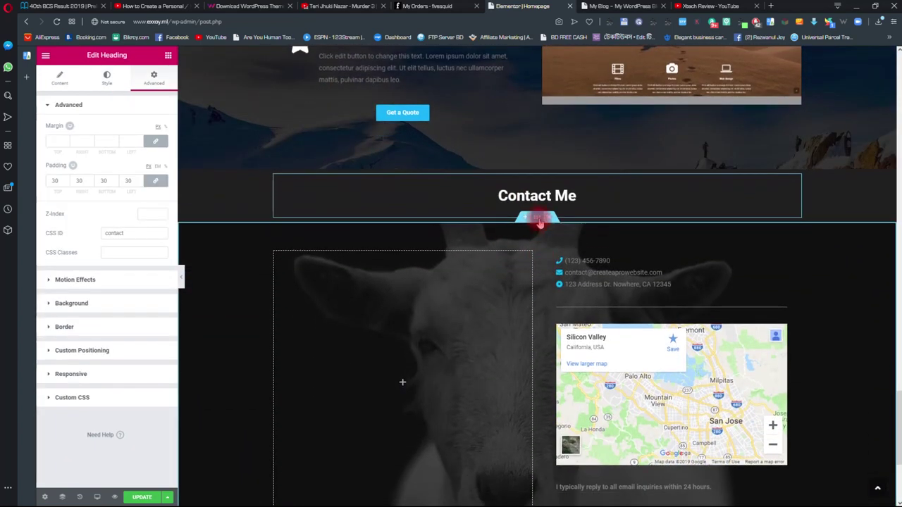
# - Replace the Contact Me section's goat background with the desert-walker photo
pyautogui.click(537, 217)
pyautogui.click(106, 78)
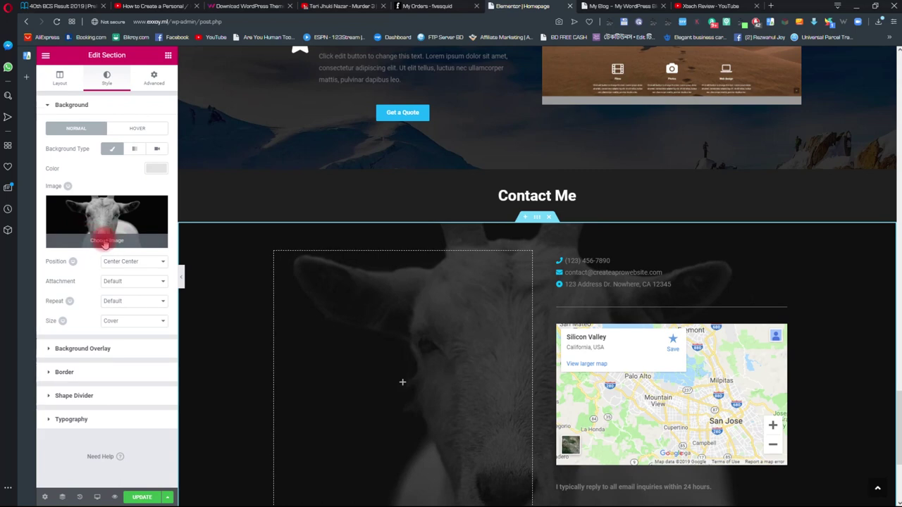
pyautogui.click(157, 208)
pyautogui.click(90, 236)
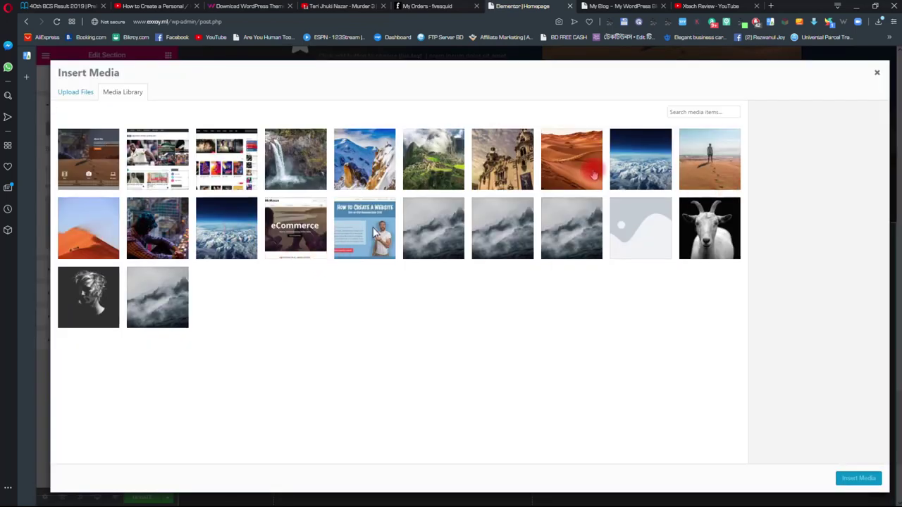
pyautogui.click(698, 176)
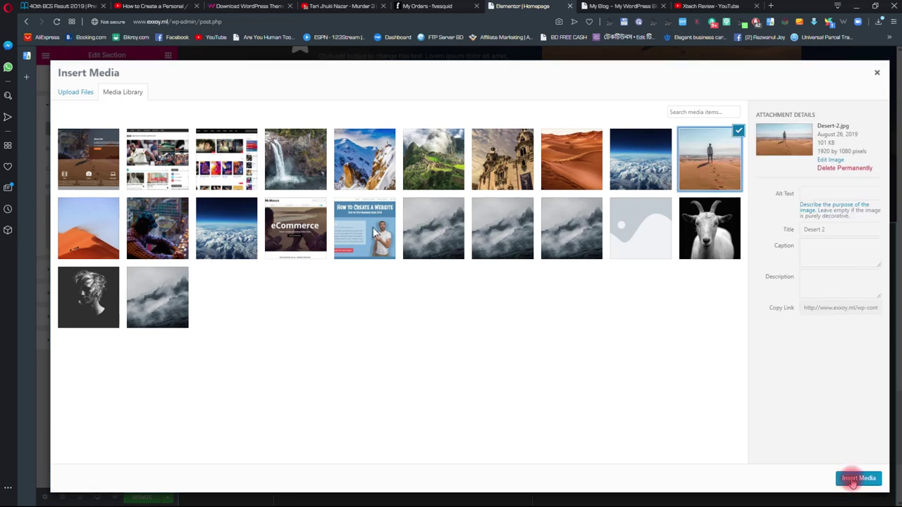
pyautogui.click(857, 478)
pyautogui.scroll(-3, 392, 332)
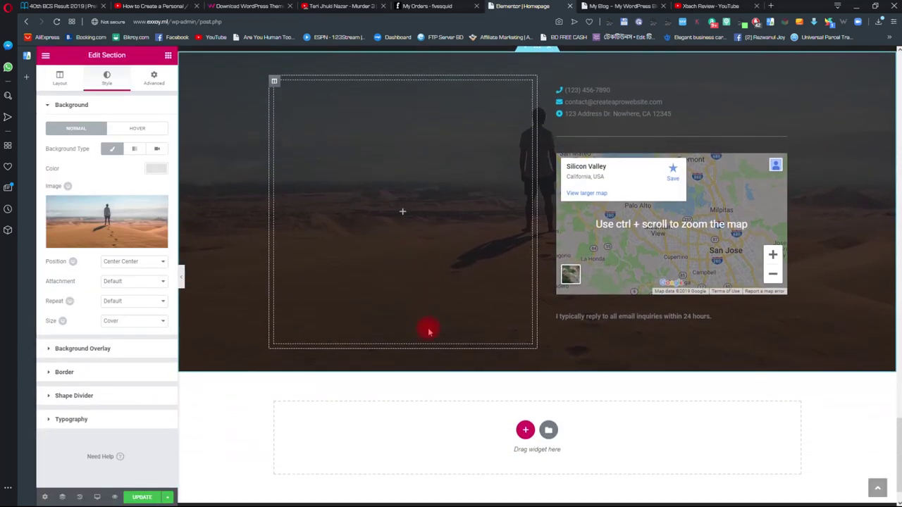
pyautogui.scroll(1, 451, 332)
pyautogui.scroll(1, 467, 332)
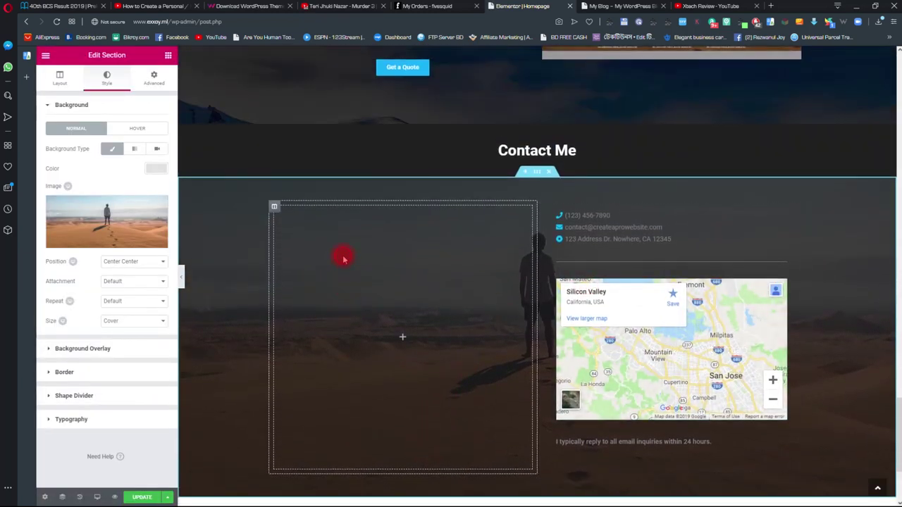
# - Return to the widget panel and save the homepage with Update
pyautogui.click(402, 336)
pyautogui.scroll(-2, 354, 306)
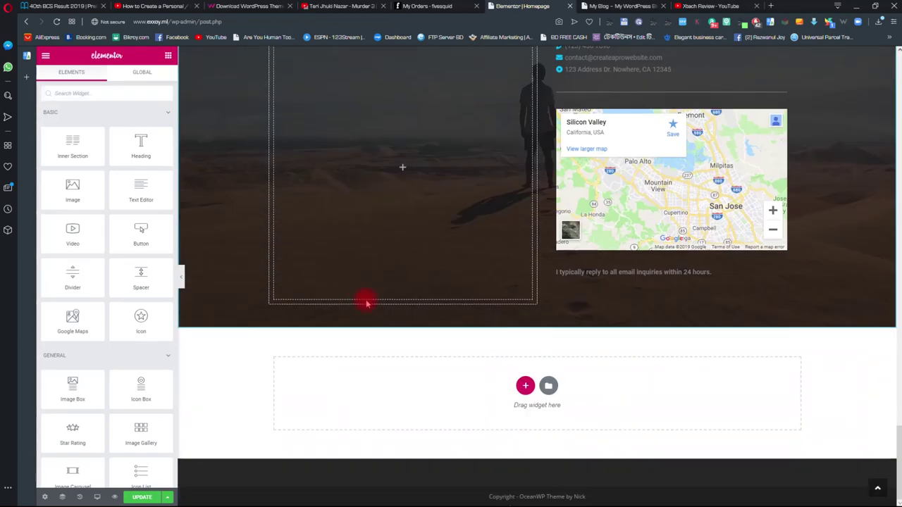
pyautogui.scroll(5, 437, 312)
pyautogui.scroll(-2, 421, 317)
pyautogui.scroll(-1, 421, 341)
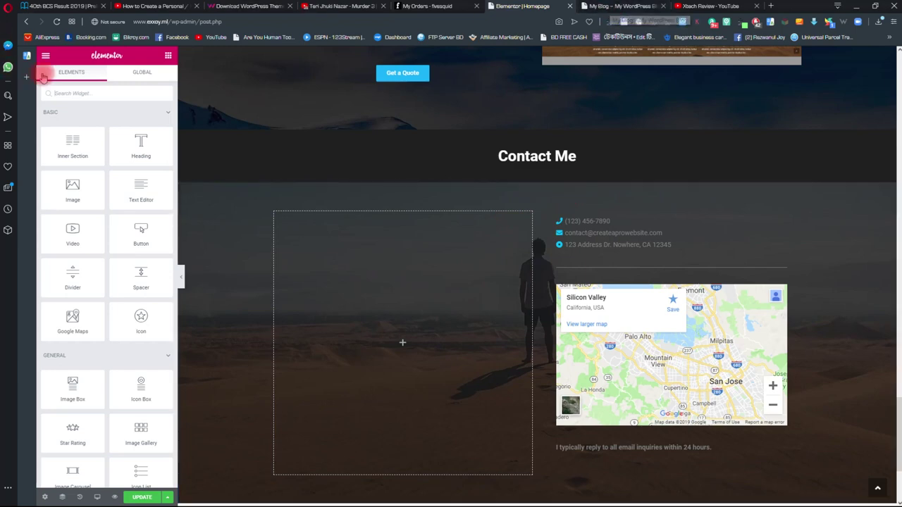
pyautogui.click(45, 55)
pyautogui.click(45, 55)
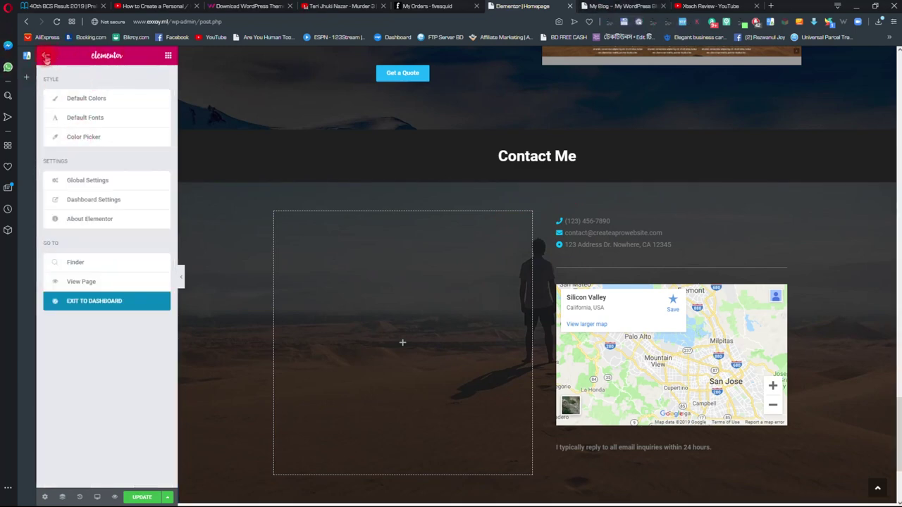
pyautogui.click(145, 497)
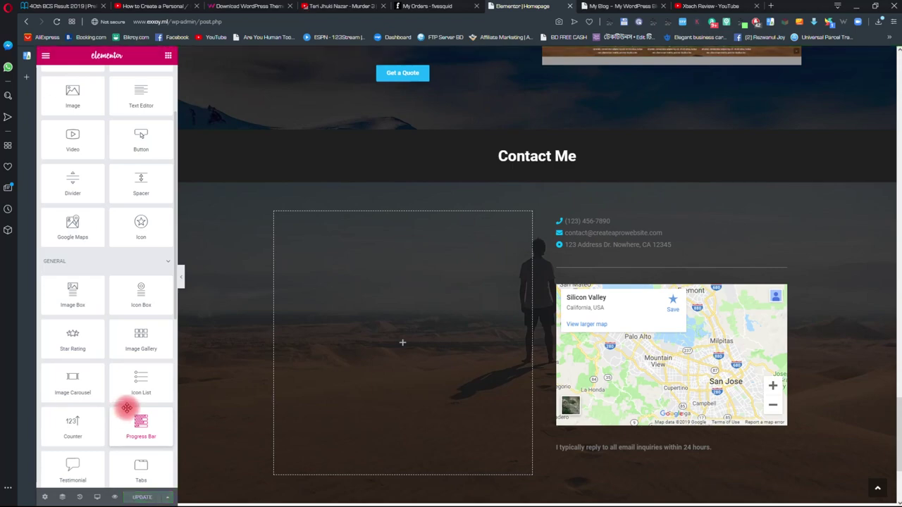
# - Reload the live My Blog homepage, check Contact Me, then return to the Elementor Homepage editor
pyautogui.scroll(-5, 187, 289)
pyautogui.scroll(10, 227, 126)
pyautogui.hotkey('ctrl', 'Tab')
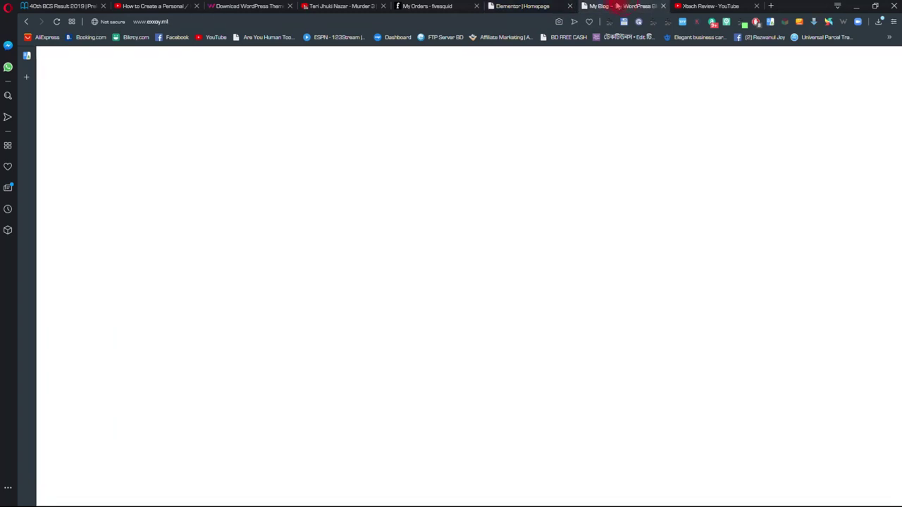
pyautogui.click(57, 23)
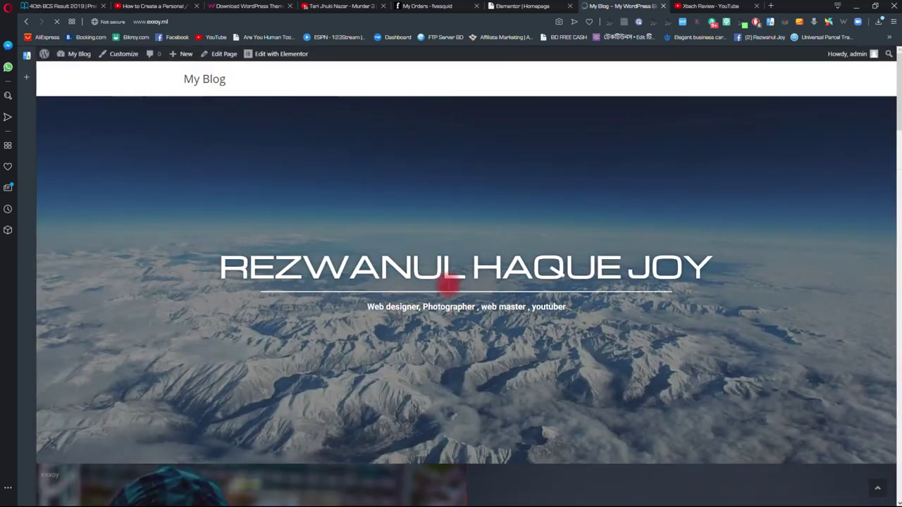
pyautogui.scroll(-15, 450, 285)
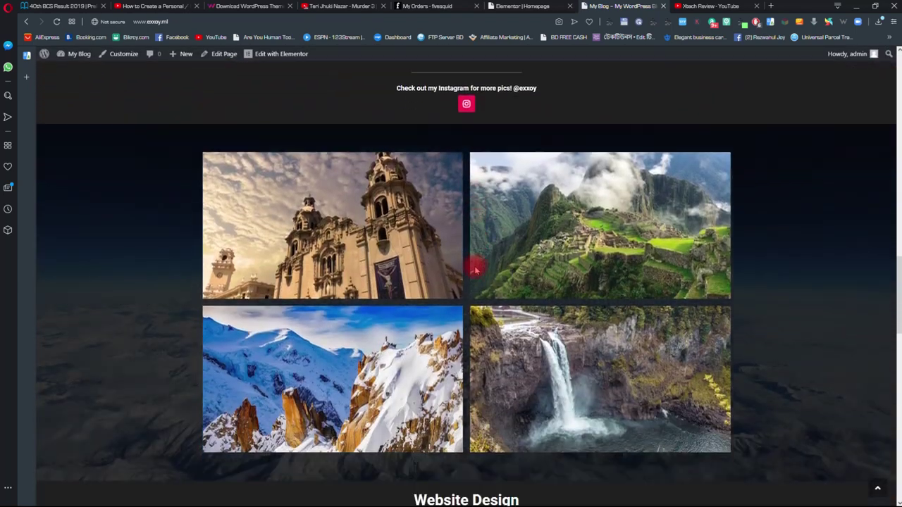
pyautogui.scroll(-10, 475, 270)
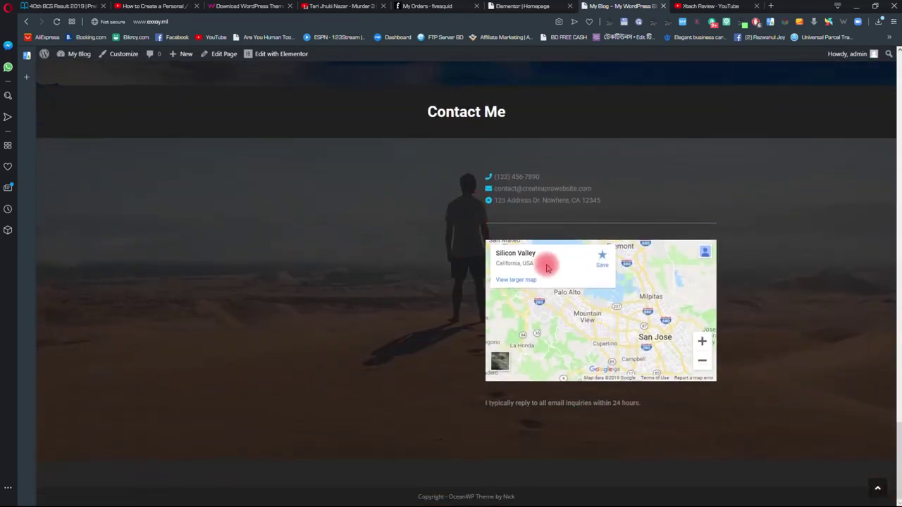
pyautogui.scroll(10, 494, 360)
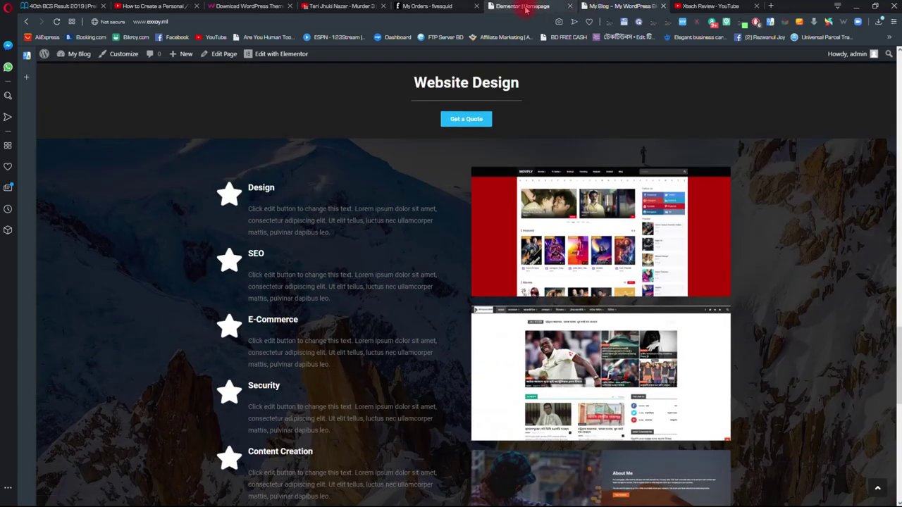
pyautogui.click(523, 6)
pyautogui.click(45, 56)
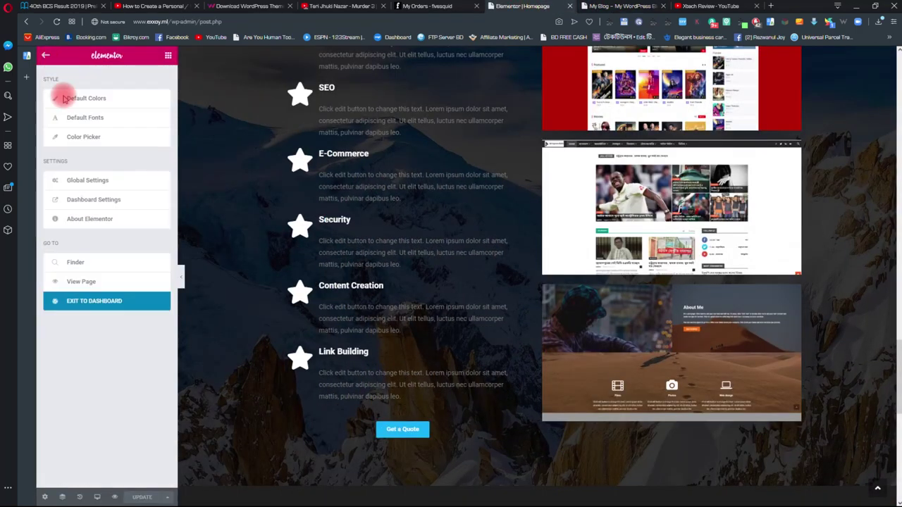
# - Exit the editor to the WordPress dashboard and go to Plugins > Add New
pyautogui.click(95, 305)
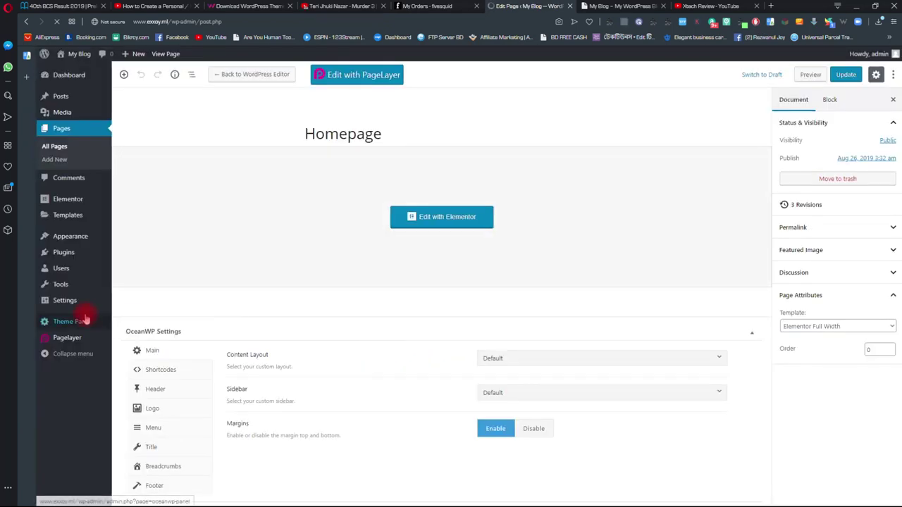
pyautogui.moveTo(74, 253)
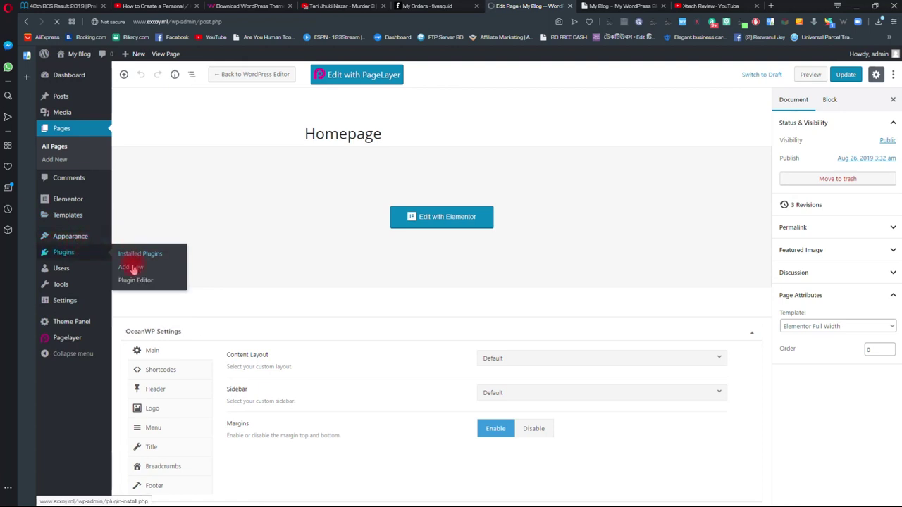
pyautogui.click(133, 270)
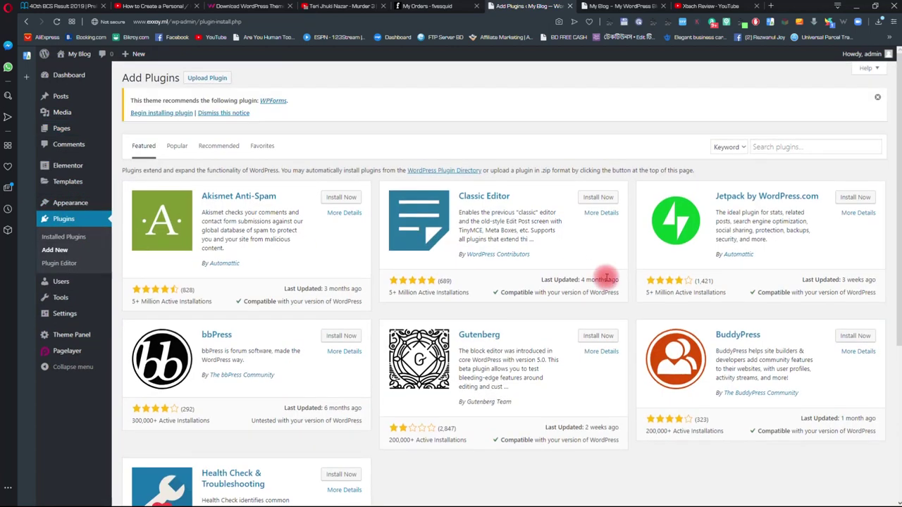
# - Search 'contact 7 ele', then install and activate Contact Form7 Widget For Elementor Page Builder
pyautogui.click(767, 146)
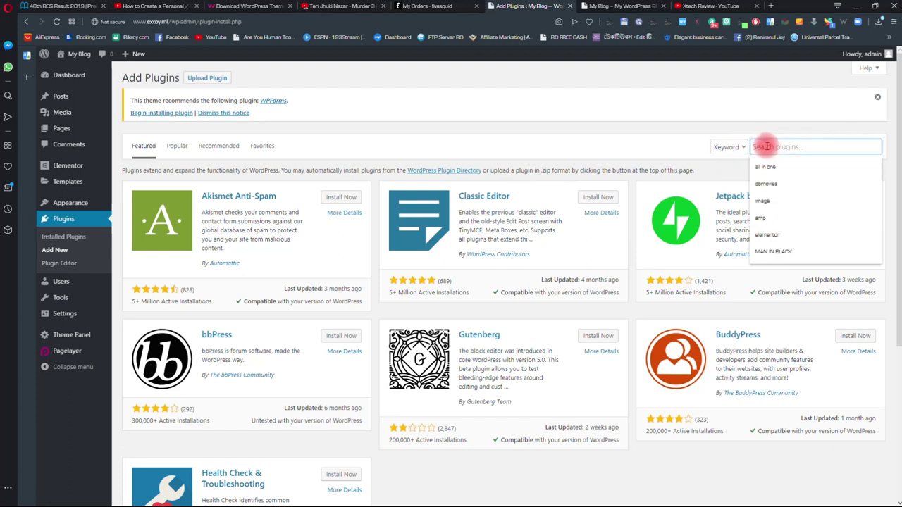
pyautogui.write('con')
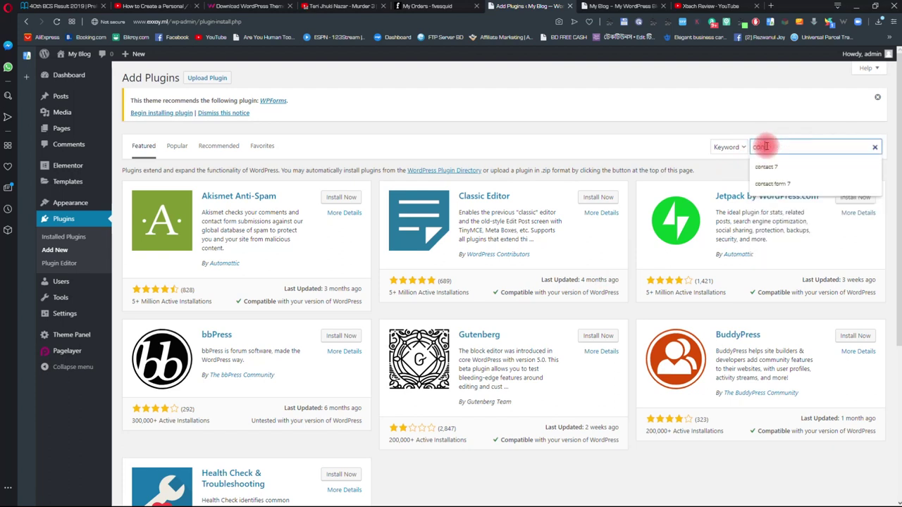
pyautogui.write('ta')
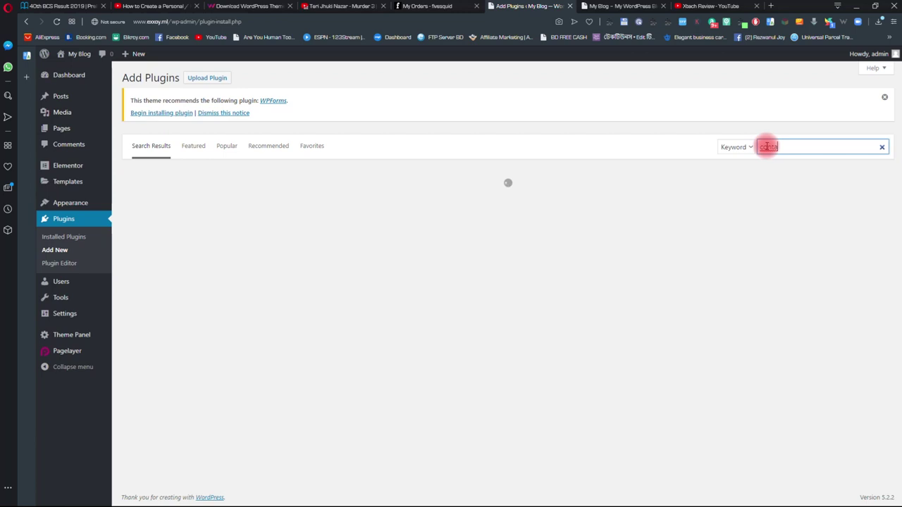
pyautogui.write('ct 7 elementor')
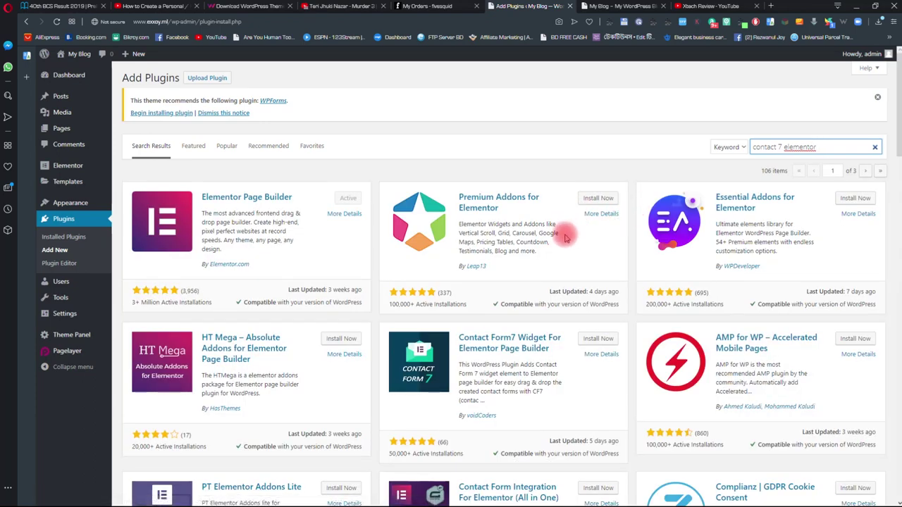
pyautogui.scroll(-1, 566, 227)
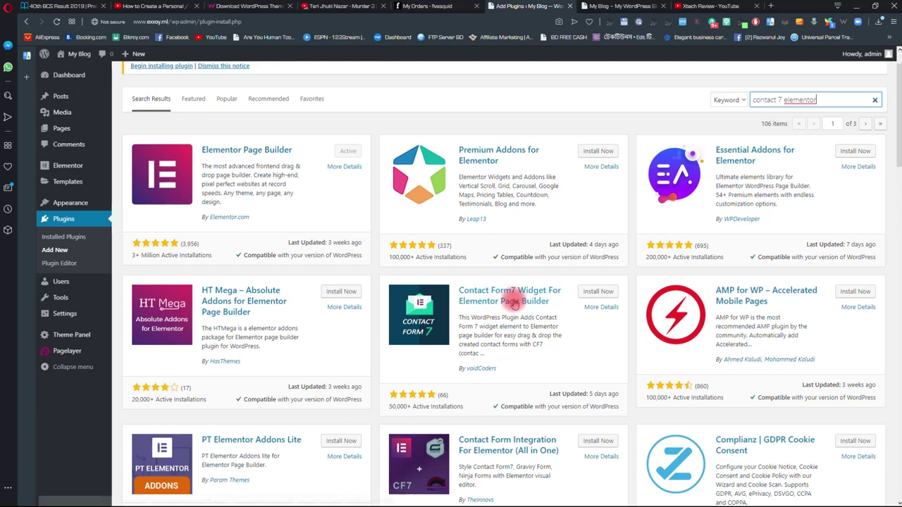
pyautogui.click(592, 292)
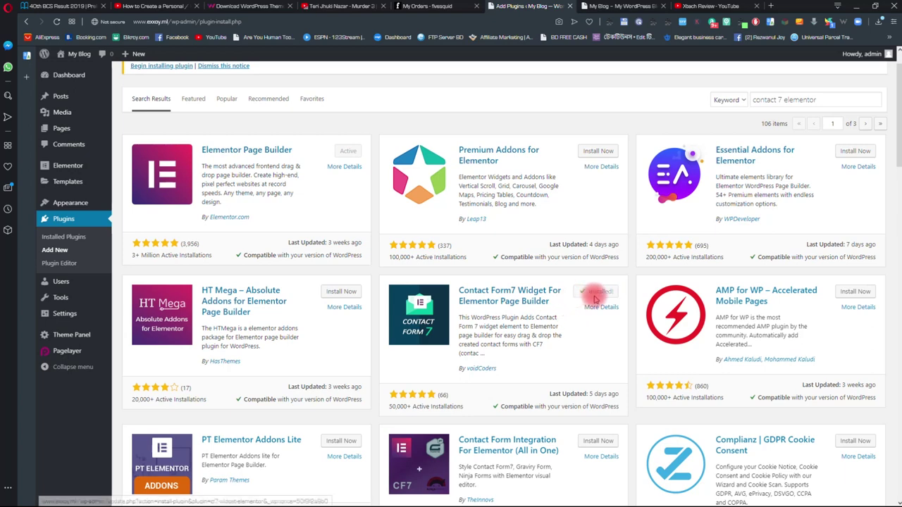
pyautogui.click(603, 292)
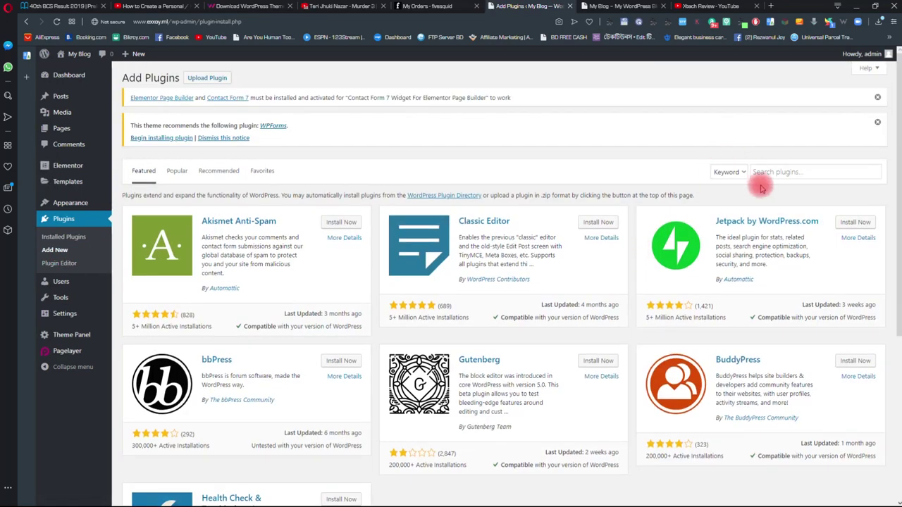
# - Search plugins for 'contact form 7', then install and activate Contact Form 7
pyautogui.click(767, 172)
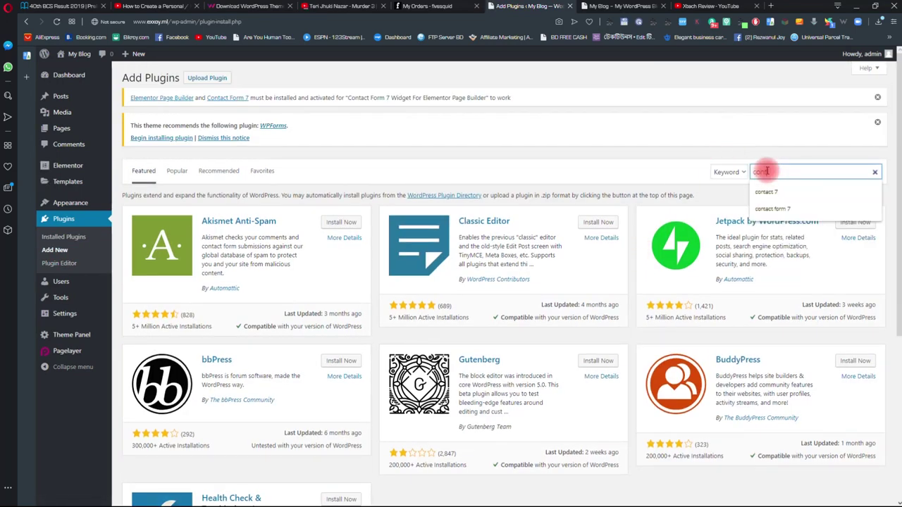
pyautogui.write('act form 7')
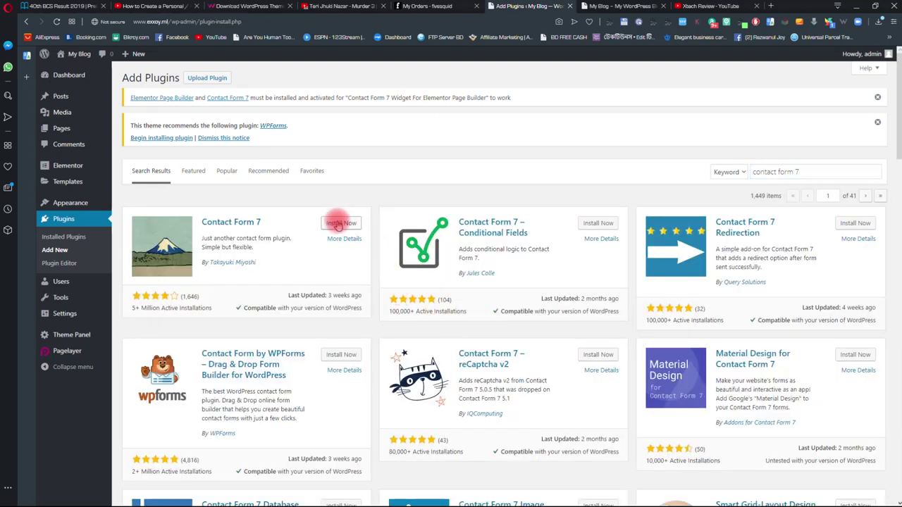
pyautogui.click(337, 224)
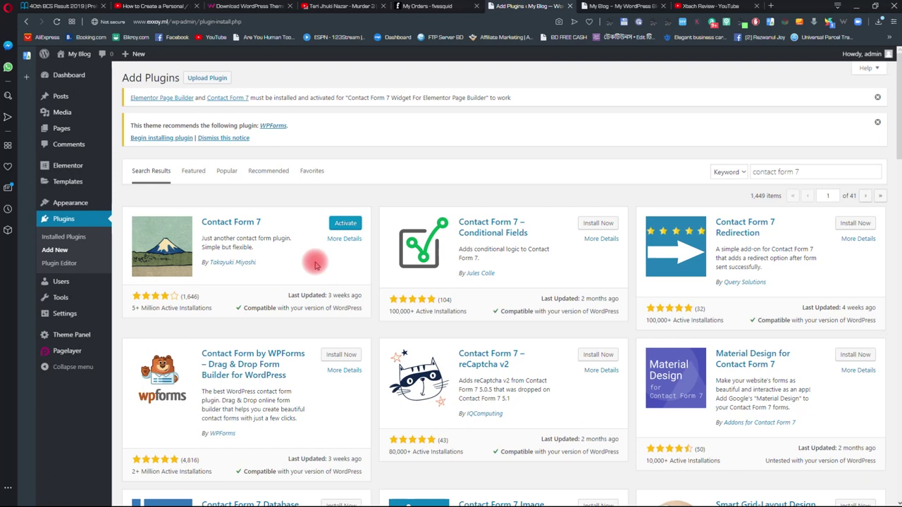
pyautogui.click(345, 224)
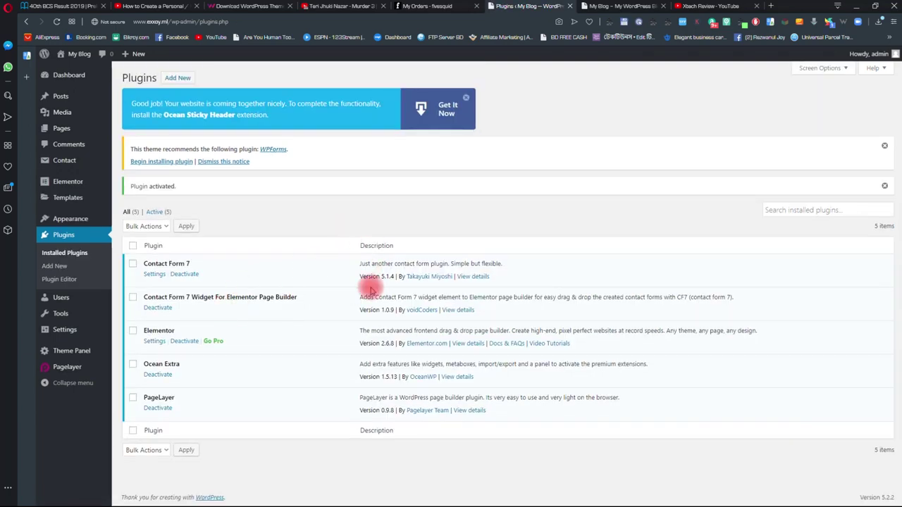
# - Edit Contact form 1 from the Contact > Contact Forms list
pyautogui.moveTo(73, 164)
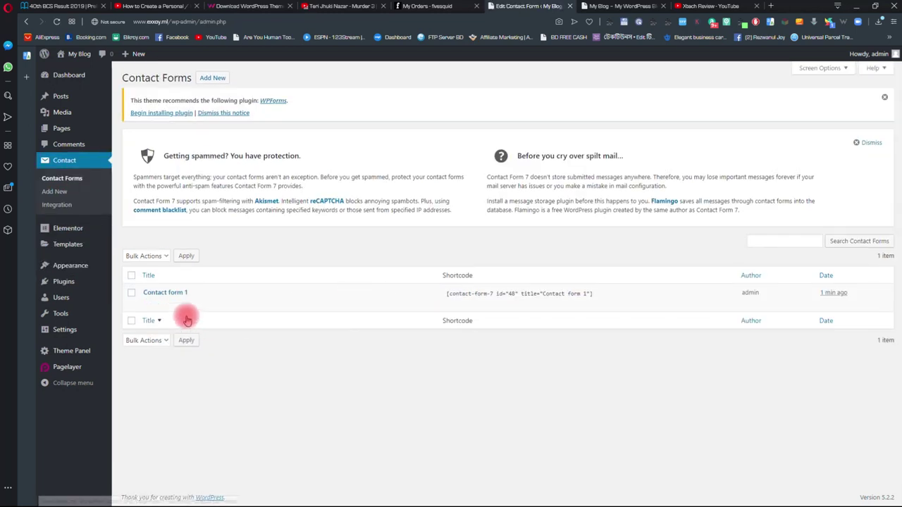
pyautogui.moveTo(152, 295)
pyautogui.click(149, 303)
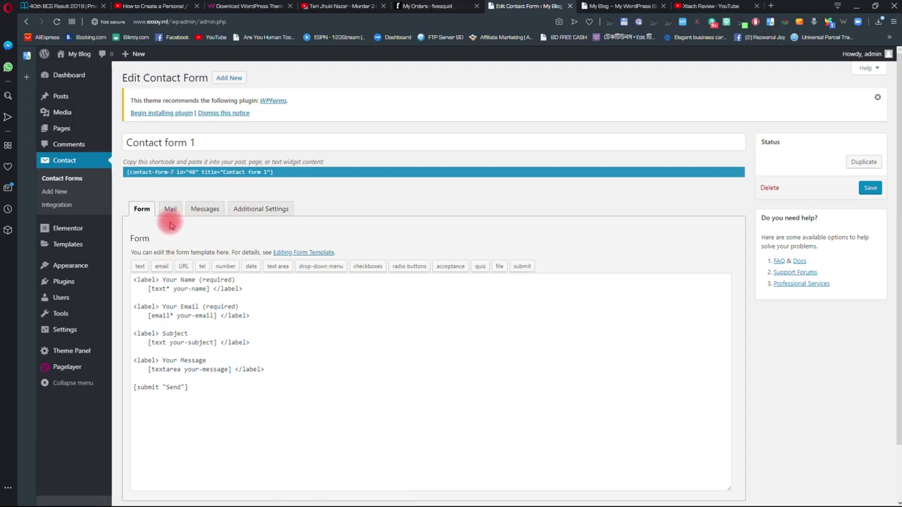
# - On the Mail tab, change the To recipient to the new Gmail address
pyautogui.click(170, 209)
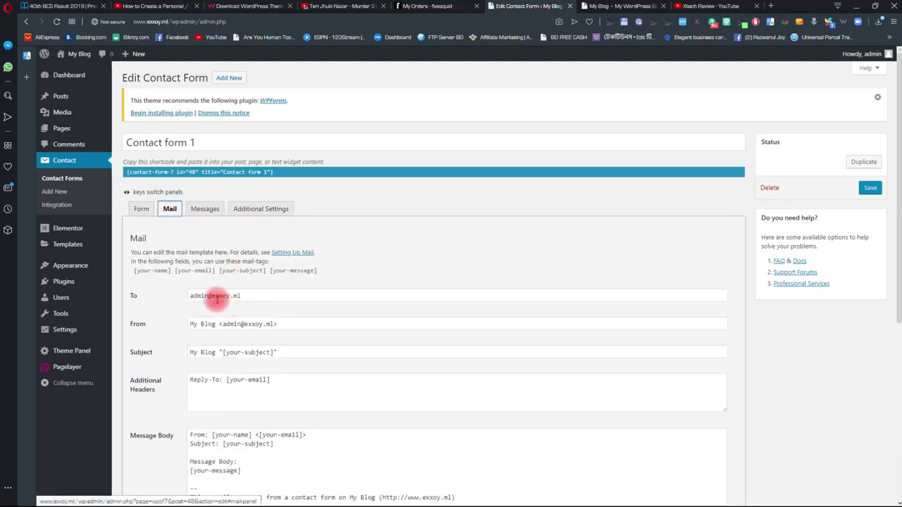
pyautogui.doubleClick(204, 296)
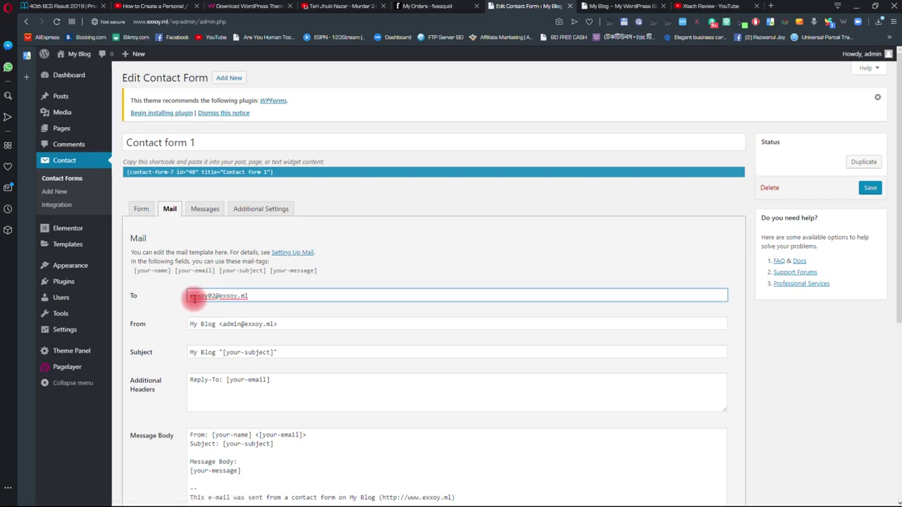
pyautogui.moveTo(274, 296); pyautogui.dragTo(227, 308)
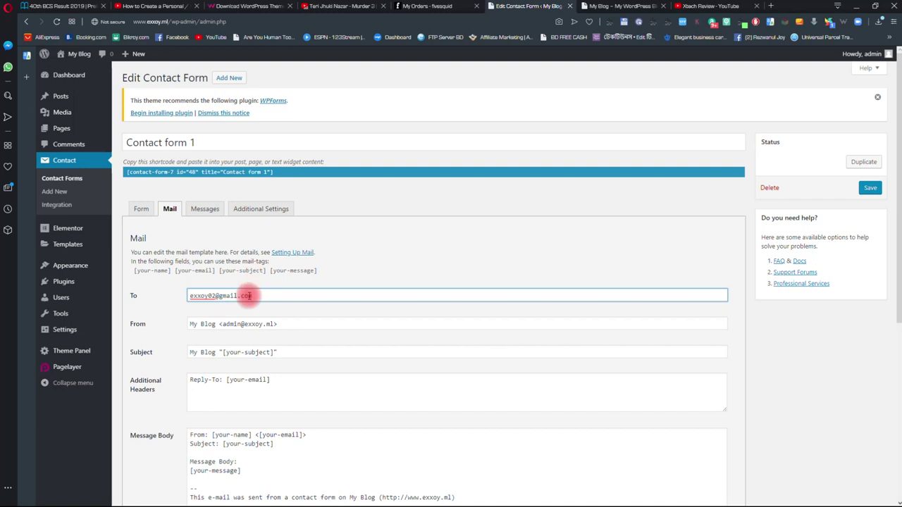
pyautogui.scroll(-2, 173, 402)
pyautogui.scroll(2, 173, 403)
pyautogui.click(181, 400)
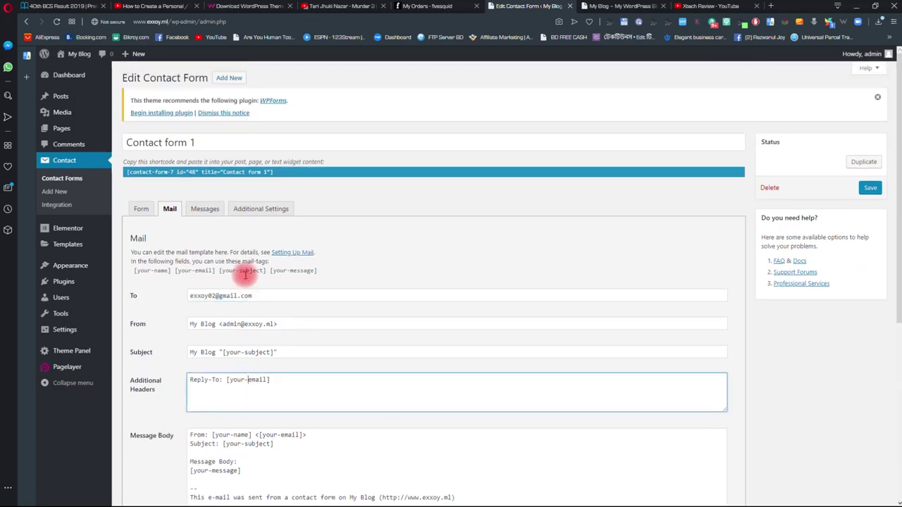
pyautogui.scroll(-1, 261, 292)
pyautogui.scroll(1, 261, 291)
# - Review the Messages, Additional Settings and Form tabs, then save Contact form 1
pyautogui.click(205, 211)
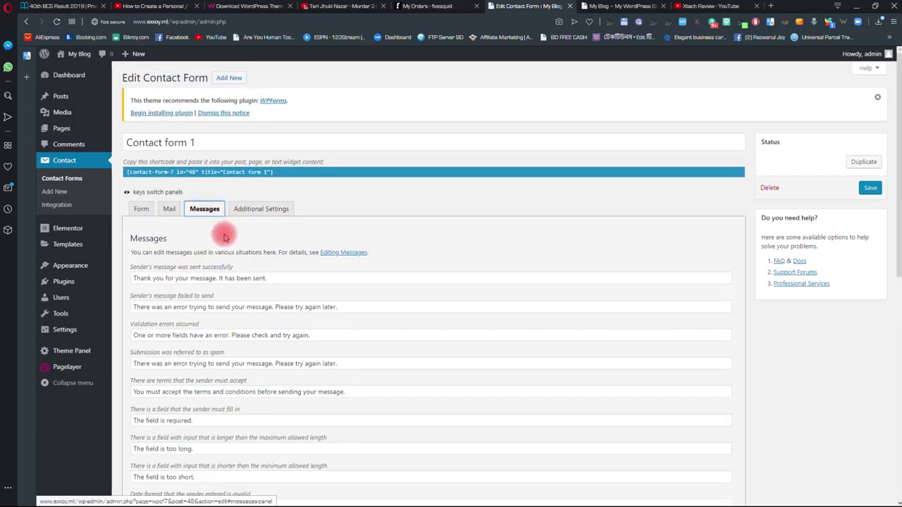
pyautogui.scroll(-3, 238, 268)
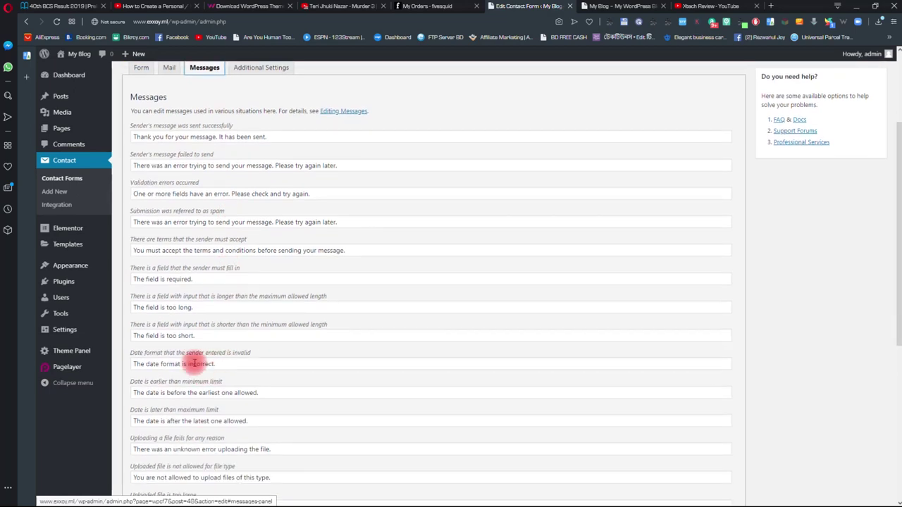
pyautogui.scroll(-4, 195, 362)
pyautogui.scroll(5, 194, 360)
pyautogui.scroll(2, 199, 344)
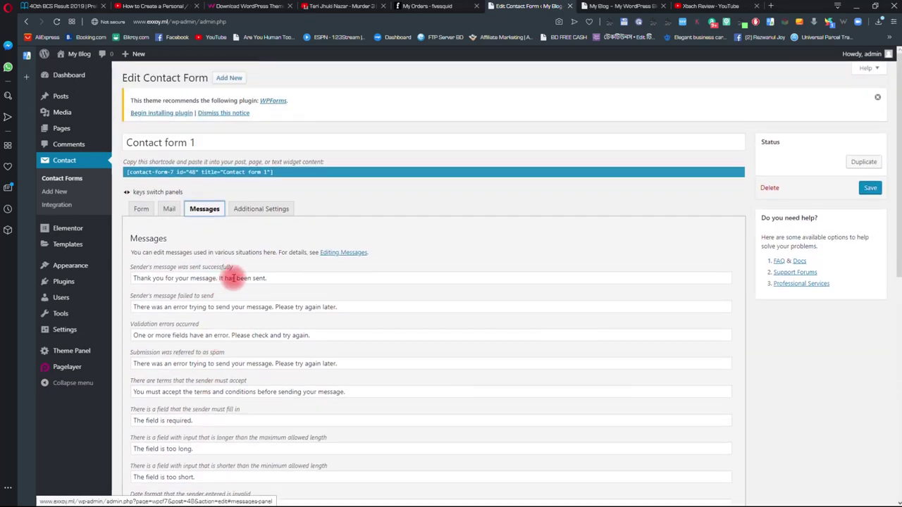
pyautogui.click(259, 209)
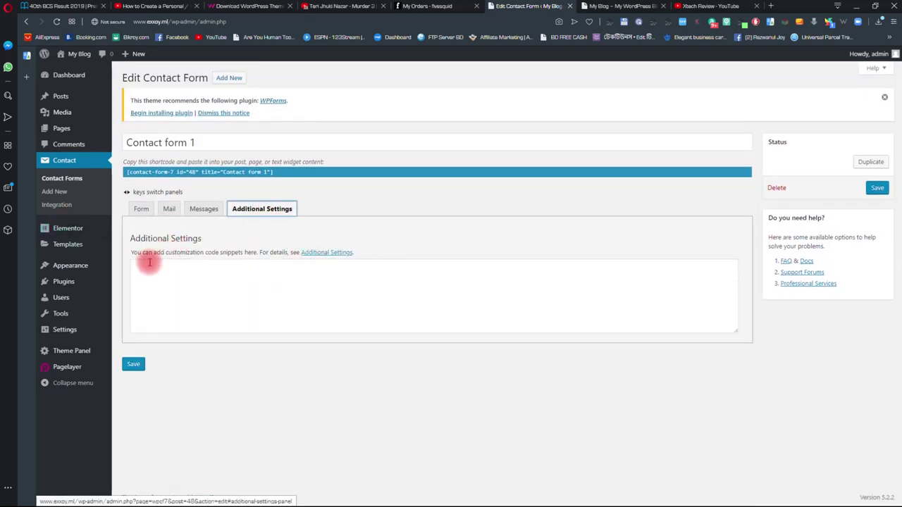
pyautogui.click(138, 209)
pyautogui.scroll(-1, 184, 310)
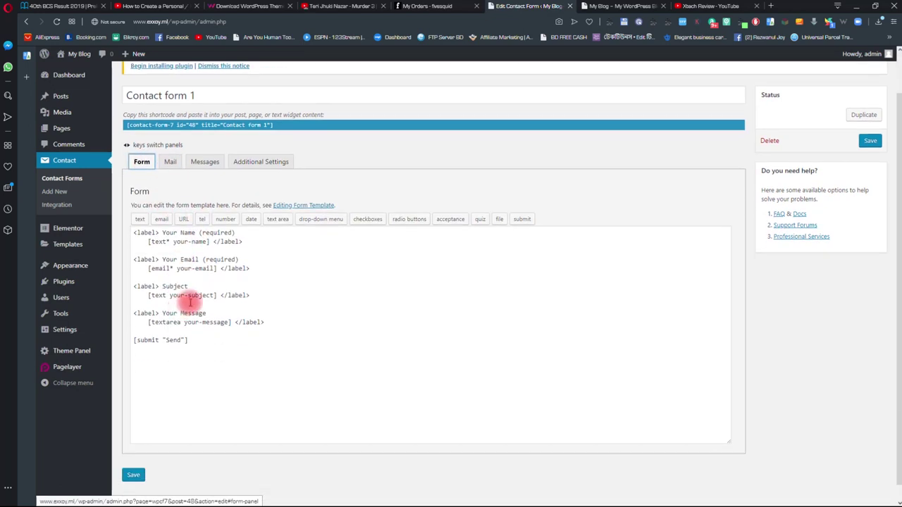
pyautogui.scroll(1, 218, 374)
pyautogui.click(869, 188)
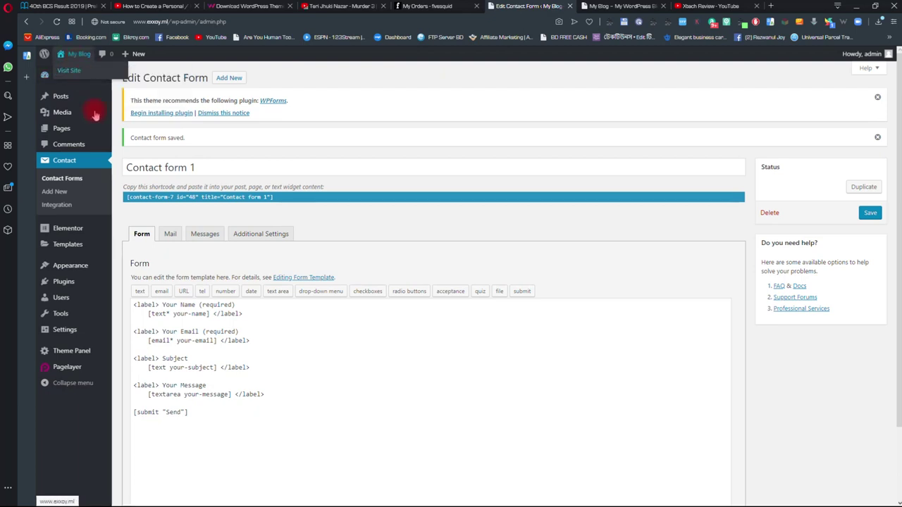
# - From Pages > All Pages, open the Homepage in Elementor and scroll to the Contact Me section
pyautogui.moveTo(63, 129)
pyautogui.click(132, 133)
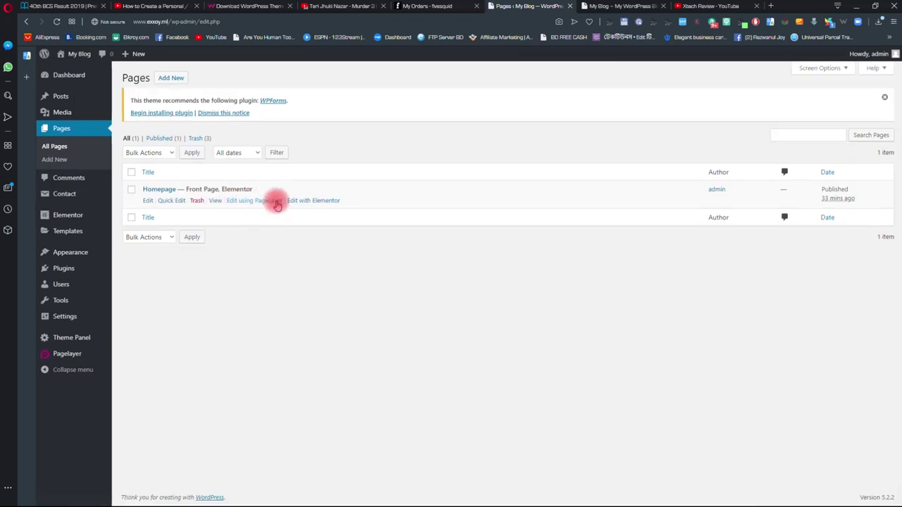
pyautogui.click(311, 202)
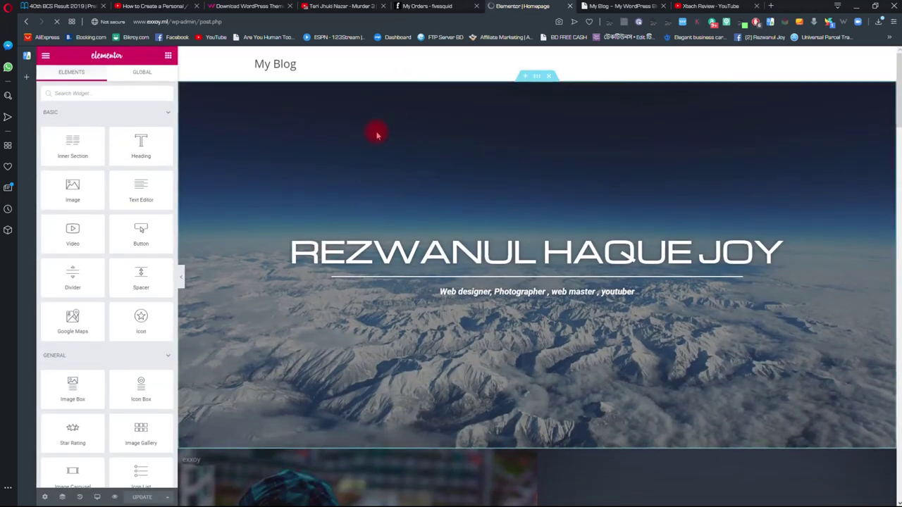
pyautogui.scroll(-15, 346, 226)
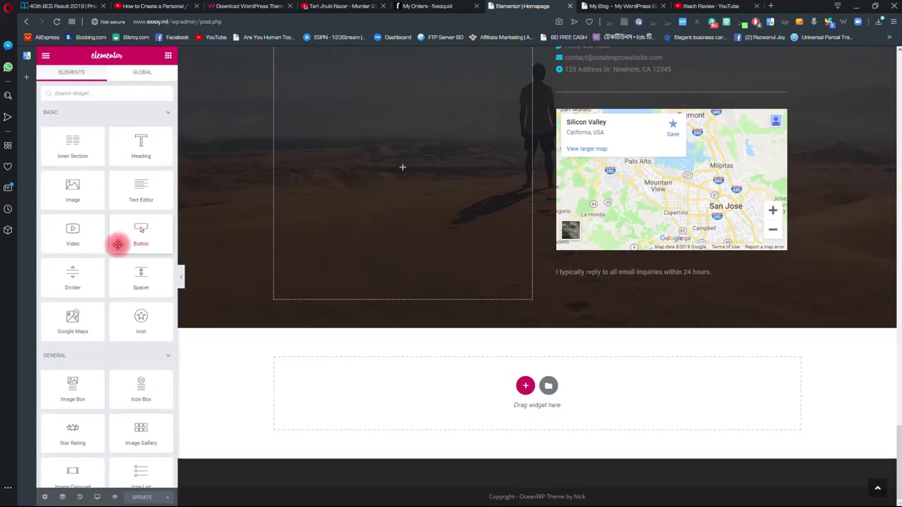
pyautogui.scroll(-8, 120, 242)
# - Add a Void Contact Form 7 widget to the empty left column, set to Contact form 1
pyautogui.moveTo(85, 380); pyautogui.dragTo(371, 214)
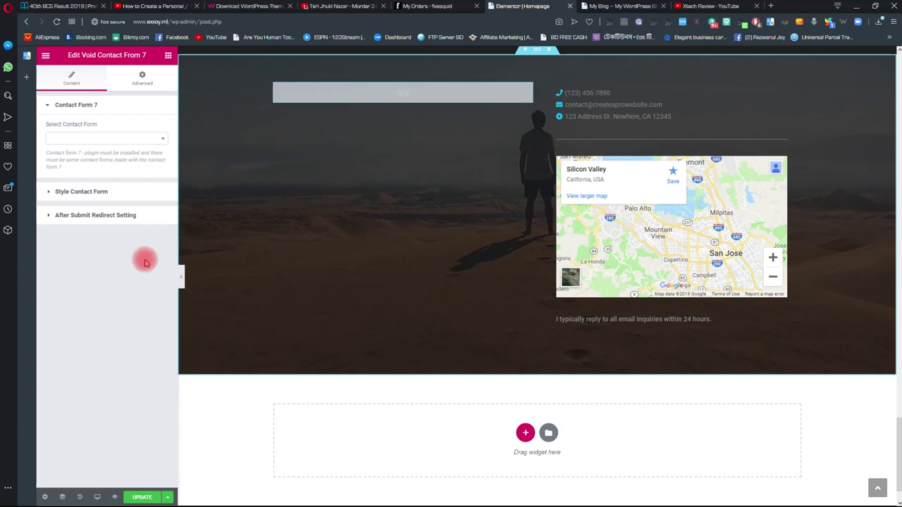
pyautogui.click(106, 140)
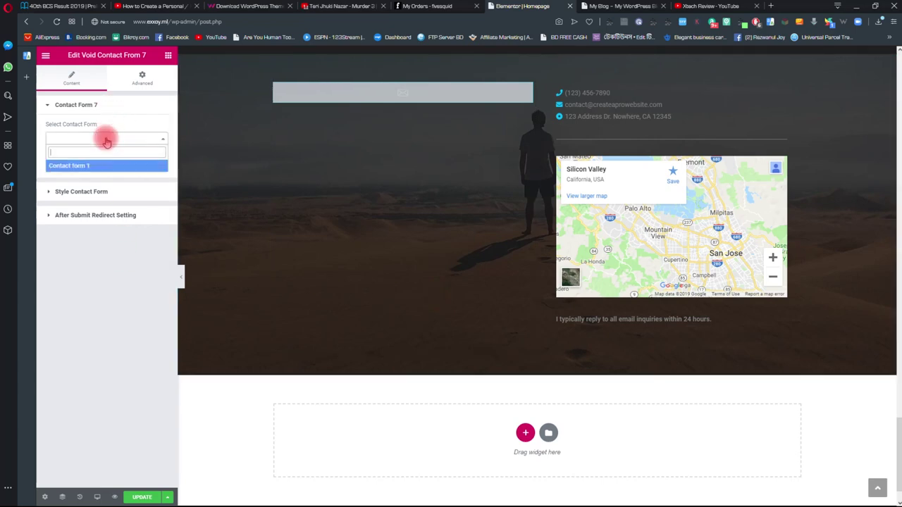
pyautogui.click(70, 167)
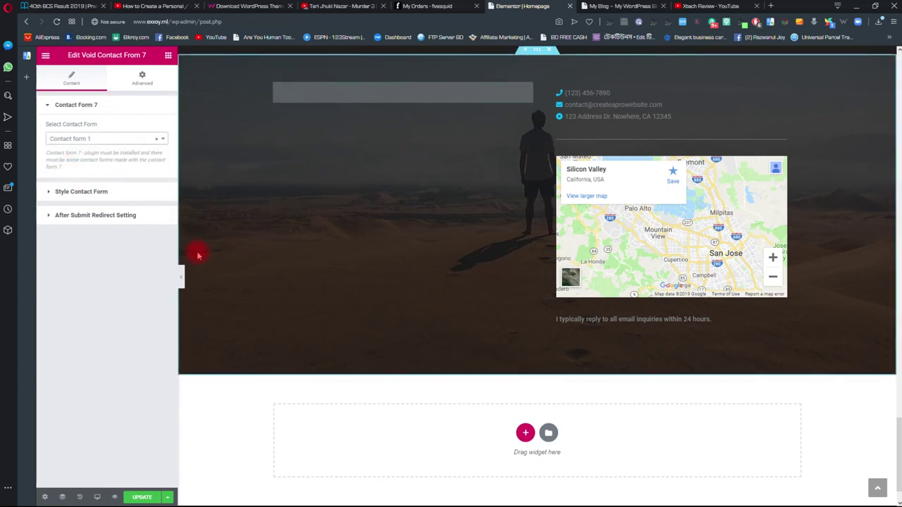
pyautogui.scroll(-1, 332, 177)
pyautogui.scroll(2, 290, 211)
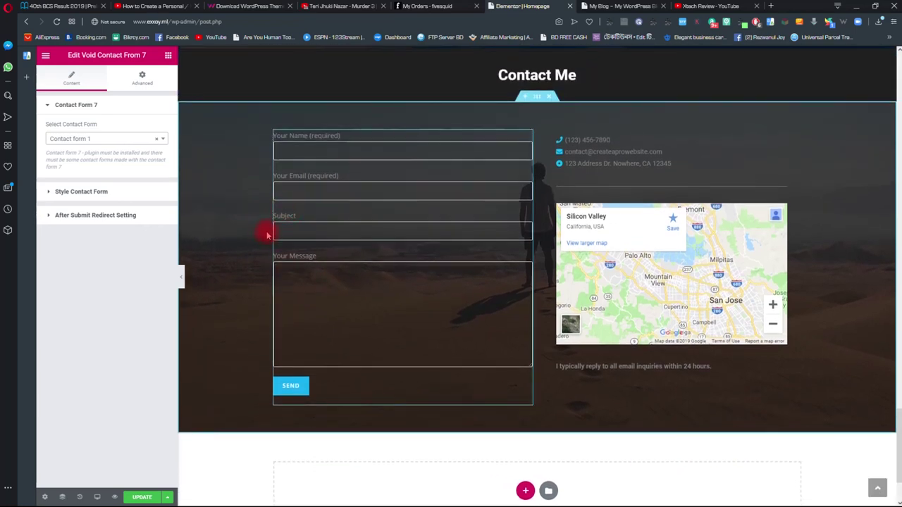
pyautogui.scroll(-1, 329, 228)
pyautogui.scroll(3, 439, 273)
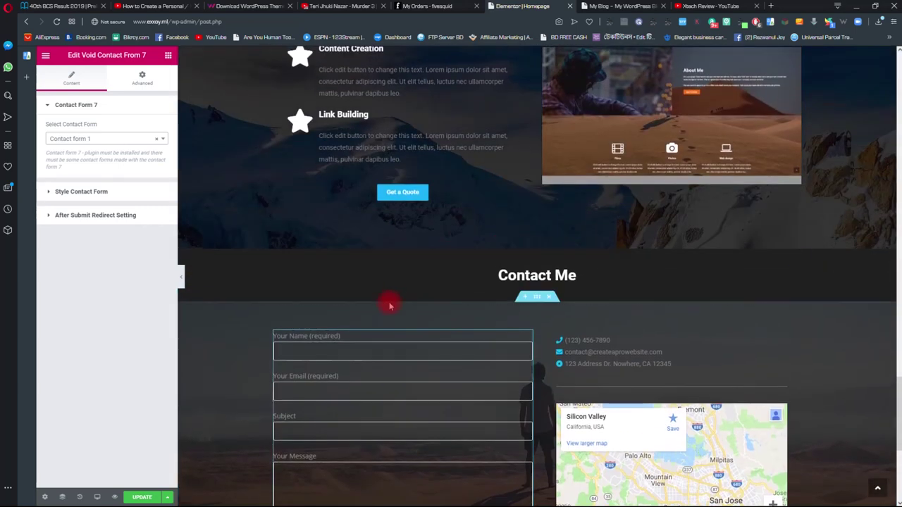
pyautogui.scroll(-1, 389, 304)
pyautogui.scroll(-3, 358, 274)
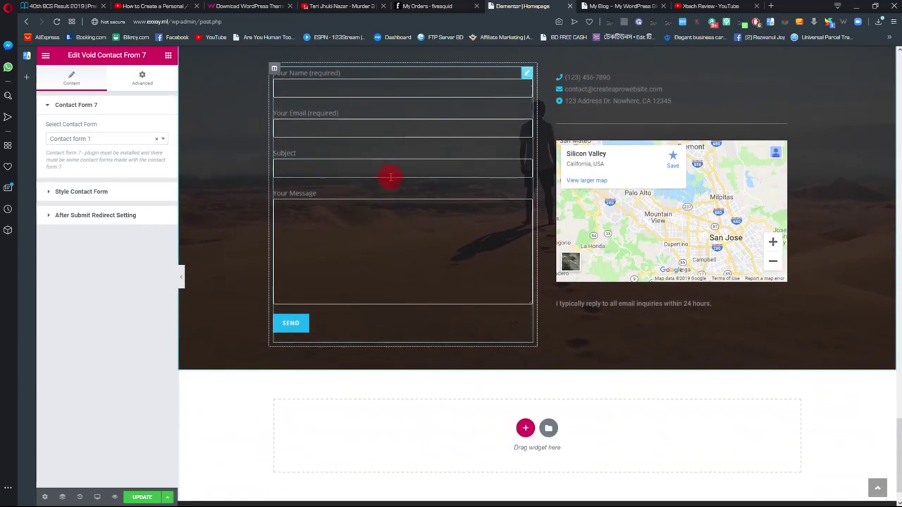
pyautogui.scroll(1, 353, 215)
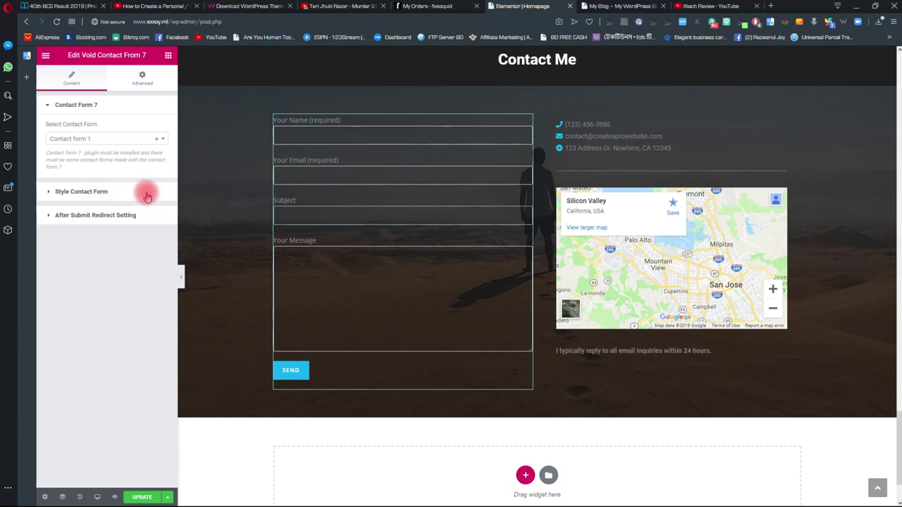
# - Bring up the contact form widget's style section and review its CSS boxes
pyautogui.click(106, 191)
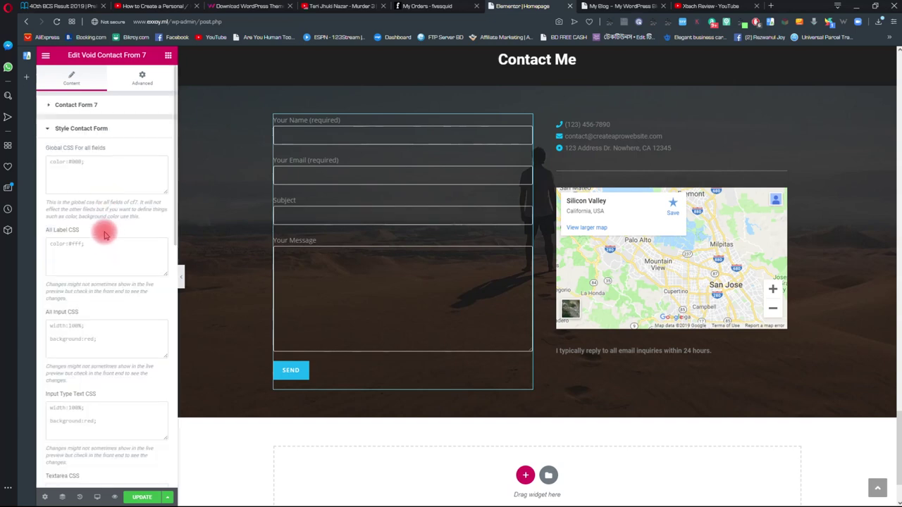
pyautogui.scroll(-3, 110, 236)
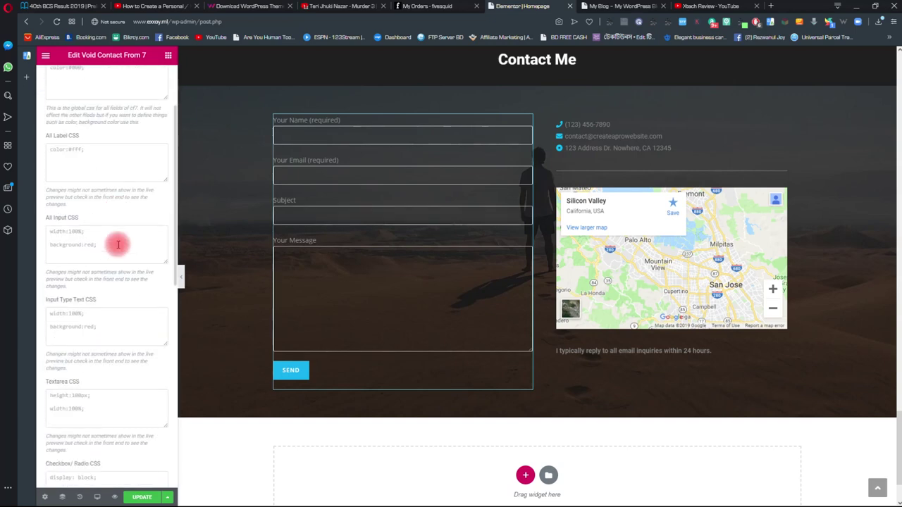
pyautogui.scroll(-1, 111, 237)
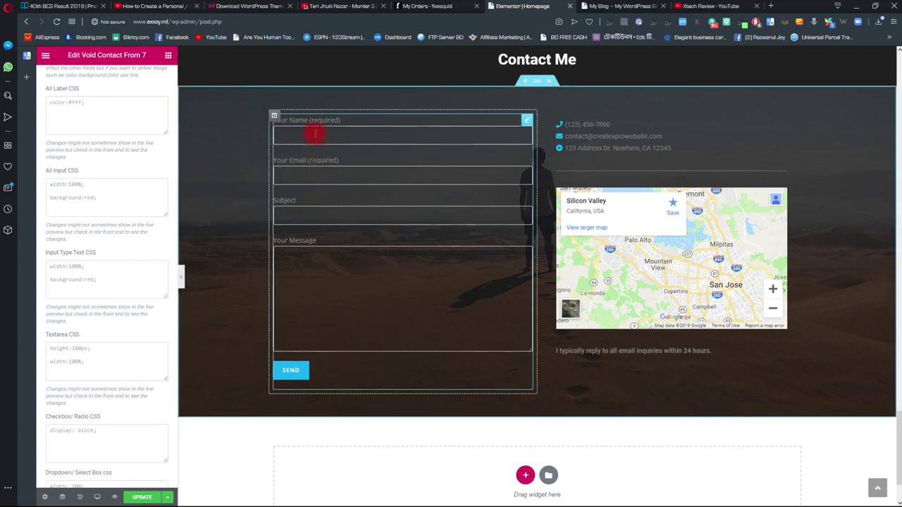
pyautogui.scroll(-2, 123, 241)
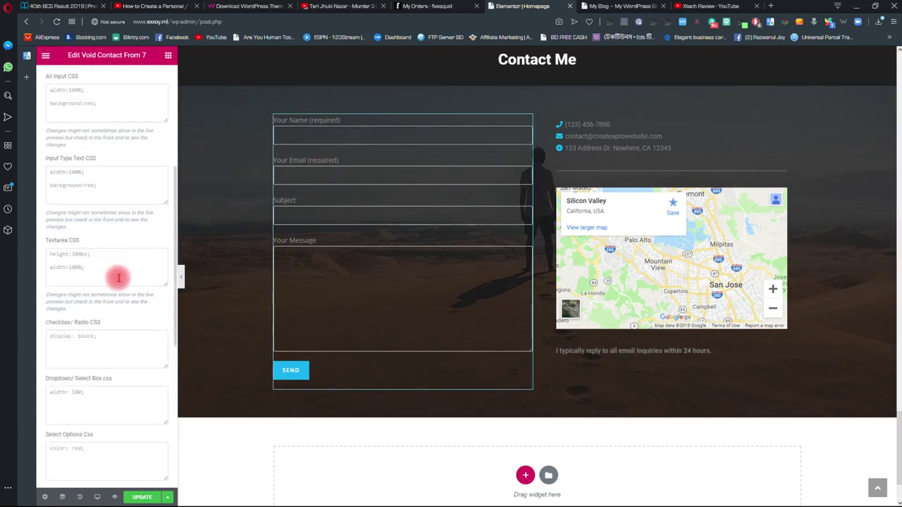
pyautogui.scroll(-2, 117, 281)
pyautogui.scroll(-1, 109, 286)
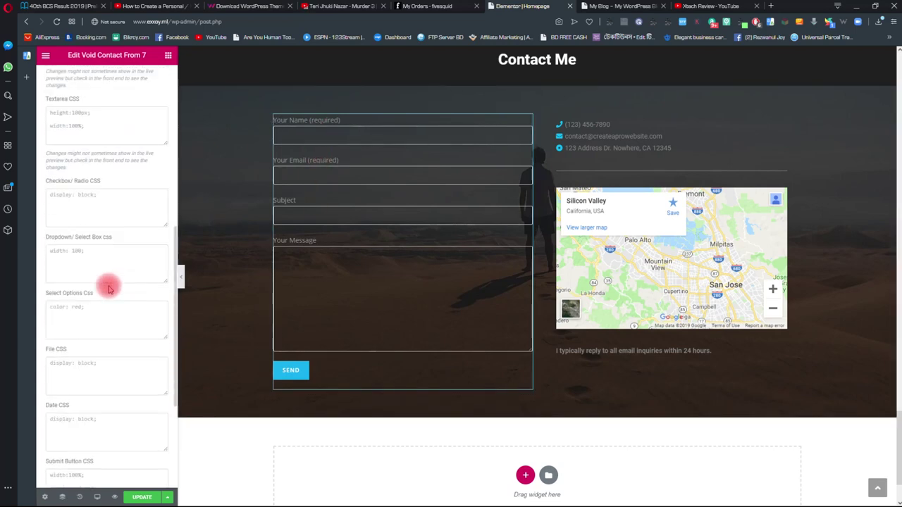
pyautogui.scroll(-2, 109, 289)
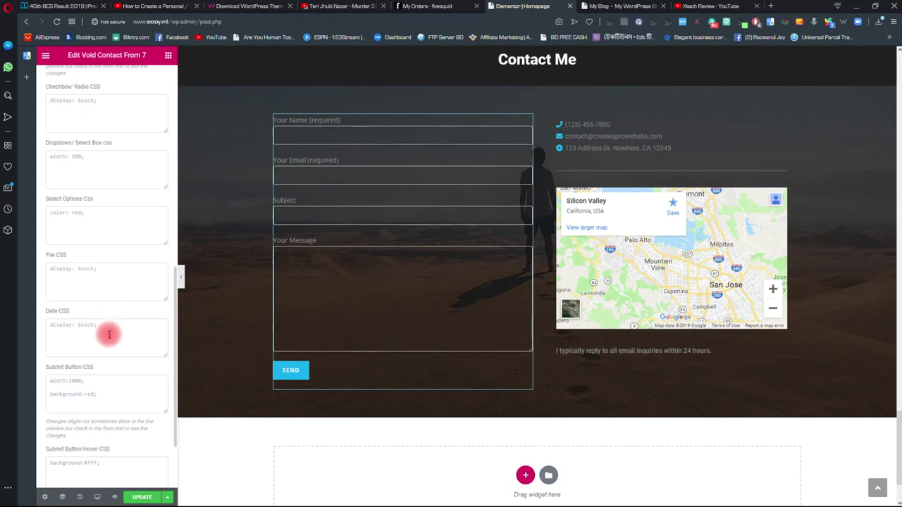
pyautogui.scroll(-1, 92, 391)
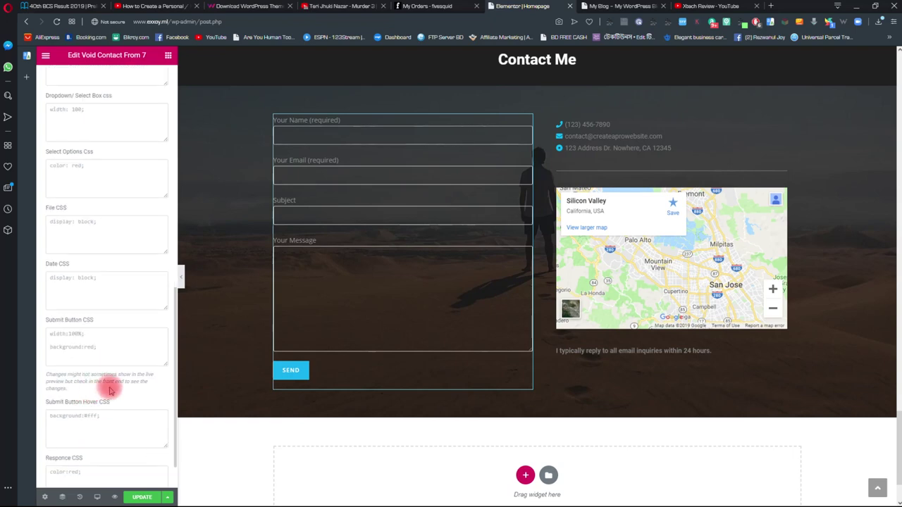
pyautogui.click(51, 346)
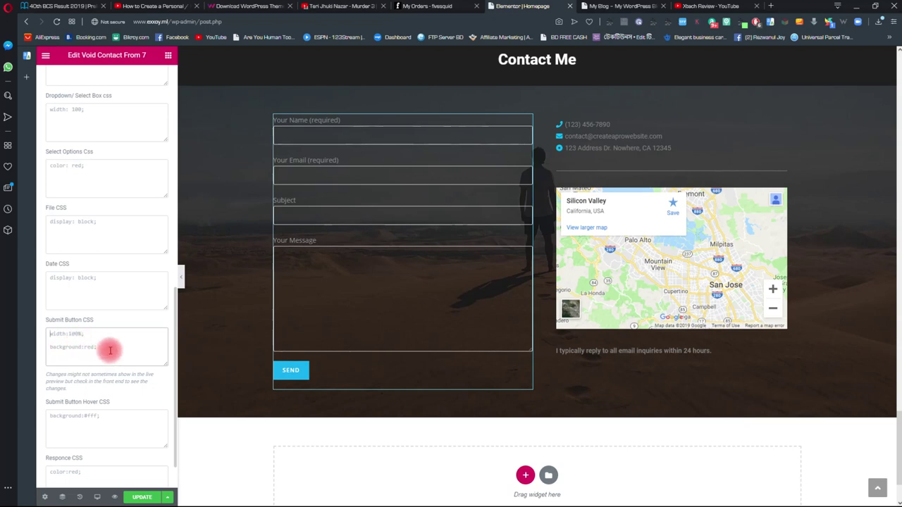
pyautogui.scroll(1, 106, 347)
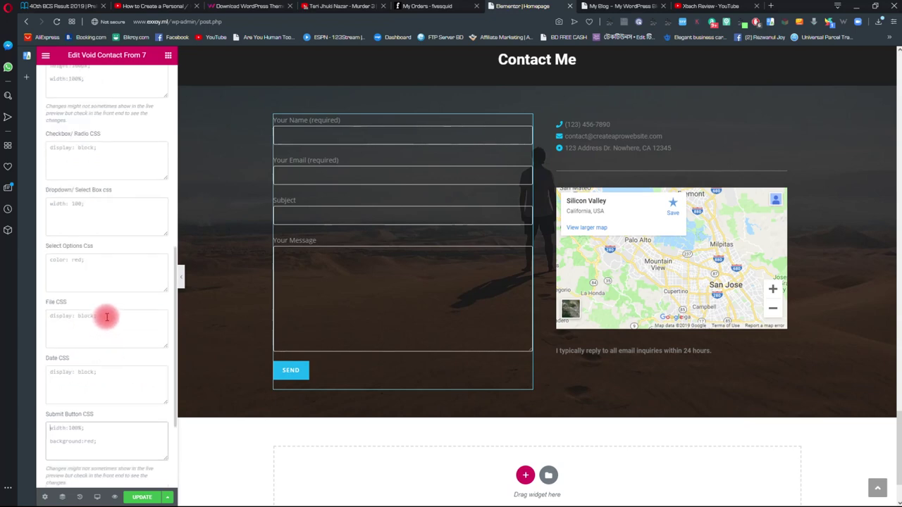
pyautogui.scroll(2, 108, 317)
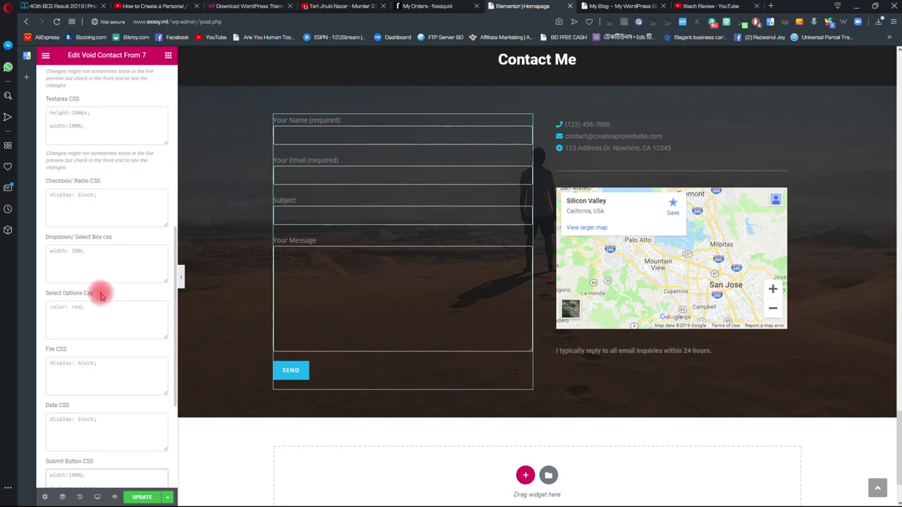
pyautogui.scroll(2, 101, 296)
# - Enter 'background: white' in the Textarea CSS box
pyautogui.click(90, 222)
pyautogui.write('background')
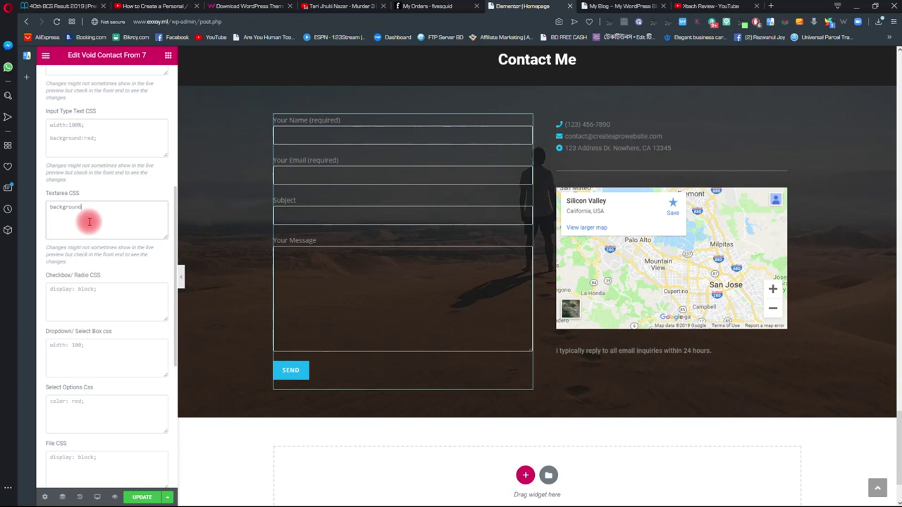
pyautogui.write(': white')
pyautogui.click(346, 265)
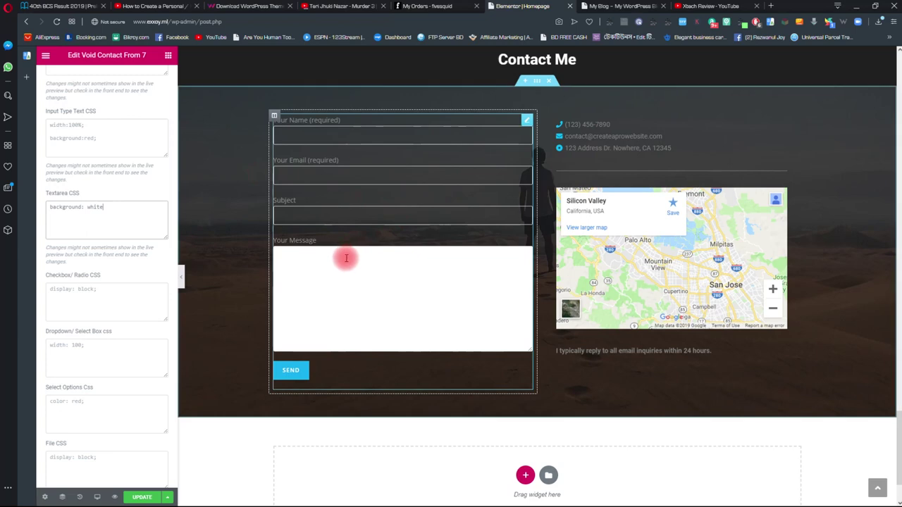
# - Copy the background rule into the Input Type Text CSS box
pyautogui.click(102, 140)
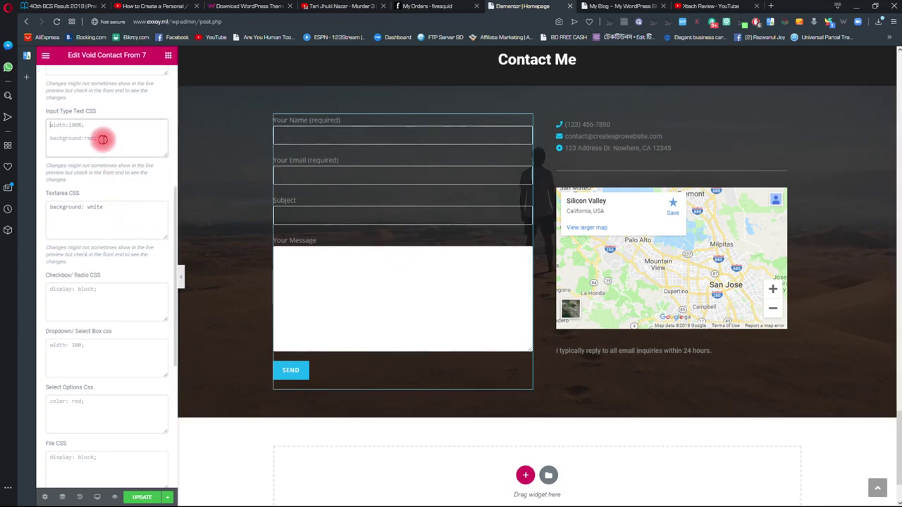
pyautogui.moveTo(110, 201); pyautogui.dragTo(47, 203)
pyautogui.doubleClick(111, 207)
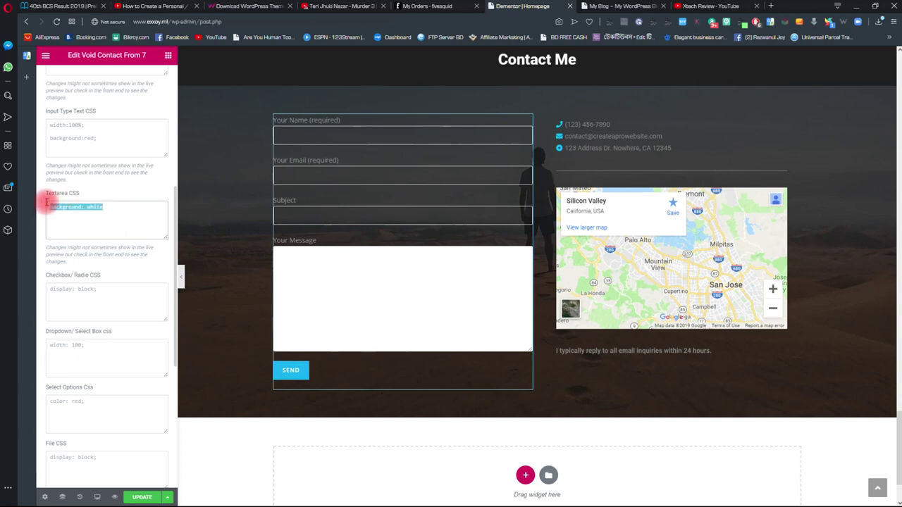
pyautogui.hotkey('ctrl', 'c')
pyautogui.click(83, 132)
pyautogui.hotkey('ctrl', 'v')
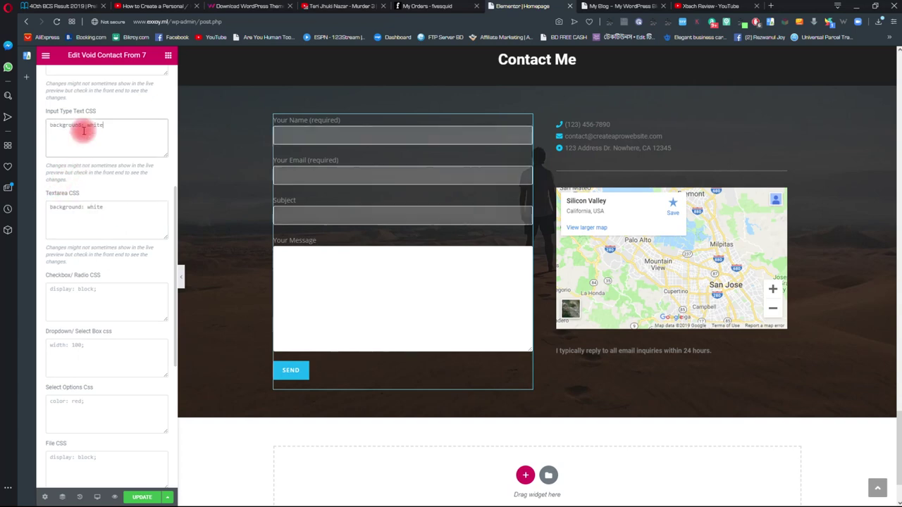
pyautogui.scroll(3, 262, 262)
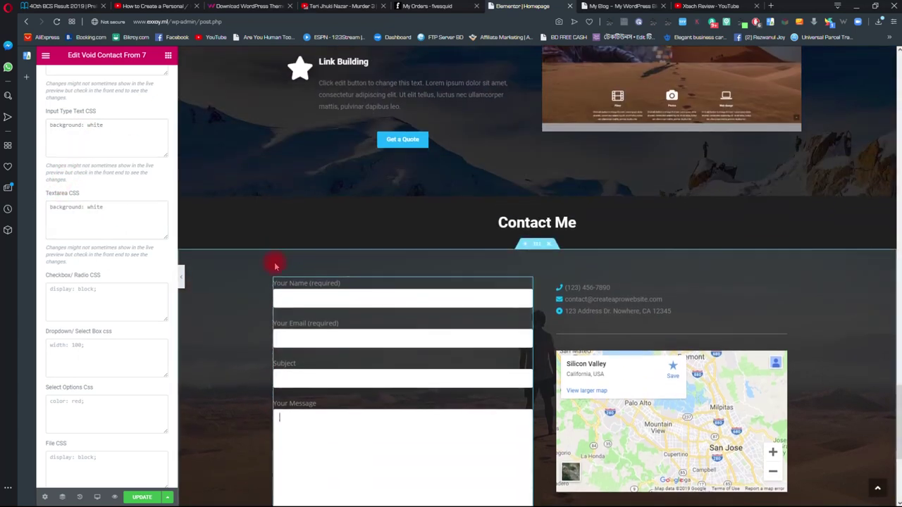
pyautogui.scroll(-2, 272, 261)
pyautogui.scroll(-2, 268, 287)
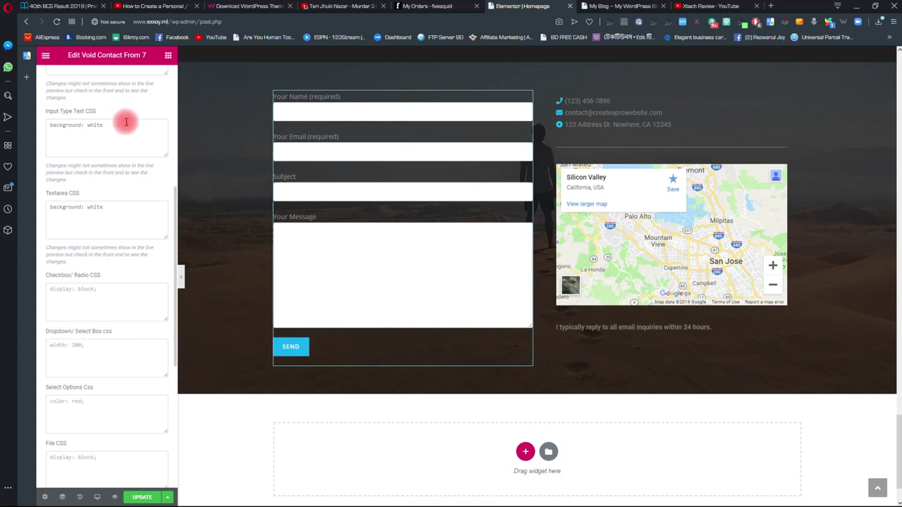
# - Change both the text input and textarea backgrounds from white to grey
pyautogui.click(98, 127)
pyautogui.doubleClick(98, 127)
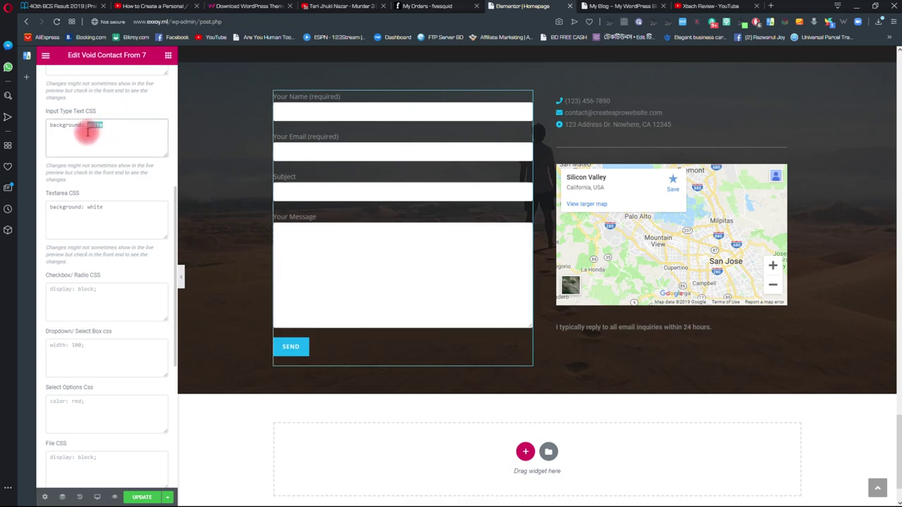
pyautogui.write('grey')
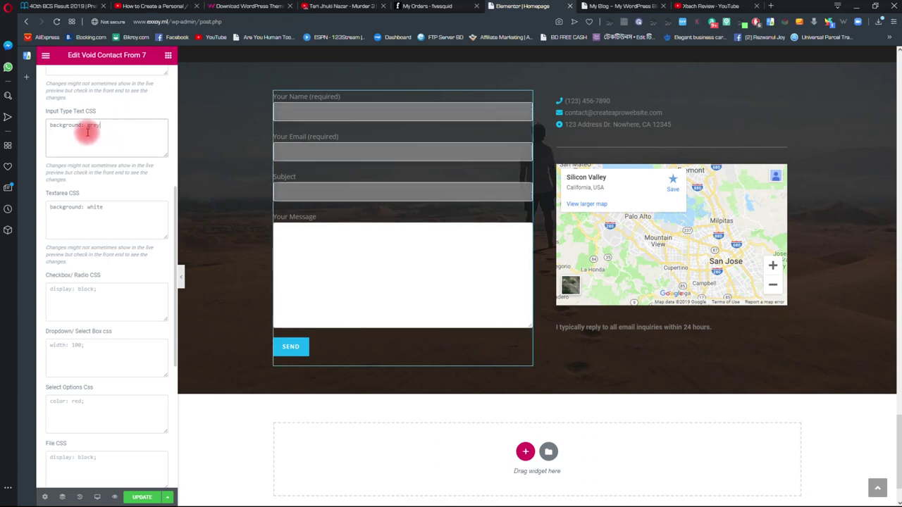
pyautogui.scroll(-1, 346, 205)
pyautogui.scroll(3, 360, 215)
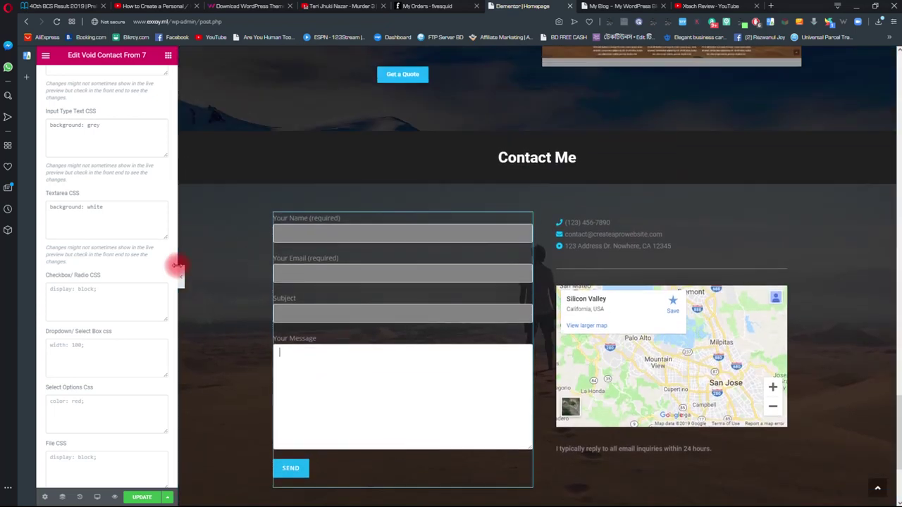
pyautogui.scroll(-1, 298, 291)
pyautogui.scroll(-1, 336, 312)
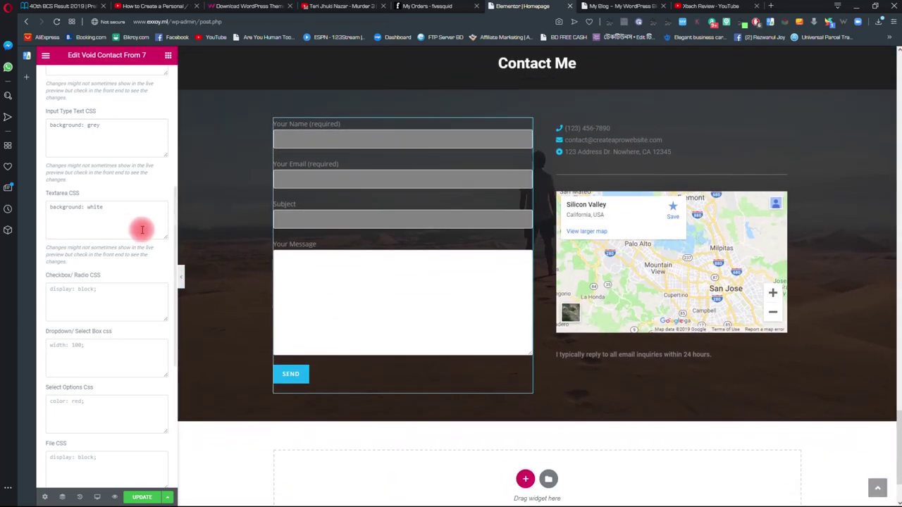
pyautogui.doubleClick(95, 207)
pyautogui.write('grey')
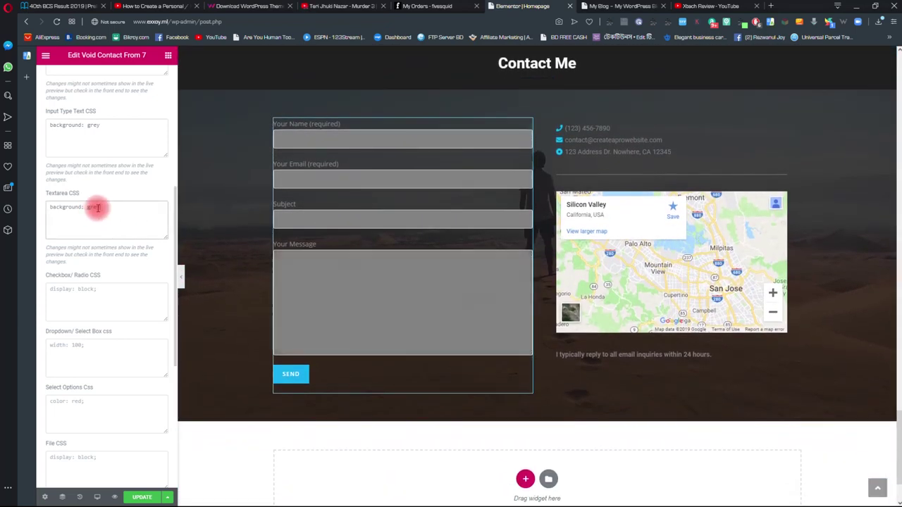
# - Try 'background: orange' in the Submit Button CSS box
pyautogui.scroll(1, 346, 236)
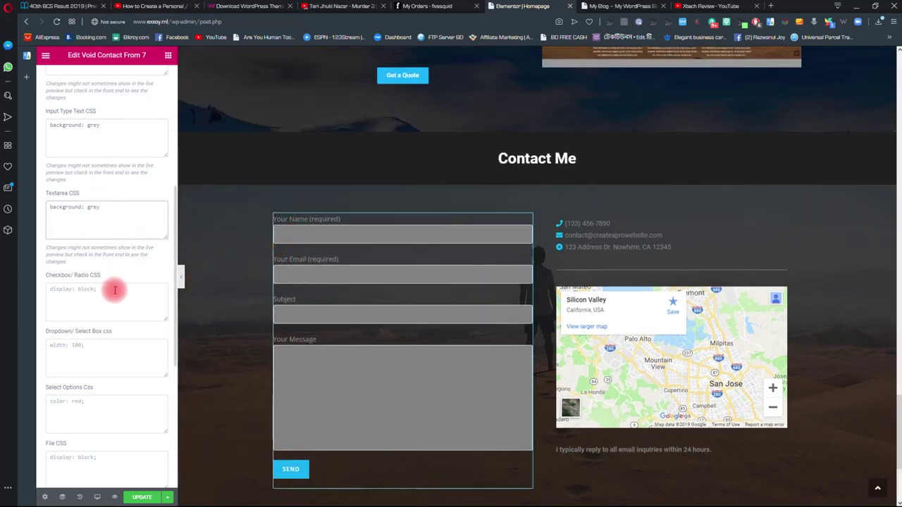
pyautogui.scroll(1, 114, 289)
pyautogui.scroll(3, 116, 292)
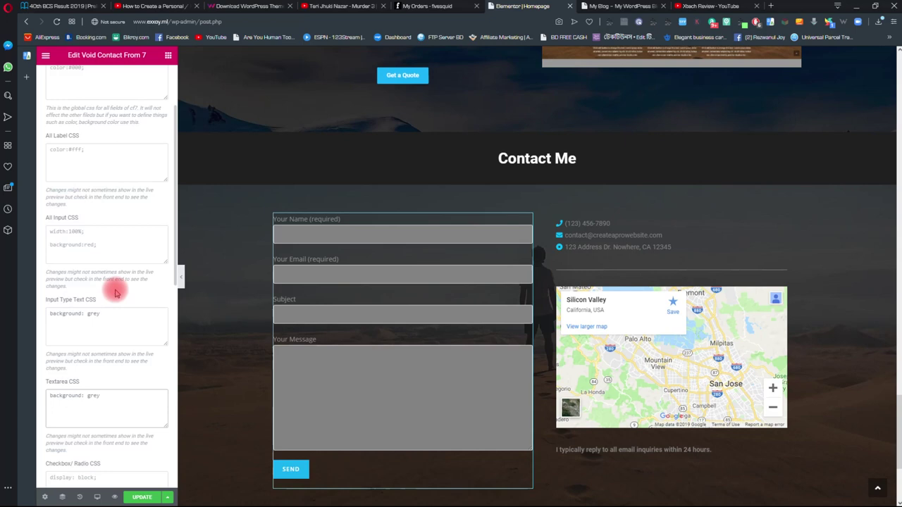
pyautogui.scroll(-5, 117, 290)
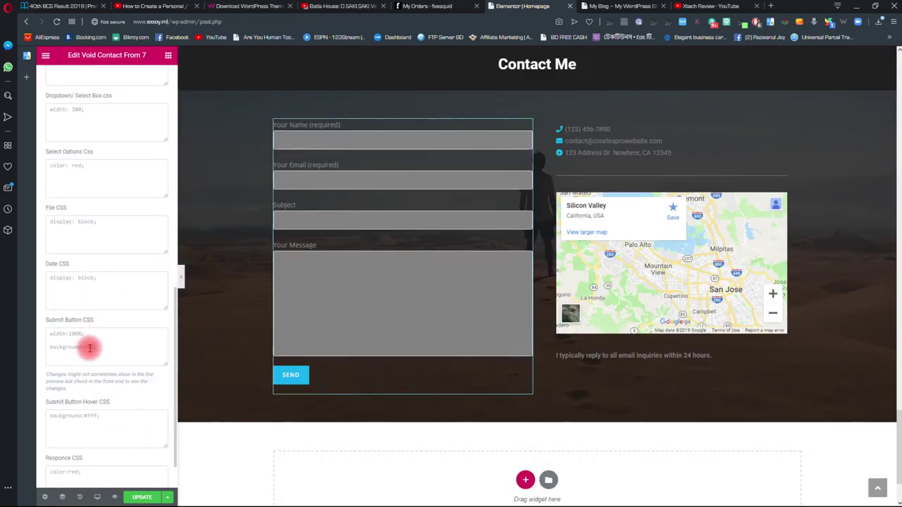
pyautogui.click(98, 345)
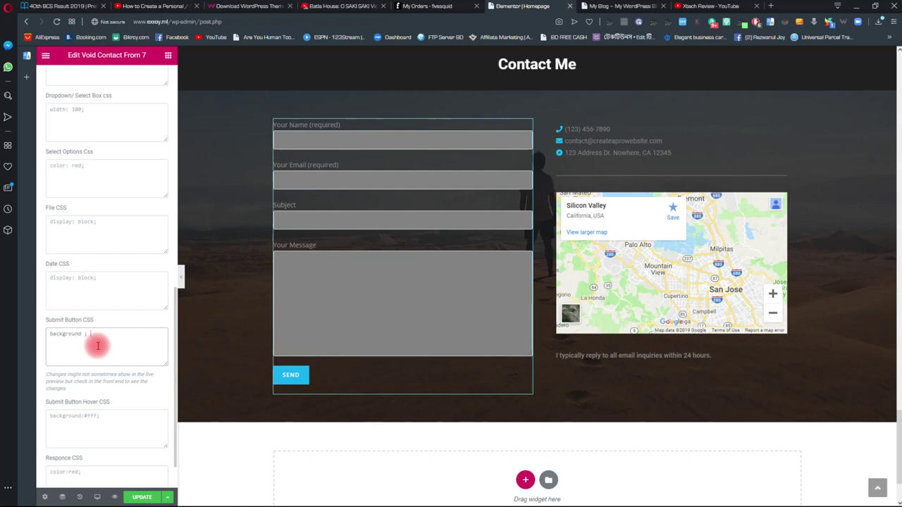
pyautogui.write('ground: white')
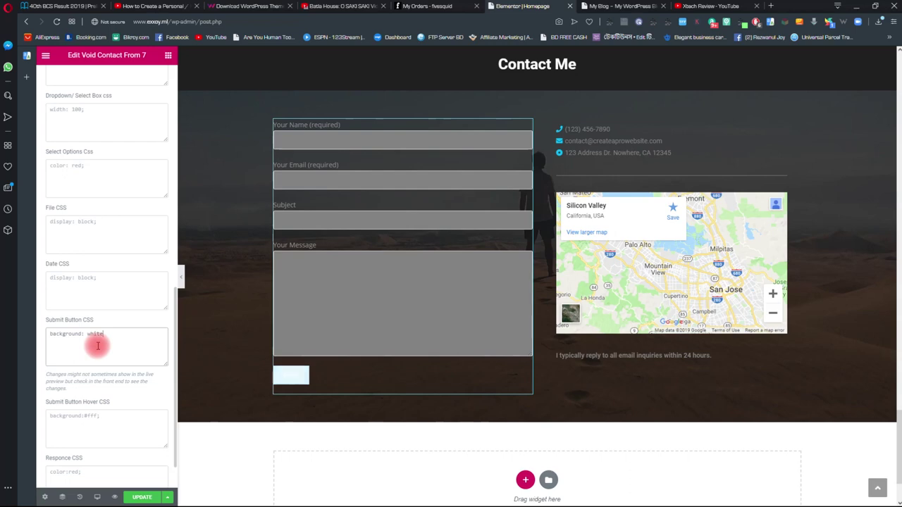
pyautogui.press('BackSpace')
pyautogui.press('BackSpace')
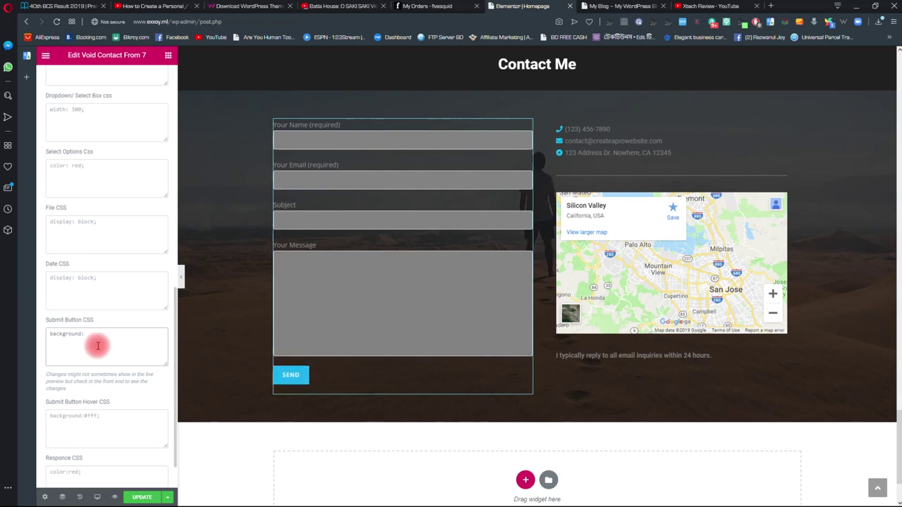
pyautogui.write('orange')
pyautogui.scroll(-1, 111, 352)
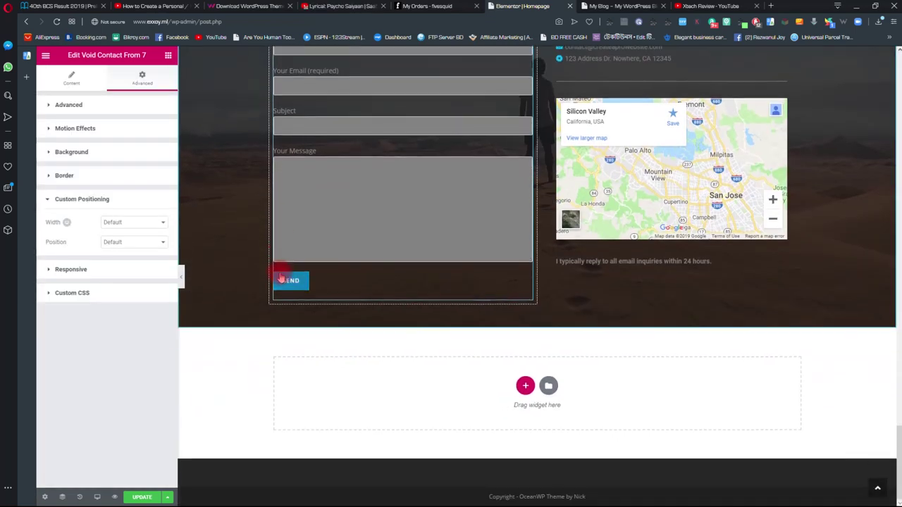
pyautogui.scroll(3, 296, 254)
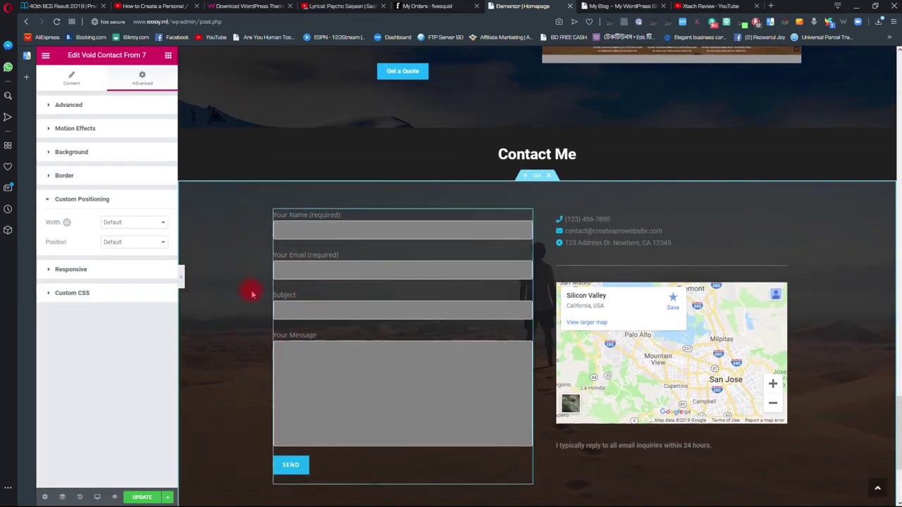
pyautogui.click(638, 239)
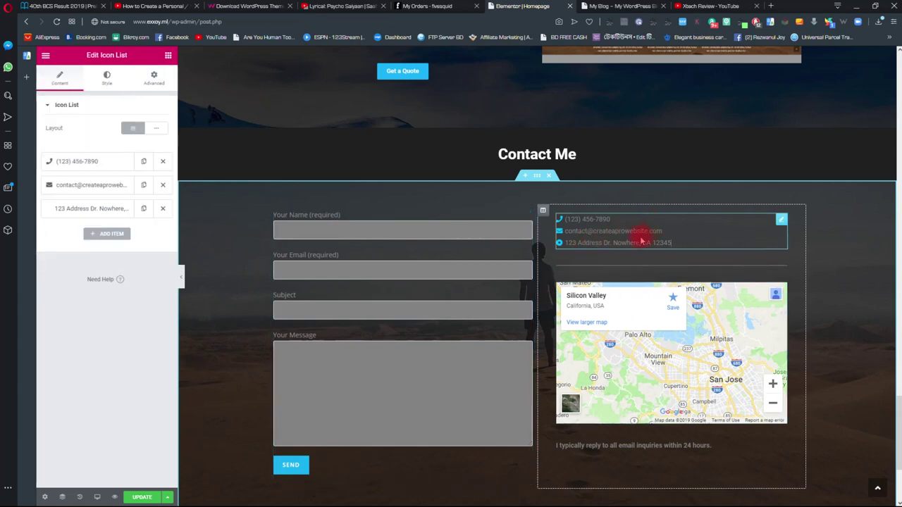
pyautogui.scroll(-1, 689, 301)
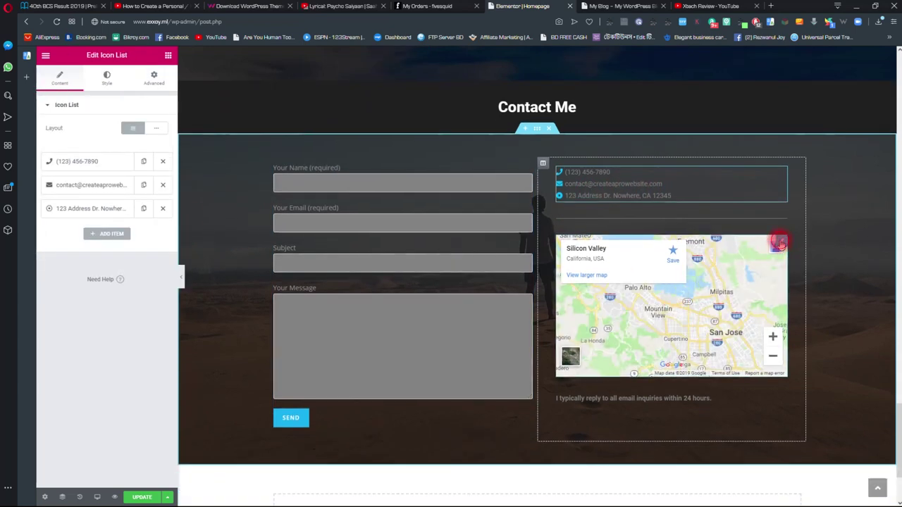
pyautogui.click(780, 242)
pyautogui.tripleClick(95, 140)
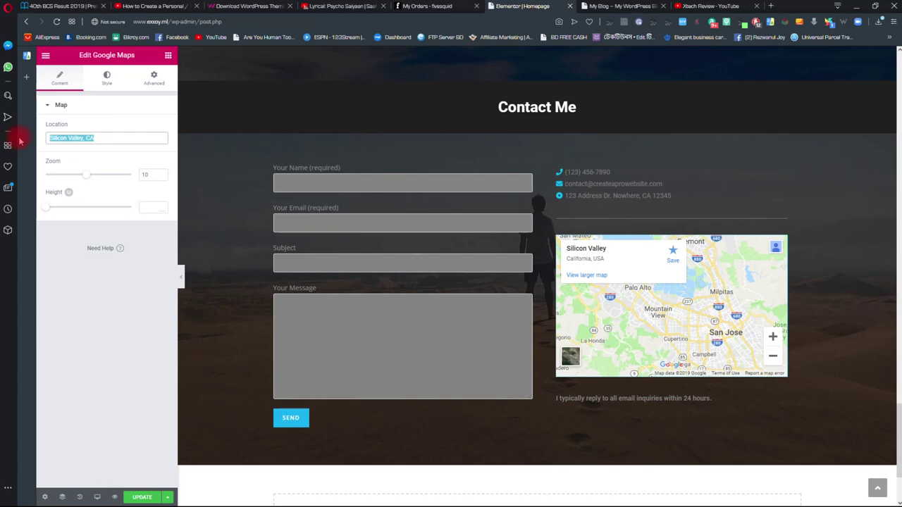
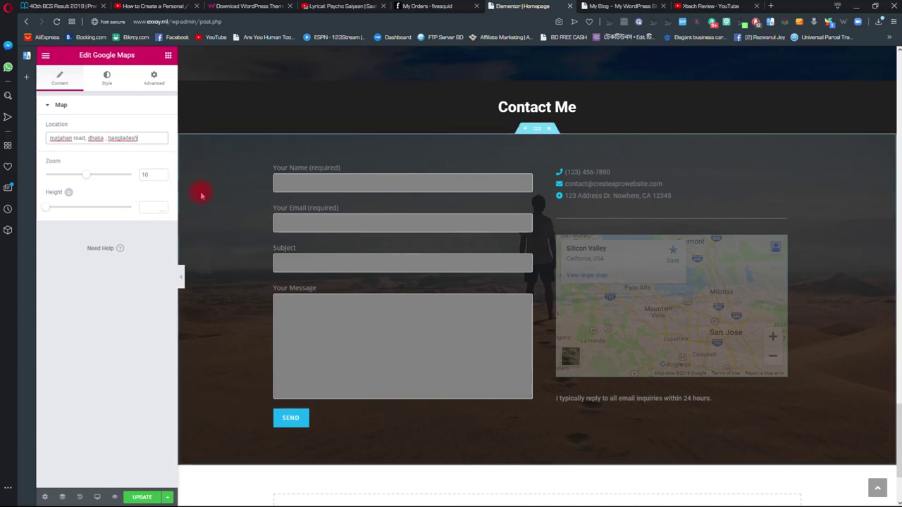
pyautogui.click(147, 123)
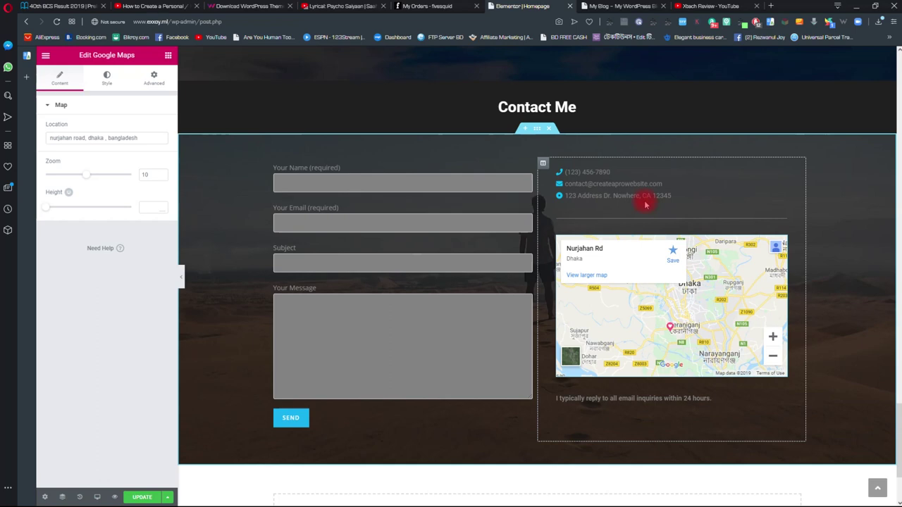
pyautogui.click(677, 200)
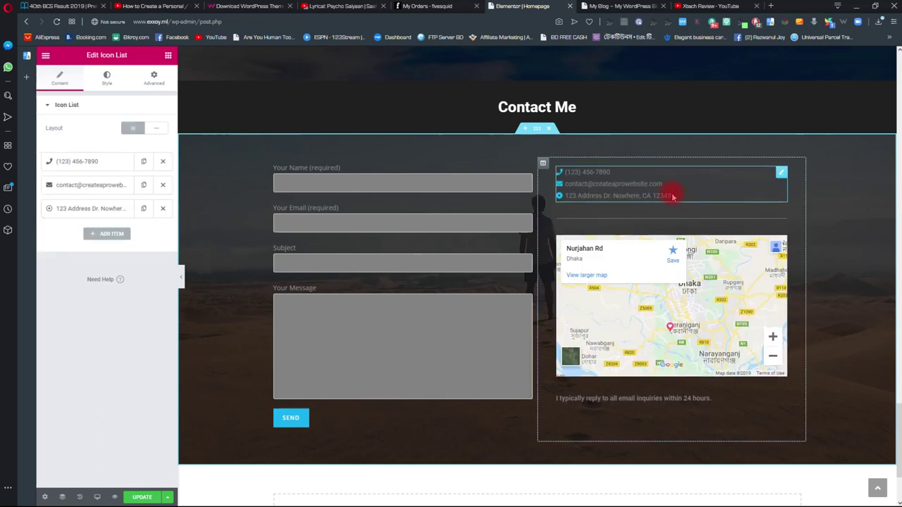
# - Replace the placeholder address and email in the Icon List with the owner's own
pyautogui.moveTo(671, 195); pyautogui.dragTo(568, 197)
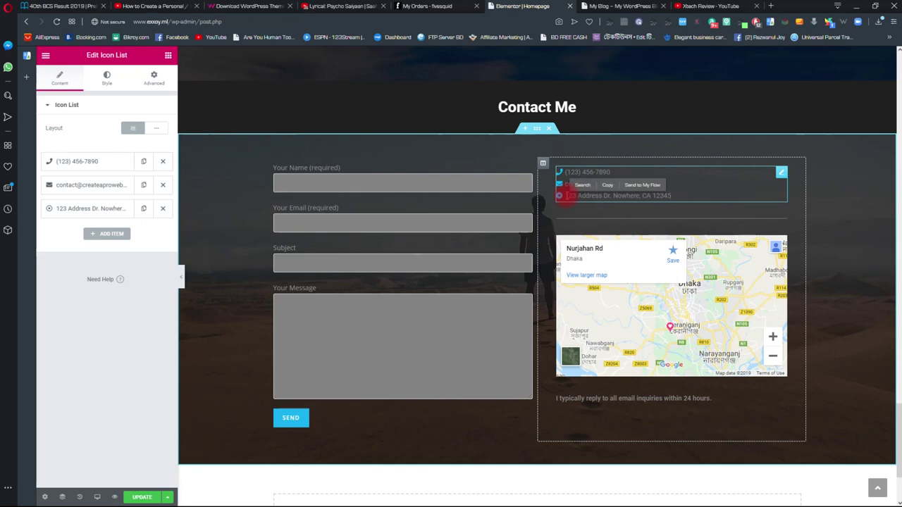
pyautogui.click(568, 197)
pyautogui.write('Nurjahan')
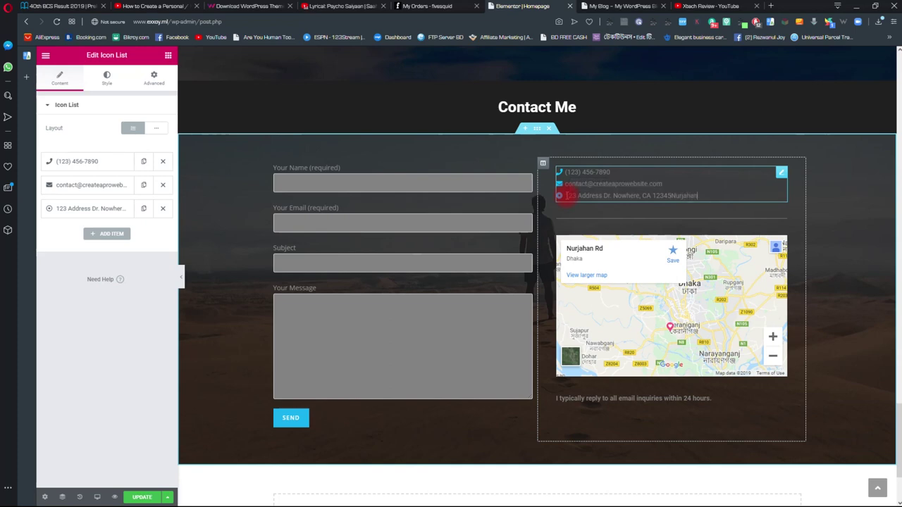
pyautogui.press('BackSpace')
pyautogui.press('BackSpace')
pyautogui.press('BackSpace')
pyautogui.press('BackSpace')
pyautogui.press('BackSpace')
pyautogui.press('BackSpace')
pyautogui.press('BackSpace')
pyautogui.press('BackSpace')
pyautogui.press('BackSpace')
pyautogui.press('BackSpace')
pyautogui.press('BackSpace')
pyautogui.press('BackSpace')
pyautogui.press('BackSpace')
pyautogui.press('BackSpace')
pyautogui.press('BackSpace')
pyautogui.press('BackSpace')
pyautogui.press('BackSpace')
pyautogui.press('BackSpace')
pyautogui.press('BackSpace')
pyautogui.press('BackSpace')
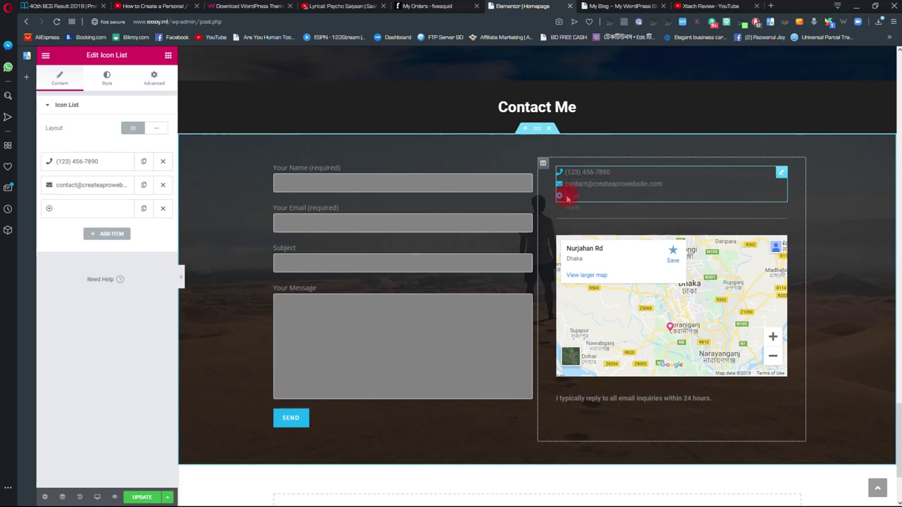
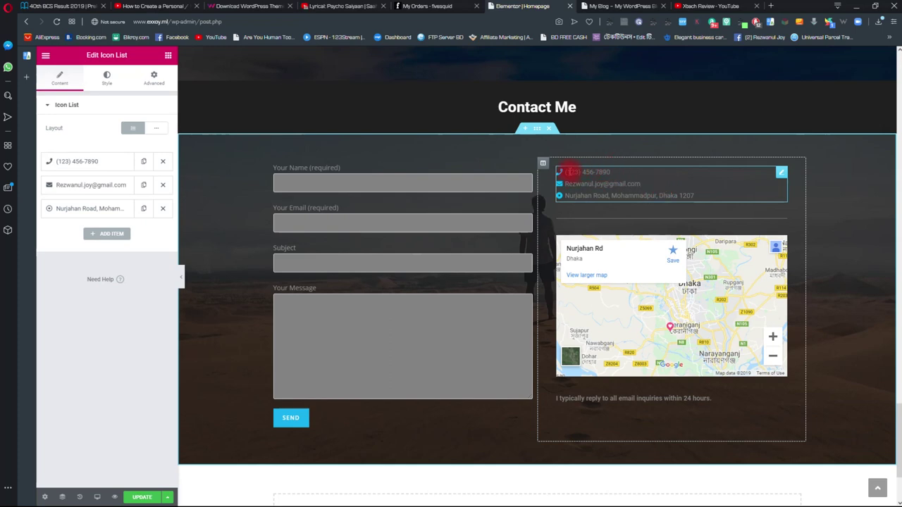
# - Replace the placeholder phone number with the owner's number
pyautogui.doubleClick(573, 172)
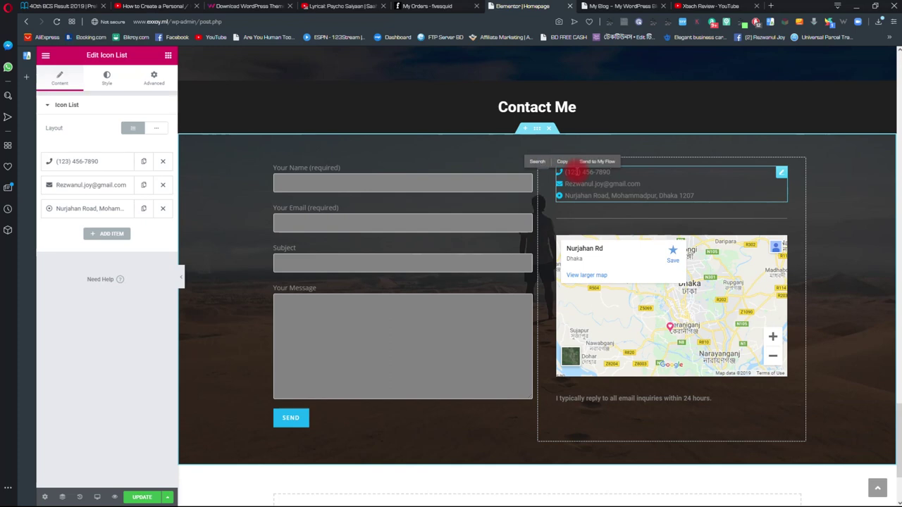
pyautogui.press('End')
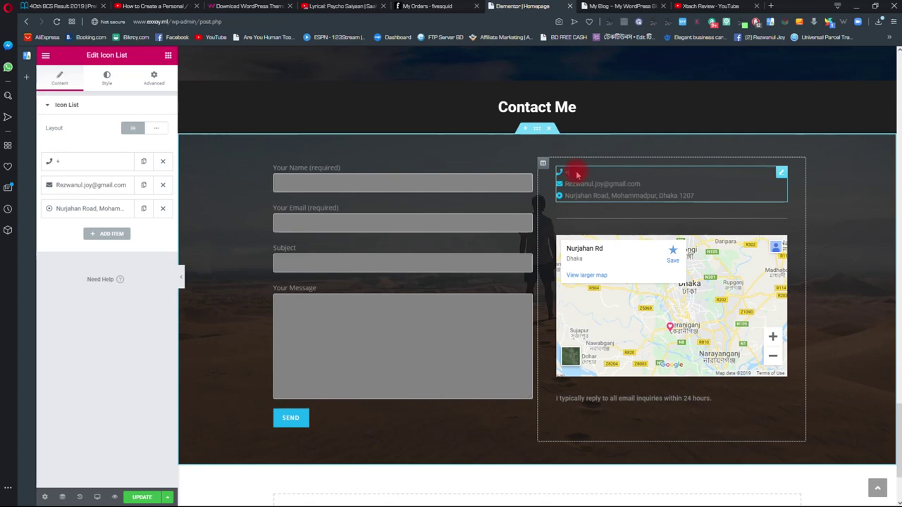
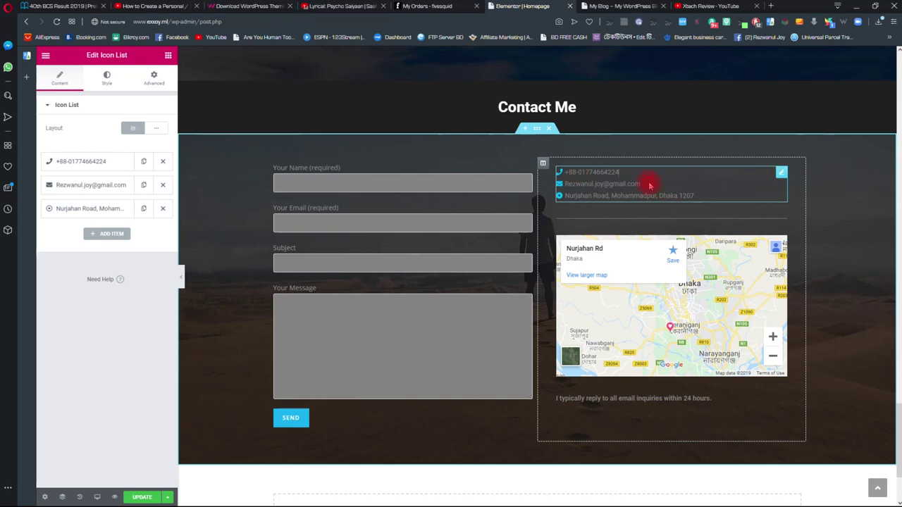
# - Save the homepage changes with UPDATE
pyautogui.click(314, 246)
pyautogui.scroll(-3, 314, 246)
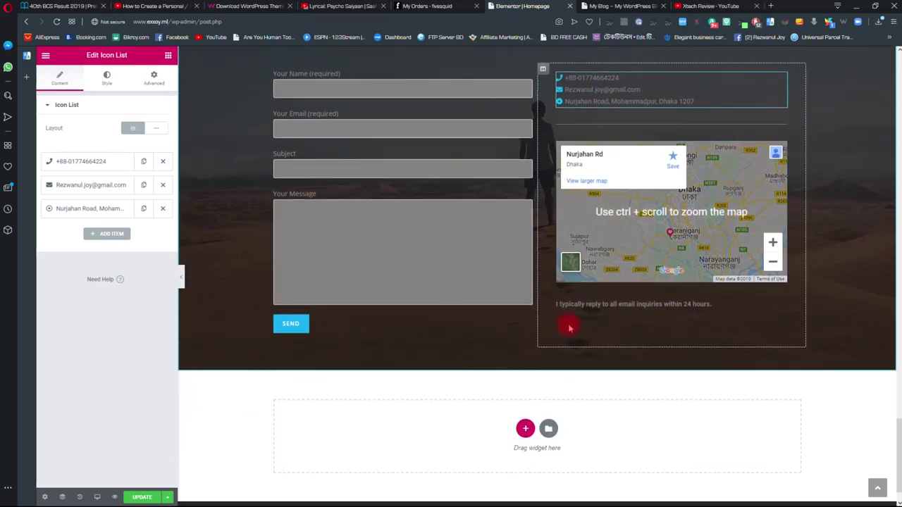
pyautogui.click(589, 306)
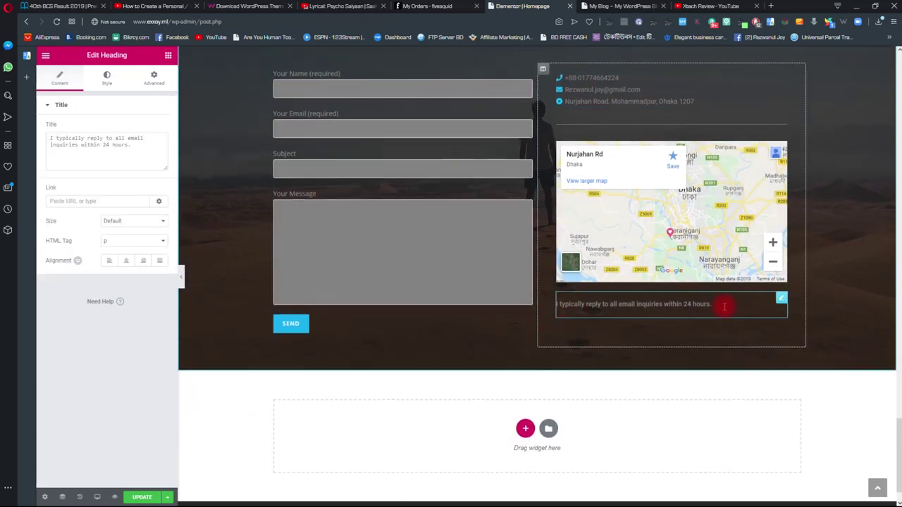
pyautogui.scroll(10, 546, 303)
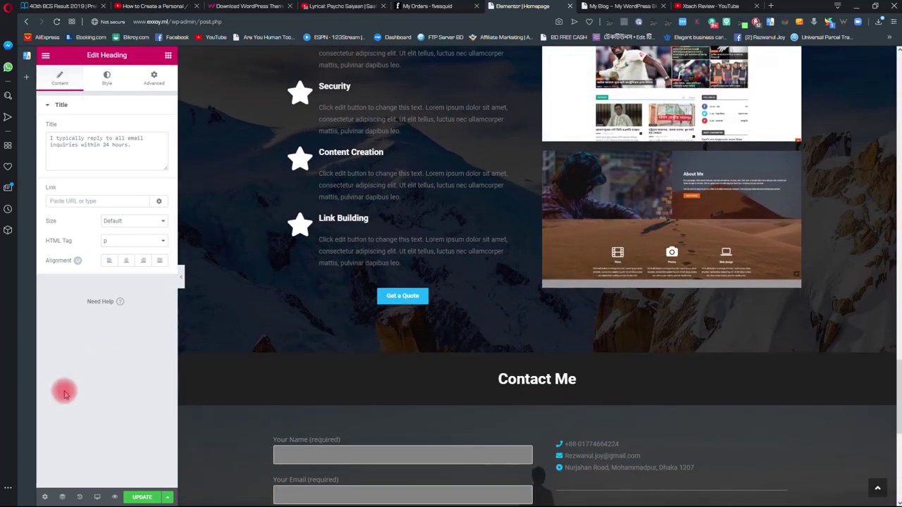
pyautogui.click(138, 497)
pyautogui.scroll(-8, 592, 228)
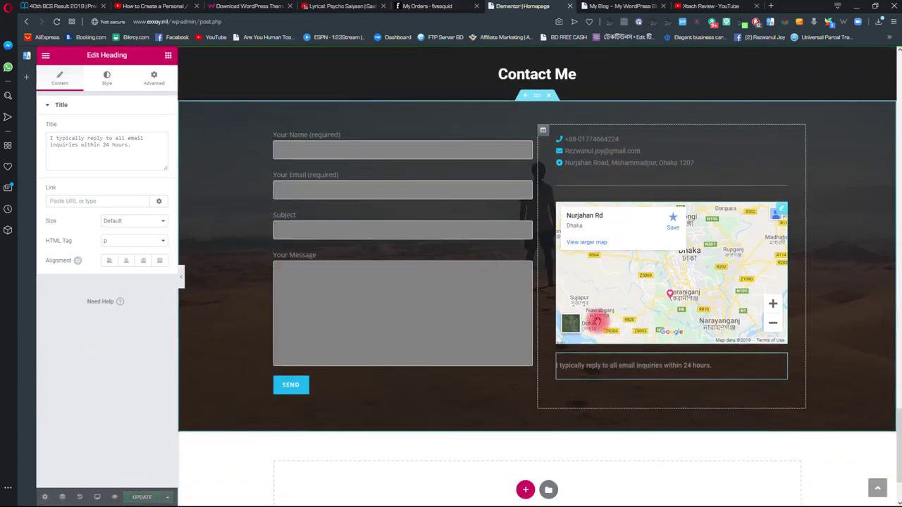
pyautogui.click(623, 5)
# - Reload the live homepage and review the updated Contact Me section
pyautogui.click(57, 21)
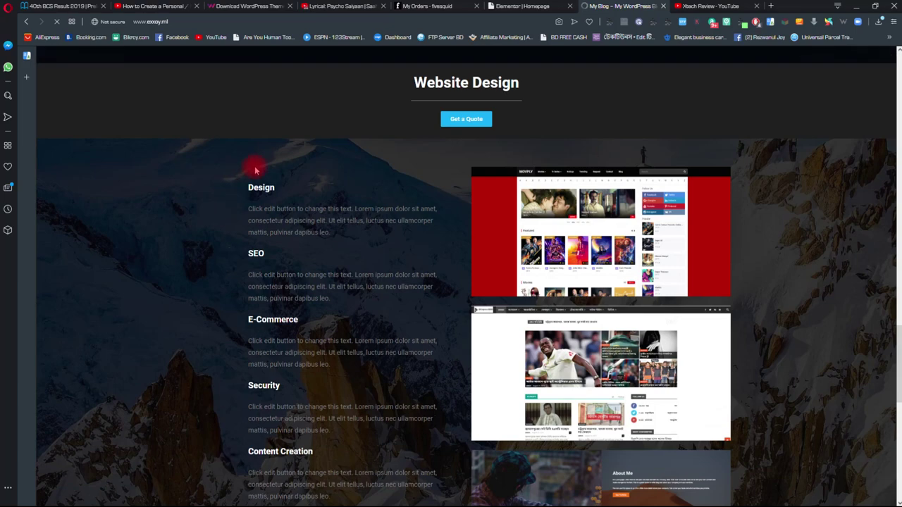
pyautogui.scroll(-1, 258, 187)
pyautogui.scroll(-5, 261, 187)
pyautogui.scroll(4, 188, 221)
pyautogui.scroll(-5, 188, 219)
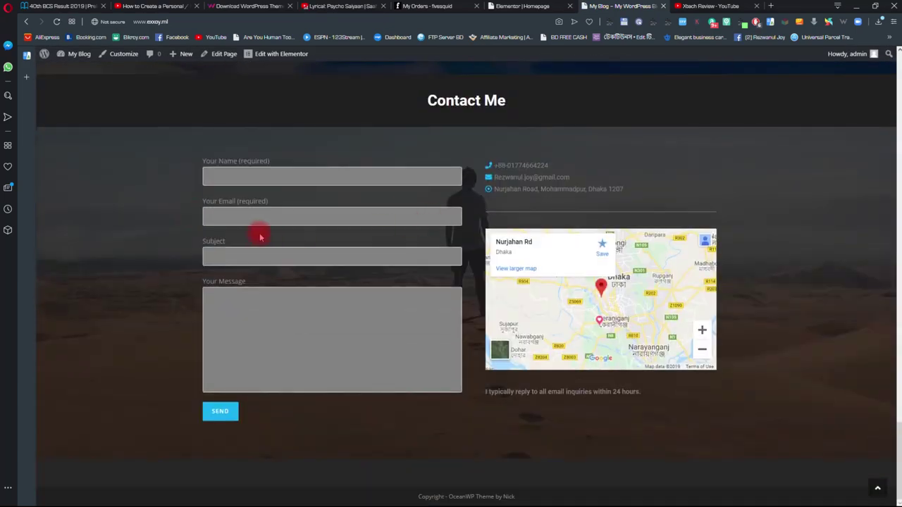
pyautogui.scroll(2, 401, 402)
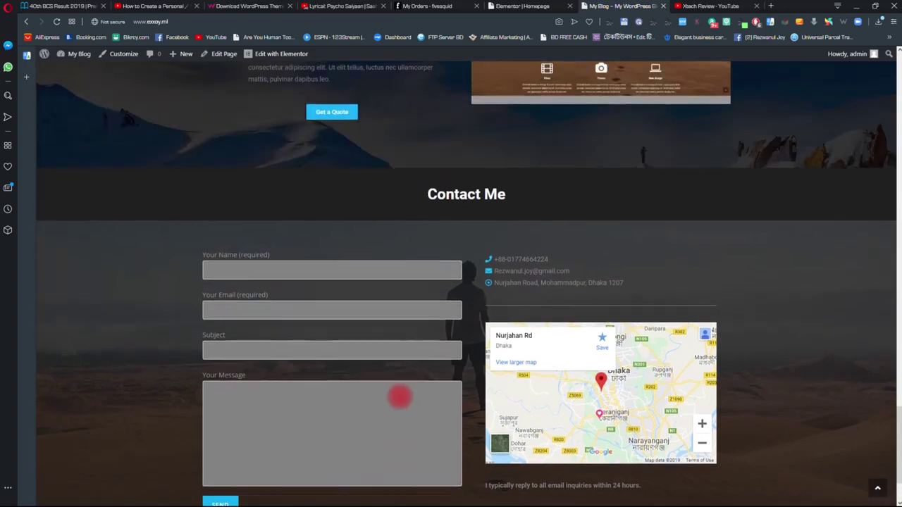
pyautogui.scroll(3, 455, 401)
pyautogui.scroll(15, 455, 401)
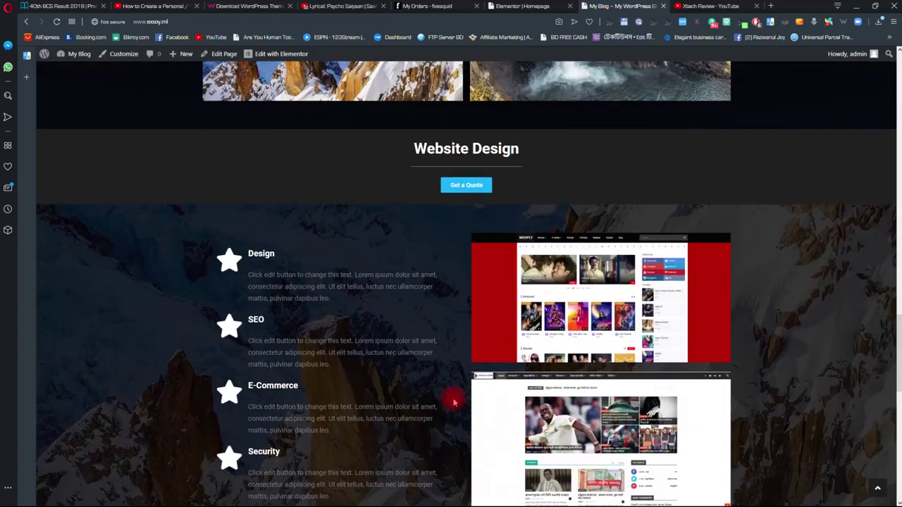
pyautogui.scroll(-15, 457, 400)
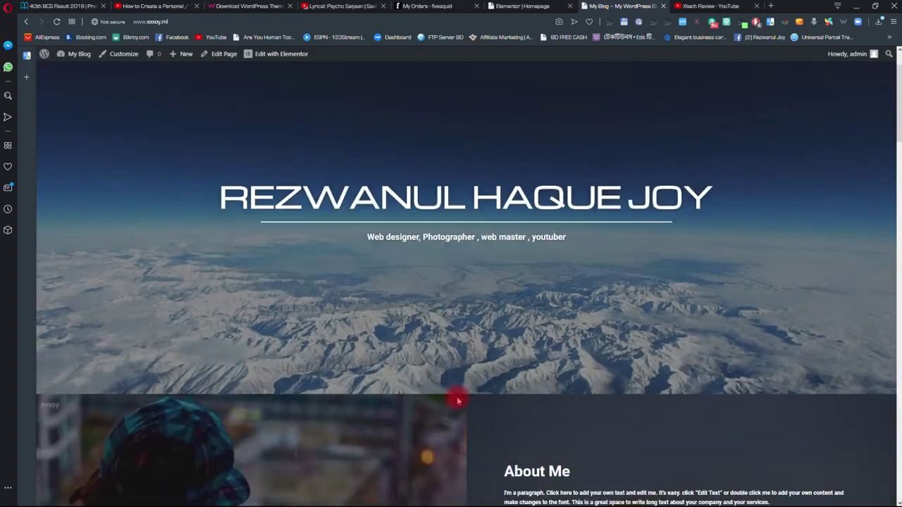
pyautogui.scroll(-1, 458, 396)
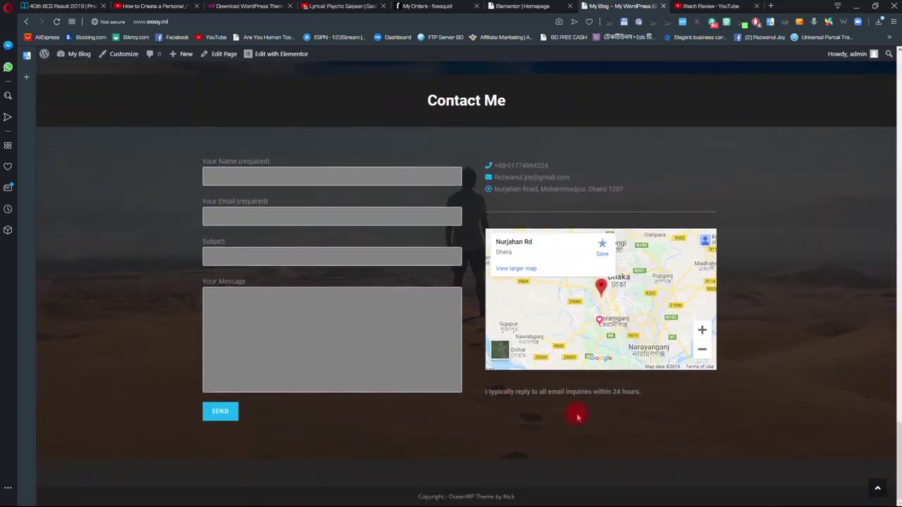
pyautogui.scroll(-1, 561, 355)
pyautogui.scroll(2, 508, 459)
pyautogui.scroll(-2, 534, 489)
pyautogui.scroll(1, 535, 468)
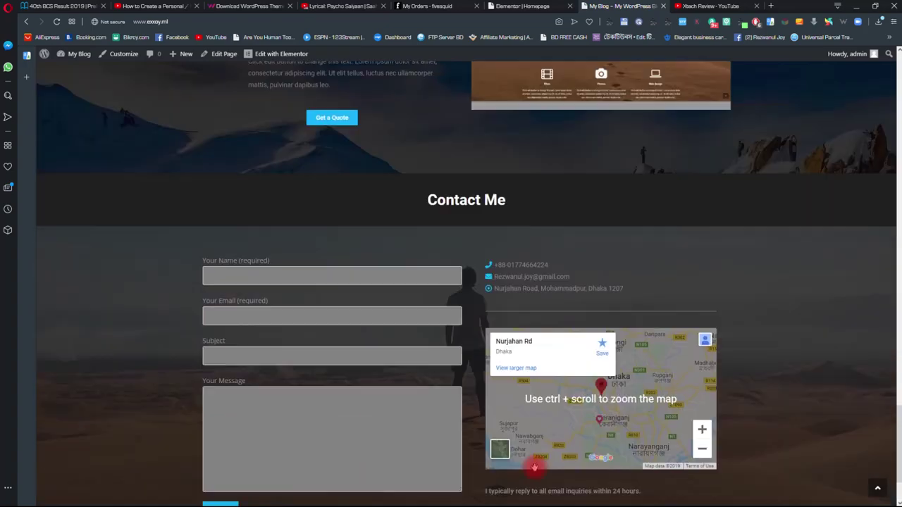
pyautogui.scroll(15, 538, 461)
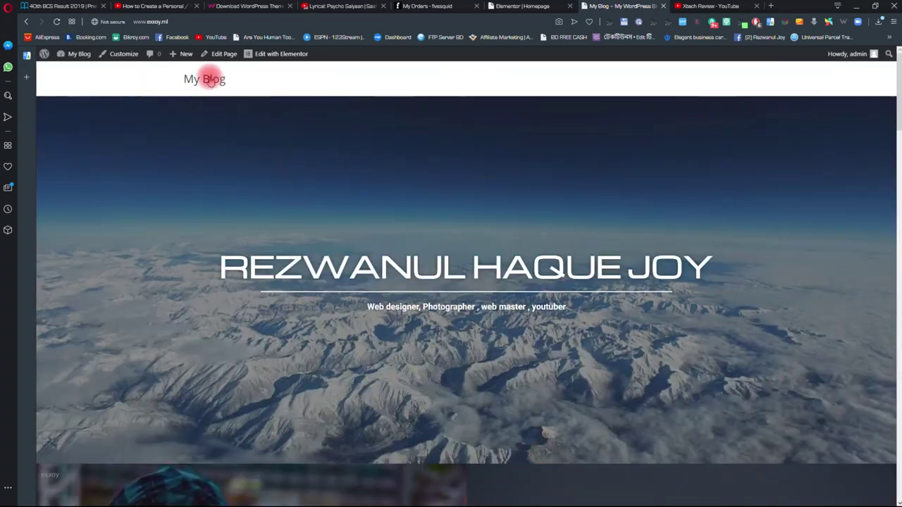
# - Exit the Elementor editor, then open the Customizer from the live site's admin bar
pyautogui.click(525, 6)
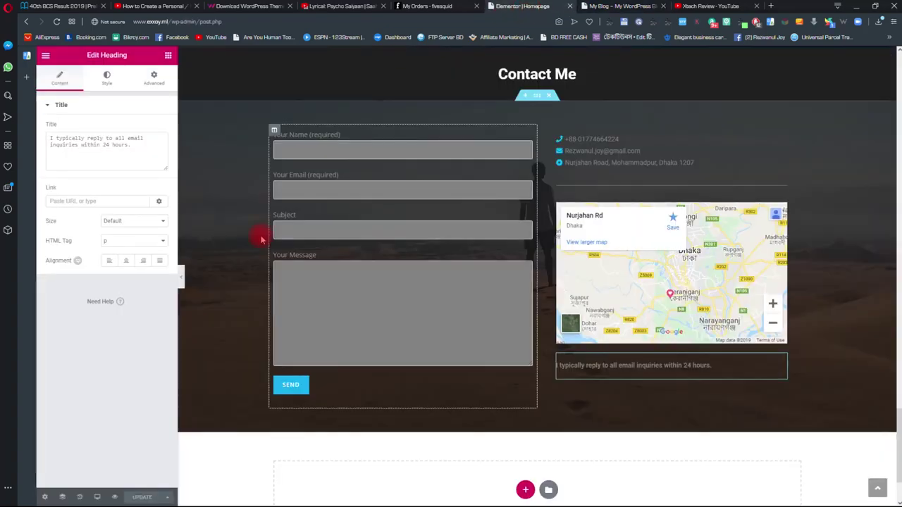
pyautogui.scroll(15, 616, 287)
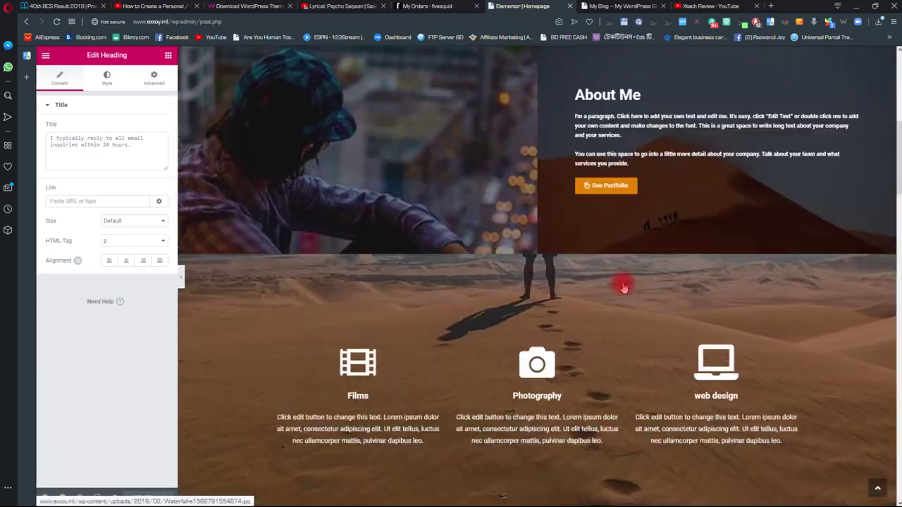
pyautogui.scroll(5, 624, 288)
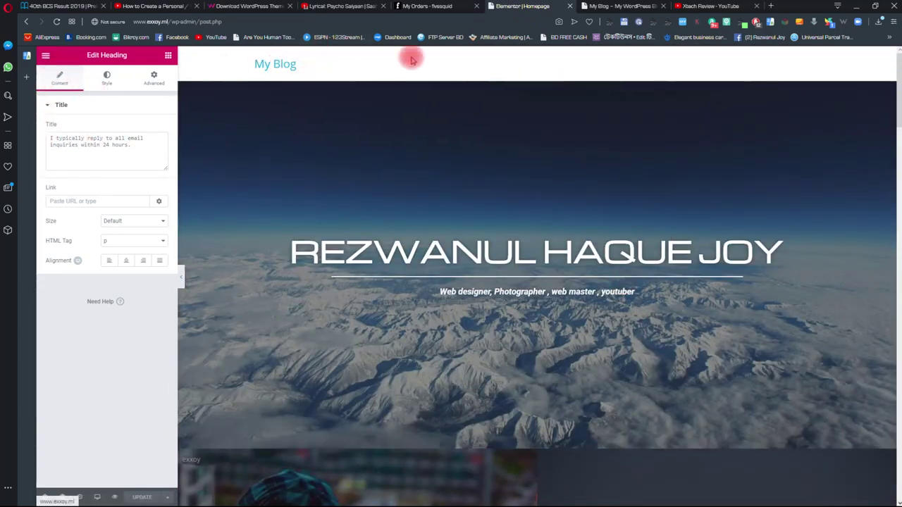
pyautogui.click(45, 55)
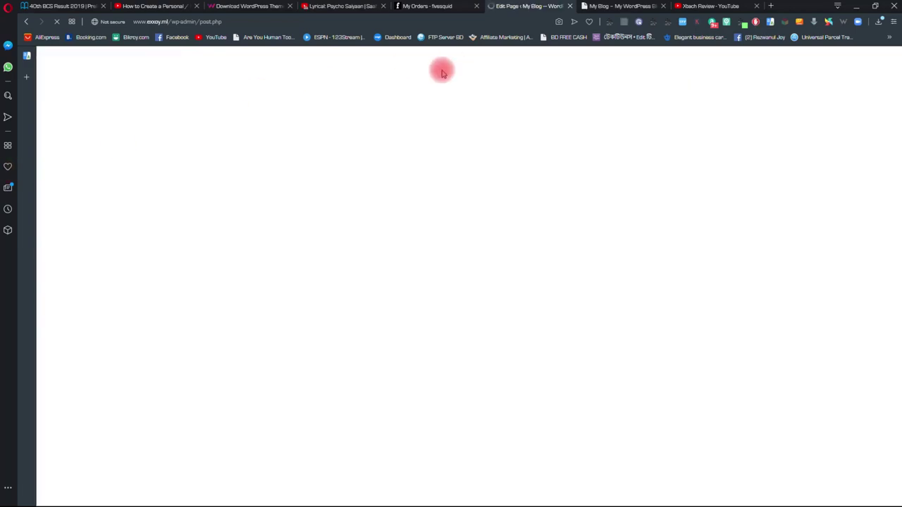
pyautogui.click(606, 7)
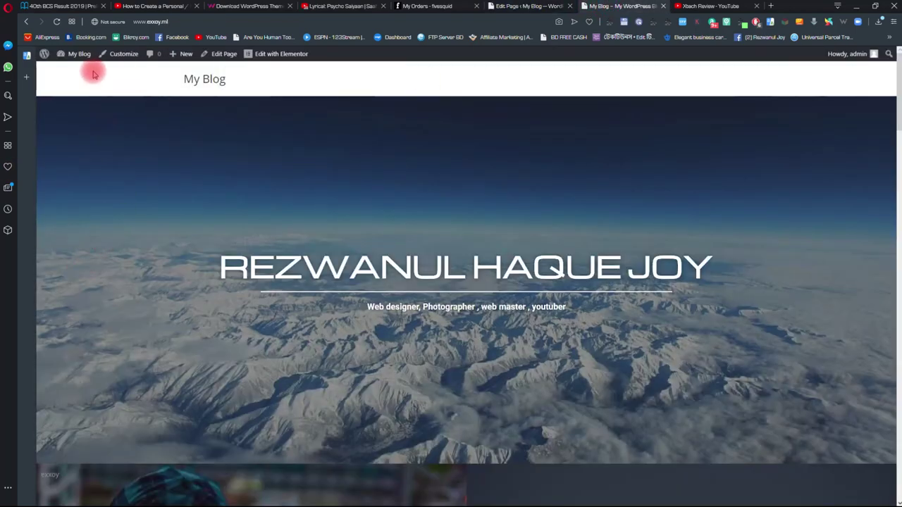
pyautogui.click(120, 54)
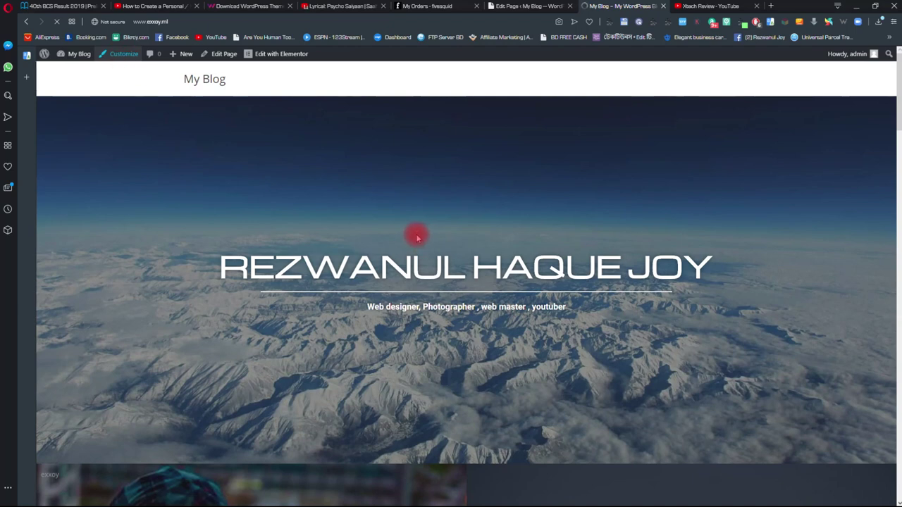
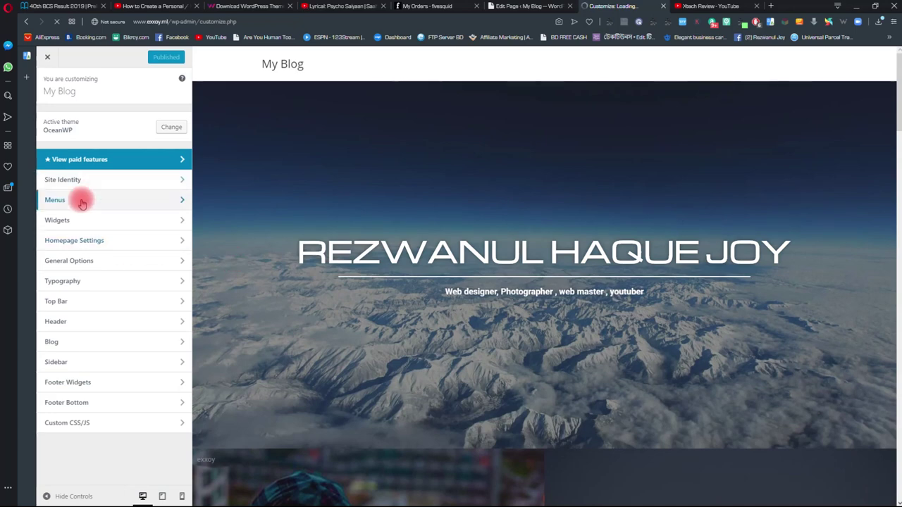
# - Create a menu named 'main menu' and tick the Main menu location
pyautogui.click(163, 200)
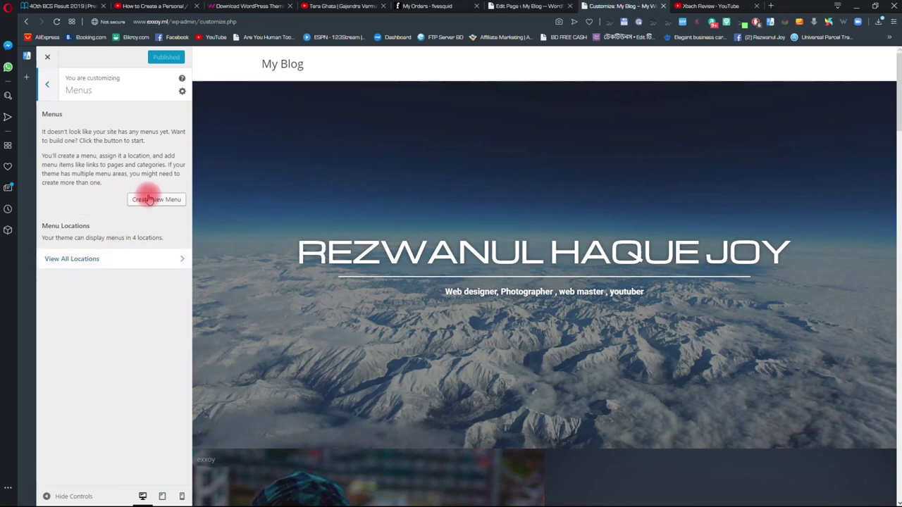
pyautogui.click(148, 199)
pyautogui.click(82, 137)
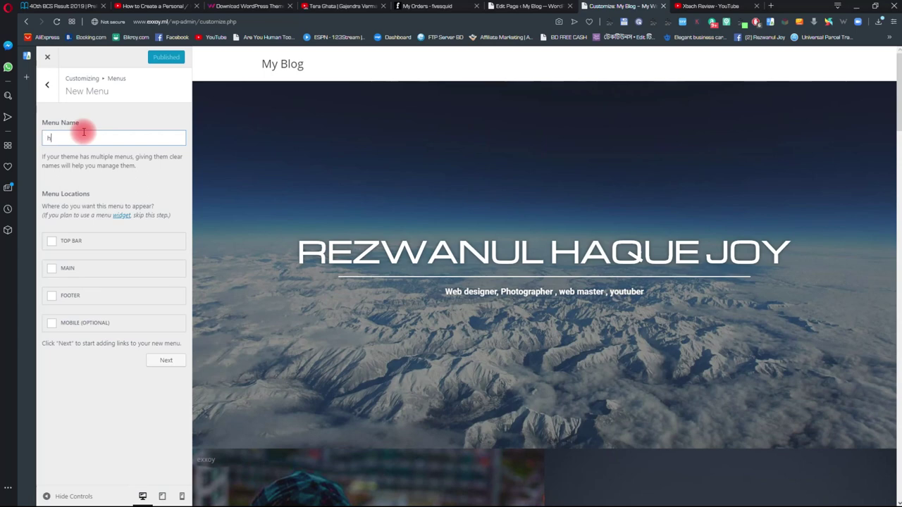
pyautogui.write('main menu')
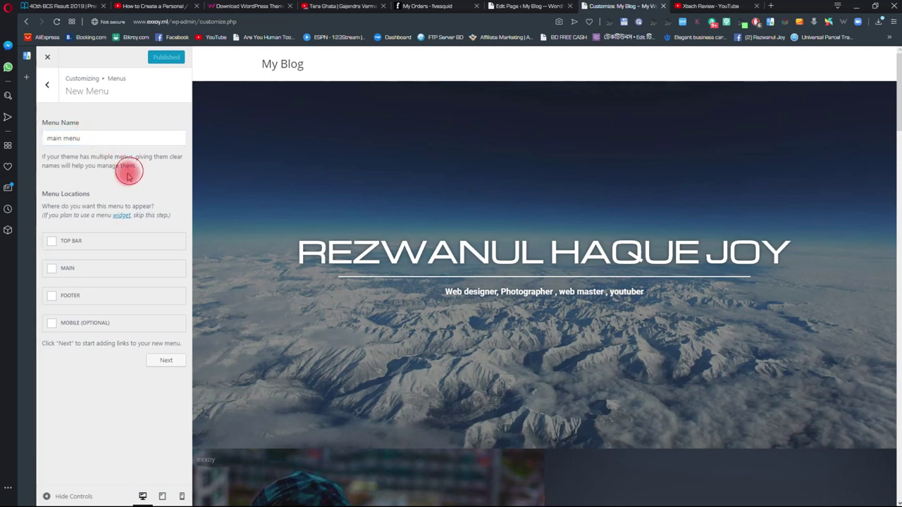
pyautogui.click(53, 268)
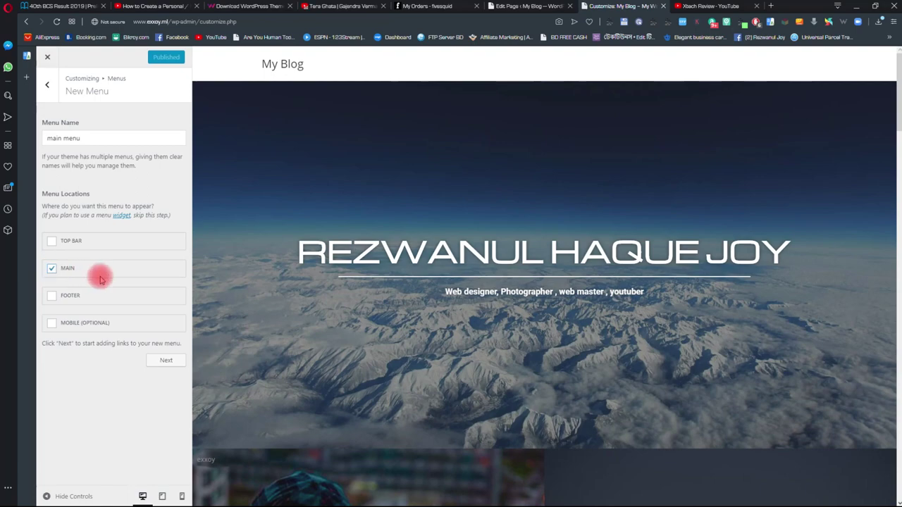
pyautogui.click(168, 359)
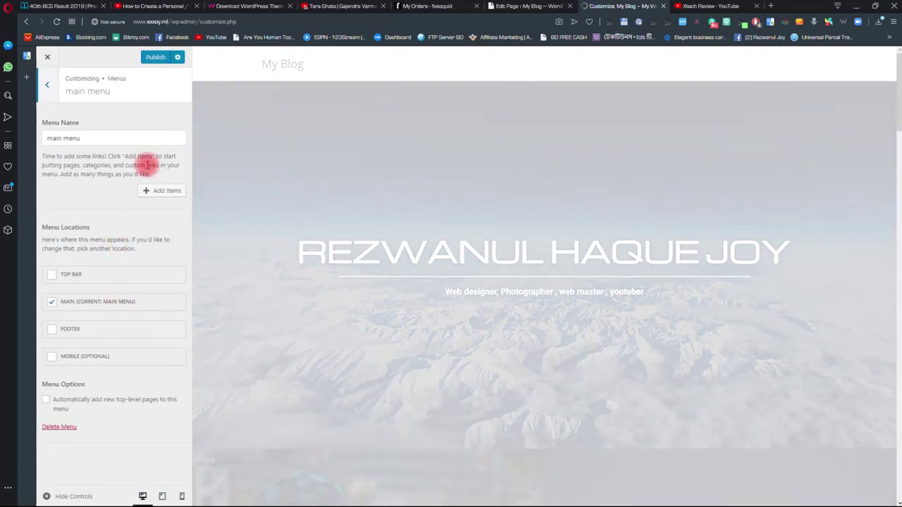
# - Add a custom link 'Films' pointing to #films to the main menu
pyautogui.click(160, 191)
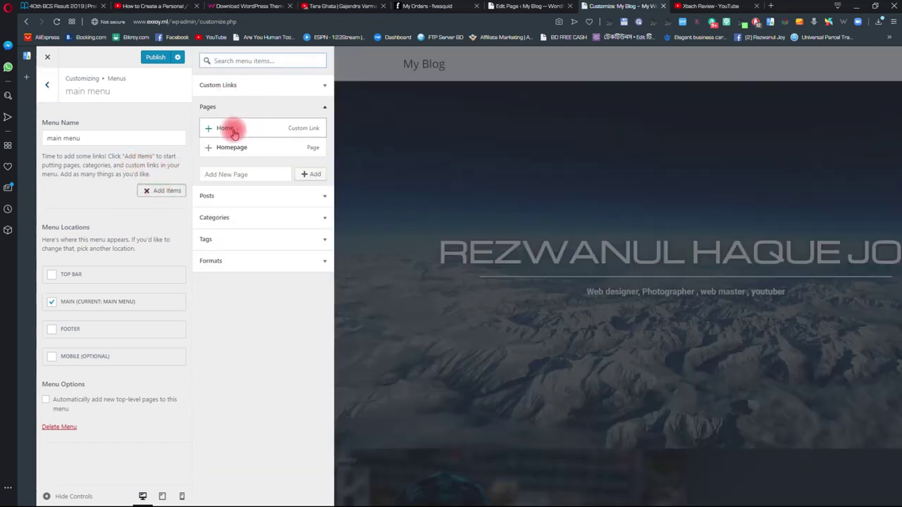
pyautogui.click(282, 85)
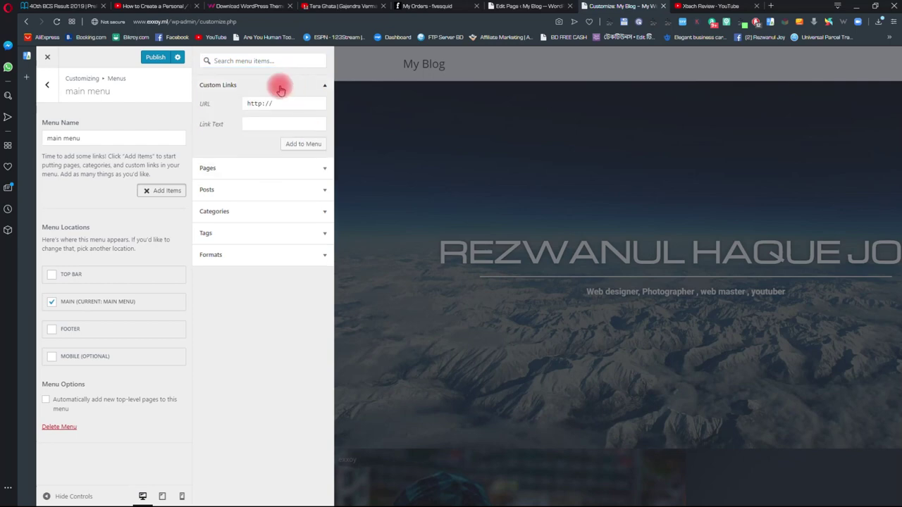
pyautogui.click(215, 106)
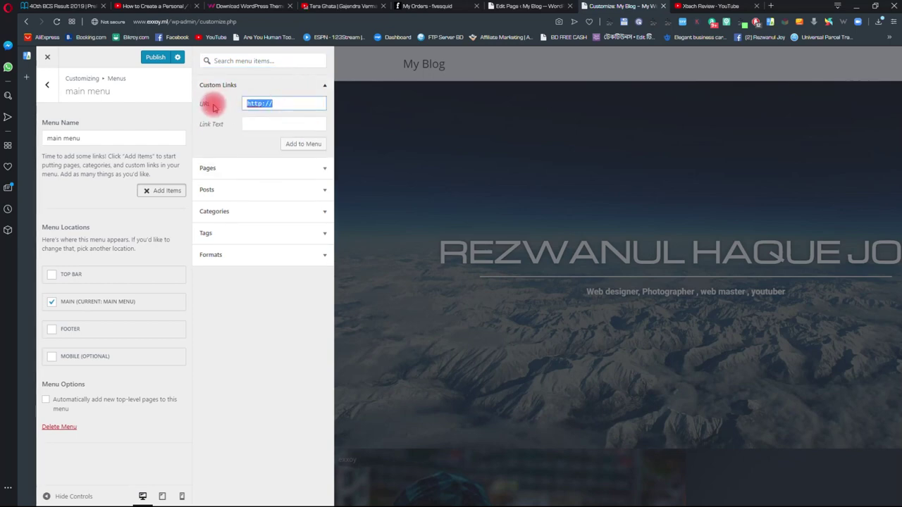
pyautogui.write('#')
pyautogui.click(261, 125)
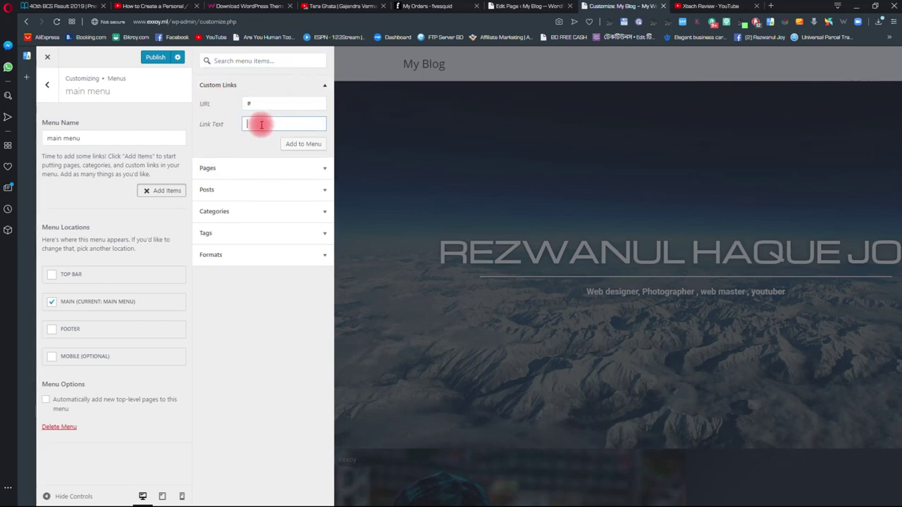
pyautogui.write('Films')
pyautogui.click(272, 103)
pyautogui.write('films')
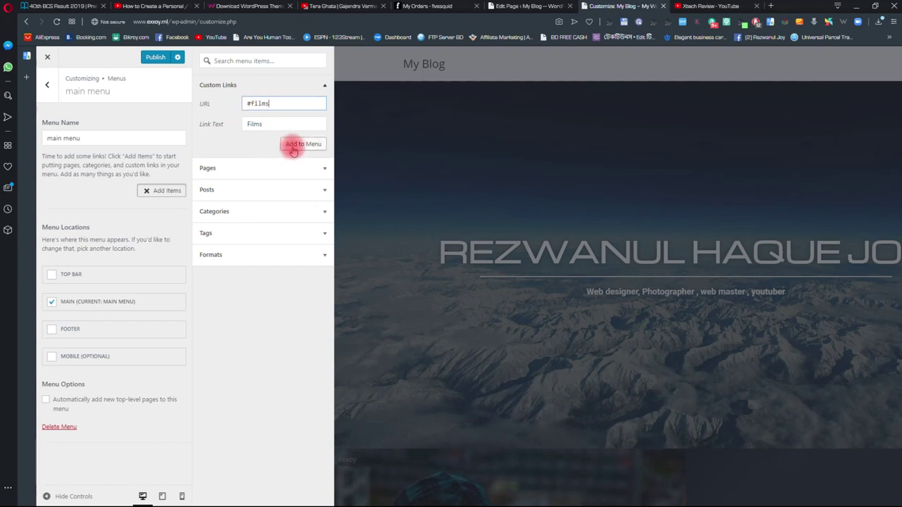
pyautogui.click(293, 148)
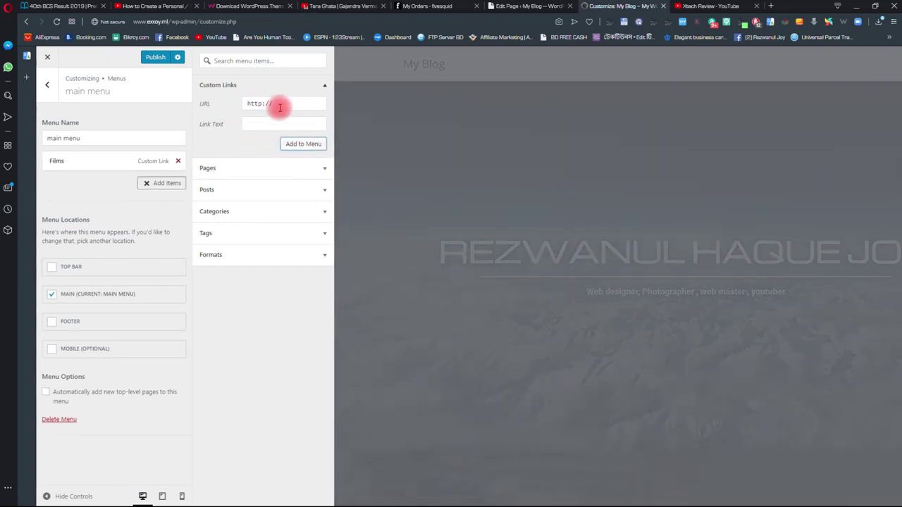
# - Add a custom link 'Photography' pointing to #photos to the main menu
pyautogui.click(264, 122)
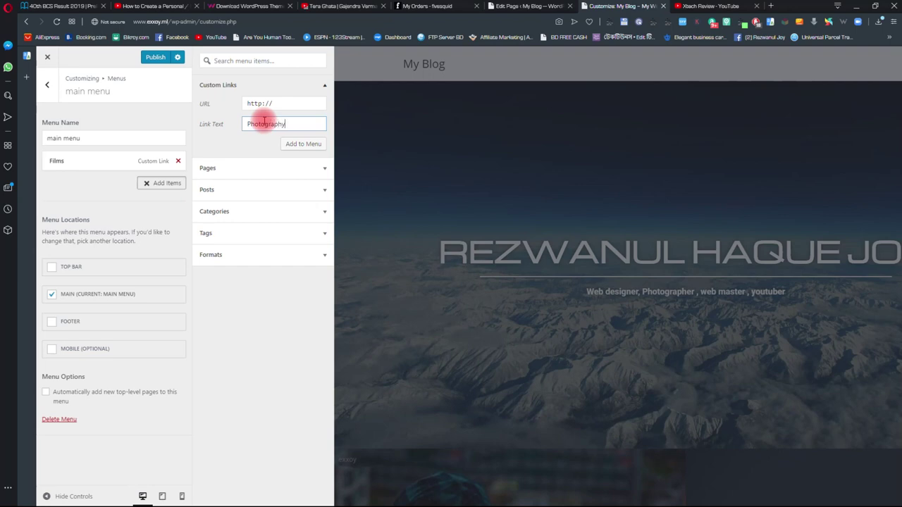
pyautogui.click(275, 90)
pyautogui.click(282, 84)
pyautogui.moveTo(278, 104); pyautogui.dragTo(188, 115)
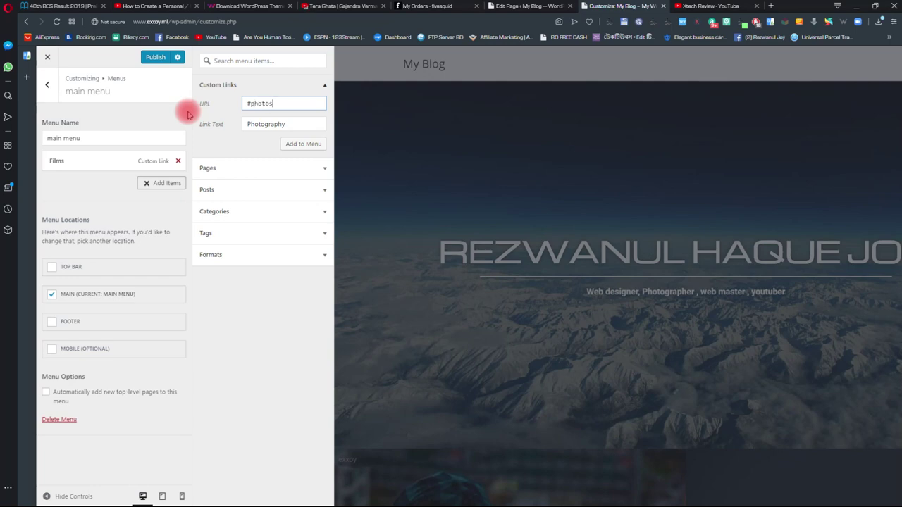
pyautogui.click(300, 145)
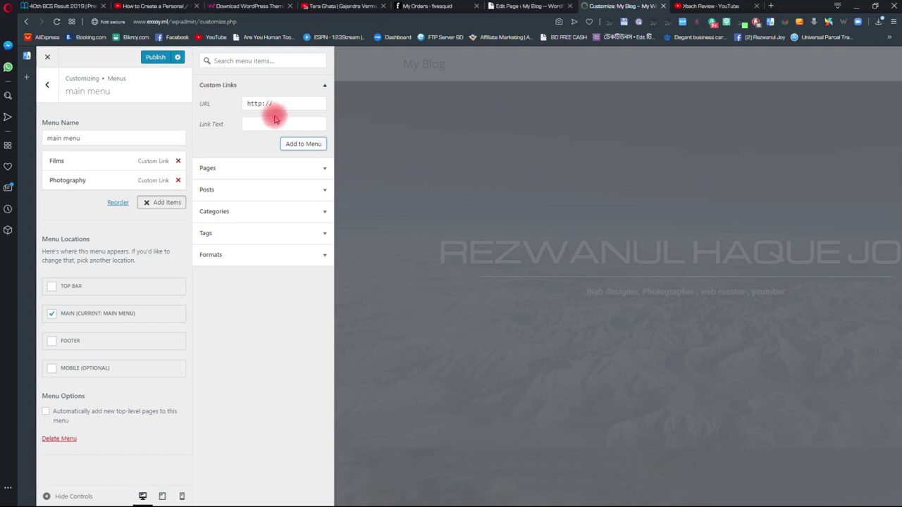
# - Add a custom link 'Web design' pointing to #designs to the menu
pyautogui.click(269, 123)
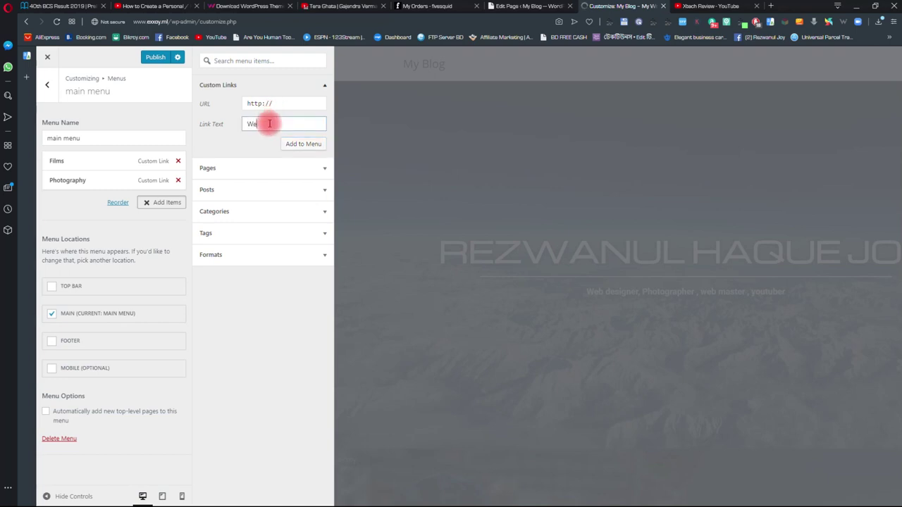
pyautogui.write('Web design')
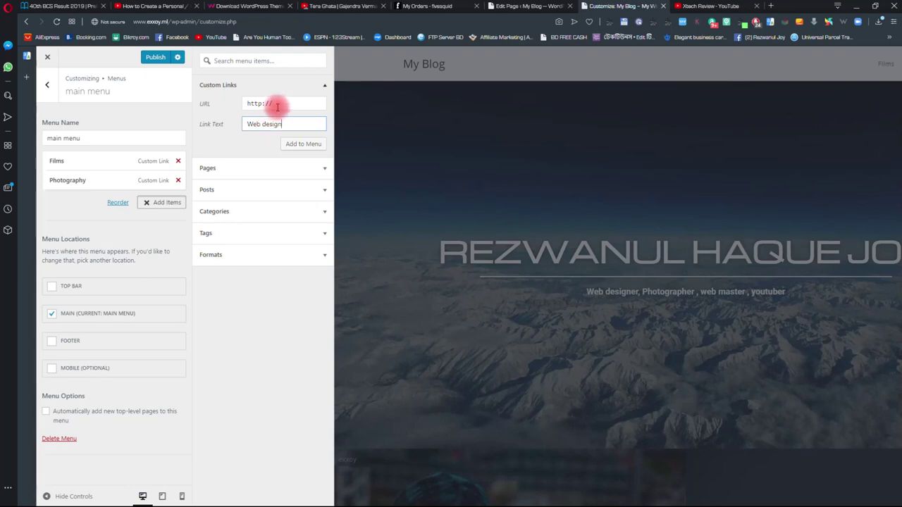
pyautogui.moveTo(275, 106); pyautogui.dragTo(219, 108)
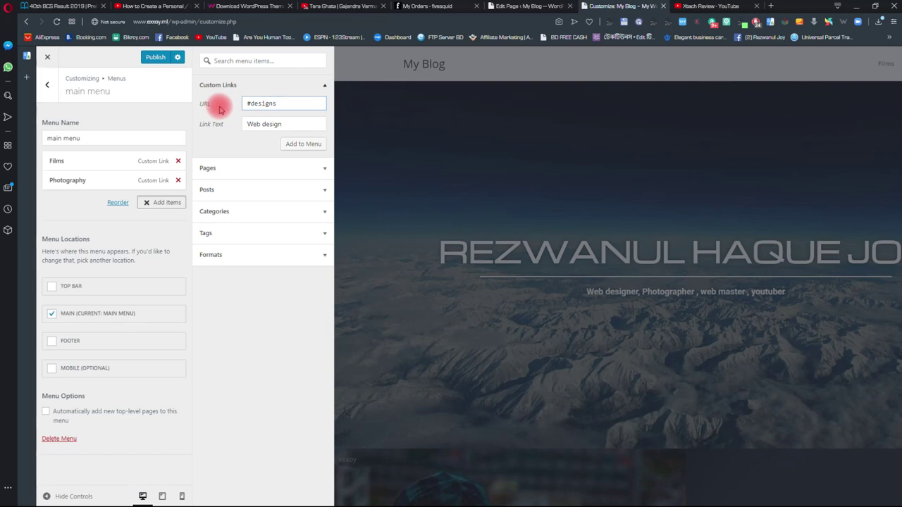
pyautogui.click(289, 145)
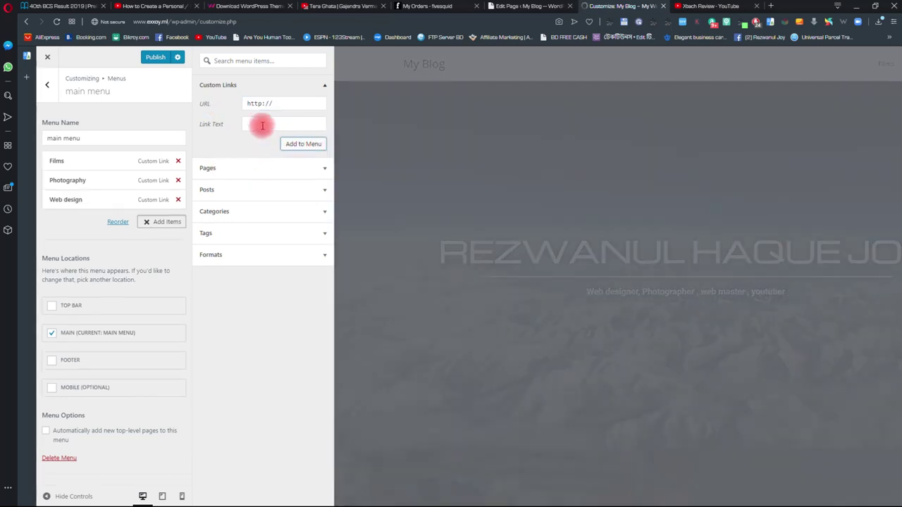
# - Add a custom link 'Contact Me' pointing to #contact to the menu
pyautogui.click(264, 124)
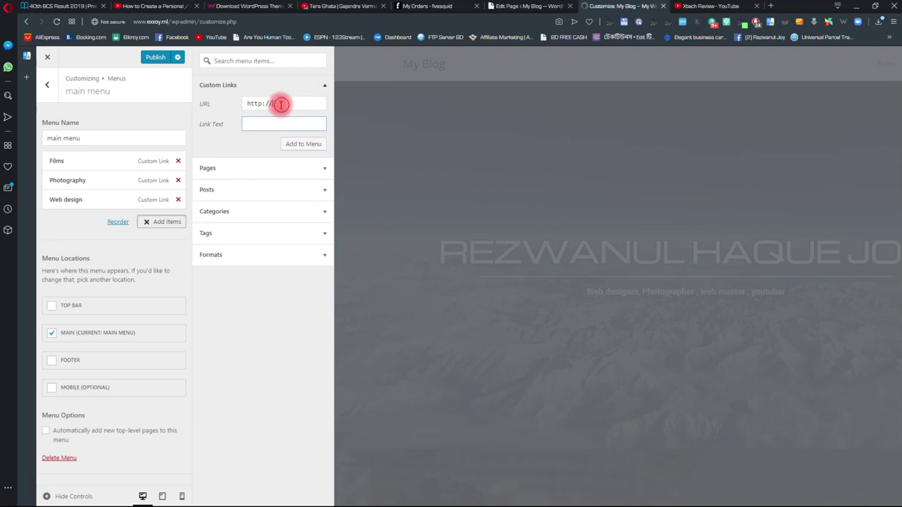
pyautogui.moveTo(281, 104); pyautogui.dragTo(219, 107)
pyautogui.press('BackSpace')
pyautogui.click(255, 123)
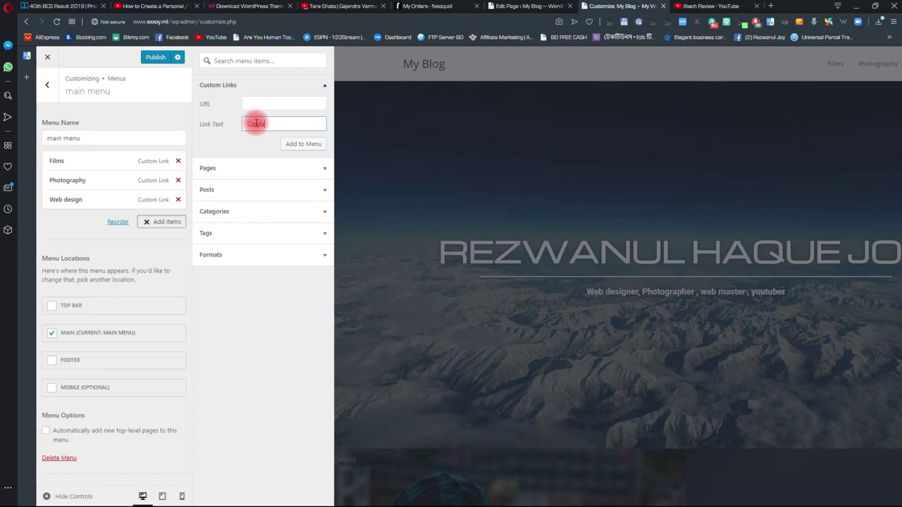
pyautogui.click(251, 106)
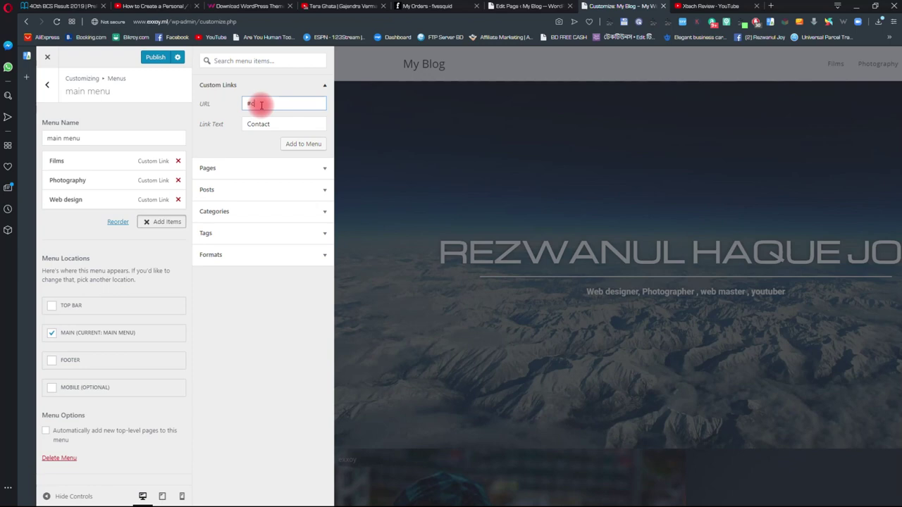
pyautogui.write('#contacv=t')
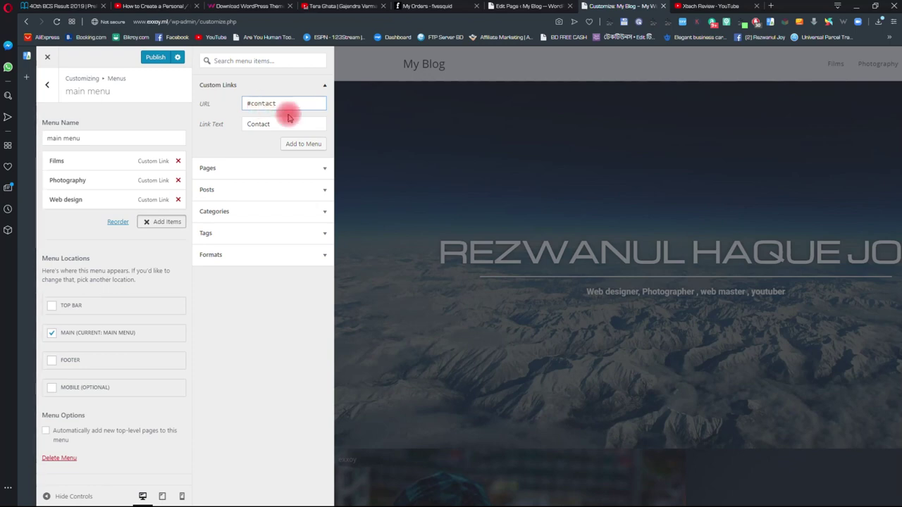
pyautogui.click(301, 121)
pyautogui.write('Me')
pyautogui.moveTo(301, 123); pyautogui.dragTo(202, 129)
pyautogui.click(295, 144)
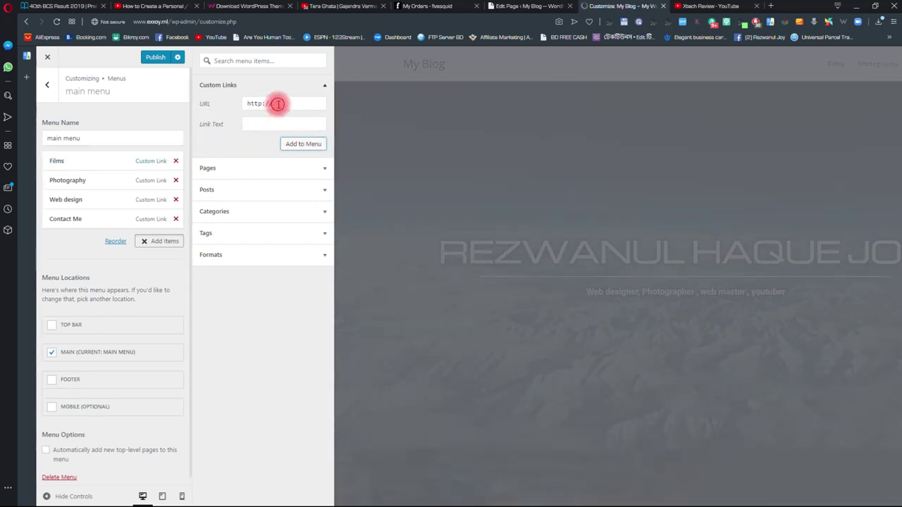
# - Add a custom link 'About Me' pointing to #about to the menu
pyautogui.moveTo(272, 103); pyautogui.dragTo(208, 104)
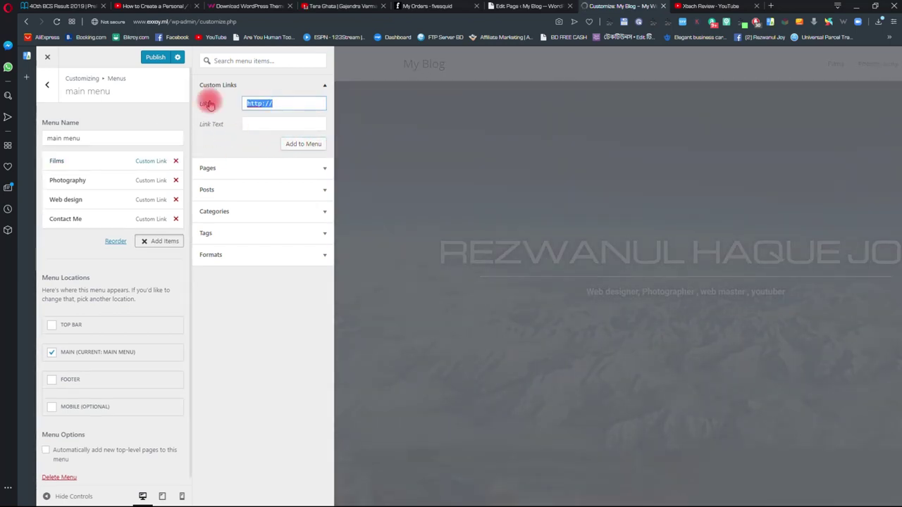
pyautogui.write('#about')
pyautogui.click(261, 124)
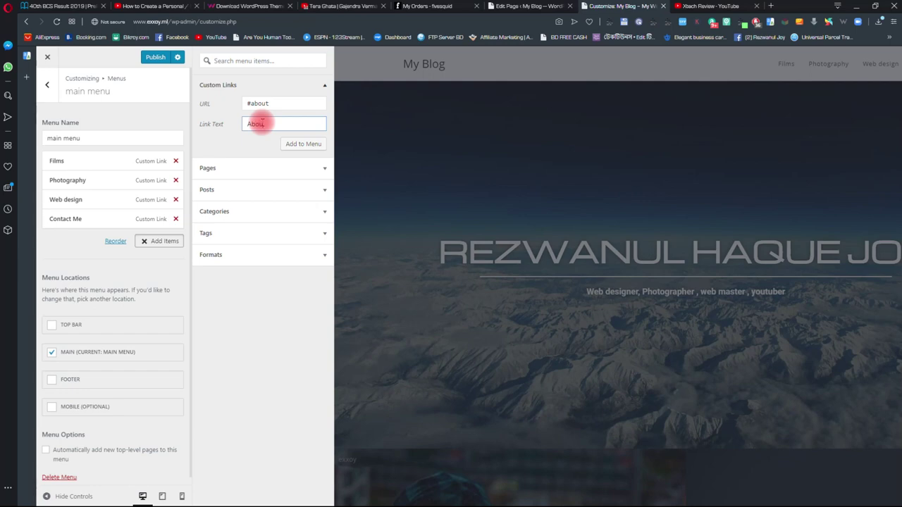
pyautogui.click(299, 145)
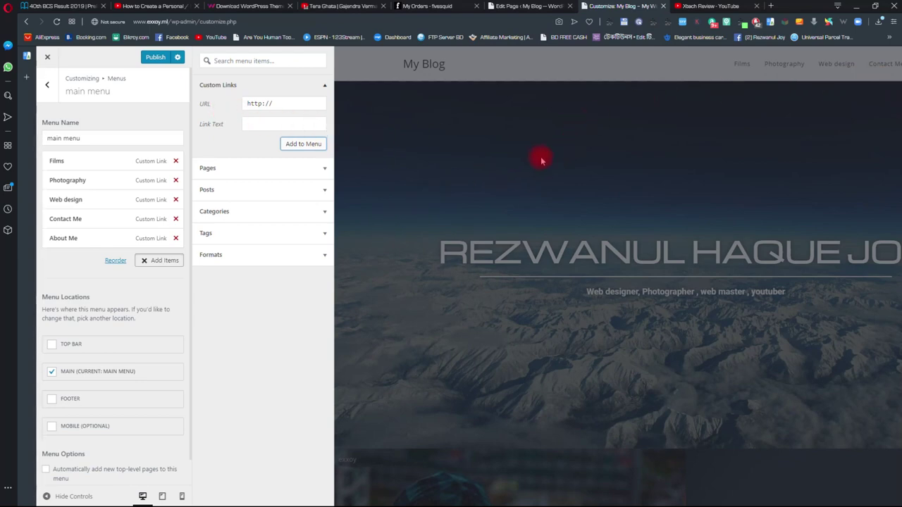
# - Publish the main menu, check its five header links, and return to Menus
pyautogui.click(151, 59)
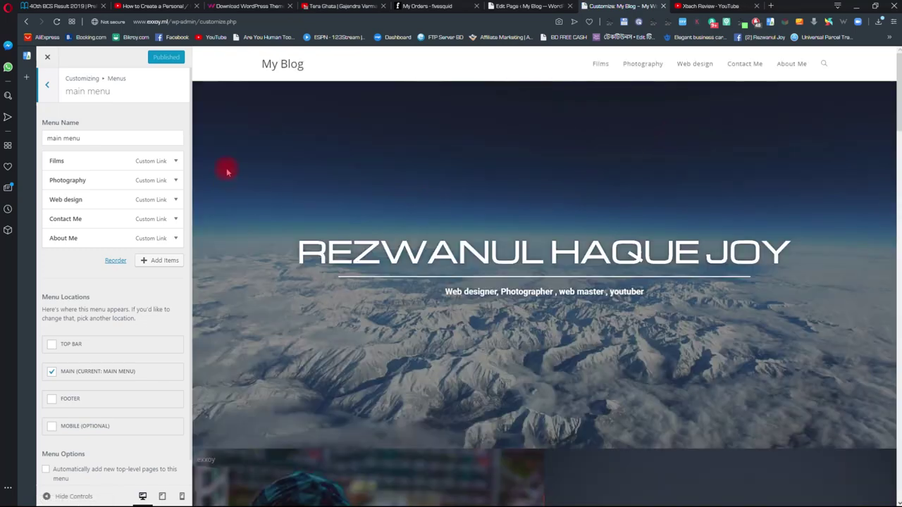
pyautogui.scroll(-2, 463, 161)
pyautogui.scroll(2, 439, 141)
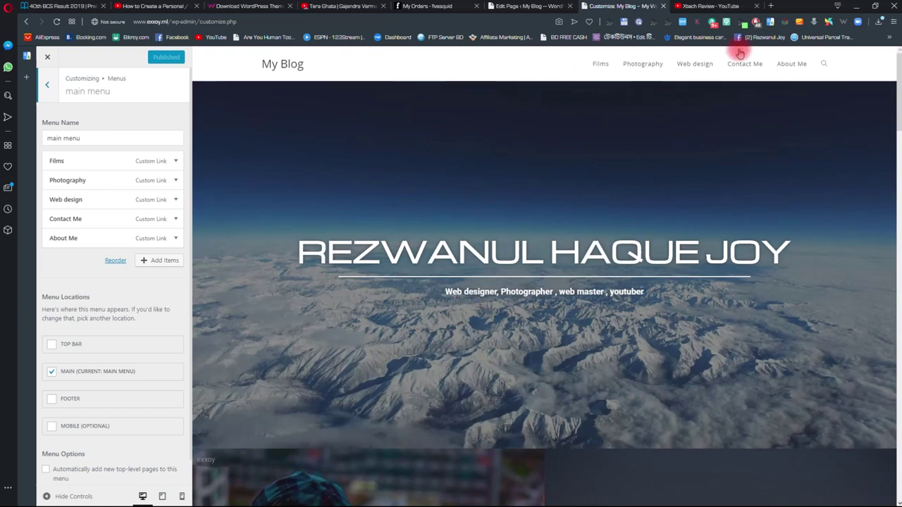
pyautogui.scroll(-1, 564, 99)
pyautogui.scroll(1, 550, 115)
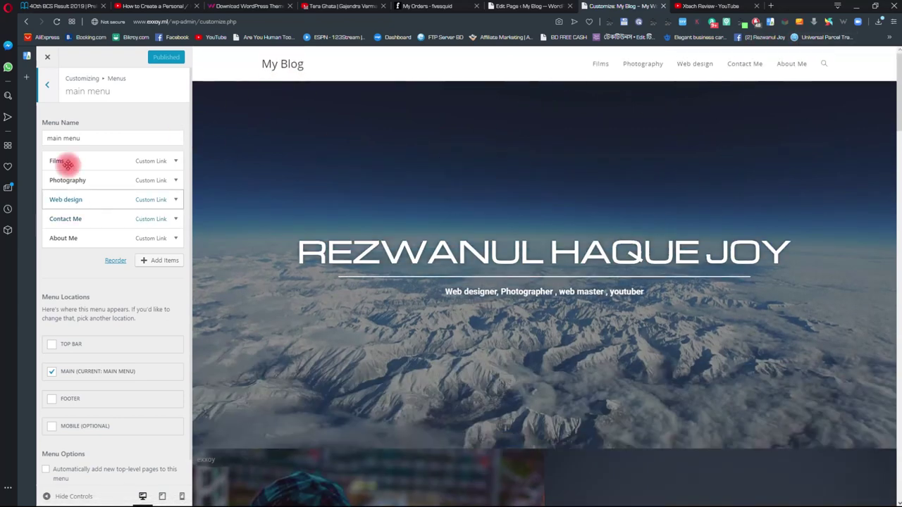
pyautogui.click(47, 85)
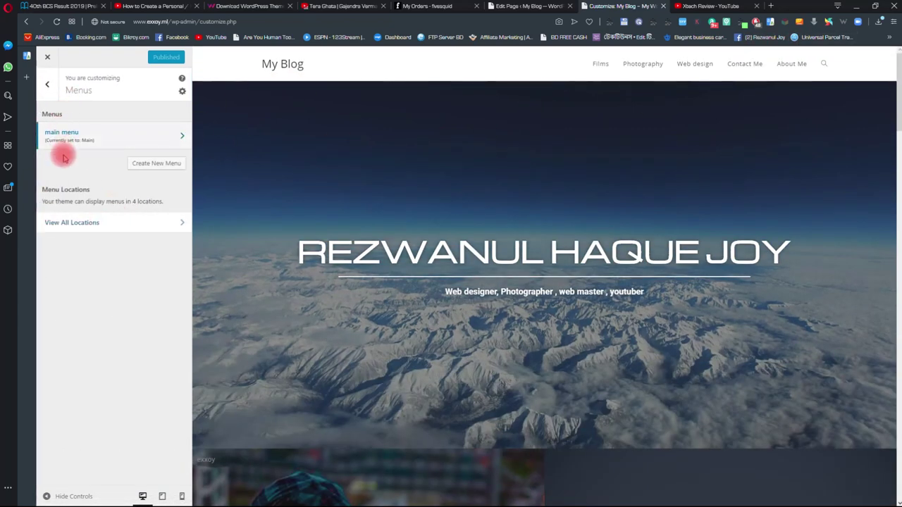
pyautogui.click(46, 90)
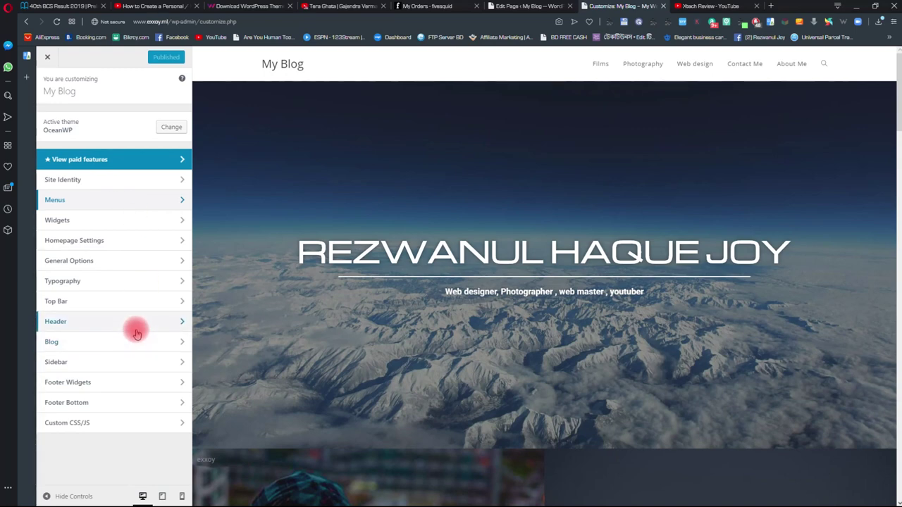
pyautogui.click(101, 200)
pyautogui.click(46, 84)
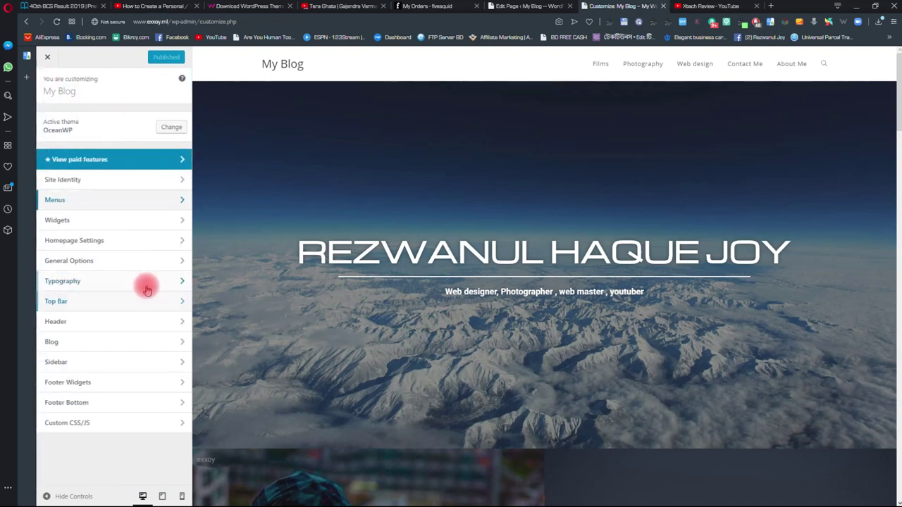
pyautogui.click(138, 241)
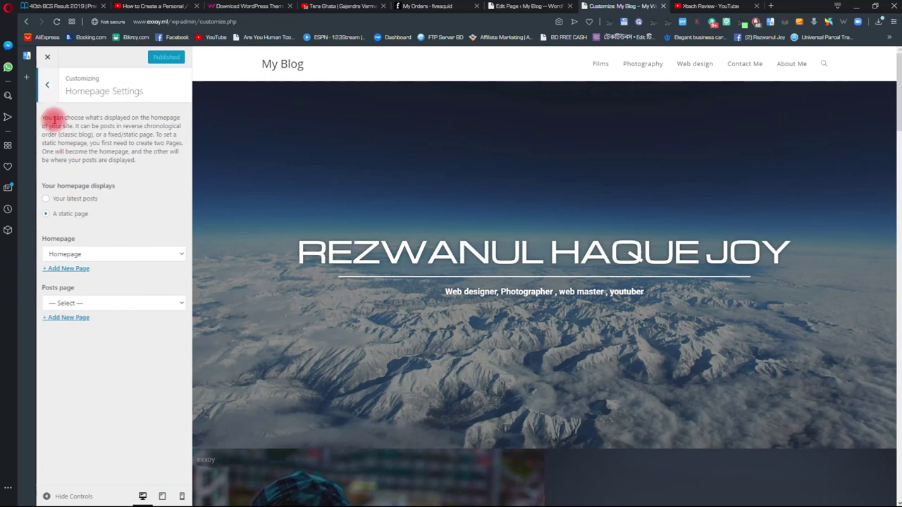
pyautogui.click(47, 84)
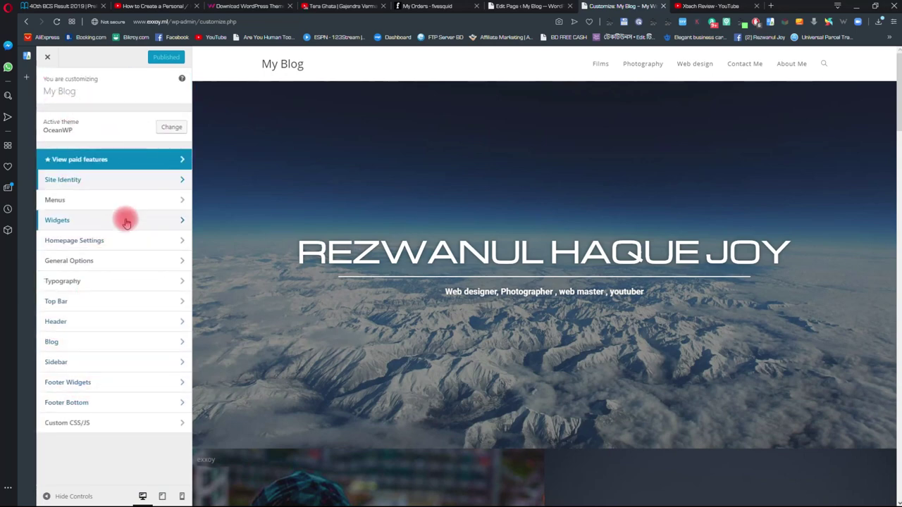
# - Go to the Header Logo settings and start selecting a logo image
pyautogui.click(87, 324)
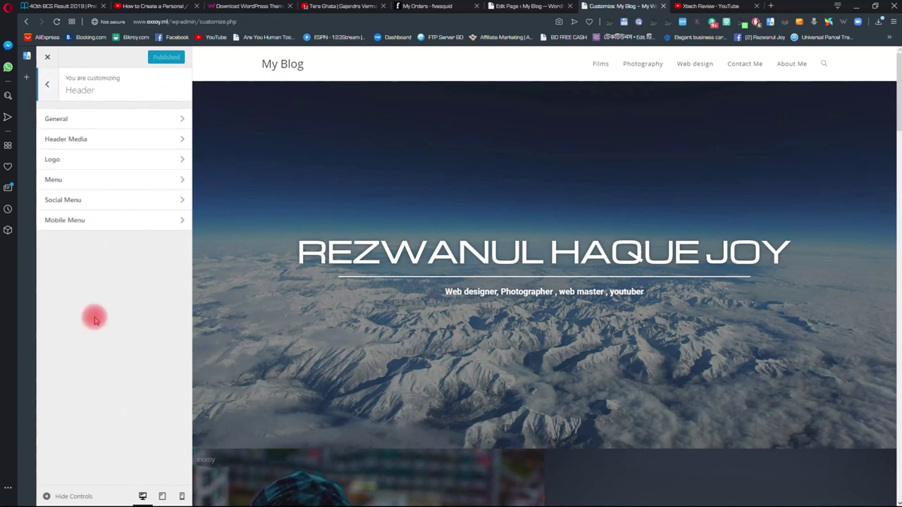
pyautogui.click(118, 119)
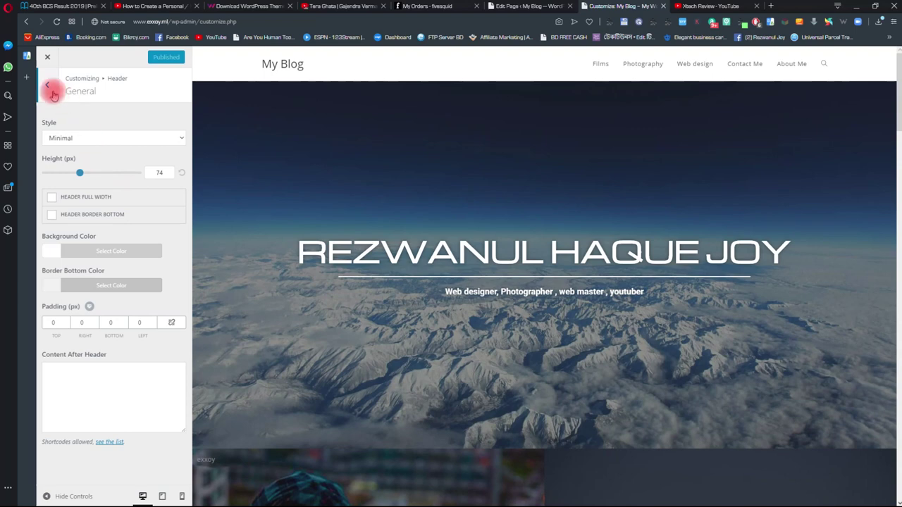
pyautogui.click(44, 87)
pyautogui.click(80, 161)
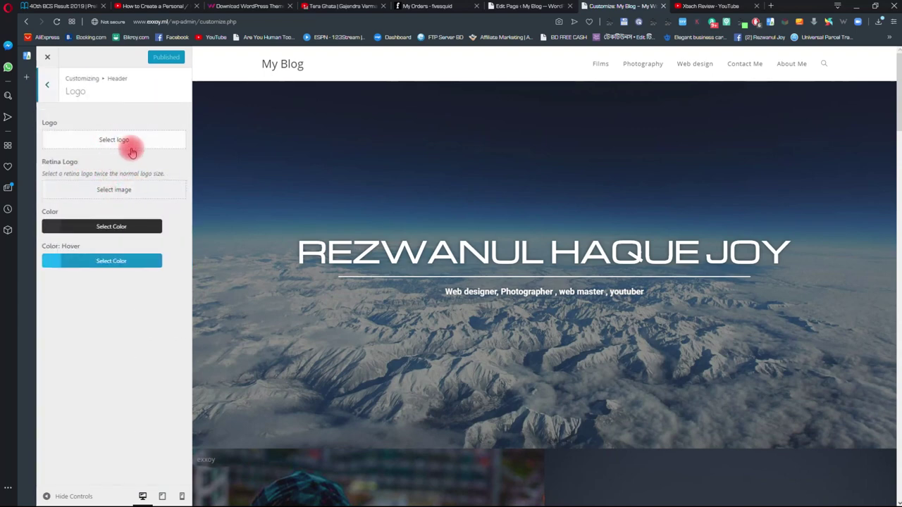
pyautogui.click(115, 146)
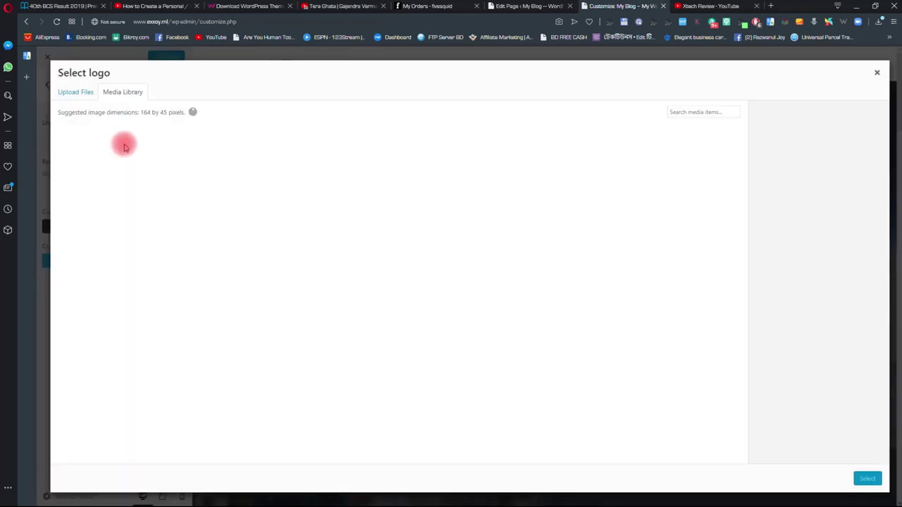
# - Upload the signature PNG and crop it as the header logo
pyautogui.click(69, 91)
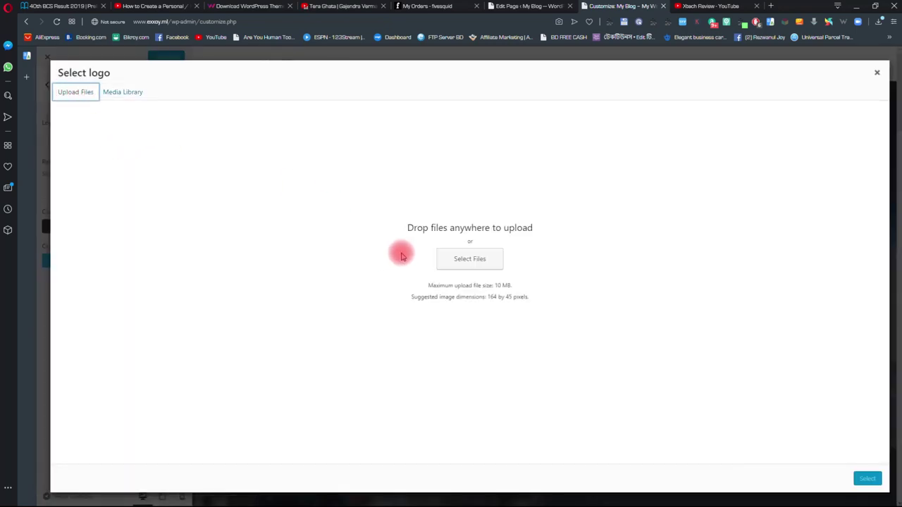
pyautogui.click(495, 266)
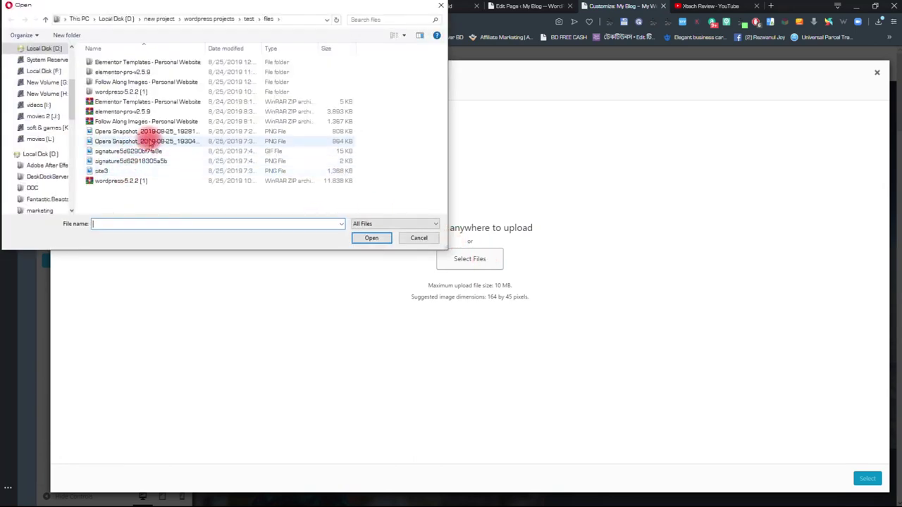
pyautogui.doubleClick(156, 161)
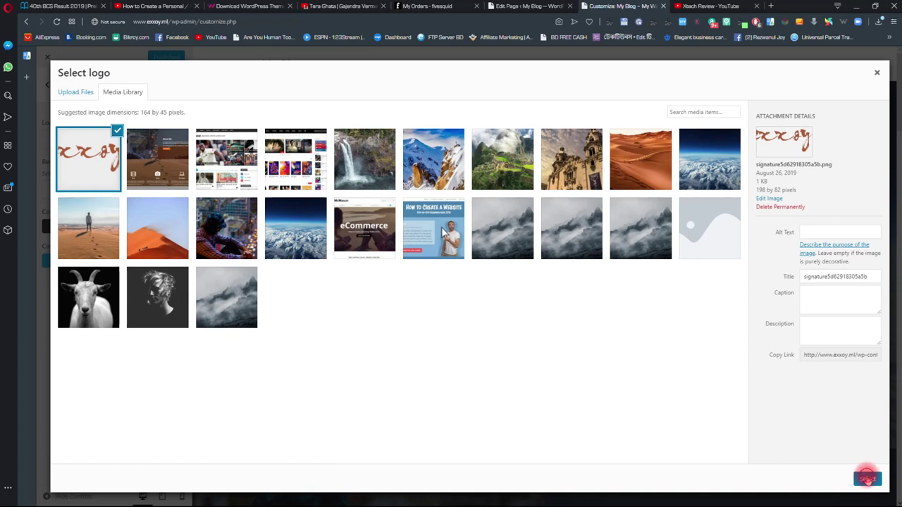
pyautogui.click(867, 478)
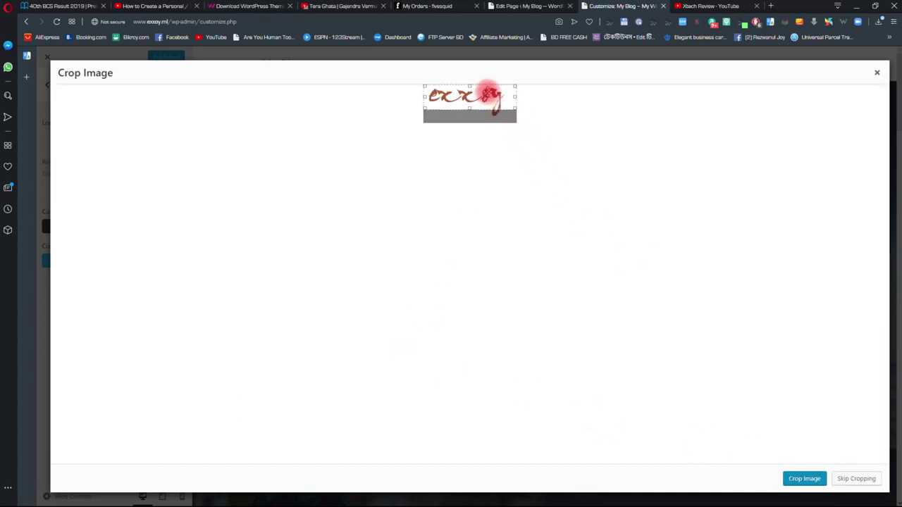
pyautogui.moveTo(470, 108); pyautogui.dragTo(469, 115)
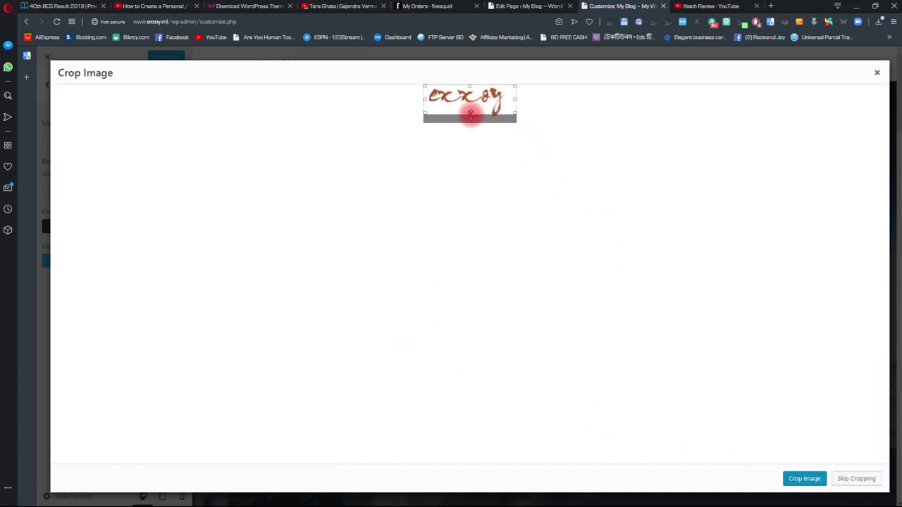
pyautogui.click(812, 479)
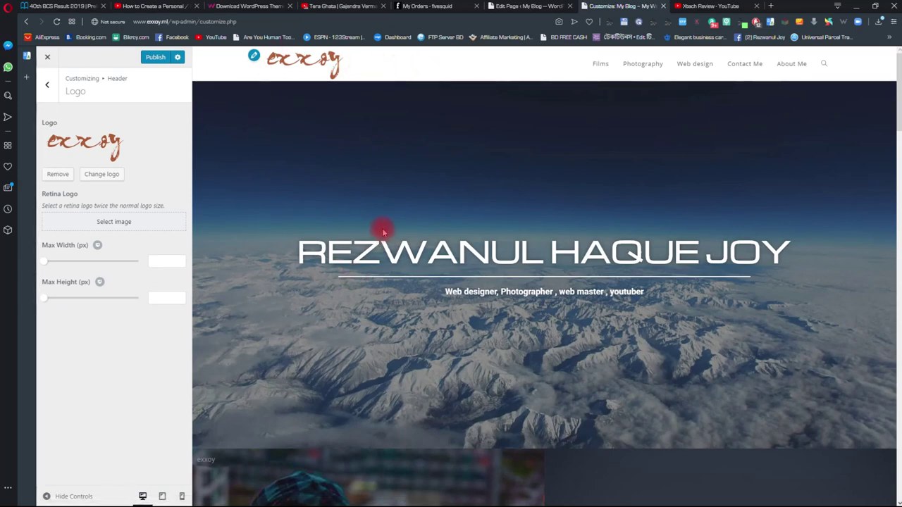
pyautogui.scroll(-2, 384, 230)
pyautogui.scroll(2, 384, 229)
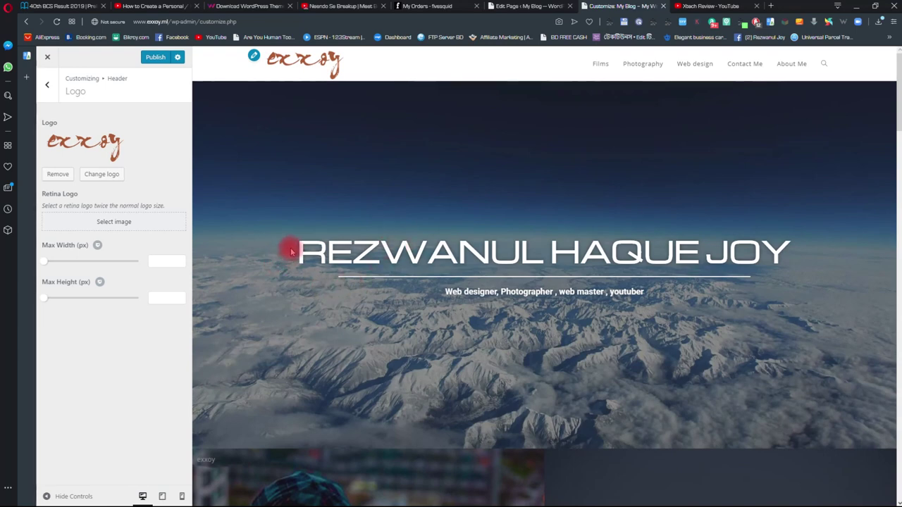
# - Check the Header Menu's Select Template options unchanged, then return to the Header list
pyautogui.click(46, 90)
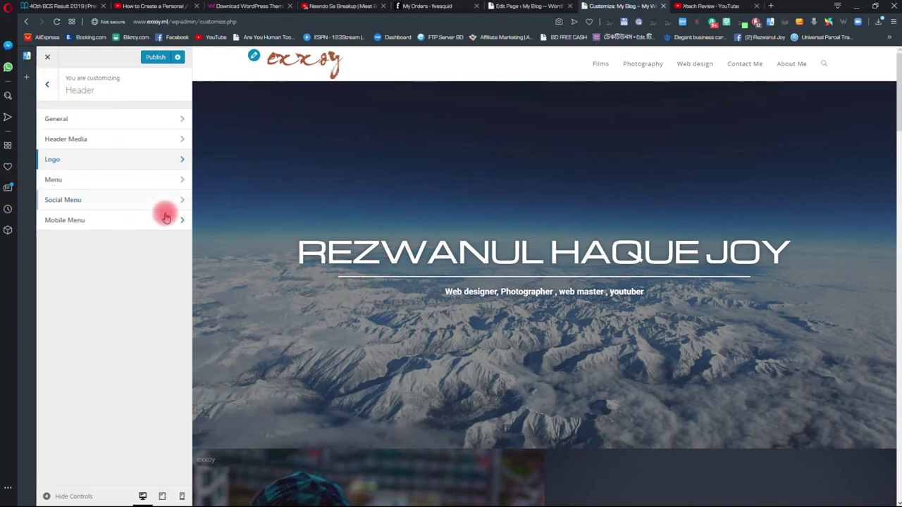
pyautogui.click(124, 181)
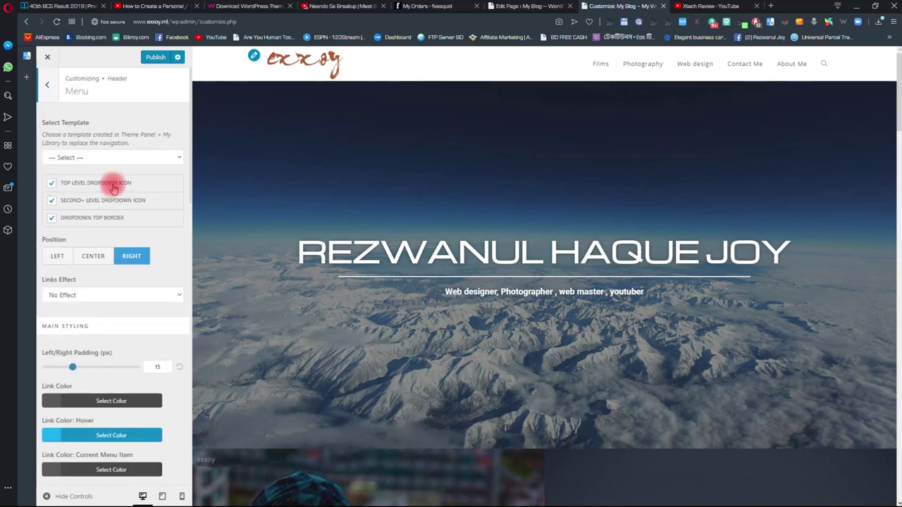
pyautogui.click(119, 158)
pyautogui.click(136, 150)
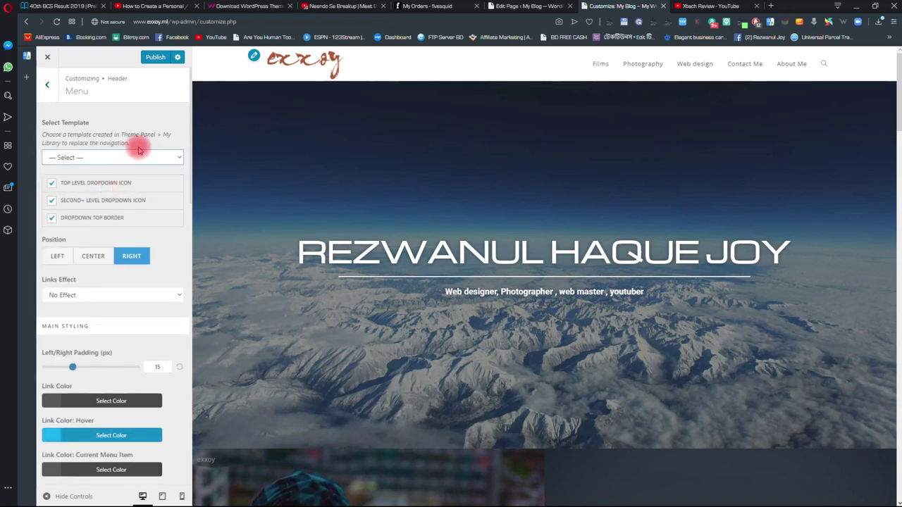
pyautogui.scroll(-8, 143, 150)
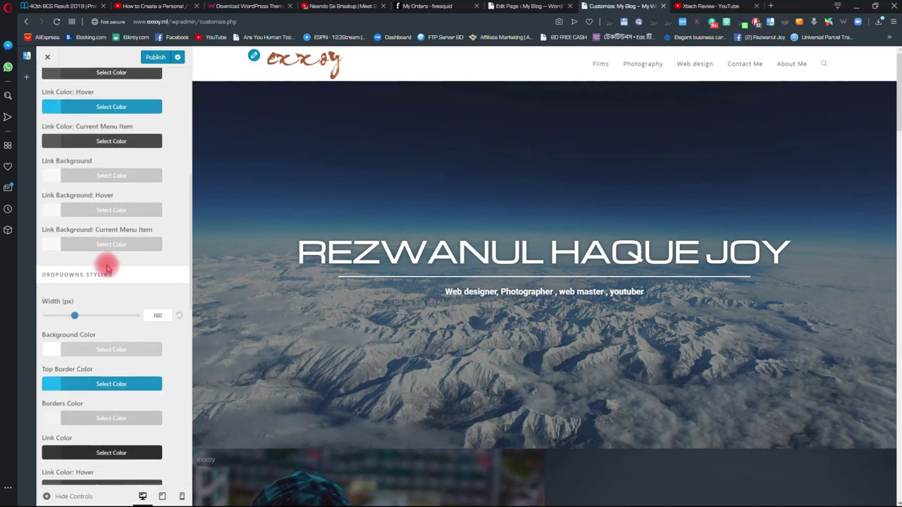
pyautogui.scroll(2, 141, 427)
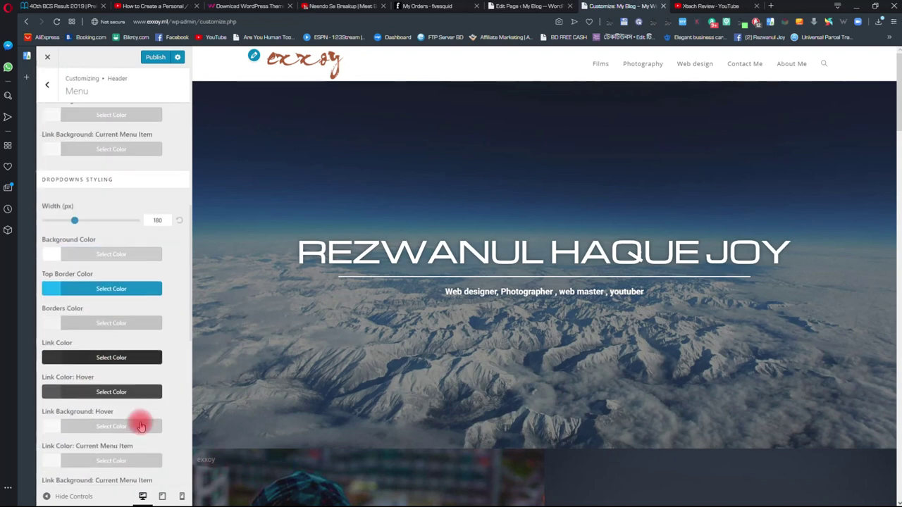
pyautogui.scroll(6, 142, 422)
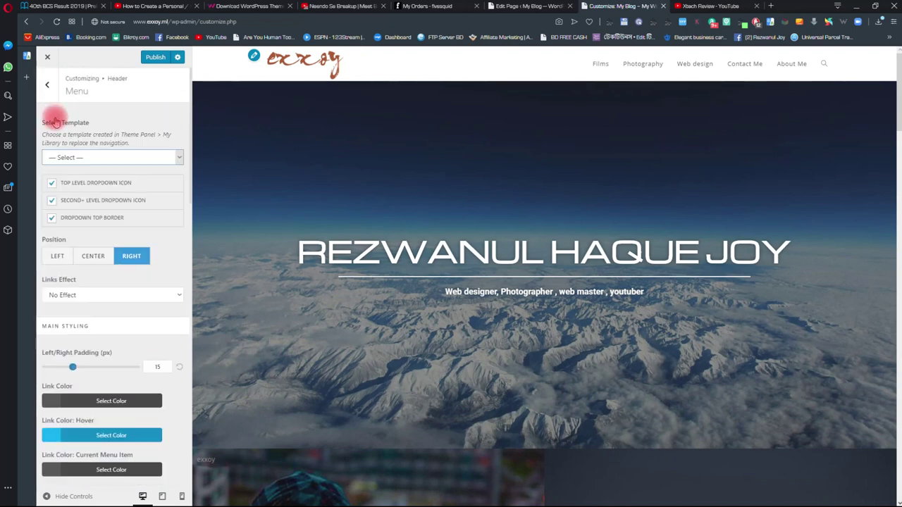
pyautogui.click(47, 86)
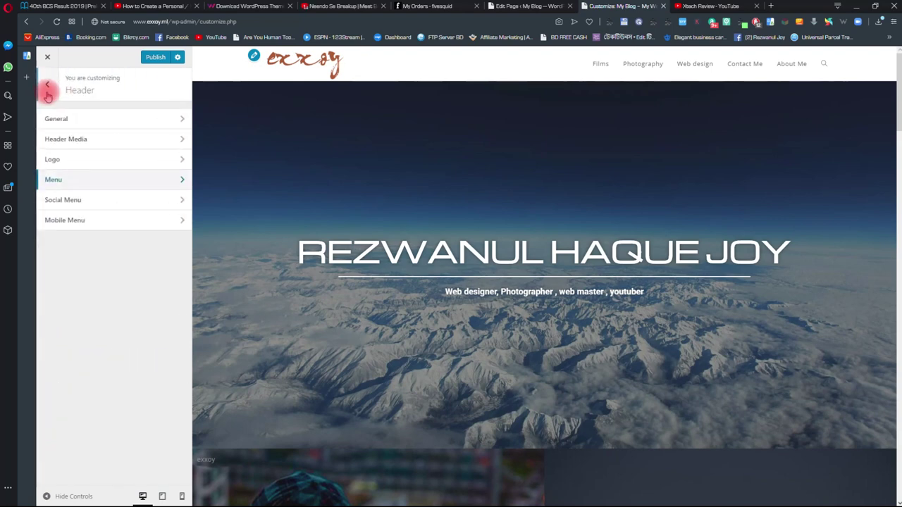
# - Set the Header General Style to Transparent
pyautogui.click(141, 120)
pyautogui.click(114, 135)
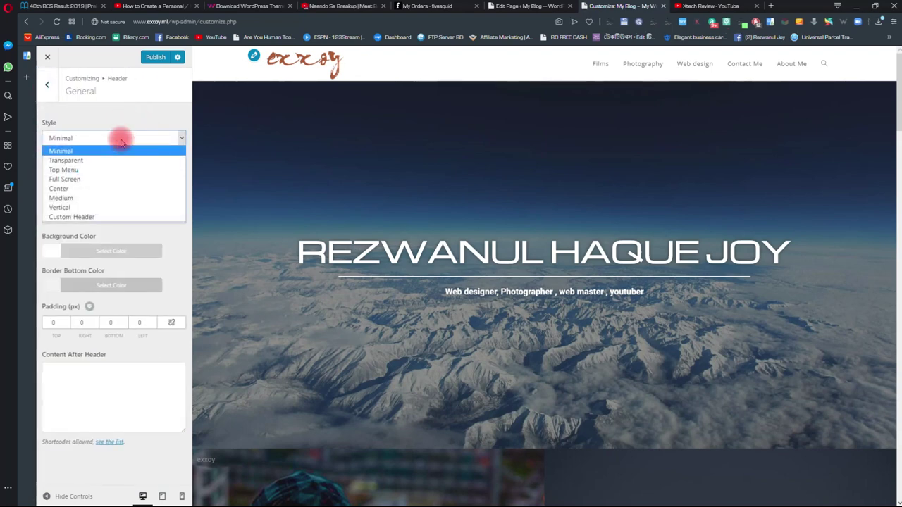
pyautogui.click(111, 161)
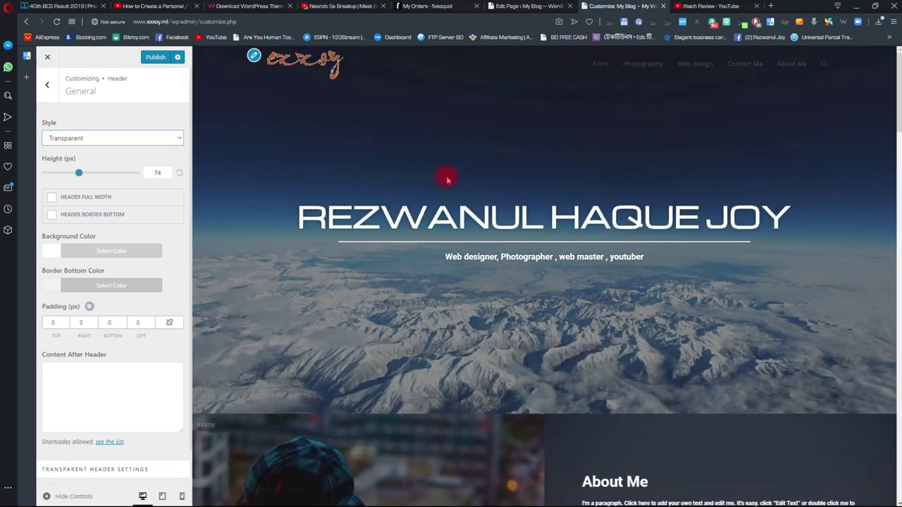
pyautogui.scroll(-2, 387, 84)
pyautogui.scroll(2, 418, 185)
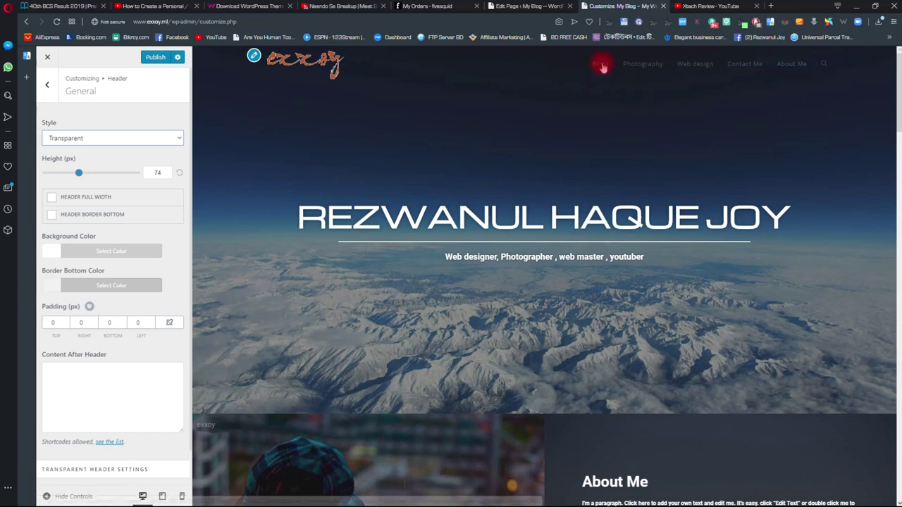
pyautogui.click(50, 85)
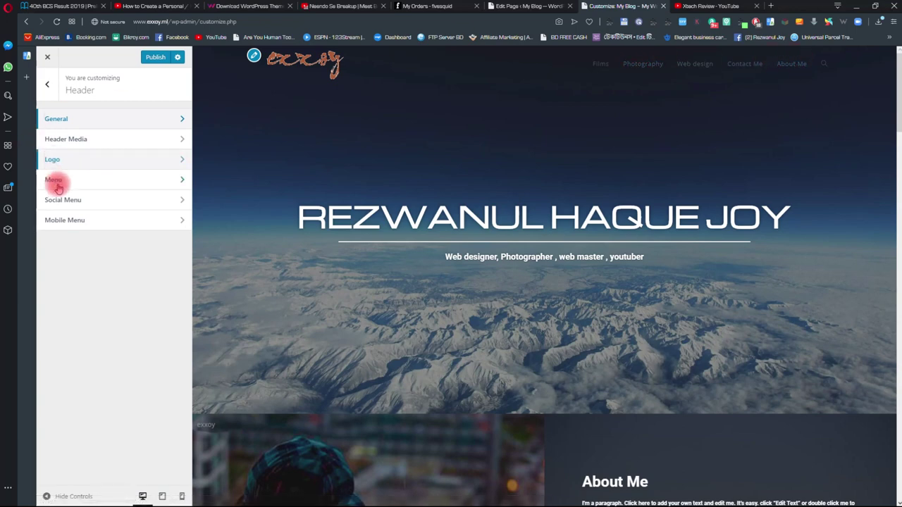
# - In Header > Menu, set the menu link colour to white
pyautogui.click(48, 87)
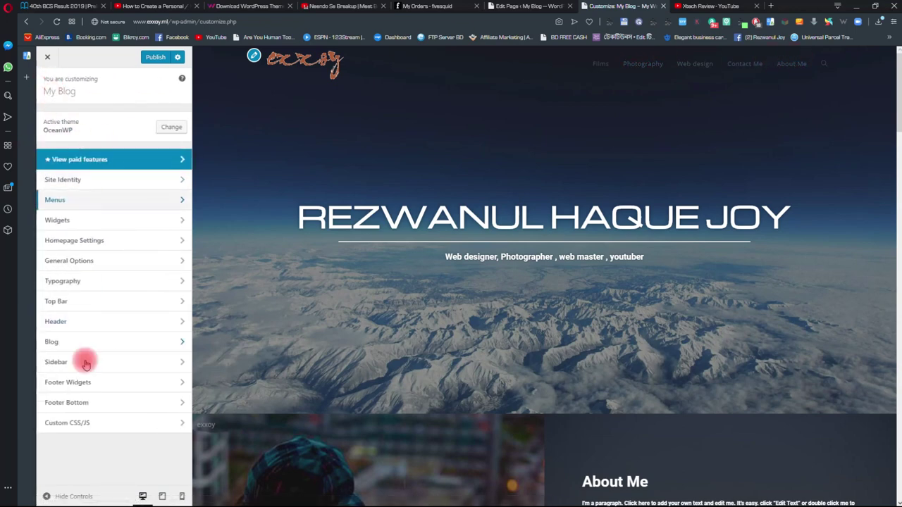
pyautogui.click(105, 323)
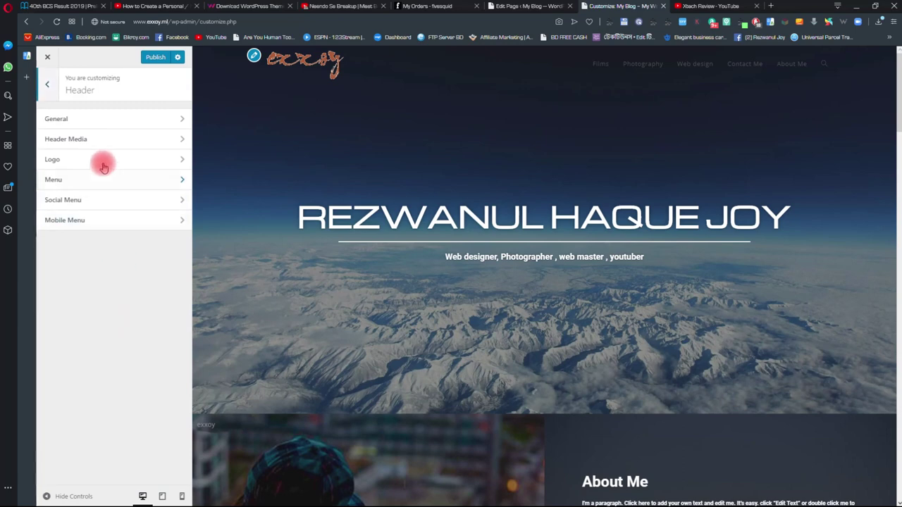
pyautogui.click(81, 179)
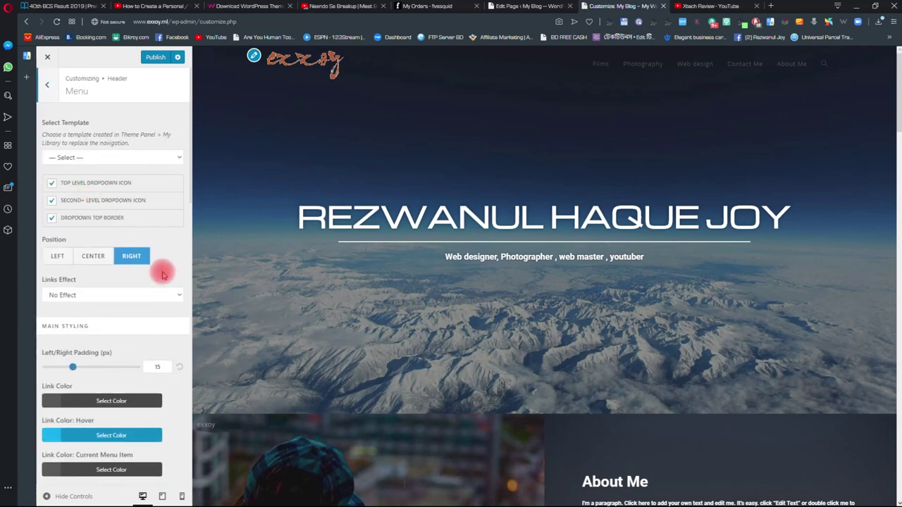
pyautogui.scroll(-3, 161, 271)
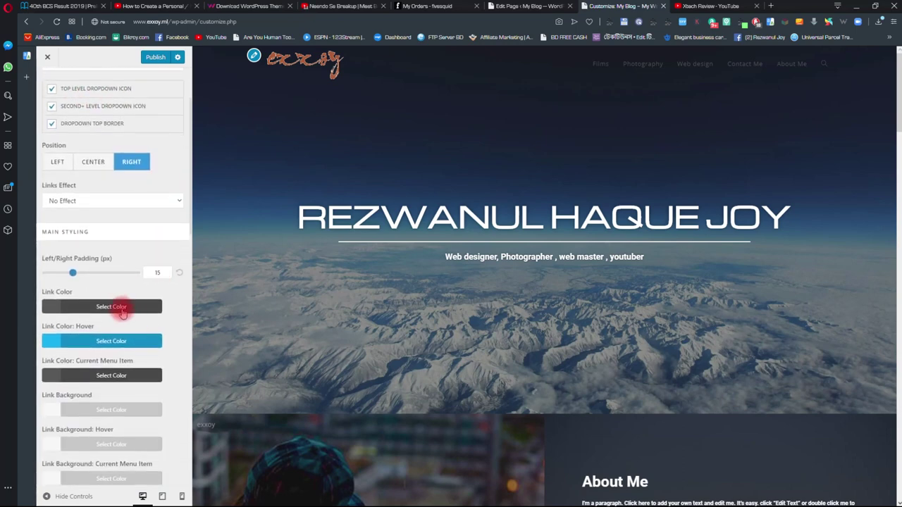
pyautogui.click(112, 307)
pyautogui.moveTo(45, 399); pyautogui.dragTo(64, 336)
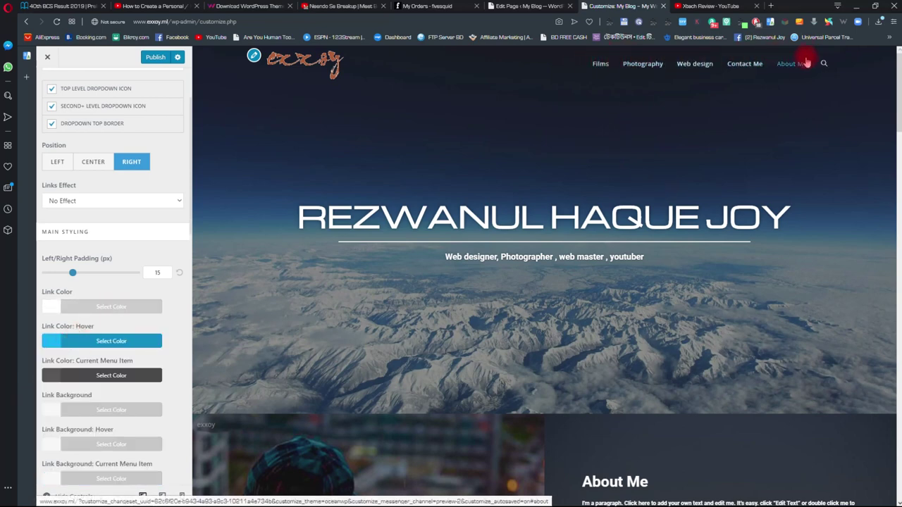
# - Set the menu Link Color: Hover to blue #1294ea and publish
pyautogui.scroll(-1, 124, 329)
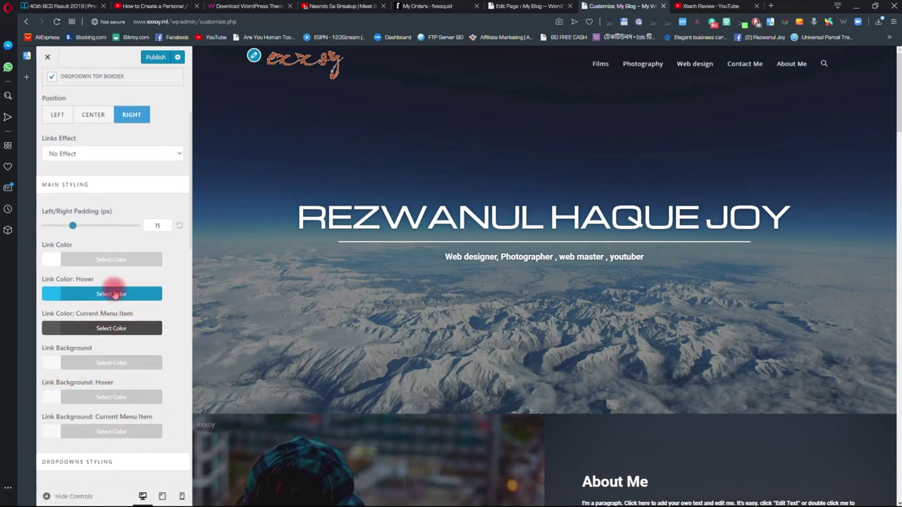
pyautogui.click(113, 294)
pyautogui.click(63, 332)
pyautogui.click(54, 337)
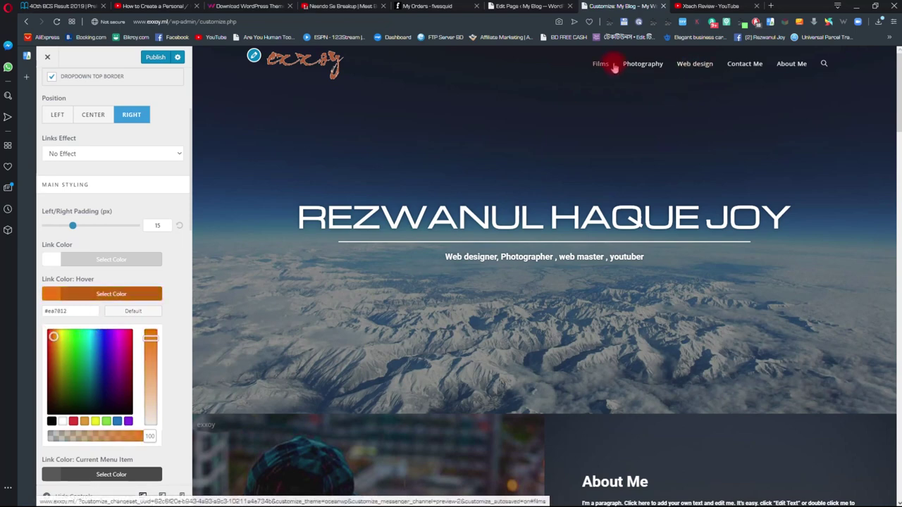
pyautogui.click(54, 337)
pyautogui.click(100, 337)
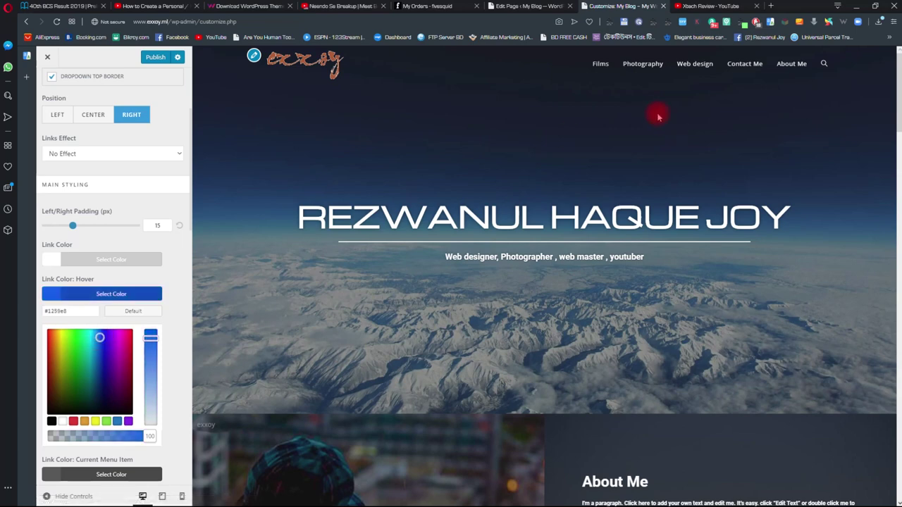
pyautogui.click(91, 334)
pyautogui.click(96, 337)
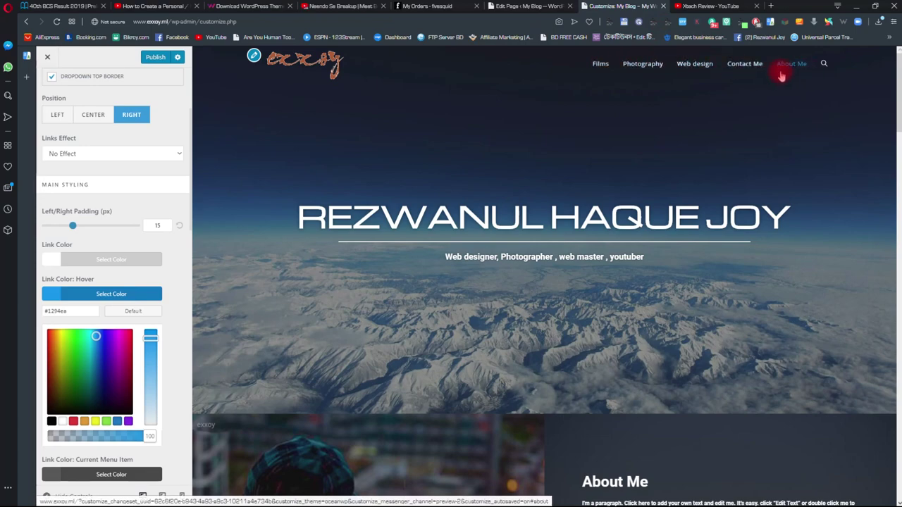
pyautogui.click(152, 57)
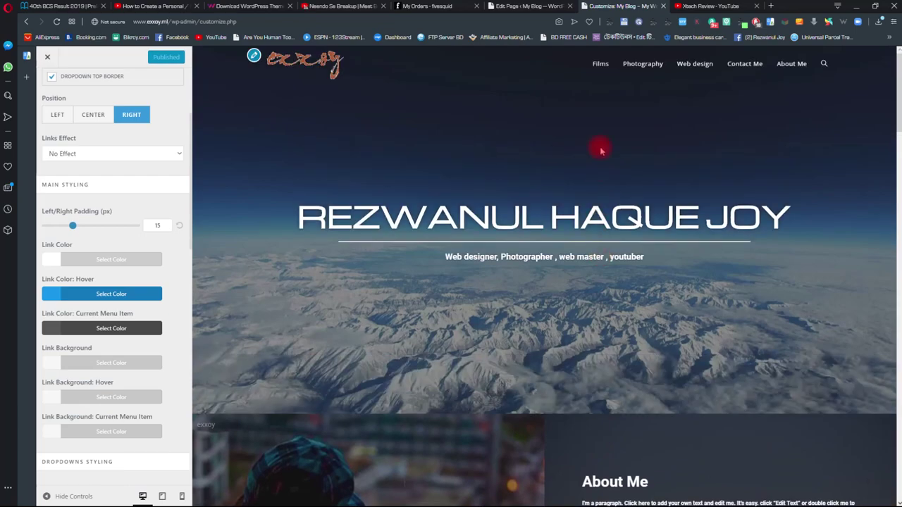
pyautogui.scroll(-20, 514, 423)
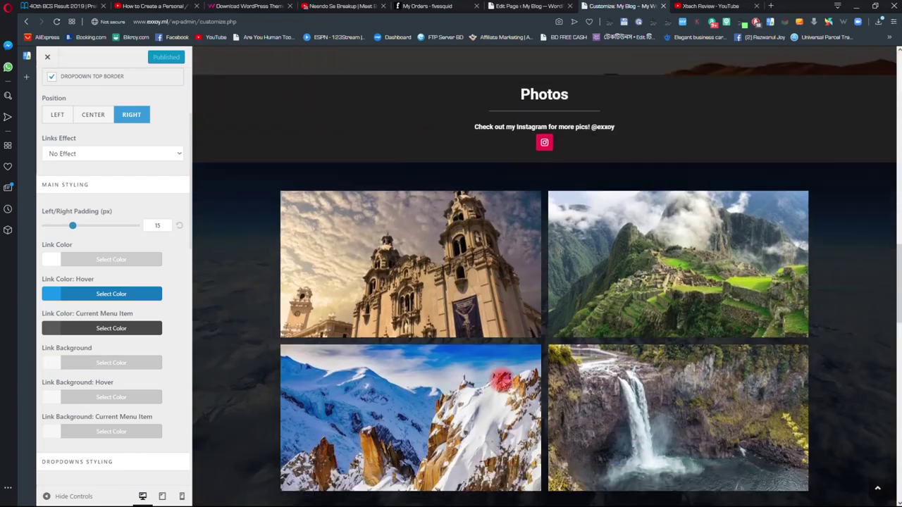
pyautogui.scroll(20, 342, 357)
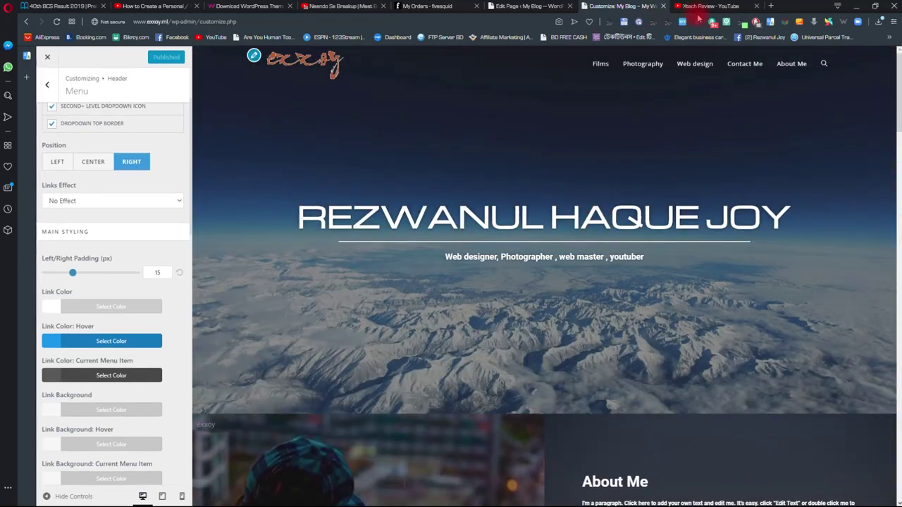
# - Reload the Customizer, then open Theme Panel > My Library in WordPress admin
pyautogui.click(525, 7)
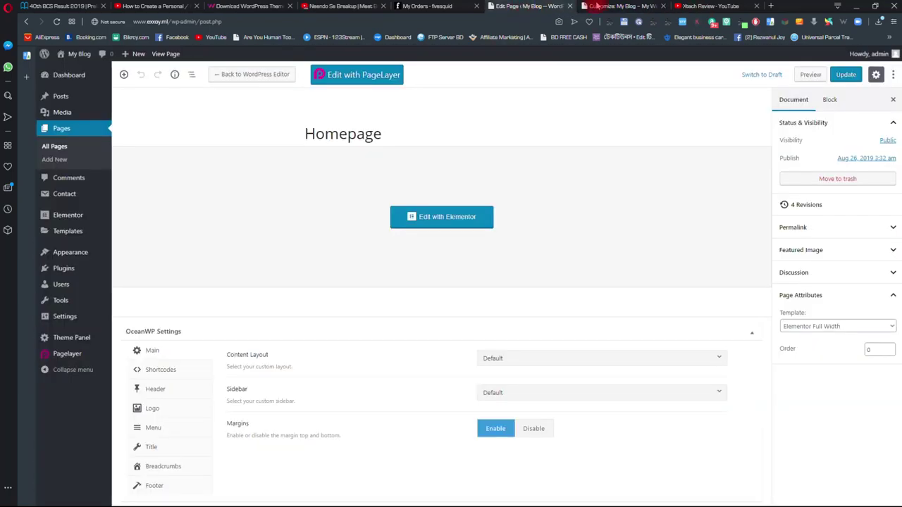
pyautogui.click(597, 6)
pyautogui.click(164, 149)
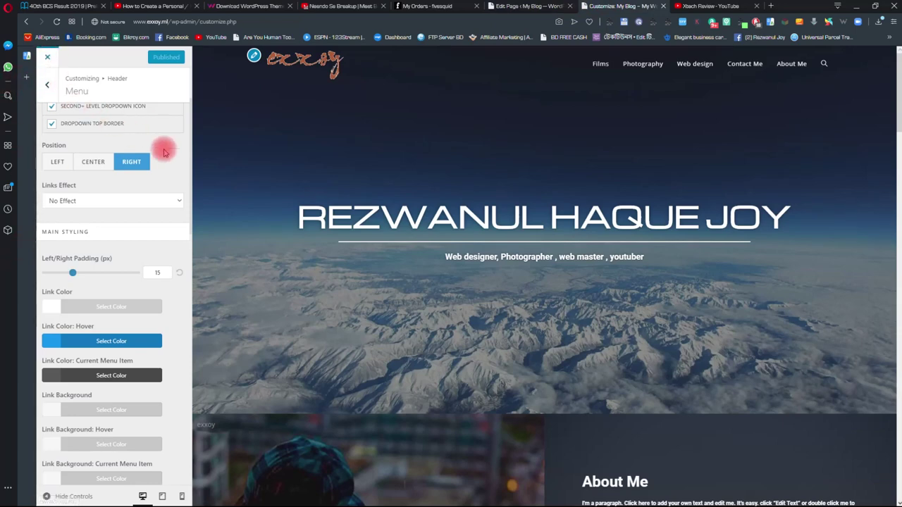
pyautogui.click(509, 7)
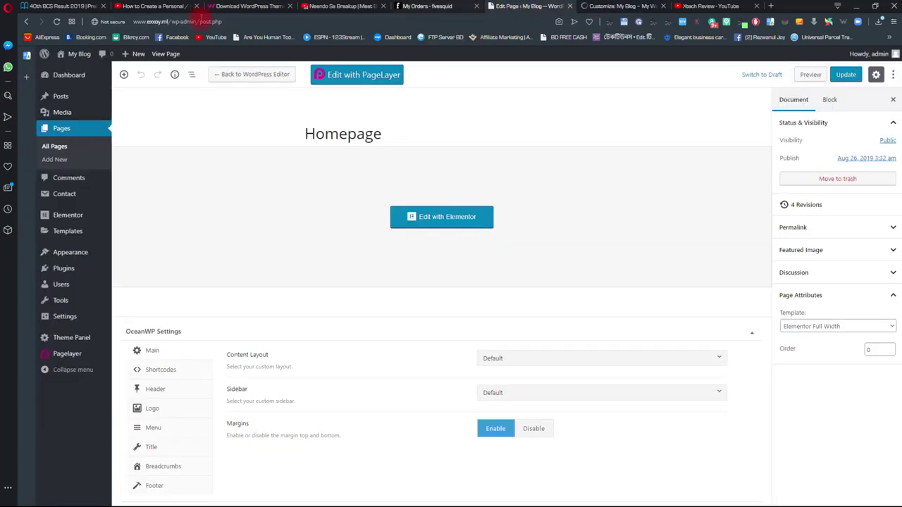
pyautogui.click(44, 76)
pyautogui.moveTo(80, 342)
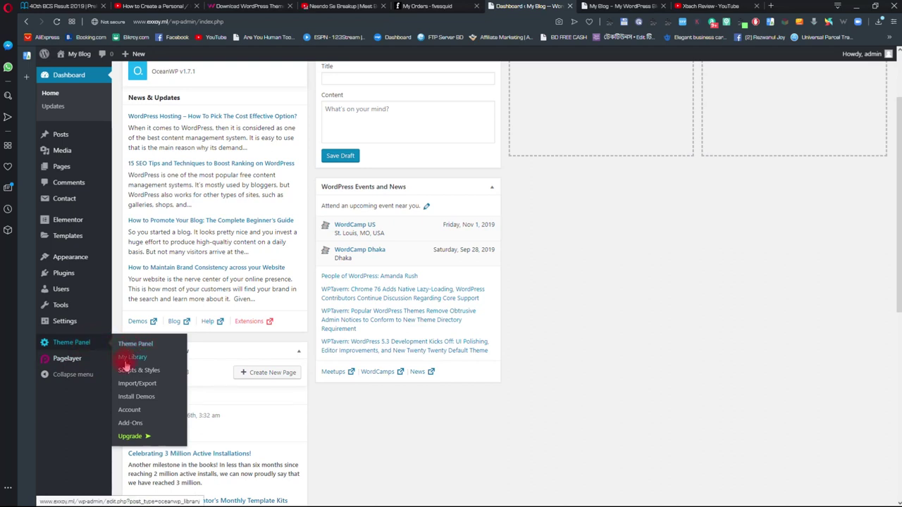
pyautogui.click(133, 359)
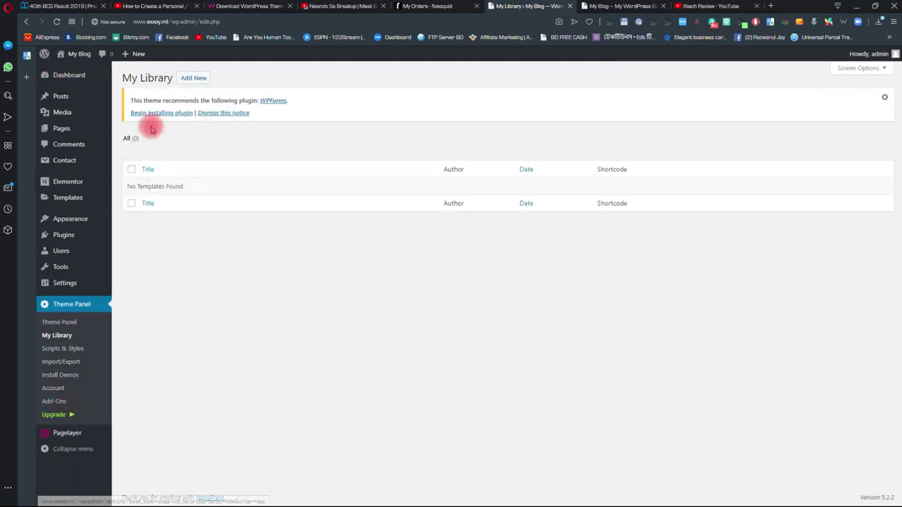
# - Publish a new library template 'Footer' using the Elementor Full Width page template
pyautogui.click(194, 78)
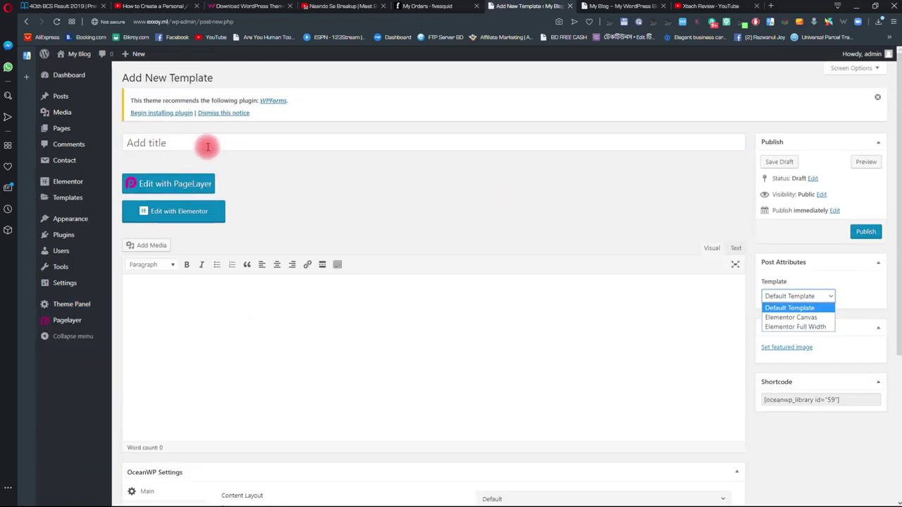
pyautogui.click(207, 144)
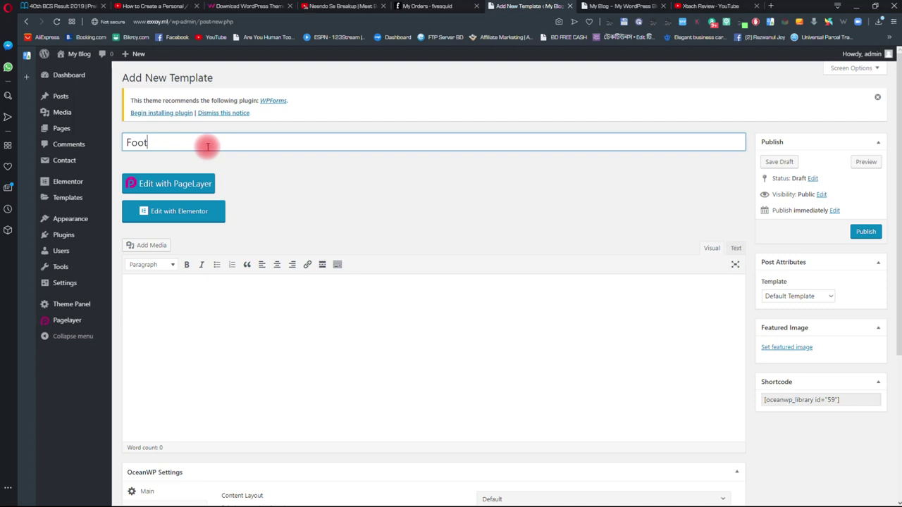
pyautogui.click(257, 362)
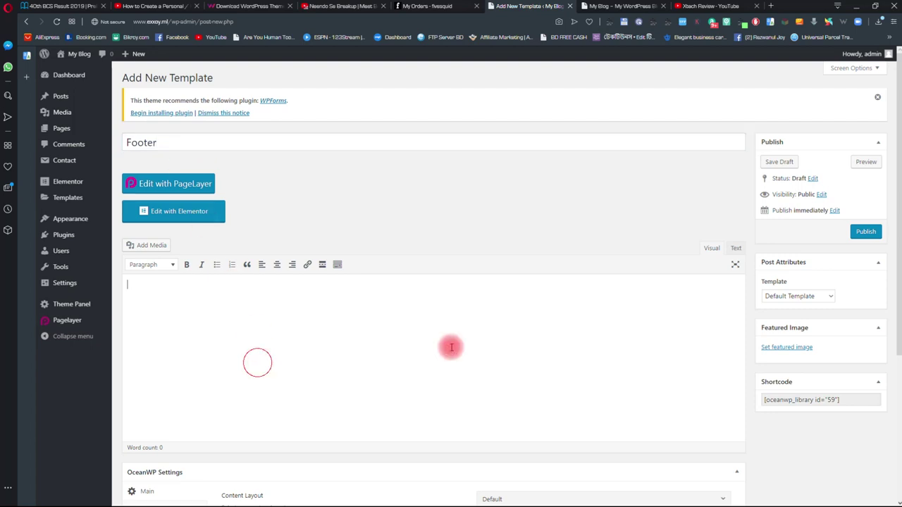
pyautogui.click(822, 298)
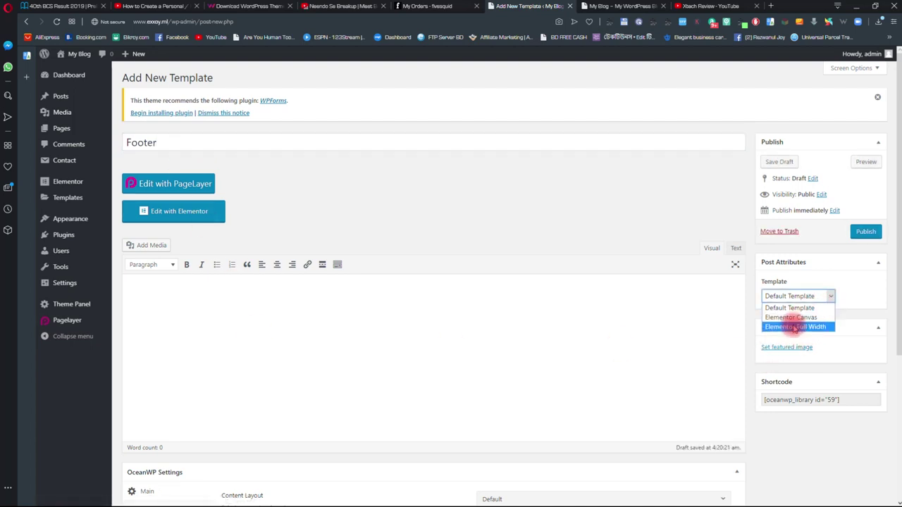
pyautogui.click(796, 322)
pyautogui.click(874, 234)
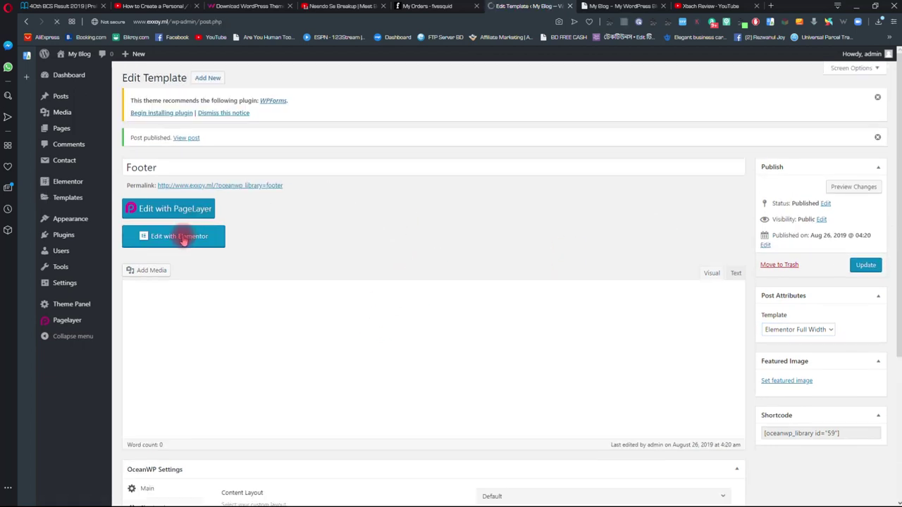
# - Insert the saved CPW Personal Footer from My Templates into Elementor's Footer template
pyautogui.click(181, 235)
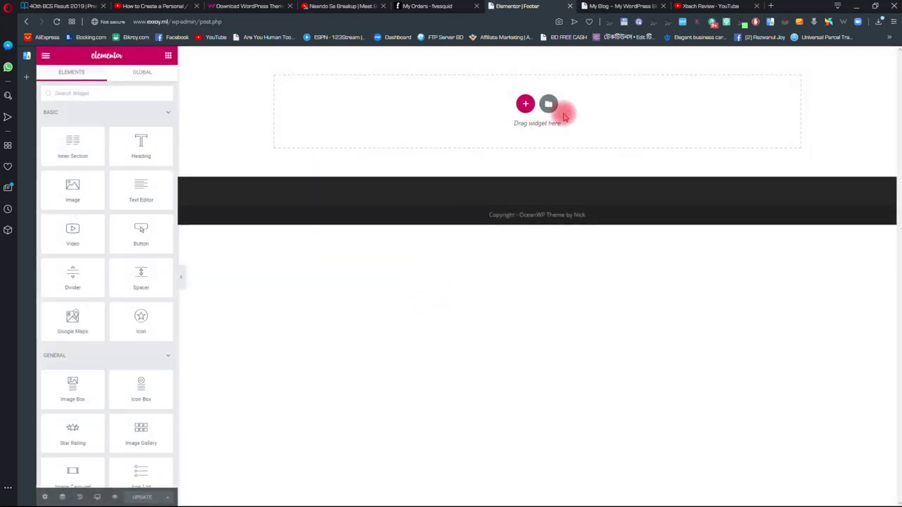
pyautogui.click(548, 104)
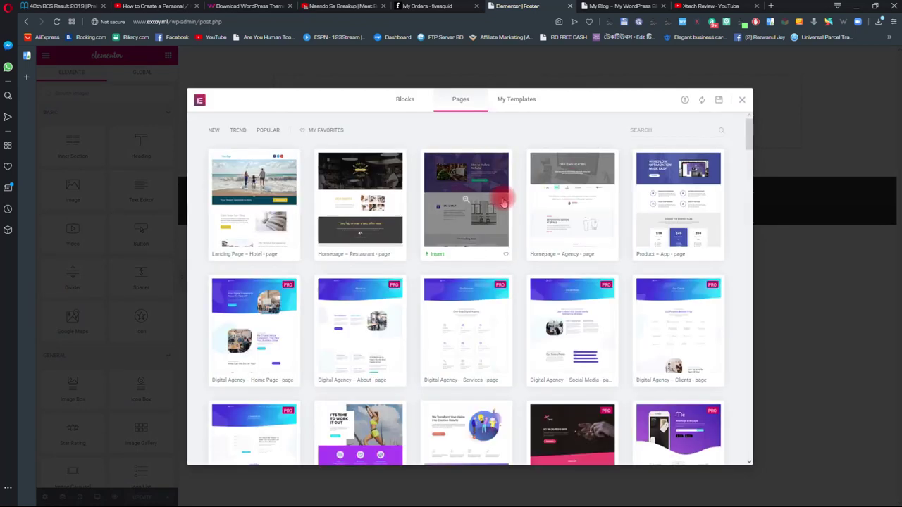
pyautogui.click(513, 101)
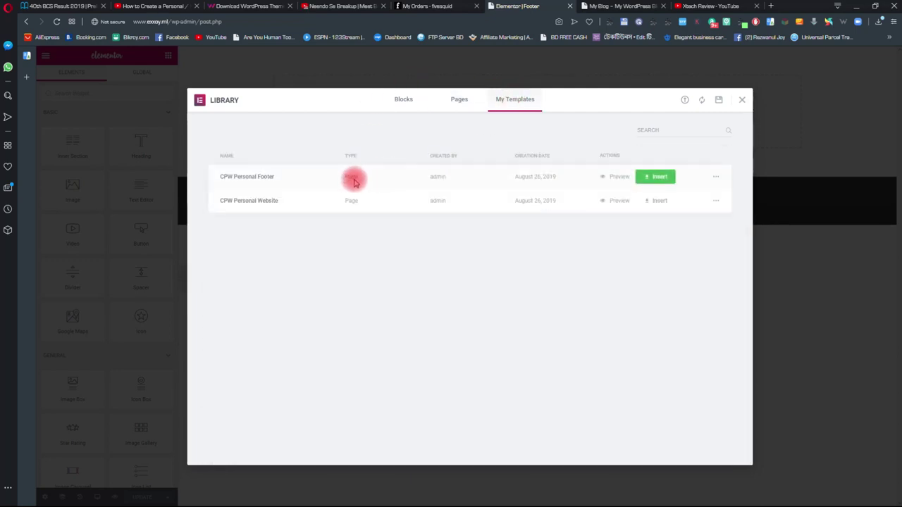
pyautogui.click(660, 177)
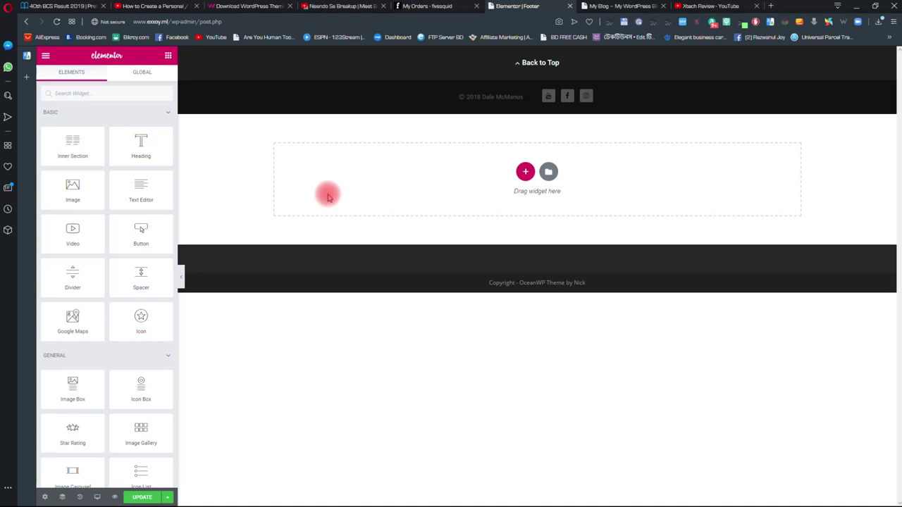
# - Replace the name in the copyright button text so it reads '© 2019 exxoy'
pyautogui.click(528, 97)
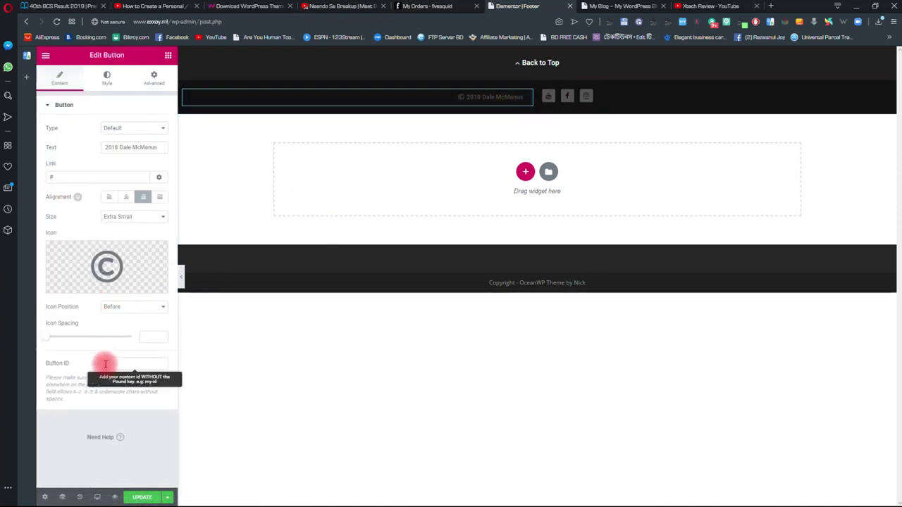
pyautogui.click(117, 147)
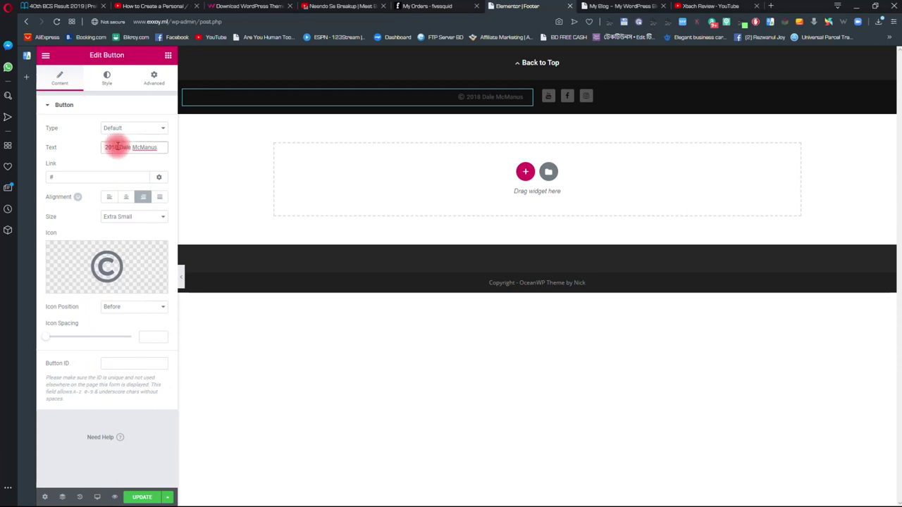
pyautogui.moveTo(117, 146); pyautogui.dragTo(189, 148)
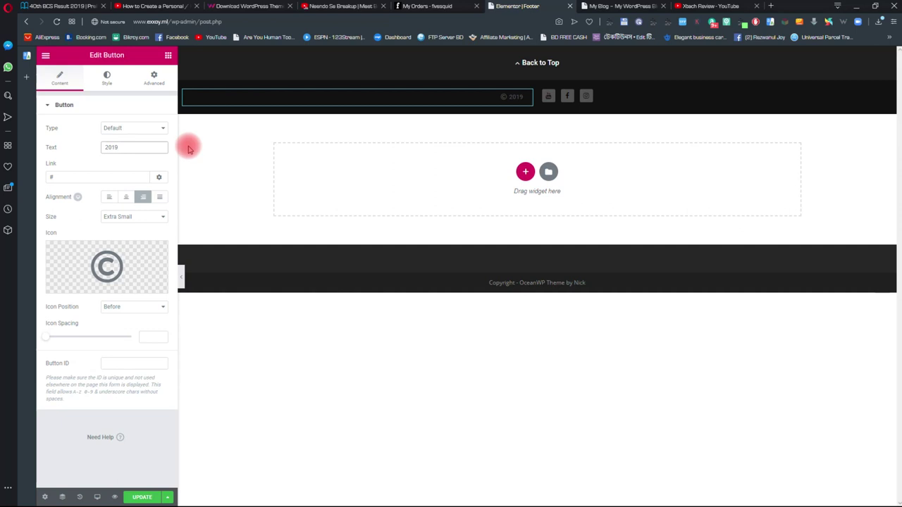
pyautogui.write('exxoy')
pyautogui.click(544, 94)
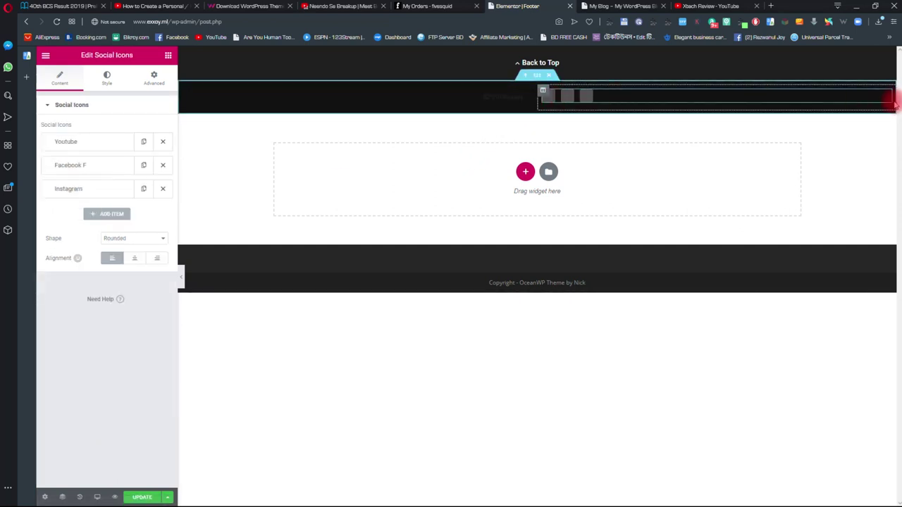
# - Put the Xtech Review channel URL, copied from its tab, into the YouTube icon's Link field
pyautogui.click(109, 142)
pyautogui.click(114, 246)
pyautogui.hotkey('ctrl', 'a')
pyautogui.hotkey('ctrl', 'v')
pyautogui.click(708, 6)
pyautogui.click(141, 21)
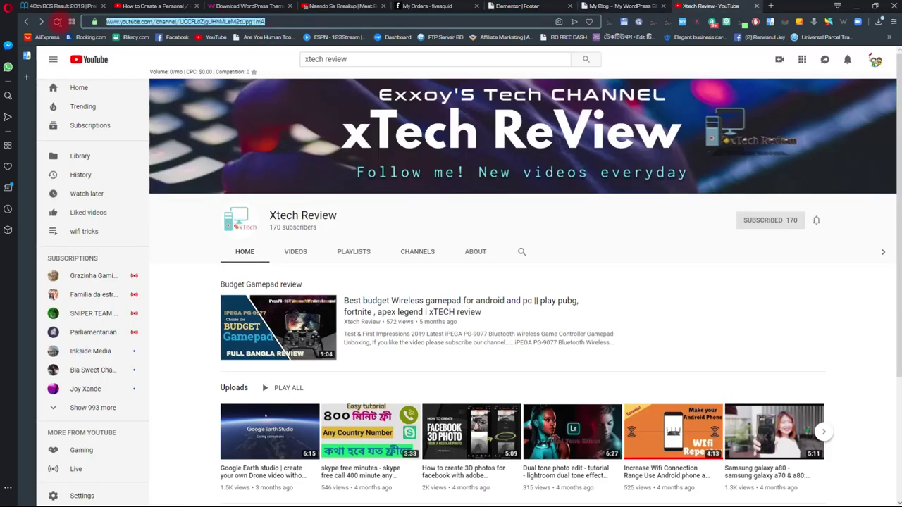
pyautogui.rightClick(122, 22)
pyautogui.click(138, 49)
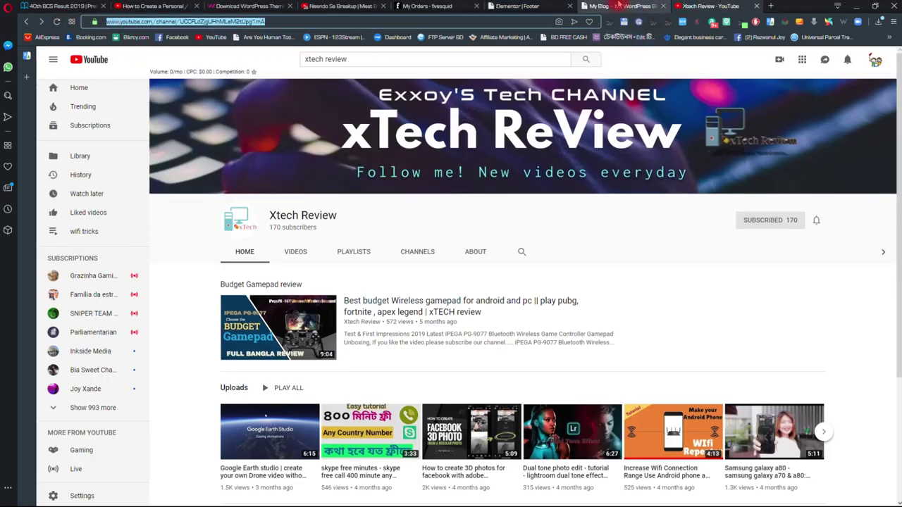
pyautogui.click(620, 6)
pyautogui.click(525, 6)
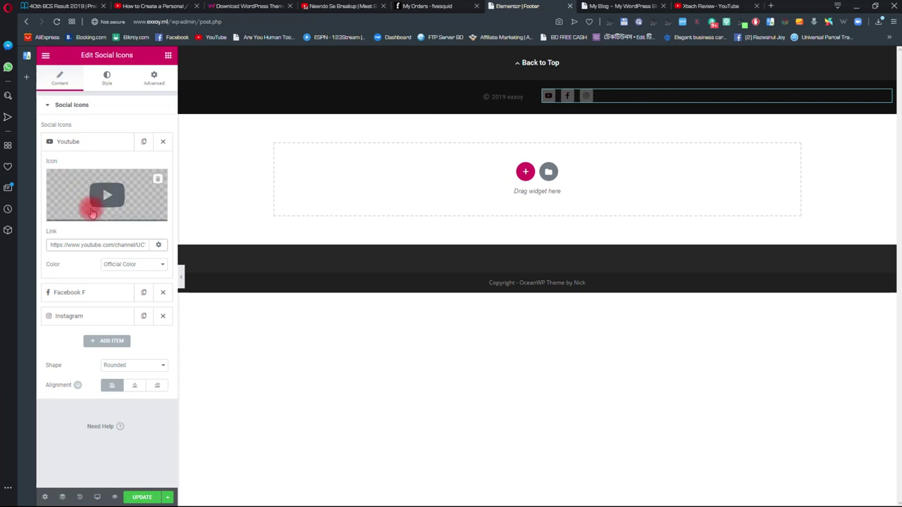
# - Clean up the old YouTube link text and save the Footer template with UPDATE
pyautogui.moveTo(51, 245); pyautogui.dragTo(151, 243)
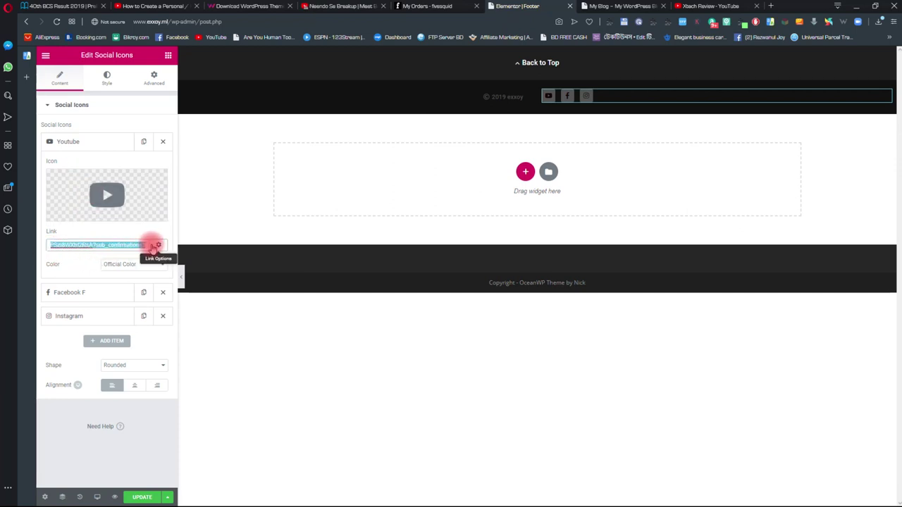
pyautogui.press('BackSpace')
pyautogui.click(168, 55)
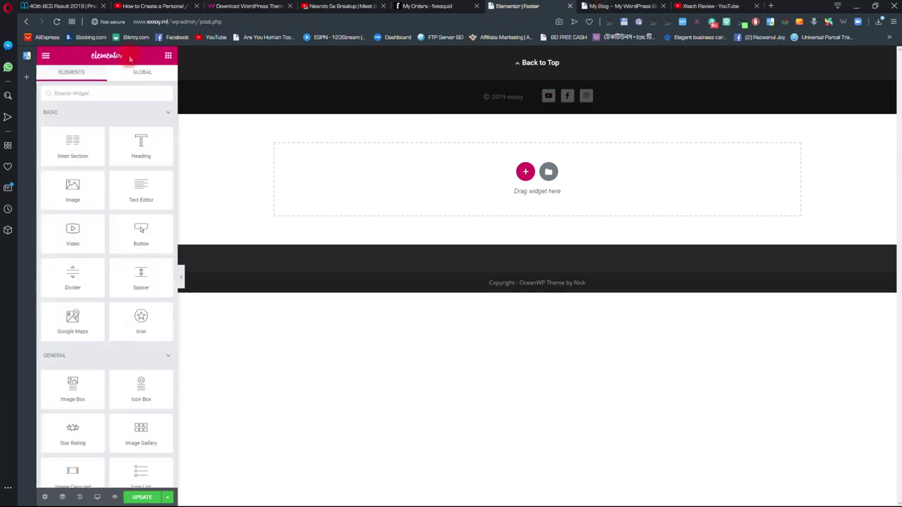
pyautogui.click(142, 496)
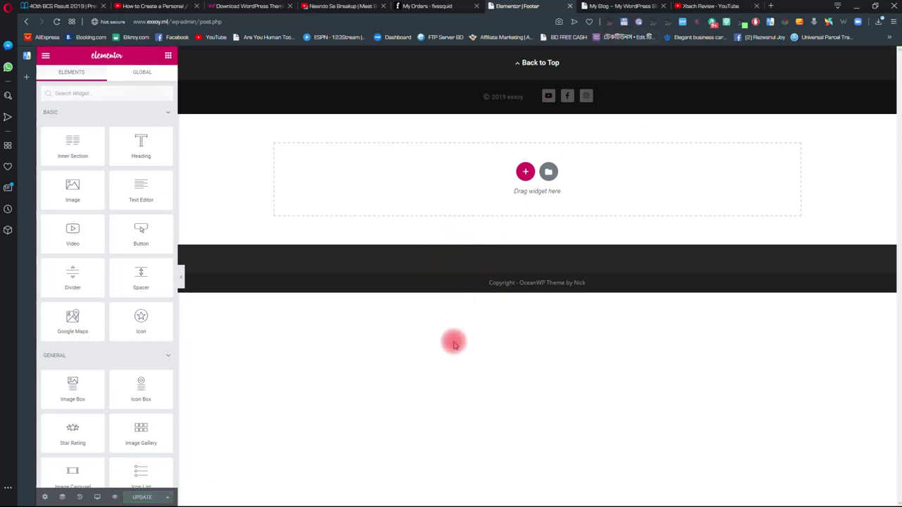
# - Launch the Customizer from the My Blog site's admin bar and scroll its settings list
pyautogui.click(632, 7)
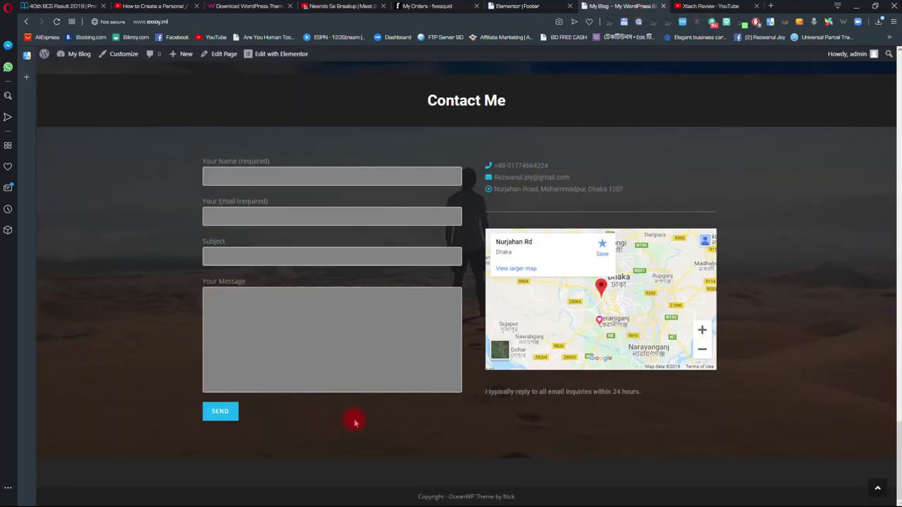
pyautogui.click(126, 55)
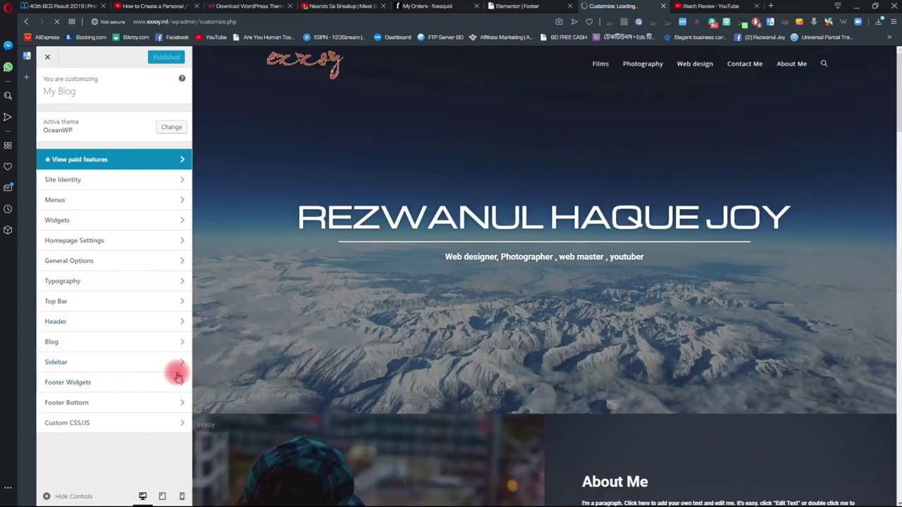
pyautogui.scroll(-10, 447, 346)
pyautogui.scroll(-10, 421, 356)
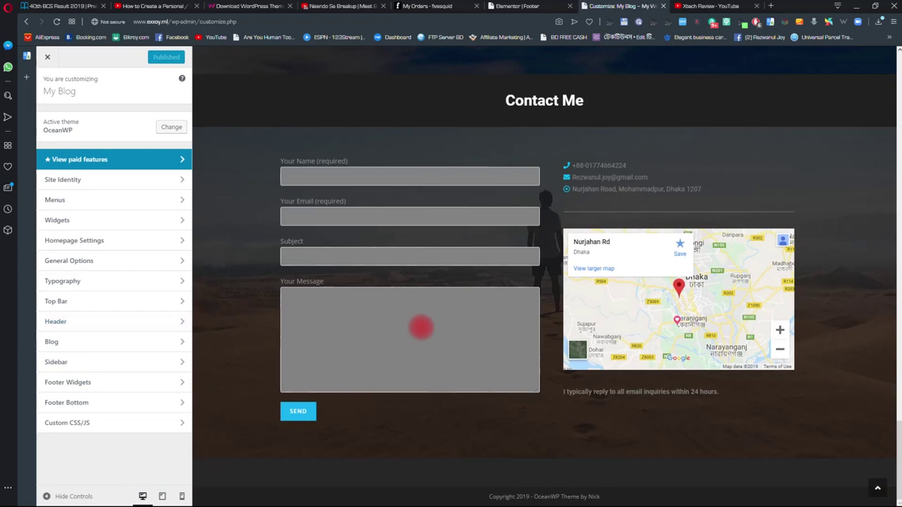
# - Set Footer Widgets to the Footer template with Add Container unchecked, then review its color options
pyautogui.click(124, 384)
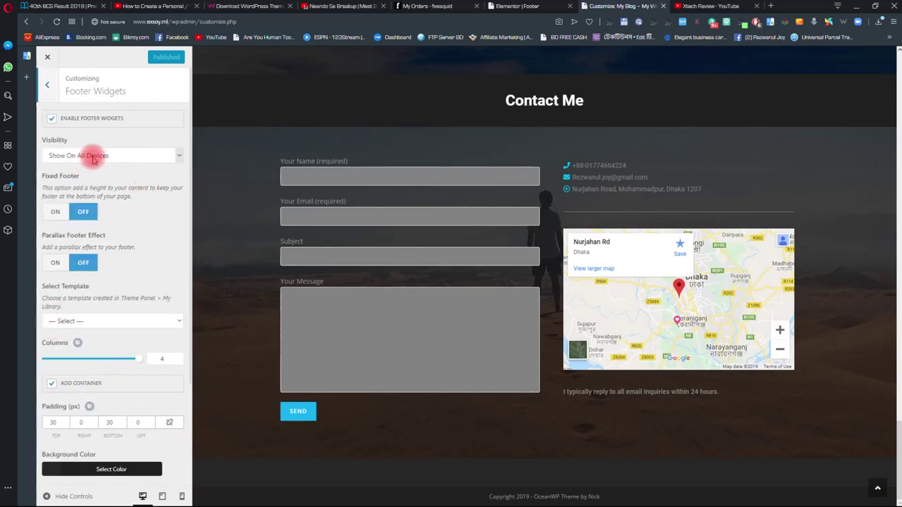
pyautogui.click(109, 325)
pyautogui.click(113, 344)
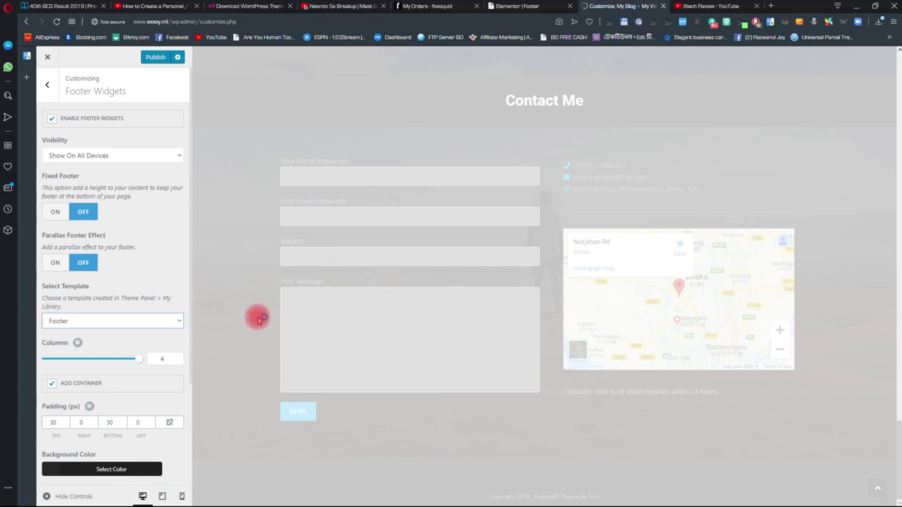
pyautogui.scroll(-1, 320, 299)
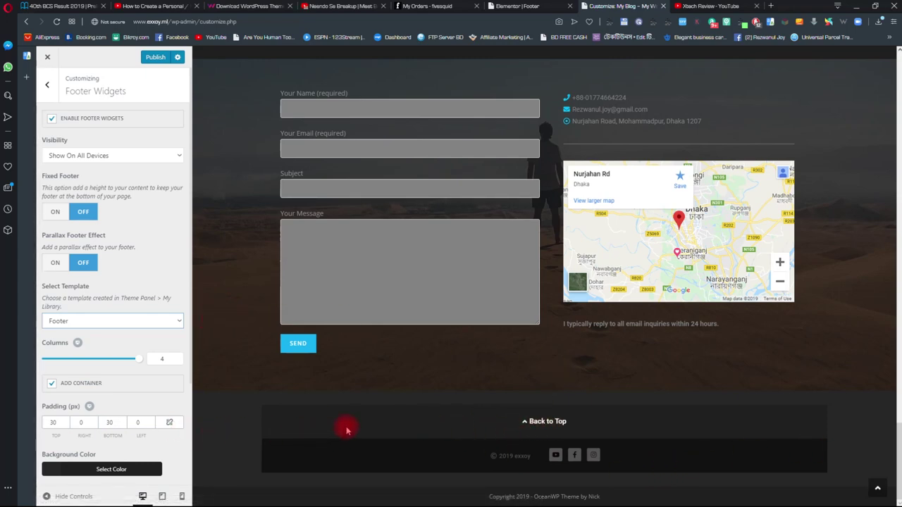
pyautogui.click(51, 383)
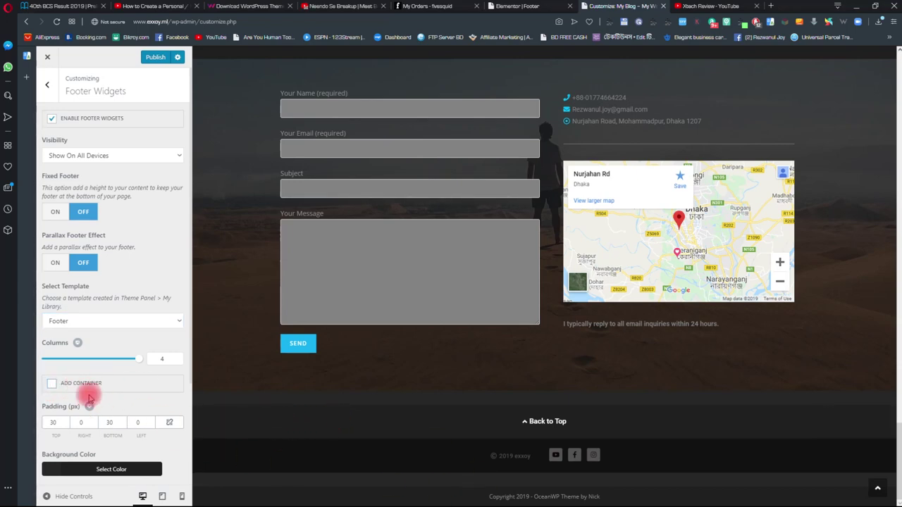
pyautogui.scroll(-1, 61, 383)
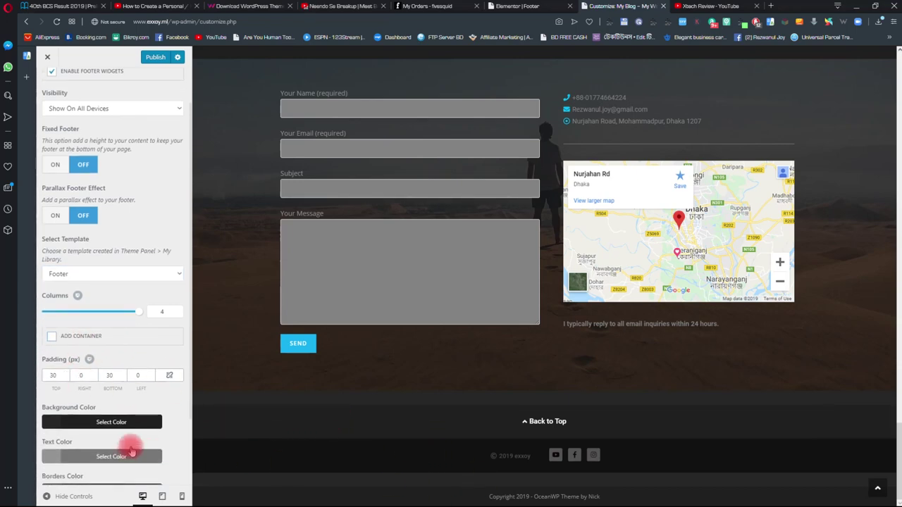
pyautogui.scroll(-1, 98, 449)
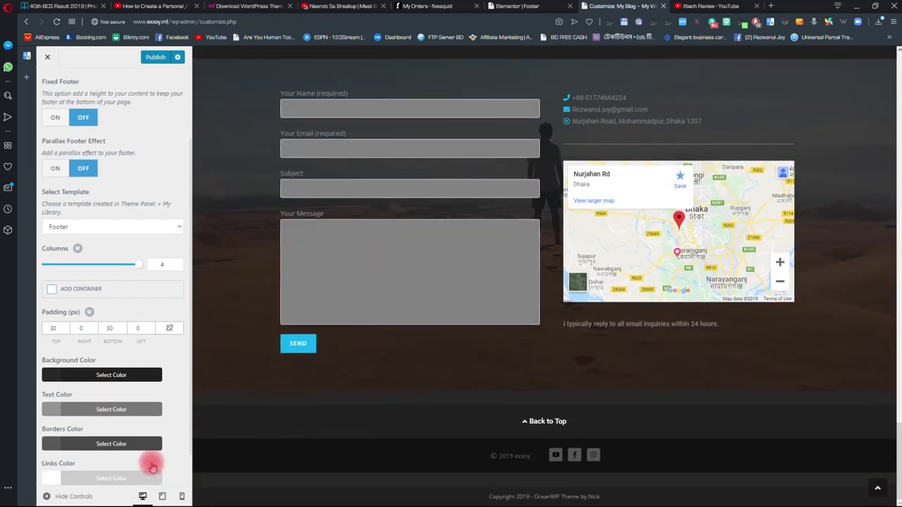
pyautogui.scroll(-1, 66, 468)
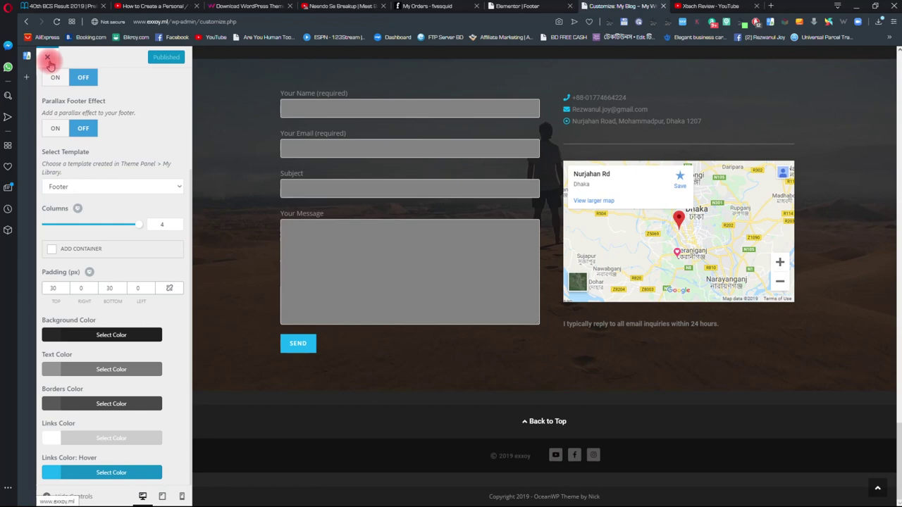
pyautogui.scroll(2, 111, 145)
# - Uncheck Enable Footer Bottom in Footer Bottom settings and publish
pyautogui.click(53, 88)
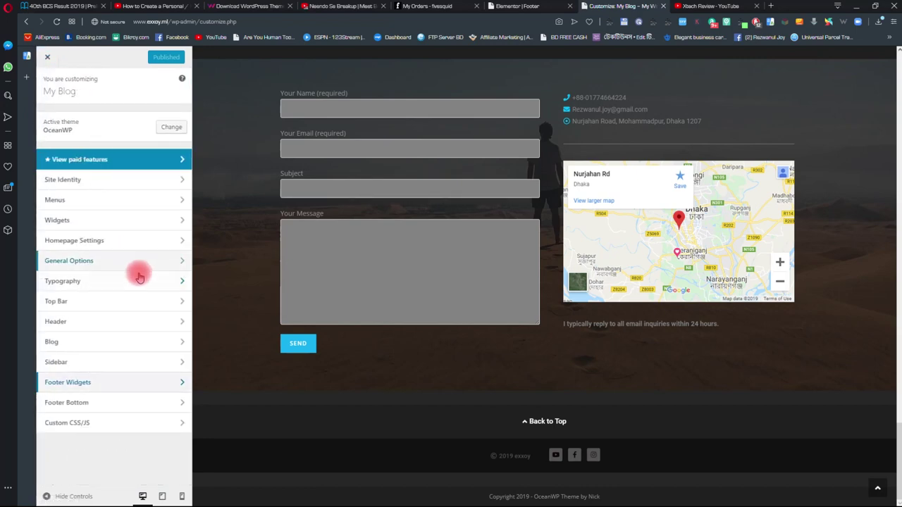
pyautogui.click(76, 406)
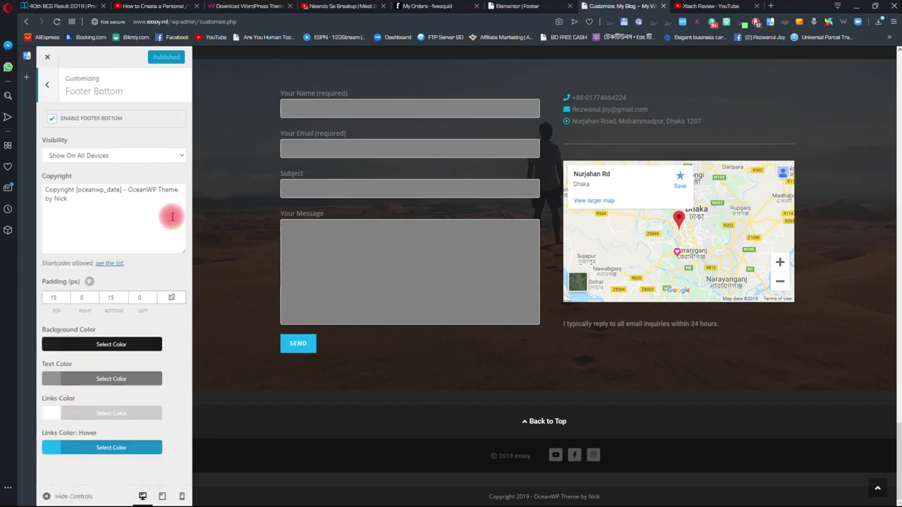
pyautogui.click(52, 118)
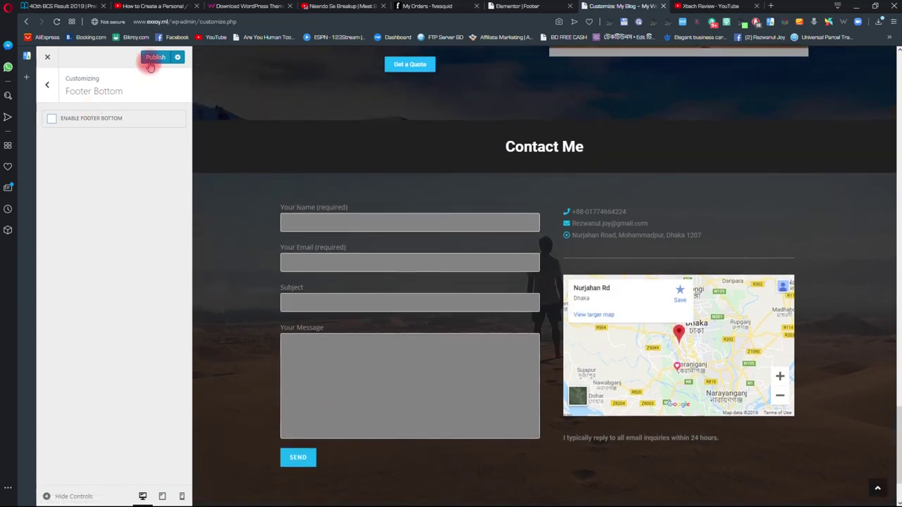
pyautogui.click(152, 56)
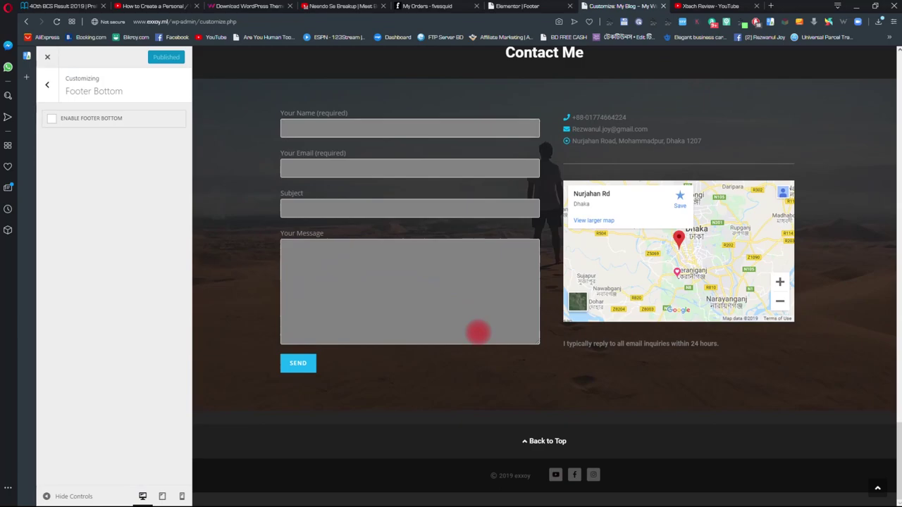
# - Scroll the preview to confirm only the custom Elementor footer remains
pyautogui.scroll(20, 478, 332)
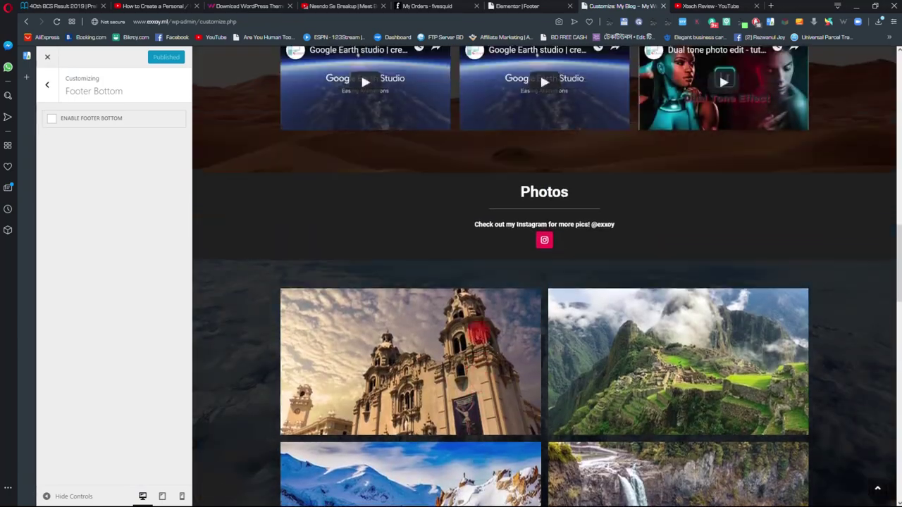
pyautogui.scroll(10, 478, 337)
pyautogui.scroll(-15, 478, 336)
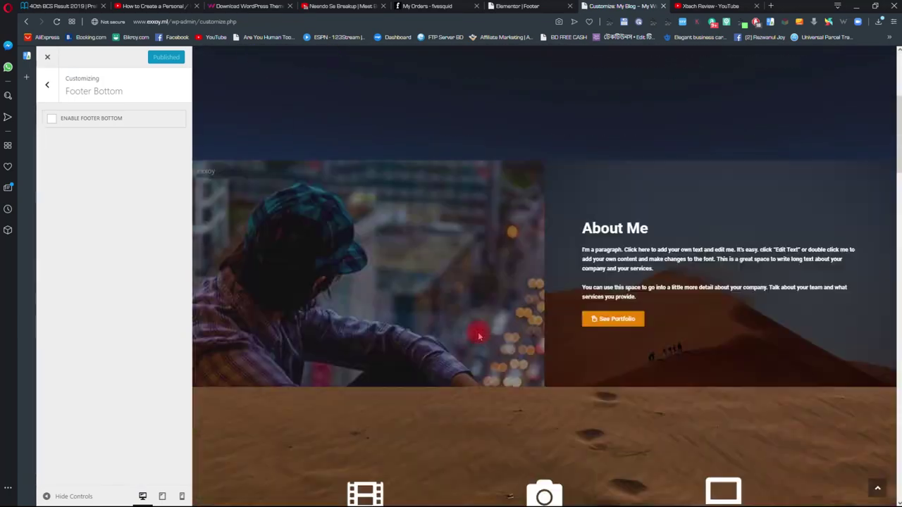
pyautogui.scroll(-15, 478, 336)
pyautogui.scroll(12, 477, 332)
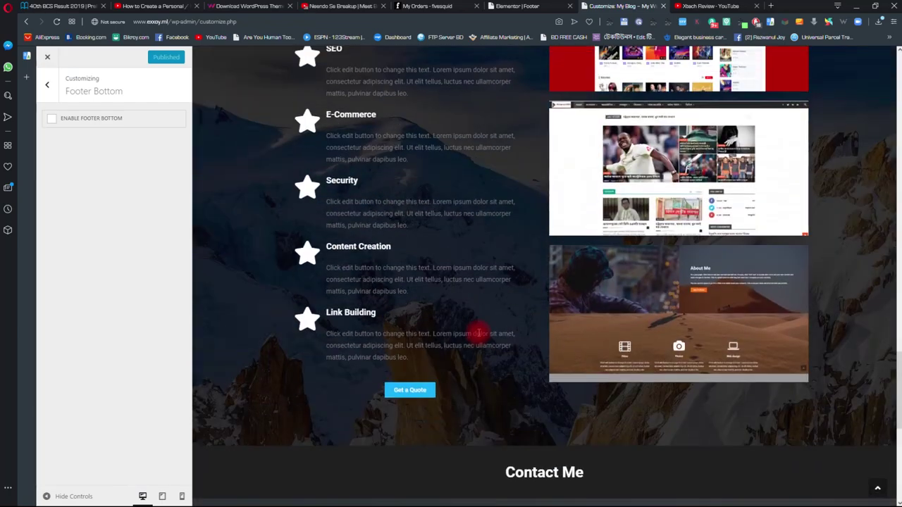
pyautogui.scroll(4, 483, 372)
pyautogui.scroll(-15, 479, 332)
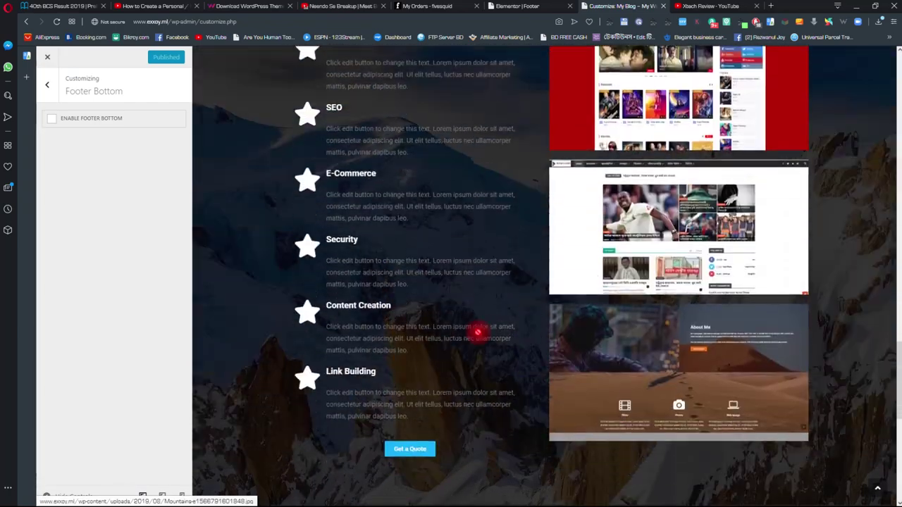
pyautogui.scroll(1, 590, 81)
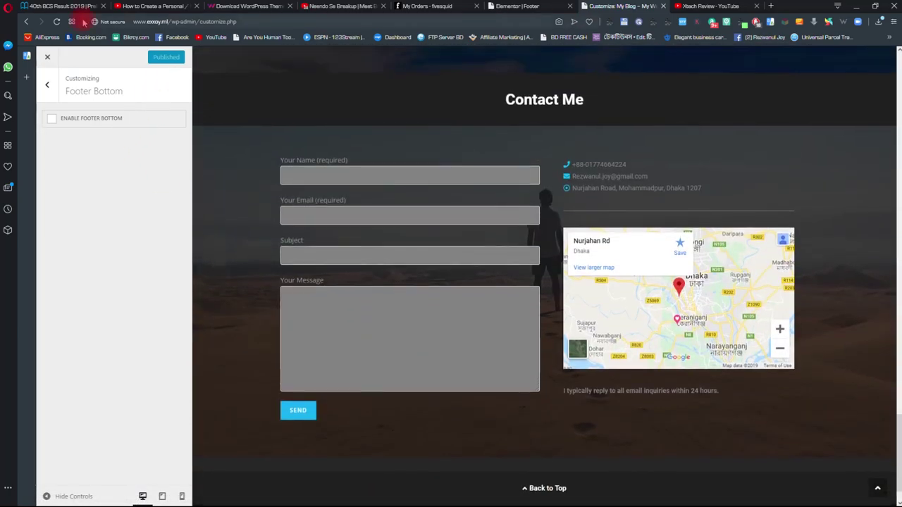
# - Exit the Customizer and test the Films and Photography menu links on the live homepage
pyautogui.click(44, 60)
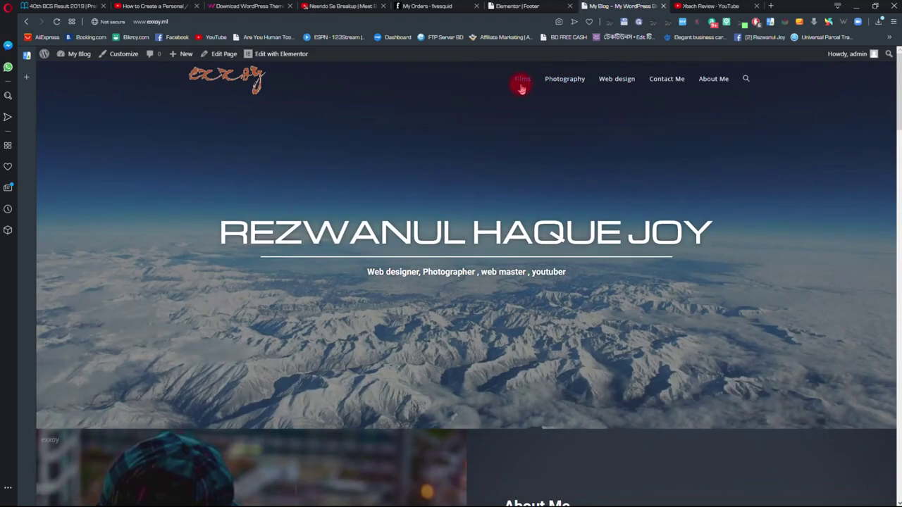
pyautogui.click(523, 79)
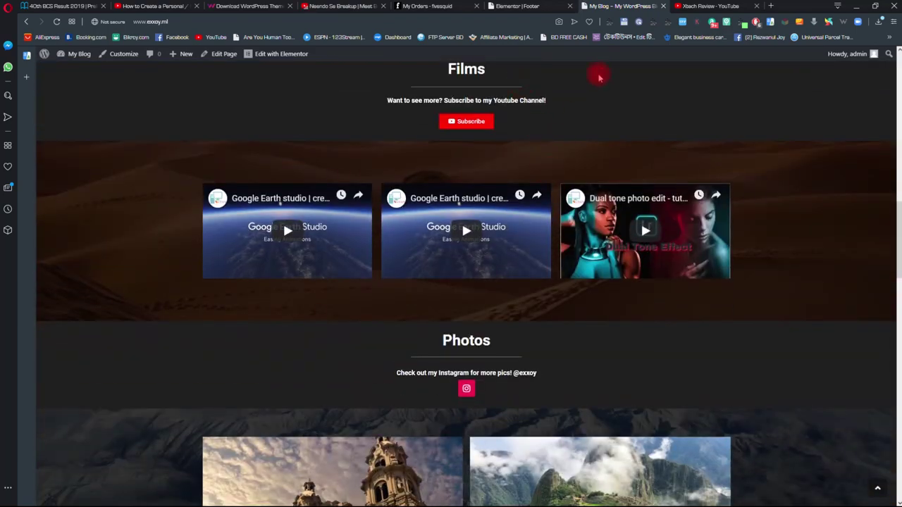
pyautogui.click(877, 487)
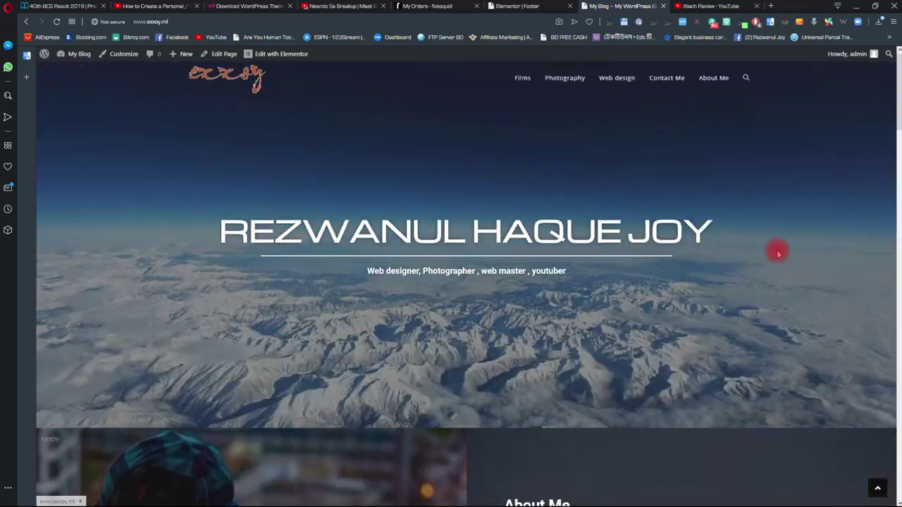
pyautogui.click(568, 80)
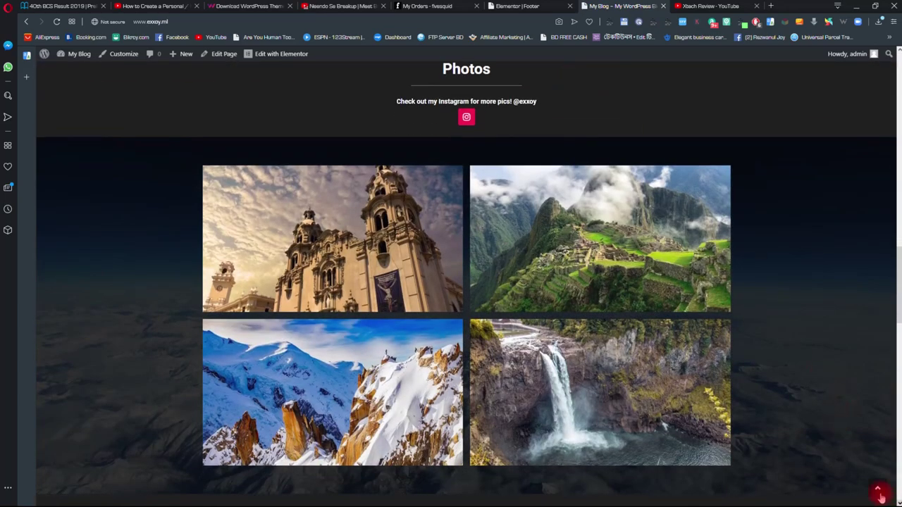
pyautogui.click(879, 494)
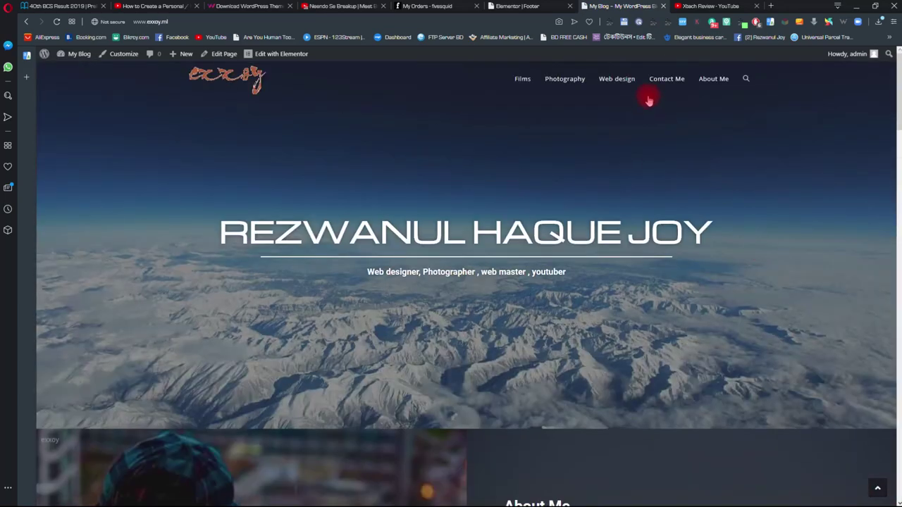
# - Test the Web design and Contact Me menu links, scrolling around the Contact section
pyautogui.click(614, 82)
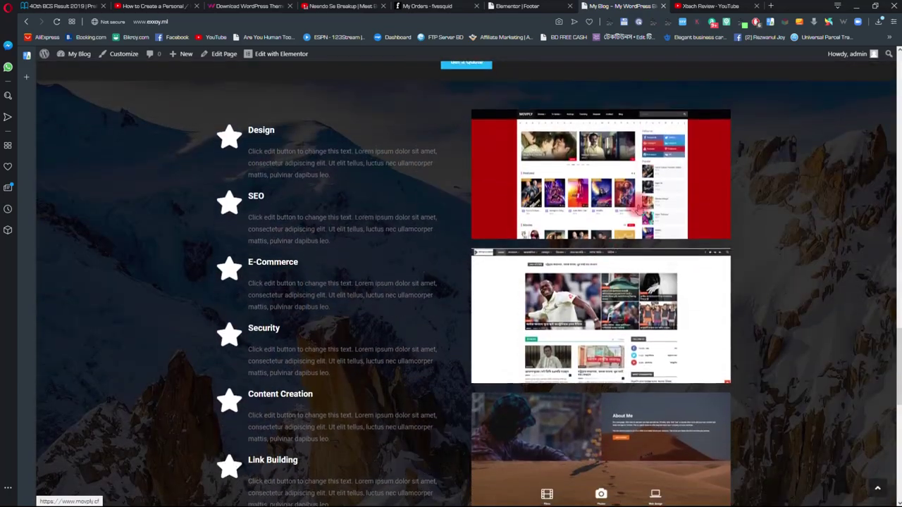
pyautogui.click(881, 492)
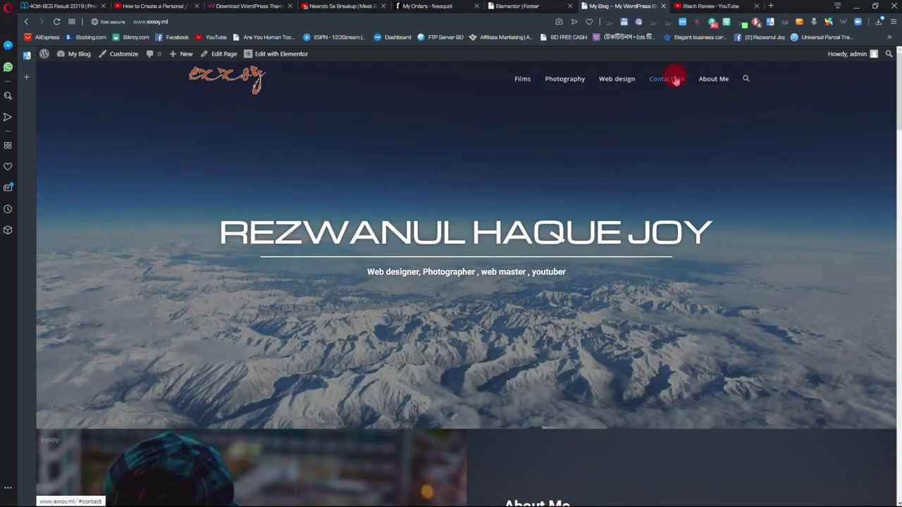
pyautogui.click(673, 79)
pyautogui.scroll(-1, 578, 336)
pyautogui.scroll(2, 383, 354)
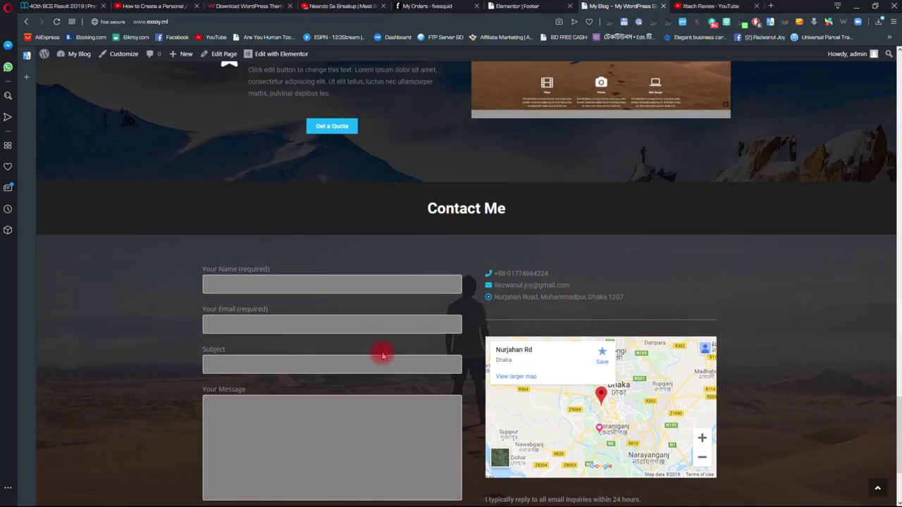
pyautogui.scroll(-2, 416, 351)
pyautogui.scroll(20, 580, 402)
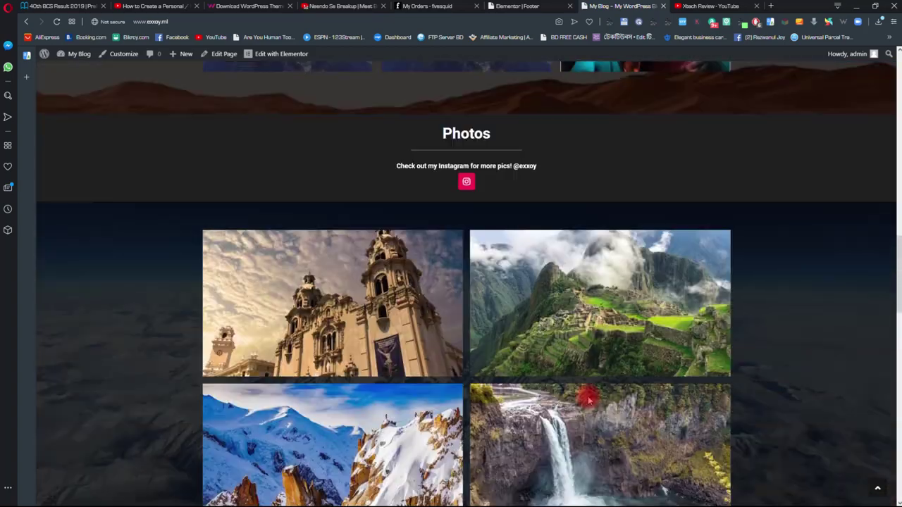
pyautogui.scroll(5, 589, 400)
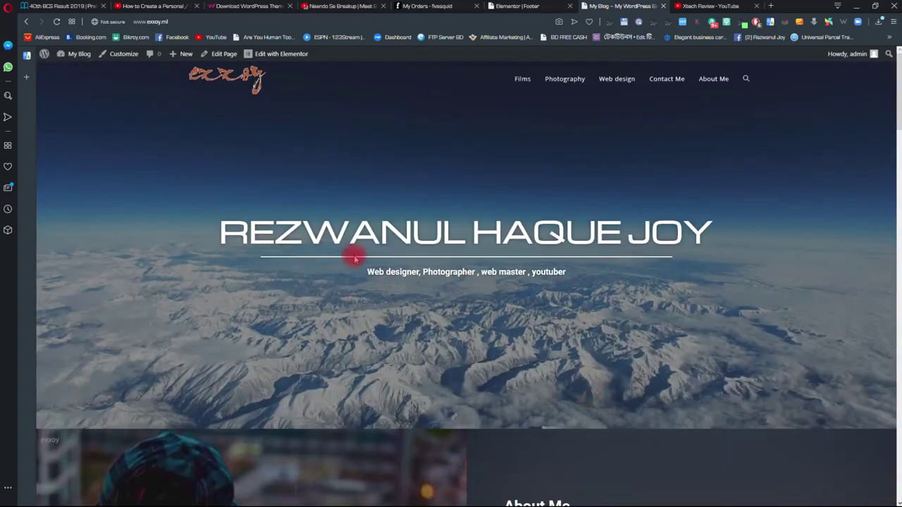
pyautogui.scroll(-4, 391, 265)
pyautogui.scroll(3, 429, 290)
pyautogui.scroll(2, 433, 289)
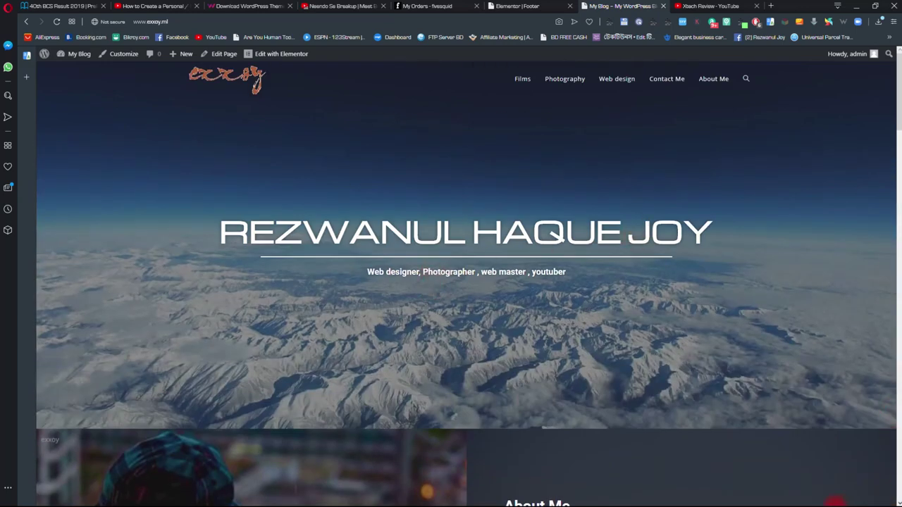